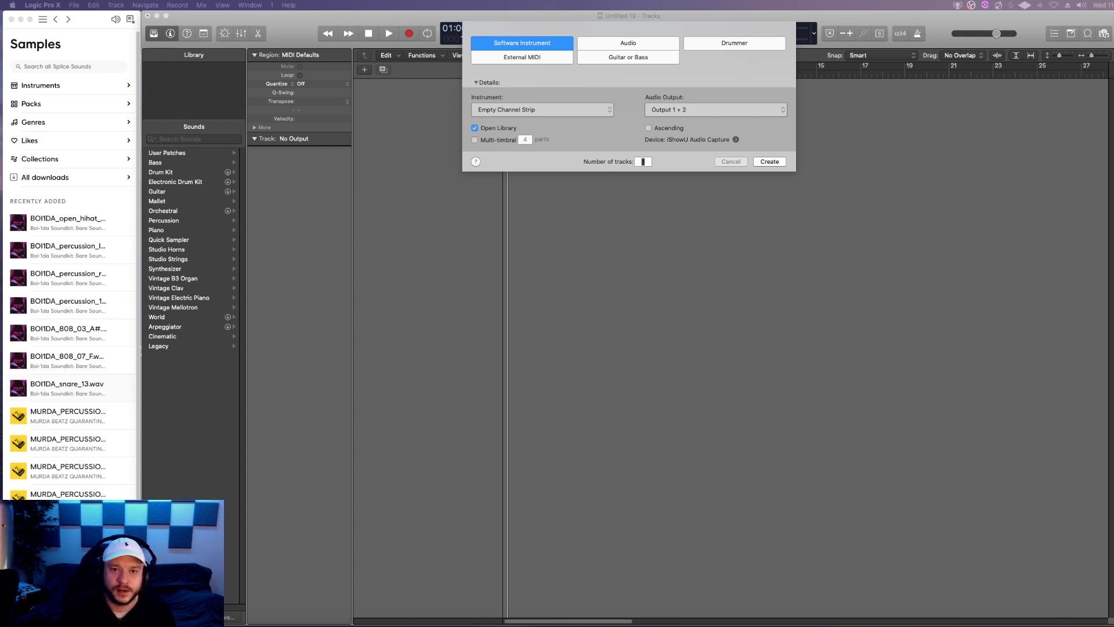
Create a software instrument track and load a stereo Quick Sampler (Single Sample) as its instrument
left_click(766, 165)
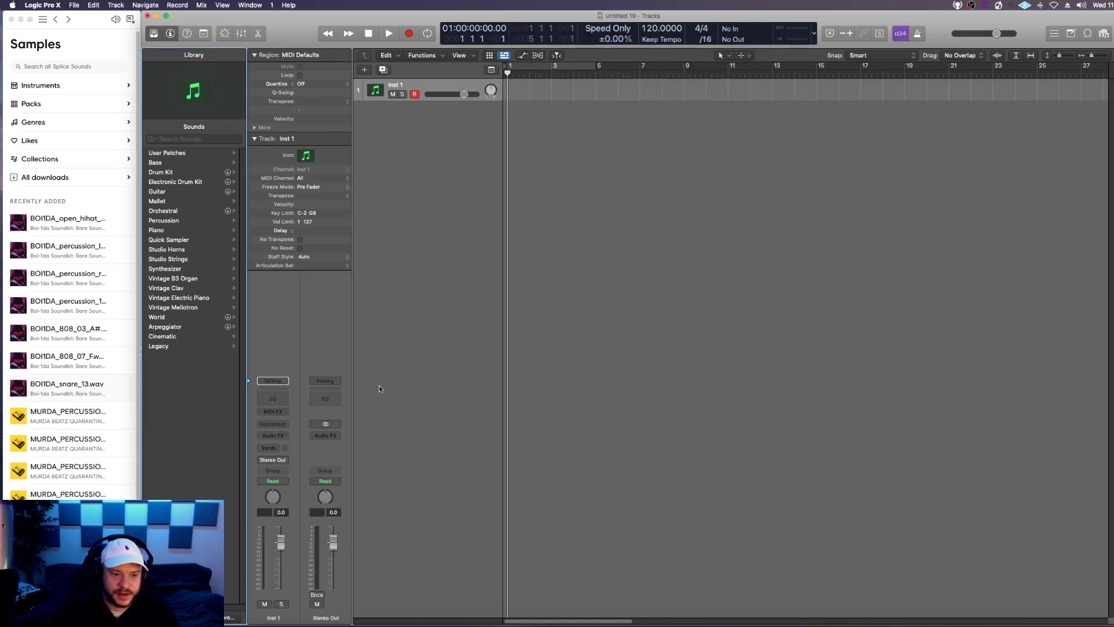
left_click(285, 425)
mouse_move(301, 544)
mouse_move(287, 509)
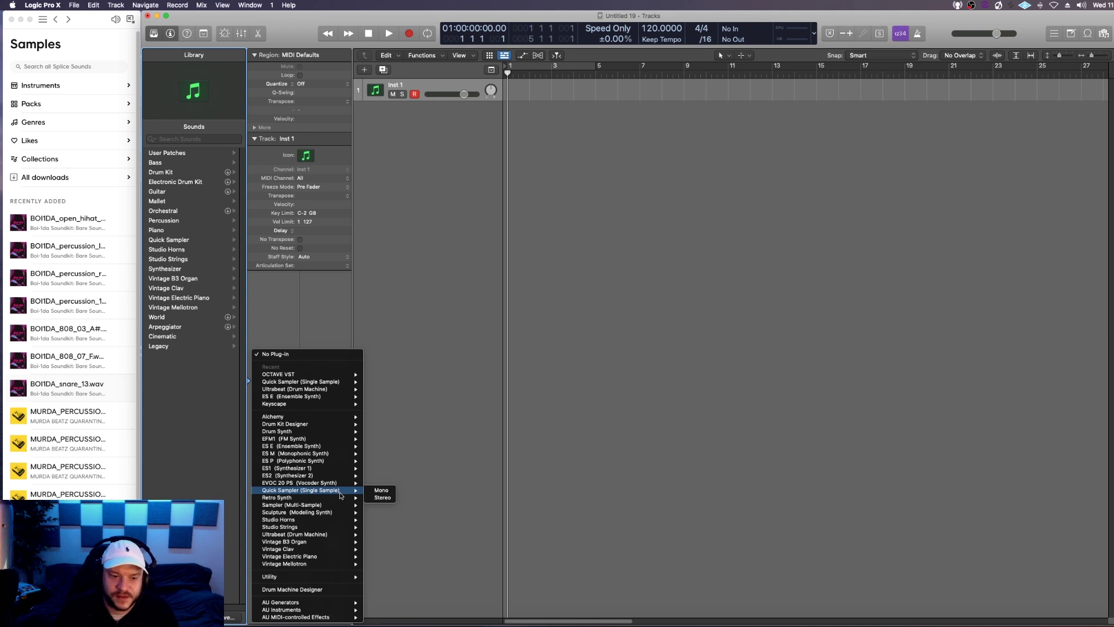
left_click(387, 495)
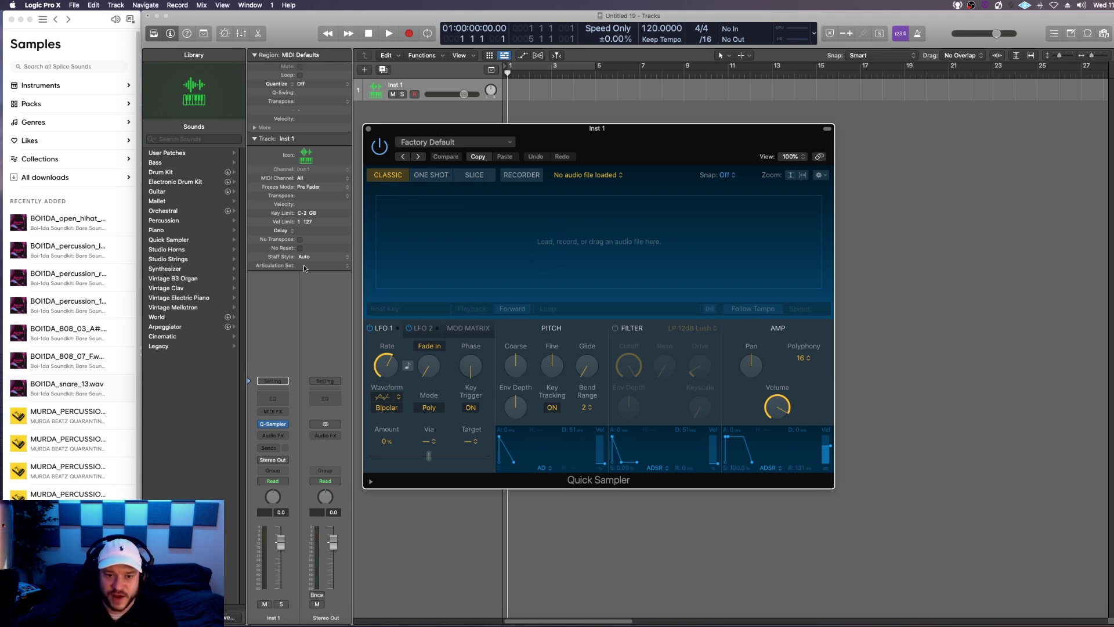
Load the audio file 11.Duke of Ellington (102 bpm) (Gb).wav from the Quarantine Fiend folder into Quick Sampler
left_click(580, 252)
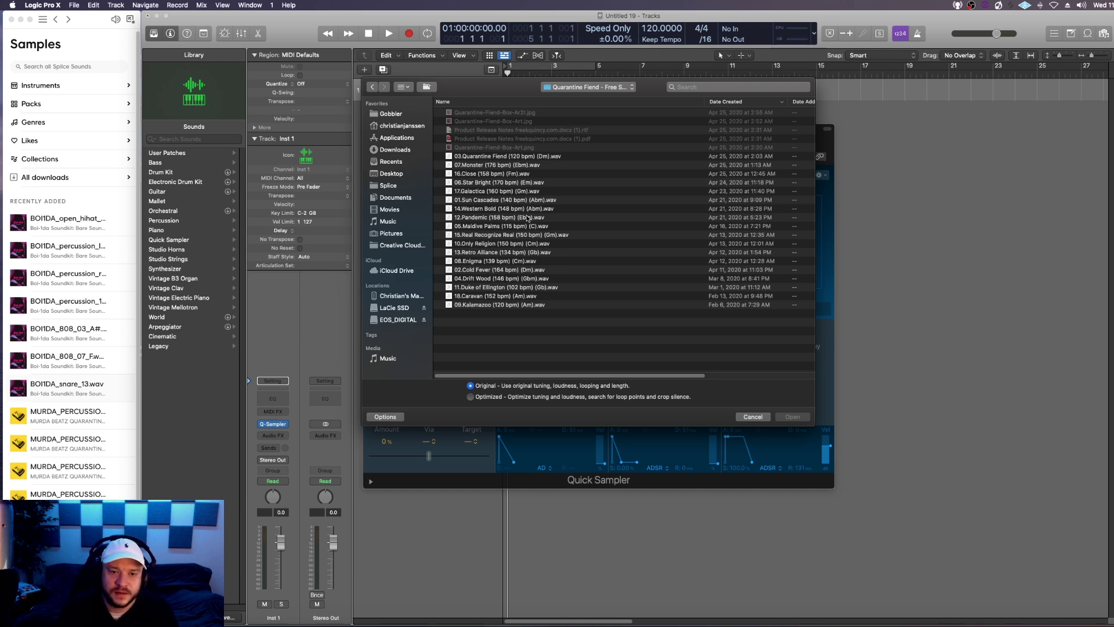
left_click(481, 102)
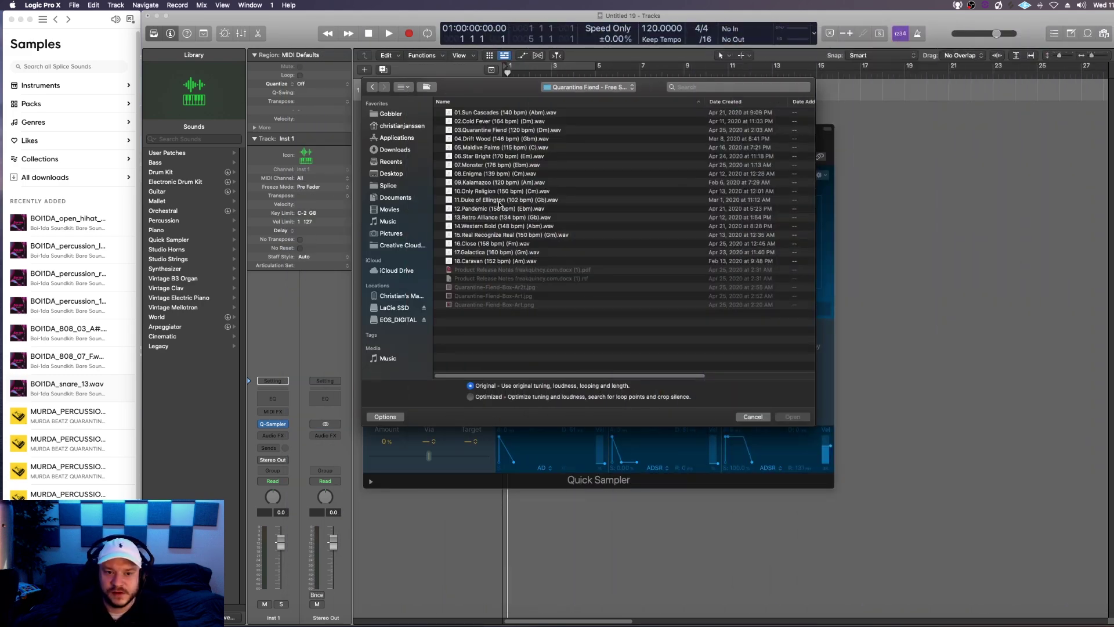
left_click(477, 200)
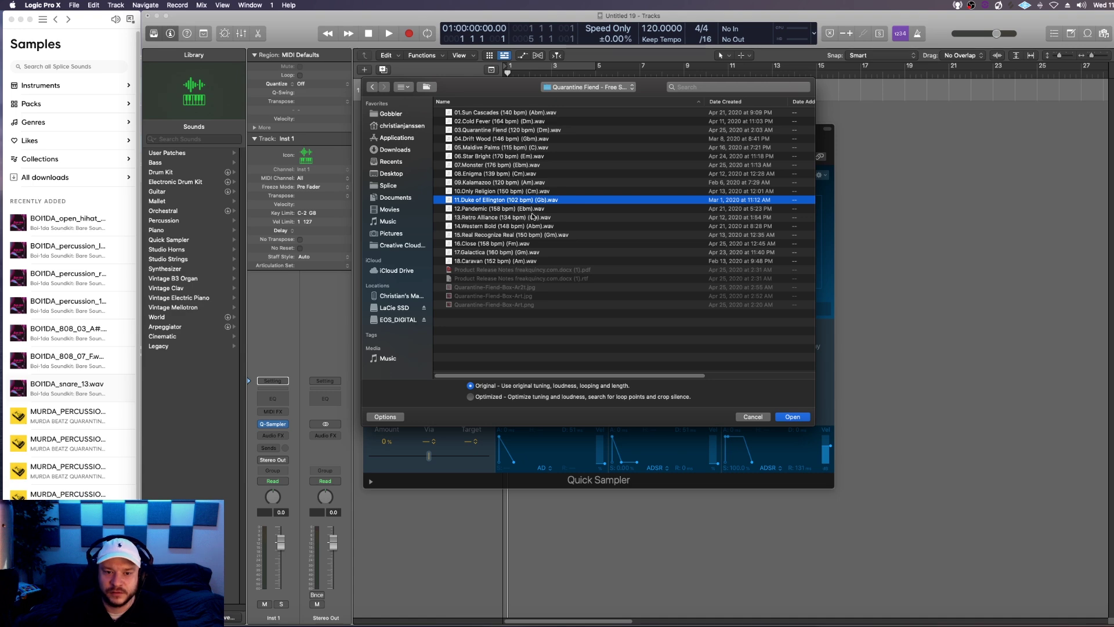
left_click(793, 417)
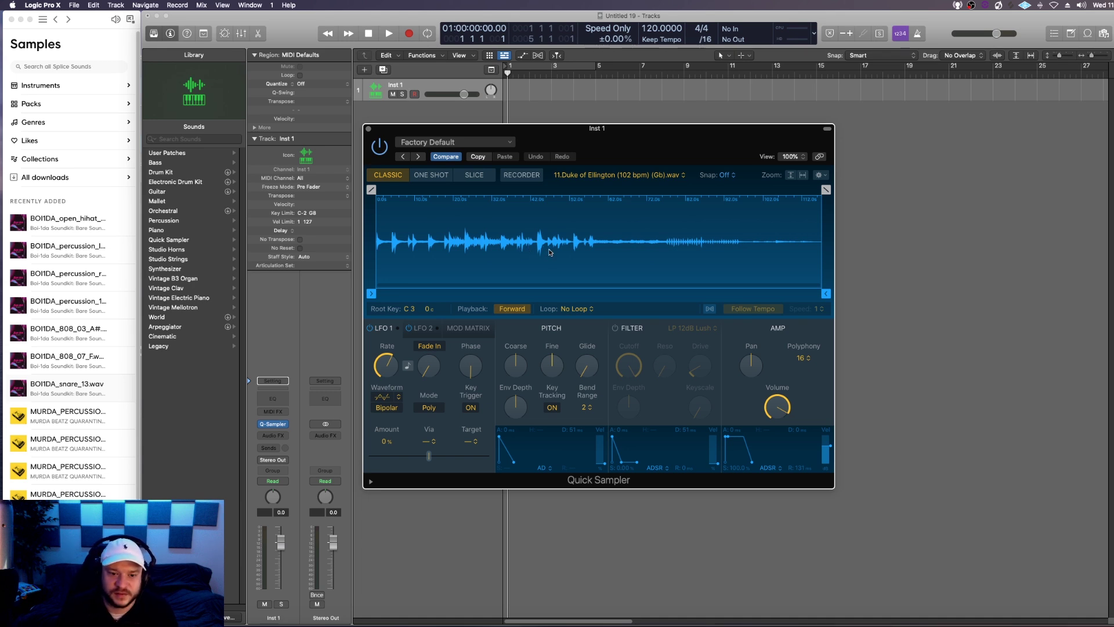
Switch Quick Sampler to Slice and set the slicing mode to Manual
left_click(474, 175)
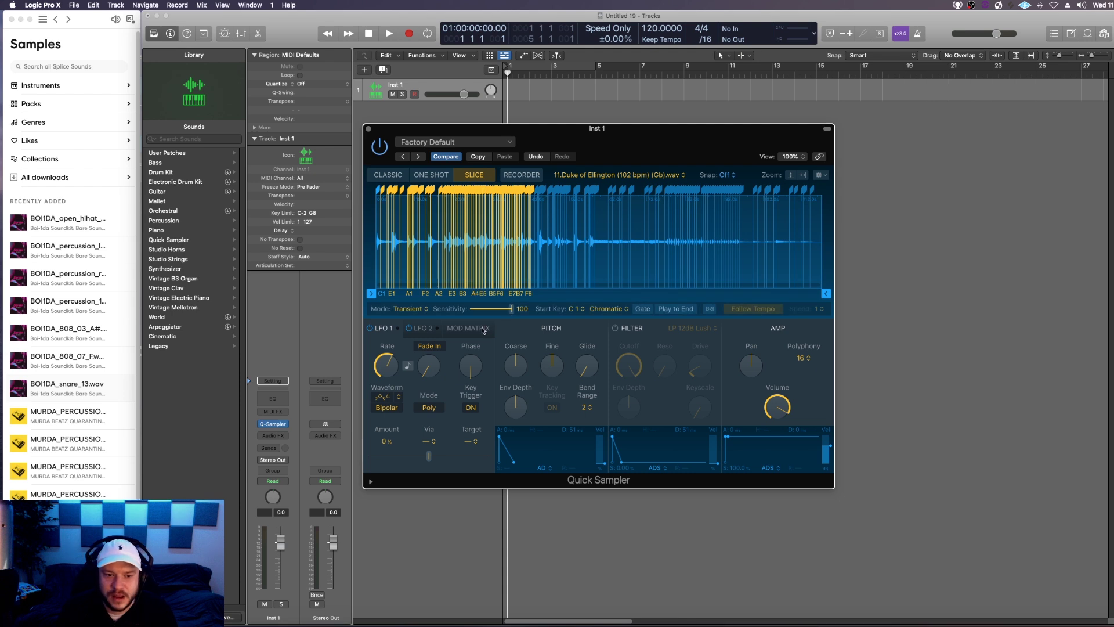
left_click(426, 312)
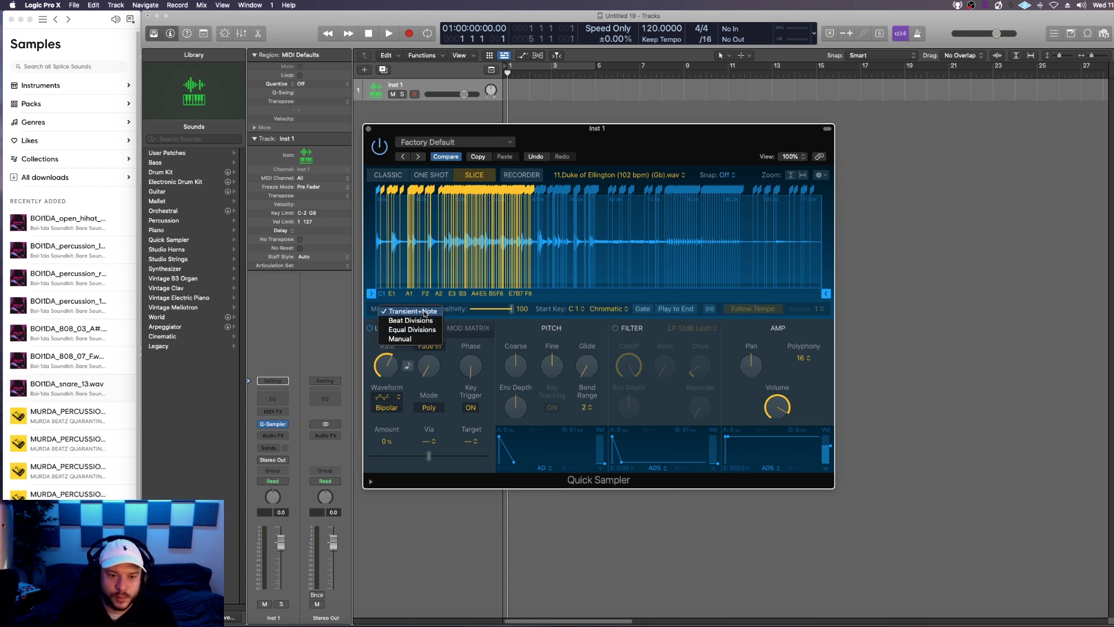
left_click(413, 340)
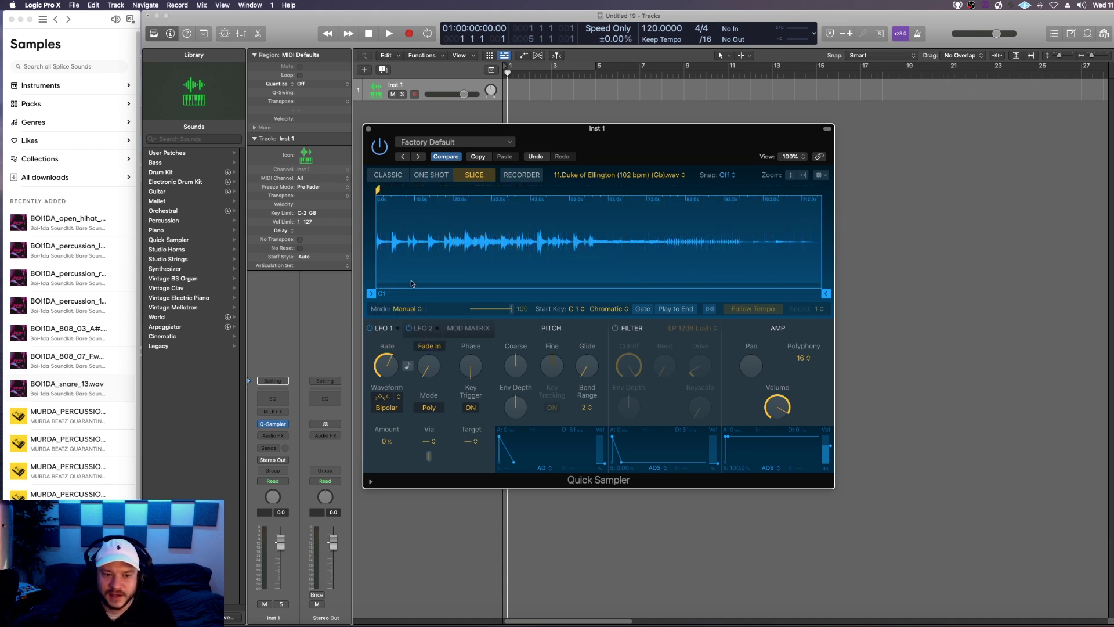
Add manual slice markers at the note attacks along roughly the first 43 seconds of the waveform
scroll(394, 258, "up", 5)
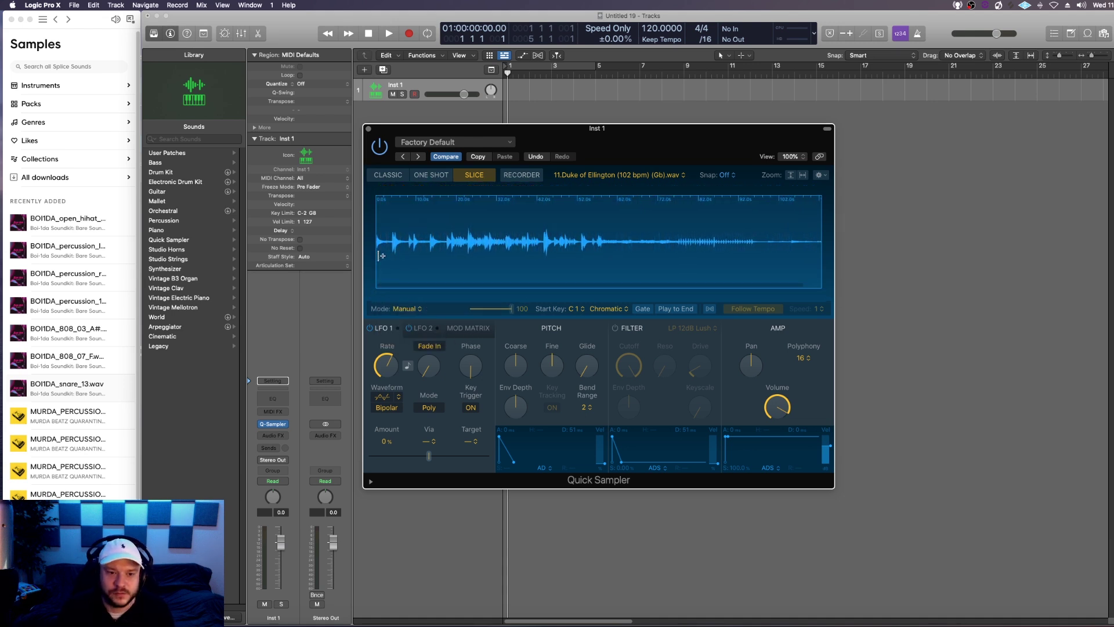
scroll(393, 255, "up", 5)
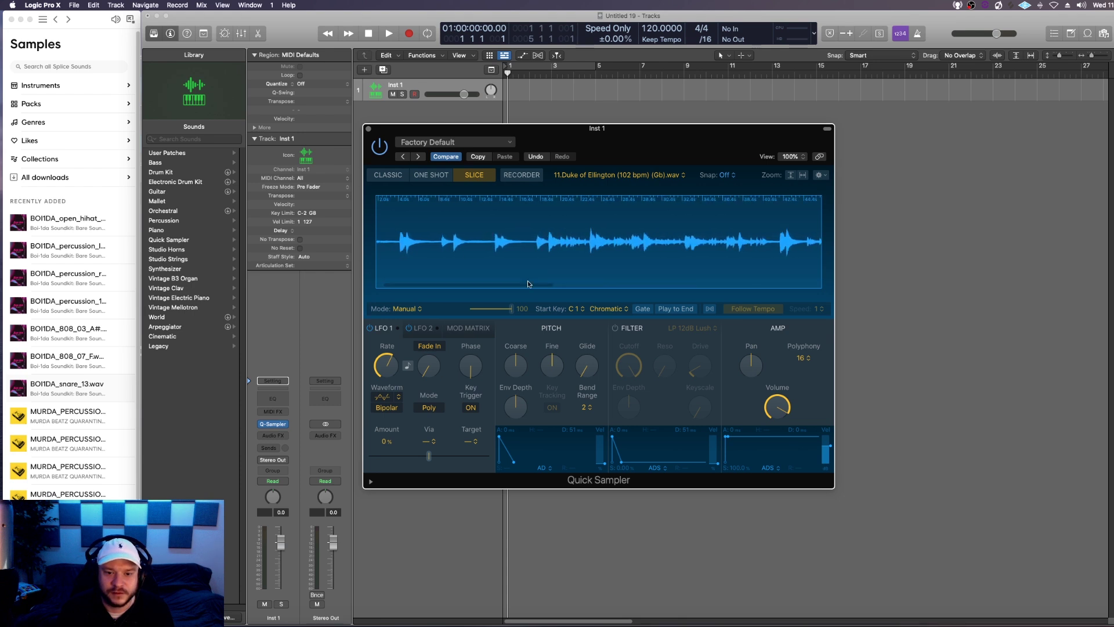
left_click_drag(531, 285, 457, 284)
left_click(418, 249)
left_click(423, 248)
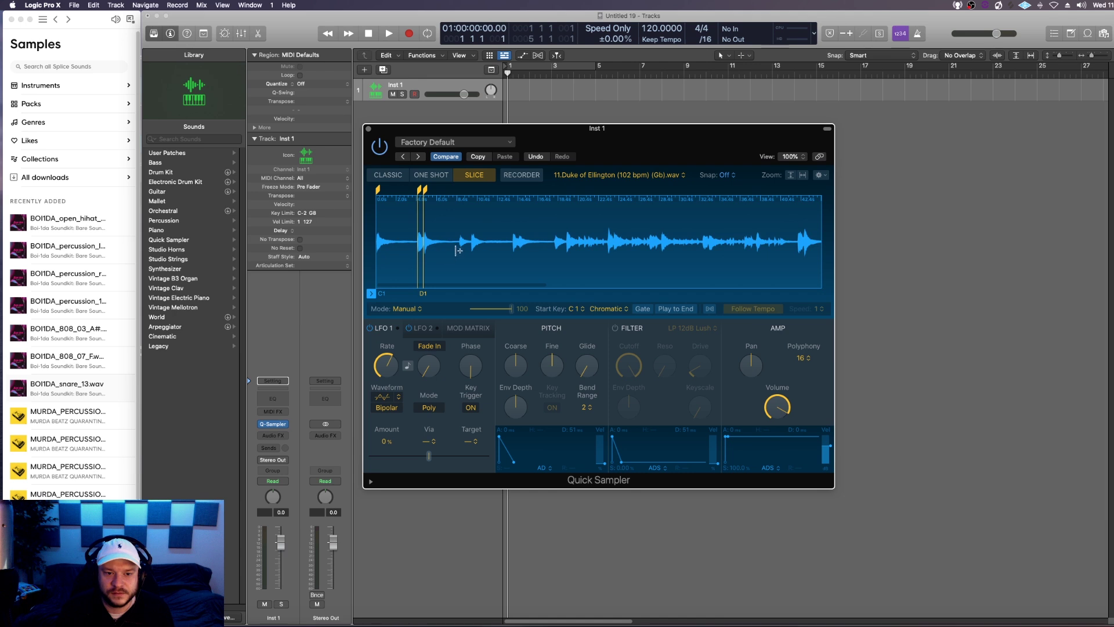
left_click(461, 248)
left_click(471, 248)
left_click(514, 248)
left_click(520, 248)
left_click(556, 249)
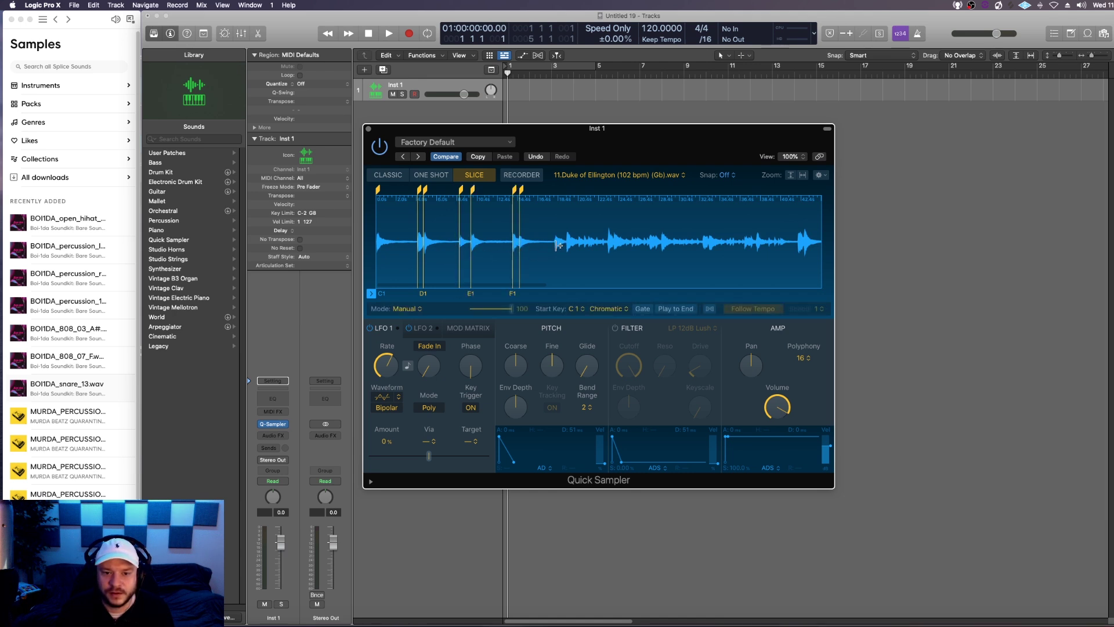
left_click(567, 248)
left_click(608, 249)
left_click(617, 249)
left_click(661, 248)
left_click(704, 248)
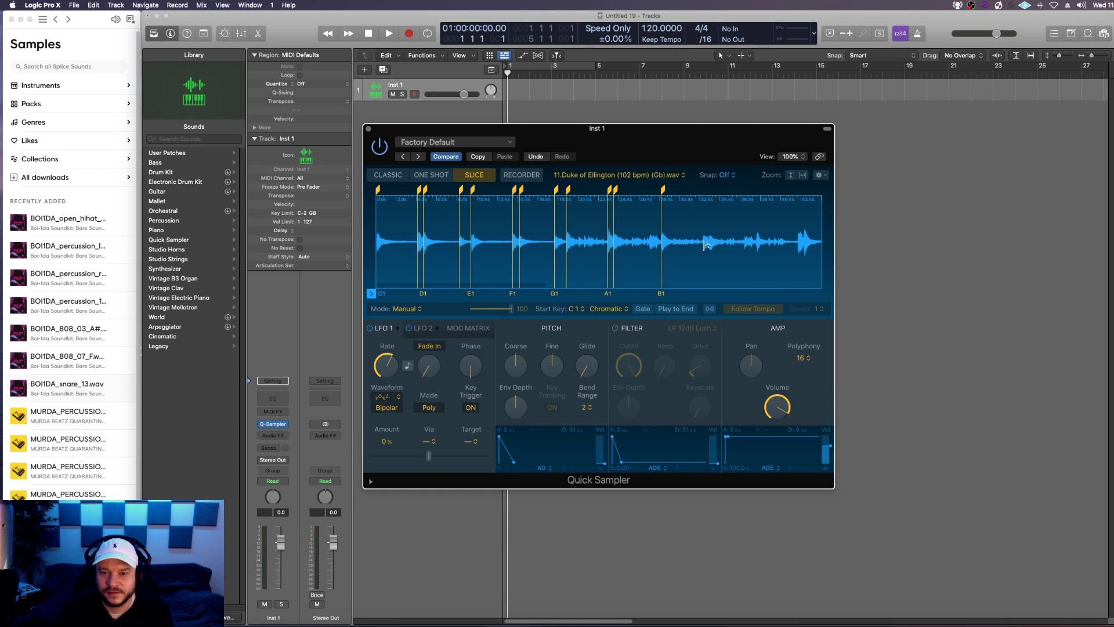
left_click(710, 249)
left_click(746, 249)
left_click(759, 248)
left_click(799, 249)
left_click(806, 249)
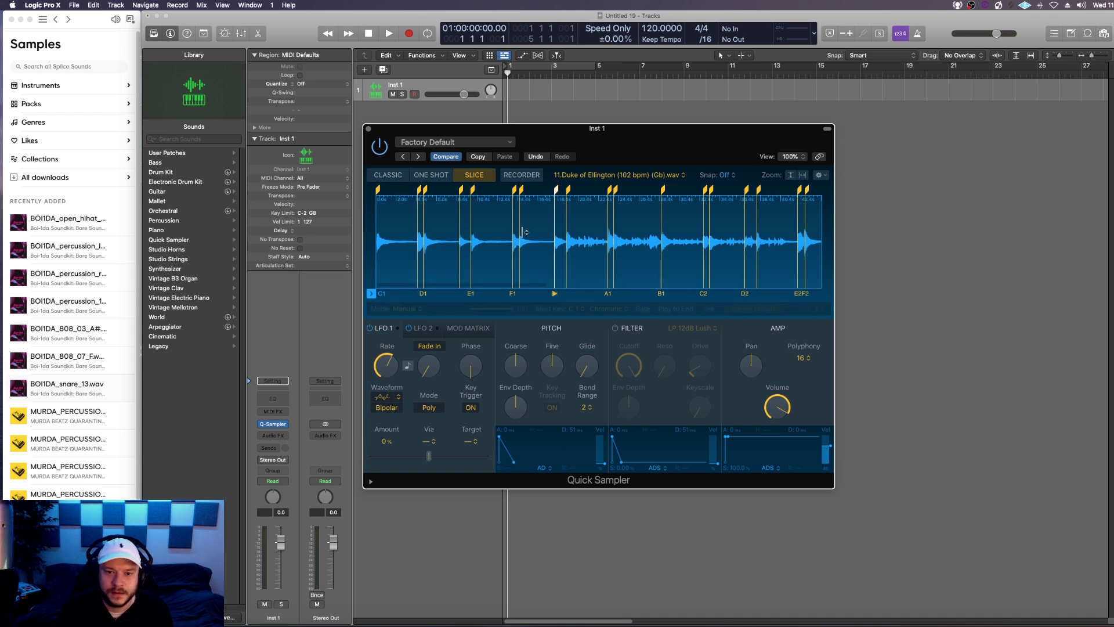
Align the C#1 slice marker with its note attack at about 4.13 s and nudge the D#1 marker slightly earlier
scroll(402, 257, "up", 5)
scroll(414, 259, "down", 1)
scroll(415, 259, "up", 6)
left_click(509, 189)
left_click_drag(515, 192, 465, 187)
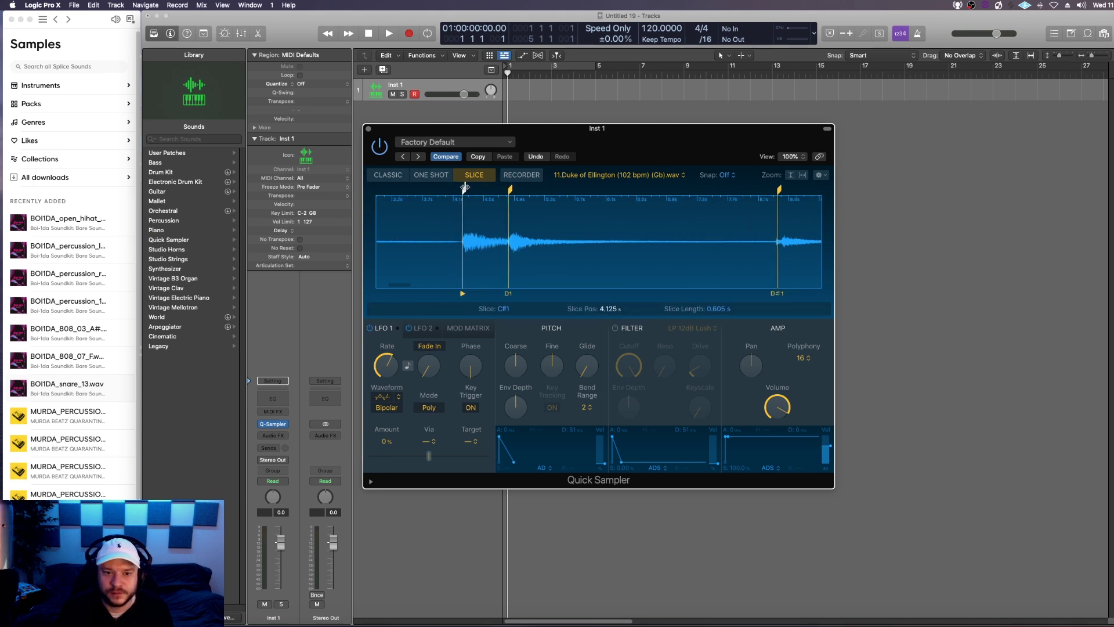
left_click_drag(779, 189, 778, 189)
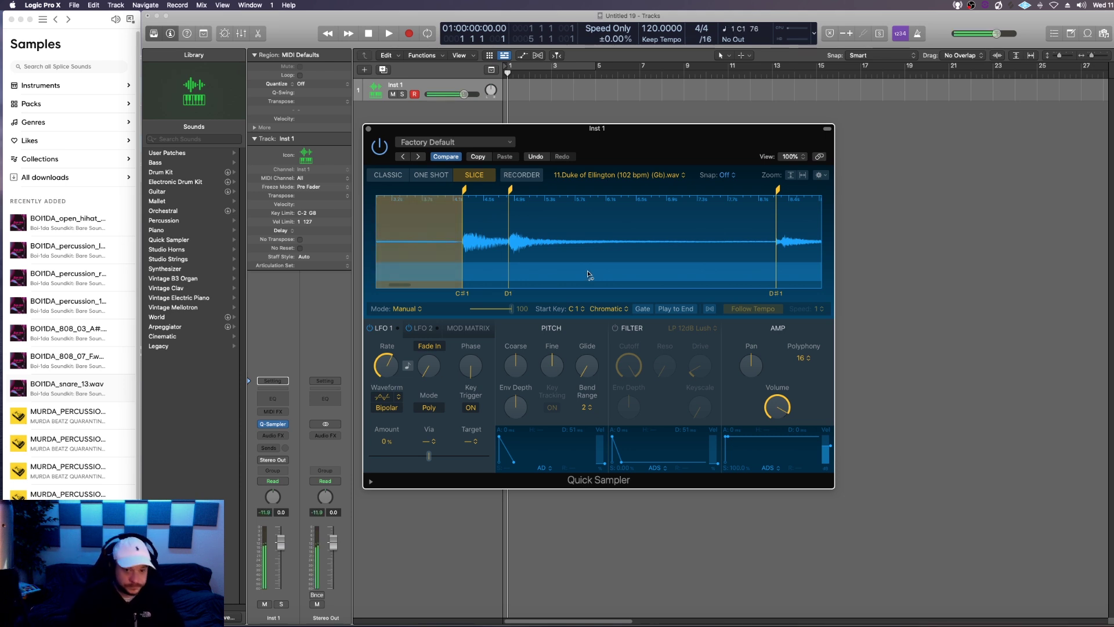
Set the sampler's polyphony to 1
left_click_drag(398, 286, 385, 285)
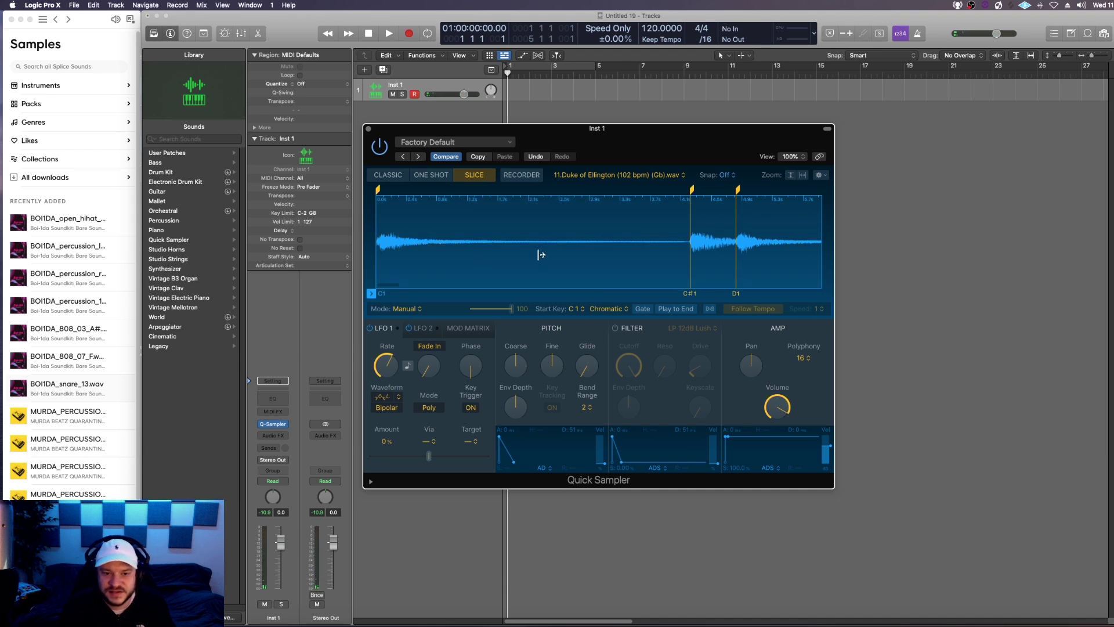
left_click(806, 359)
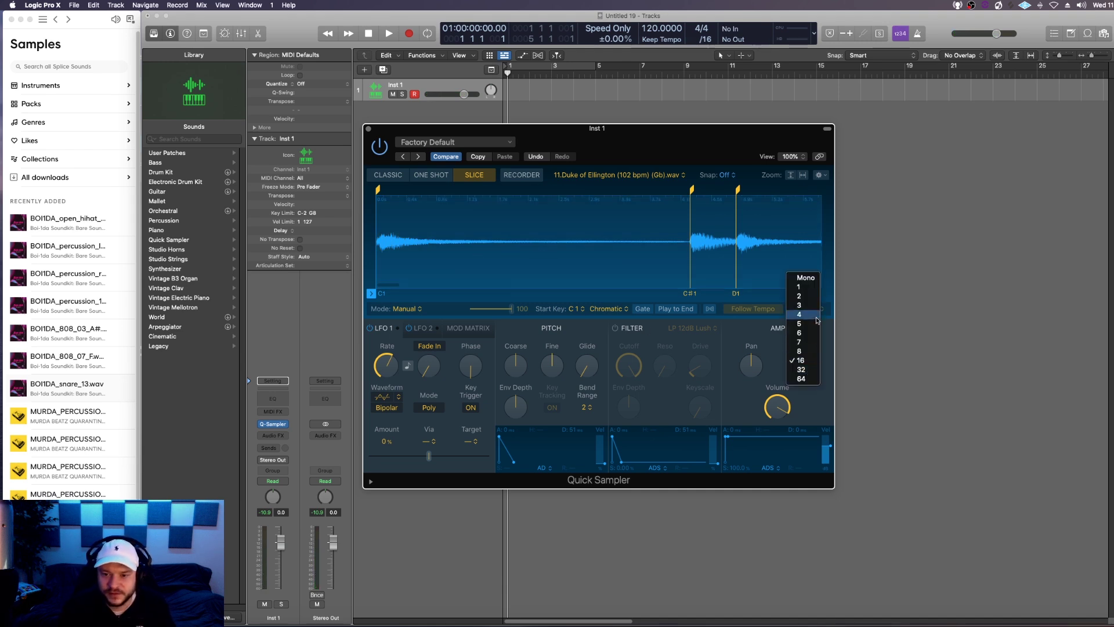
left_click(809, 287)
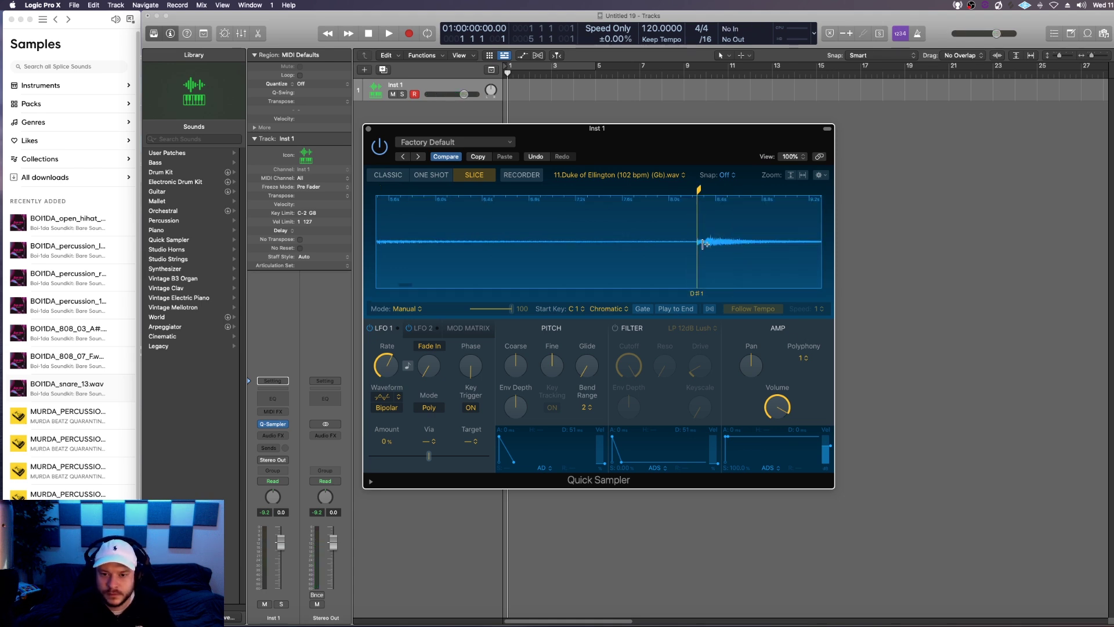
Fine-tune the D#1 and E1 slice markers so each sits on its note attack, with E1 at about 9.4 s
scroll(703, 193, "up", 2)
left_click_drag(697, 189, 699, 190)
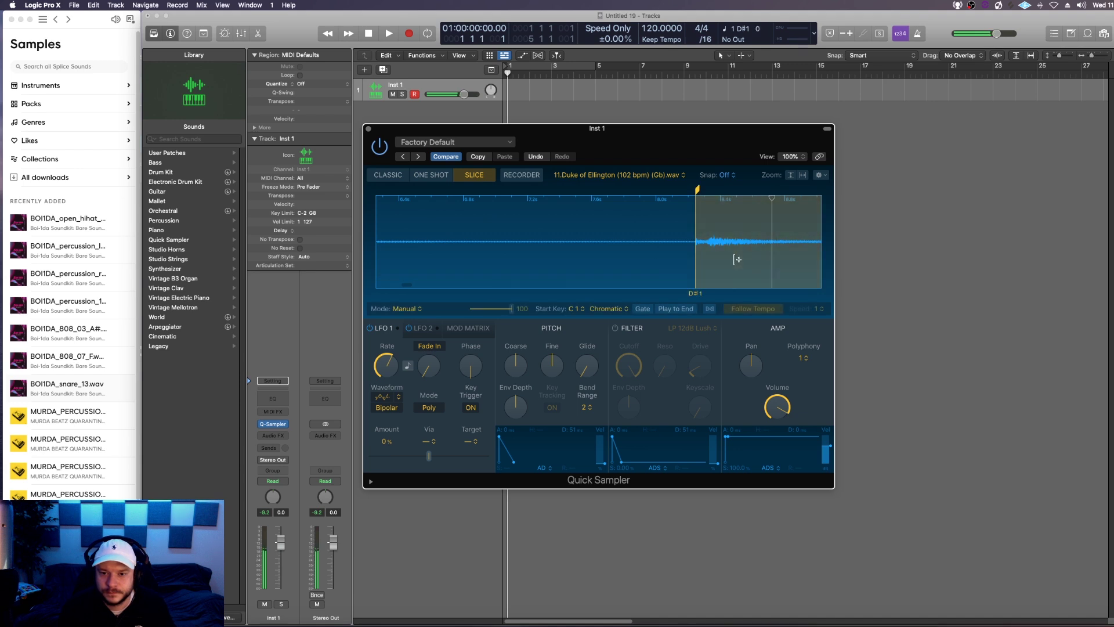
scroll(781, 260, "down", 4)
scroll(799, 266, "up", 5)
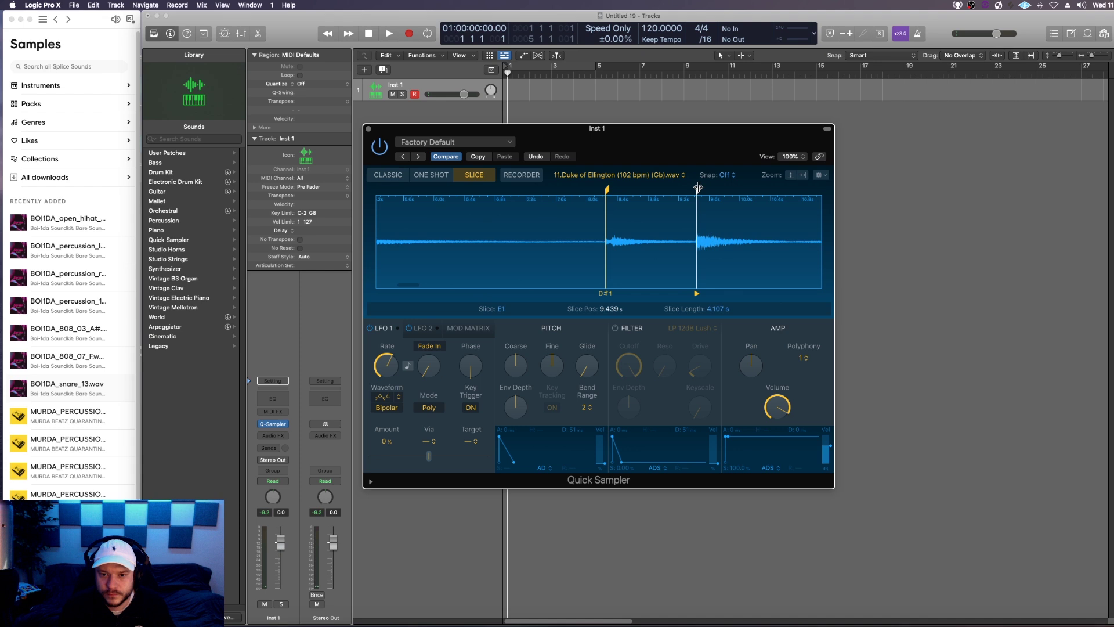
scroll(679, 232, "up", 5)
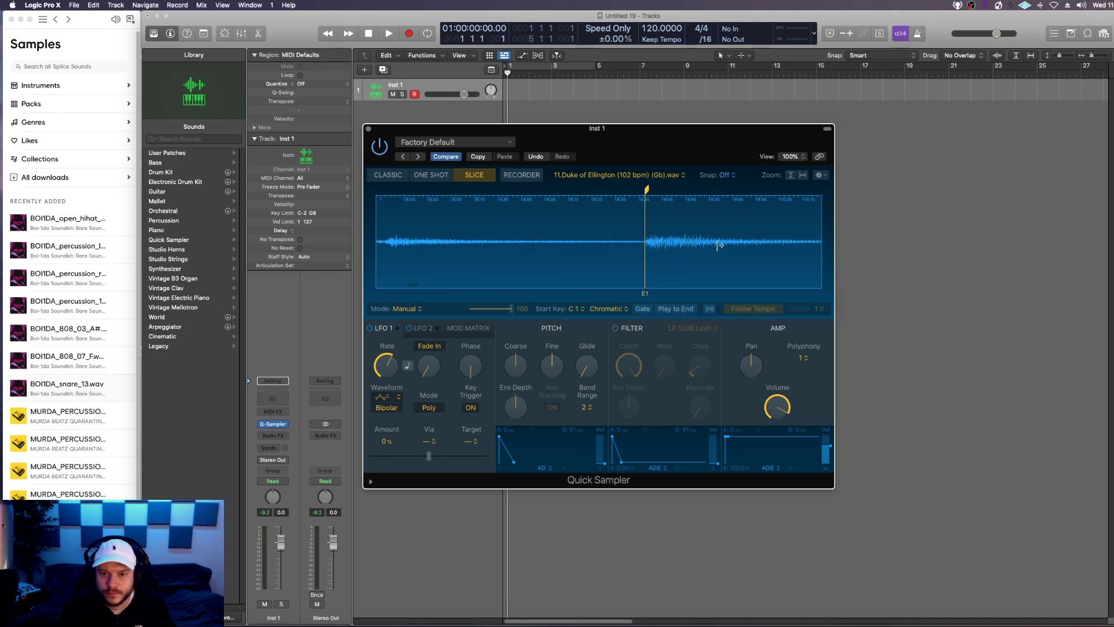
left_click(670, 215)
scroll(723, 261, "down", 10)
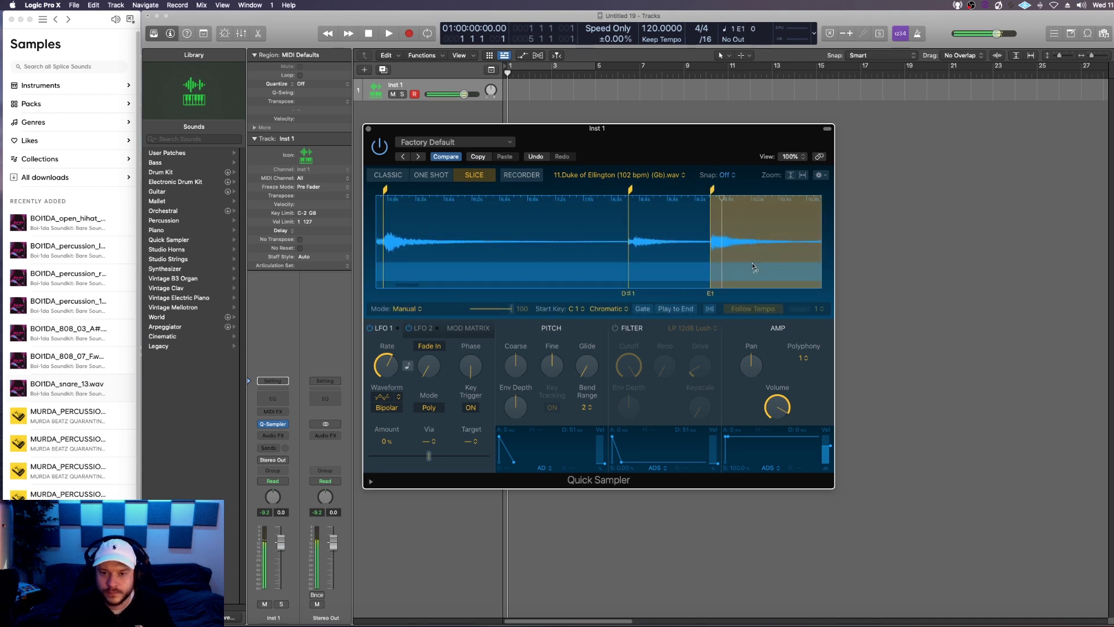
Check the F1 slice and align its marker with the note attack at about 13.53 s
scroll(805, 266, "up", 3)
left_click(804, 267)
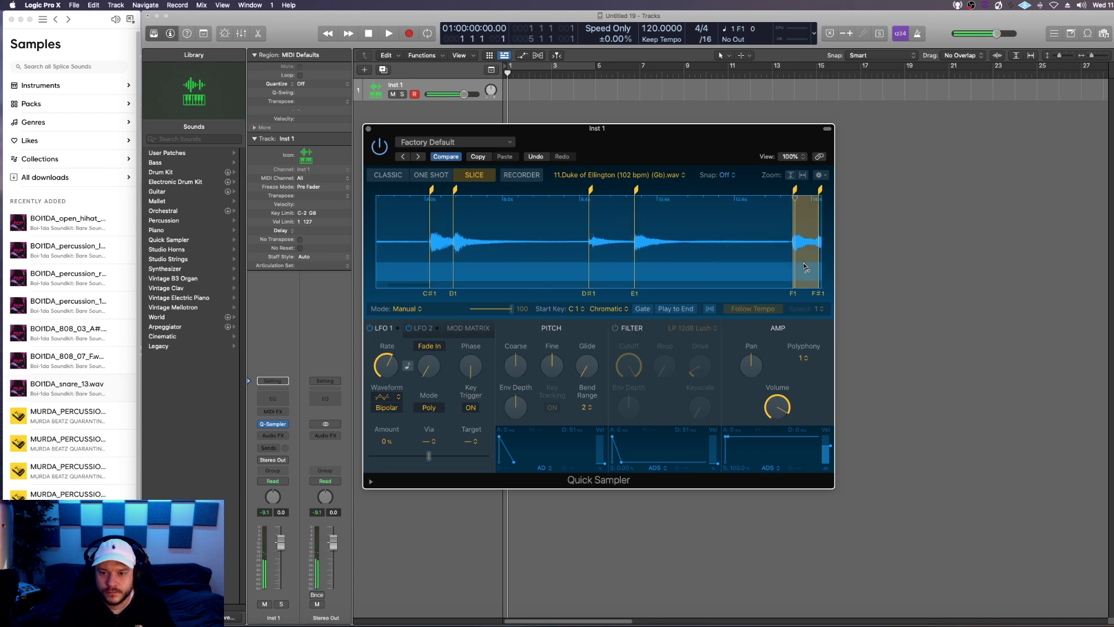
scroll(804, 267, "up", 3)
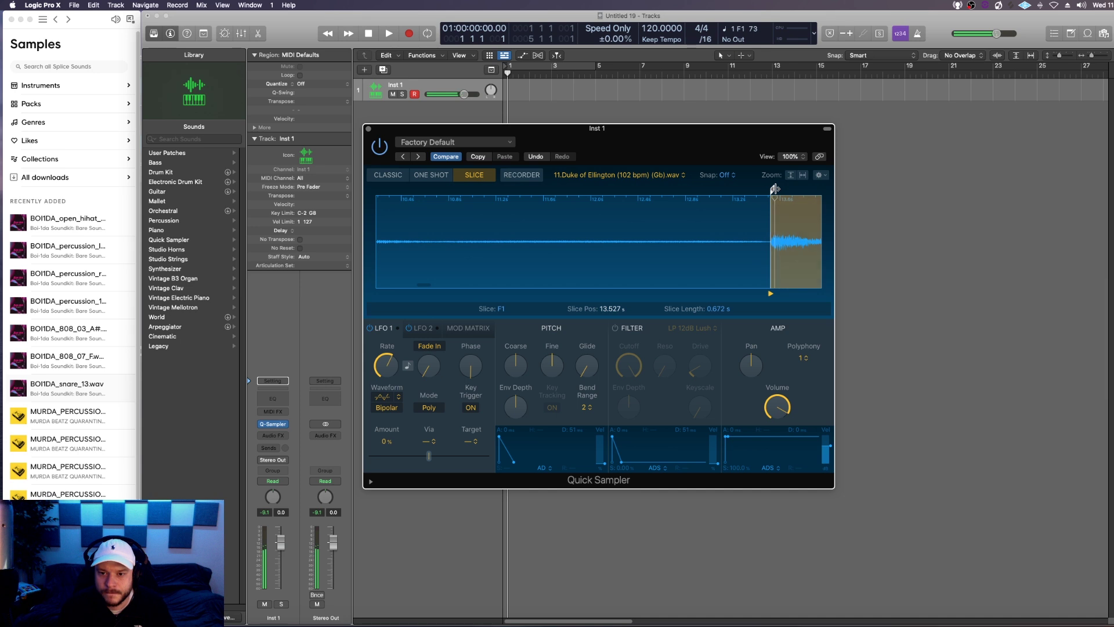
scroll(788, 246, "down", 2)
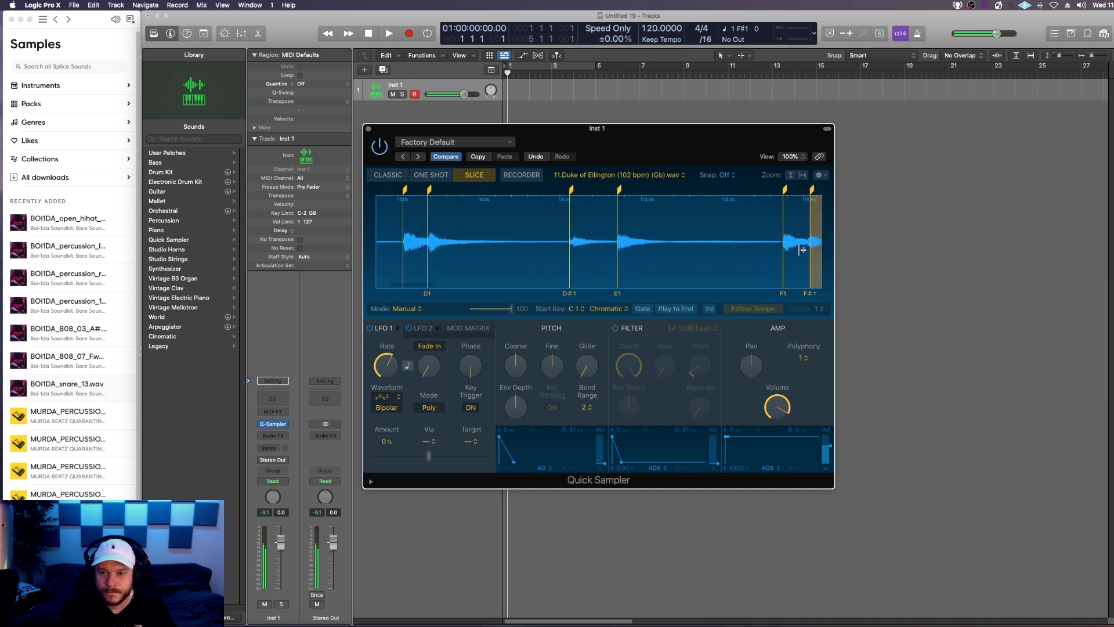
Move the F#1 slice marker to its note attack at about 14.15 s
scroll(795, 250, "up", 3)
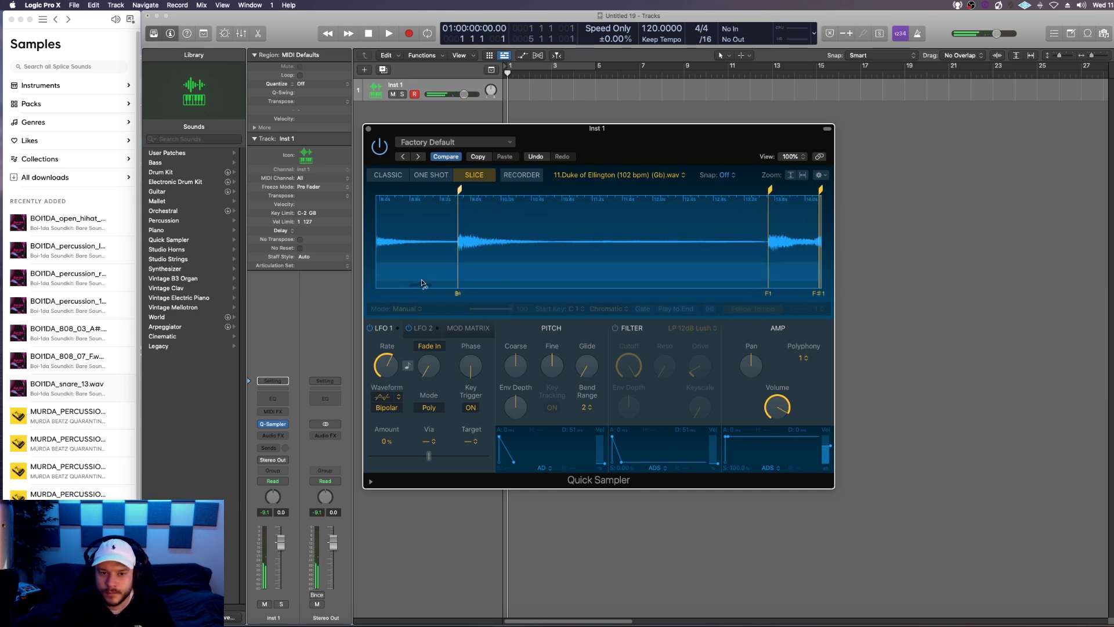
left_click_drag(420, 285, 433, 286)
left_click_drag(583, 190, 579, 190)
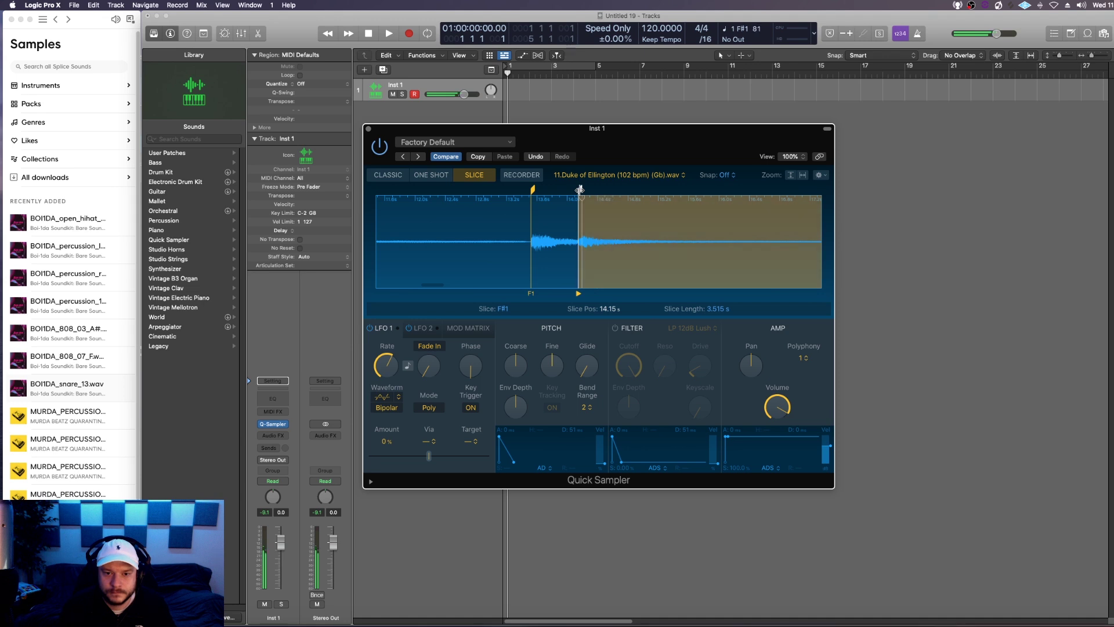
Check the G1 slice and align the G#1 slice marker with its note attack at about 18.85 s
scroll(689, 246, "down", 5)
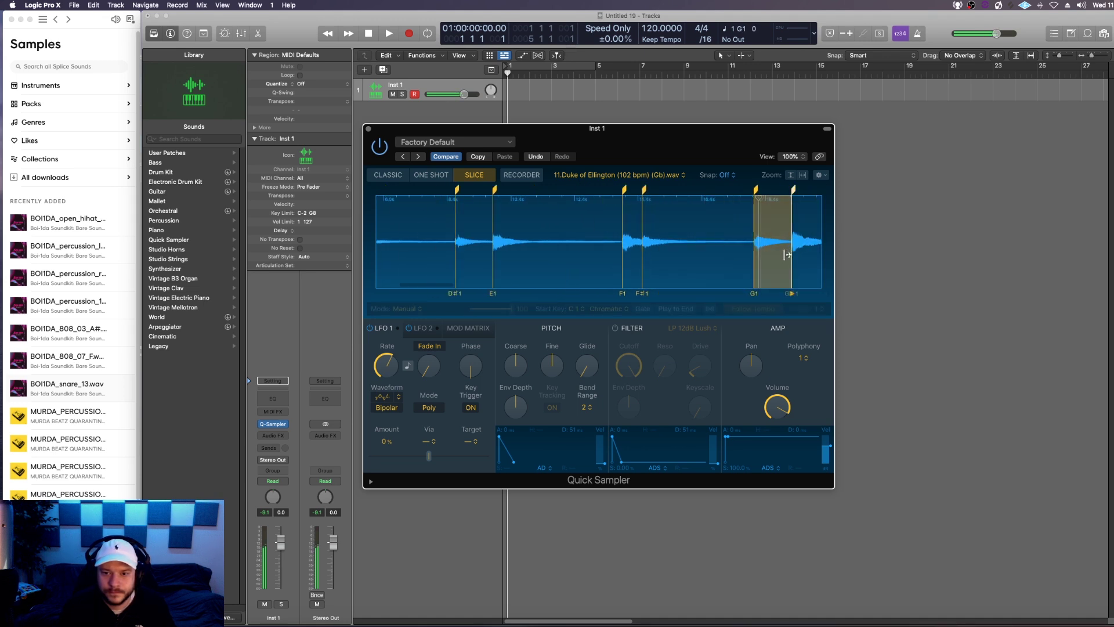
scroll(781, 258, "up", 5)
scroll(788, 246, "down", 5)
scroll(811, 248, "down", 5)
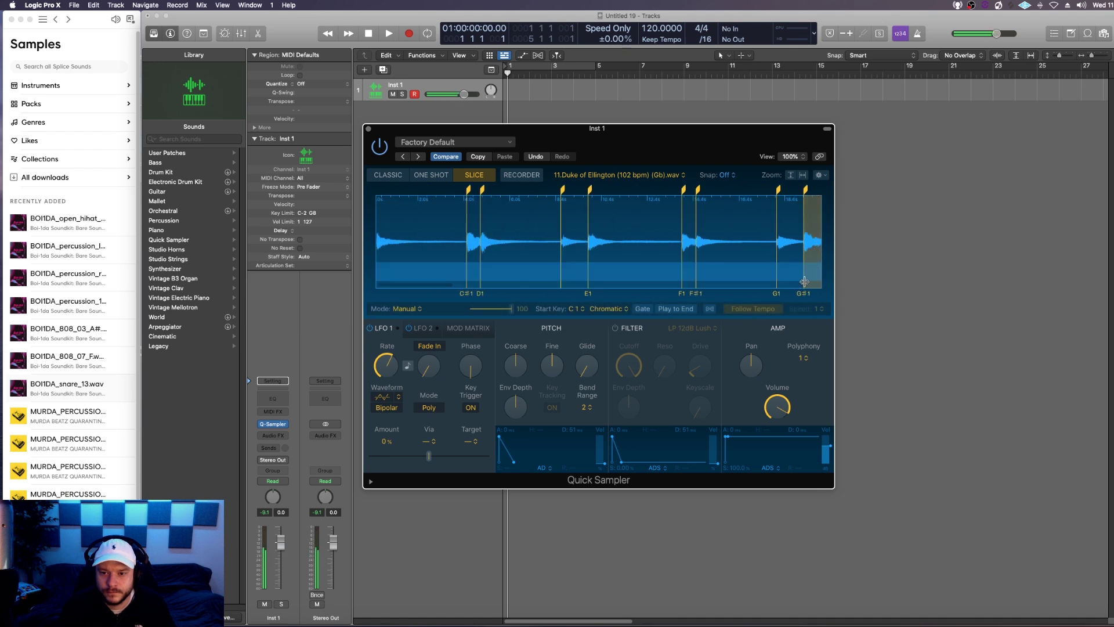
left_click_drag(441, 287, 489, 287)
scroll(534, 248, "up", 3)
scroll(535, 249, "up", 4)
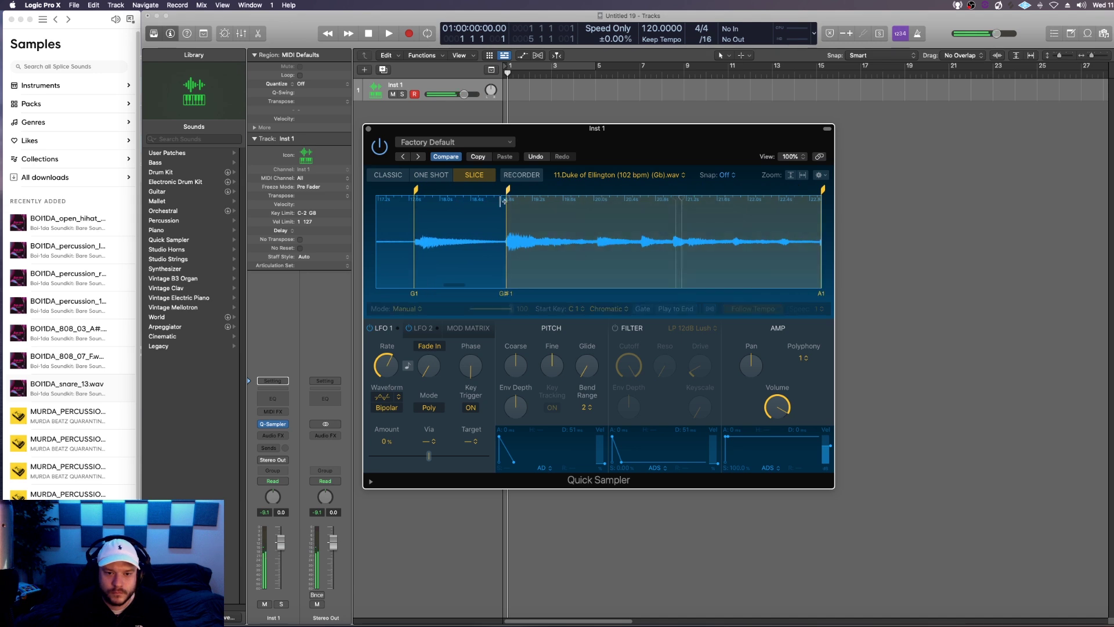
left_click_drag(508, 192, 506, 192)
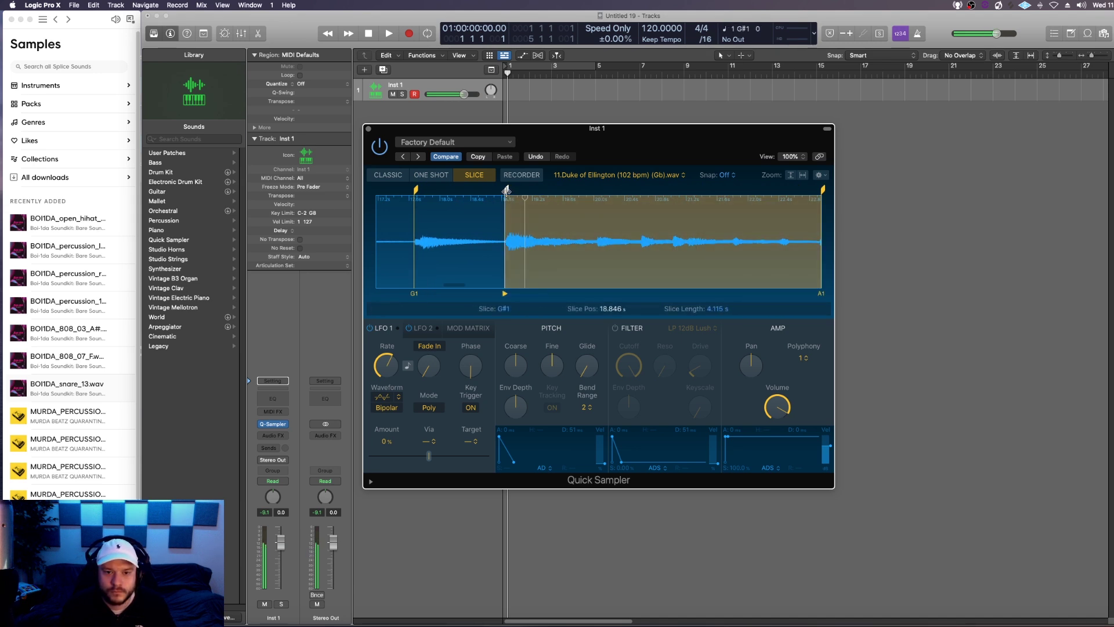
scroll(728, 254, "down", 3)
scroll(730, 254, "down", 3)
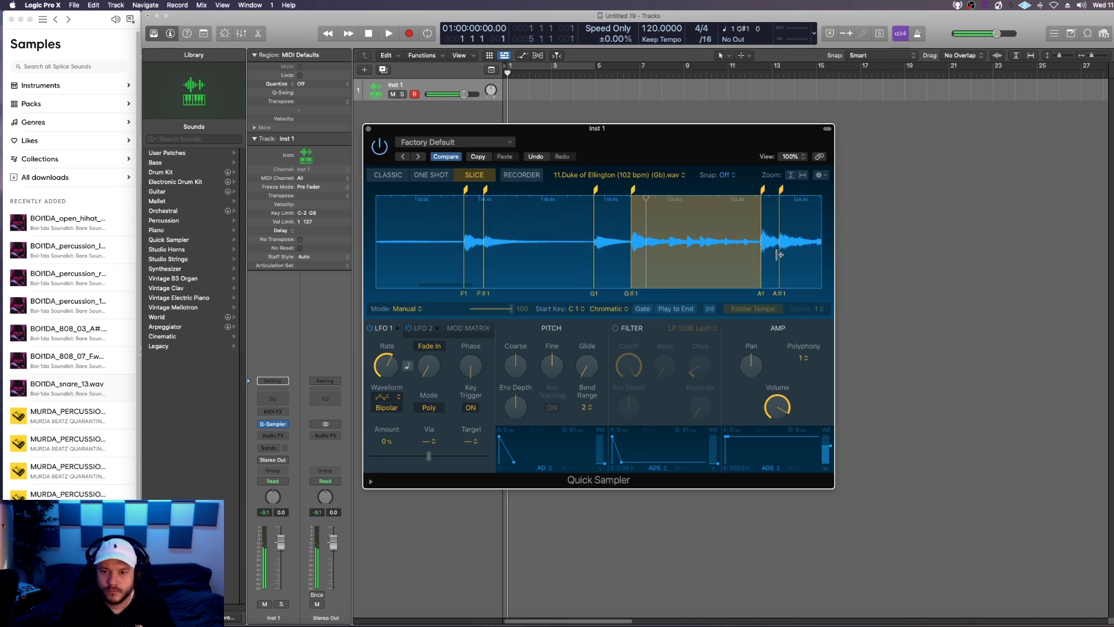
Align the A1 slice marker with its note attack at about 22.94 s and the A#1 marker at about 23.55 s
scroll(778, 255, "up", 3)
scroll(778, 255, "up", 3)
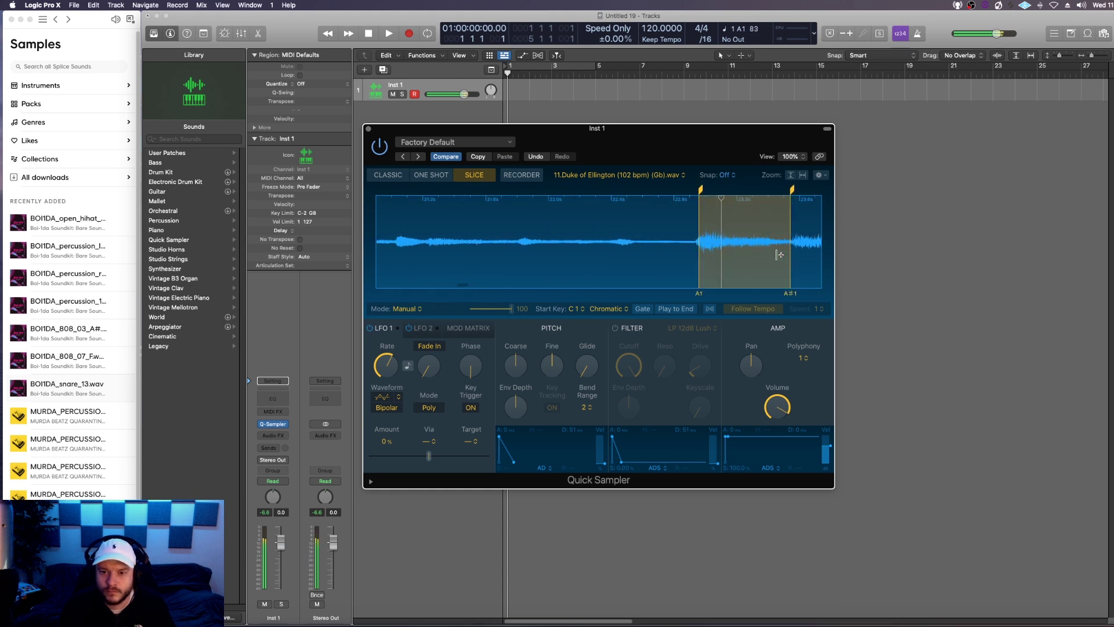
left_click_drag(699, 187, 696, 188)
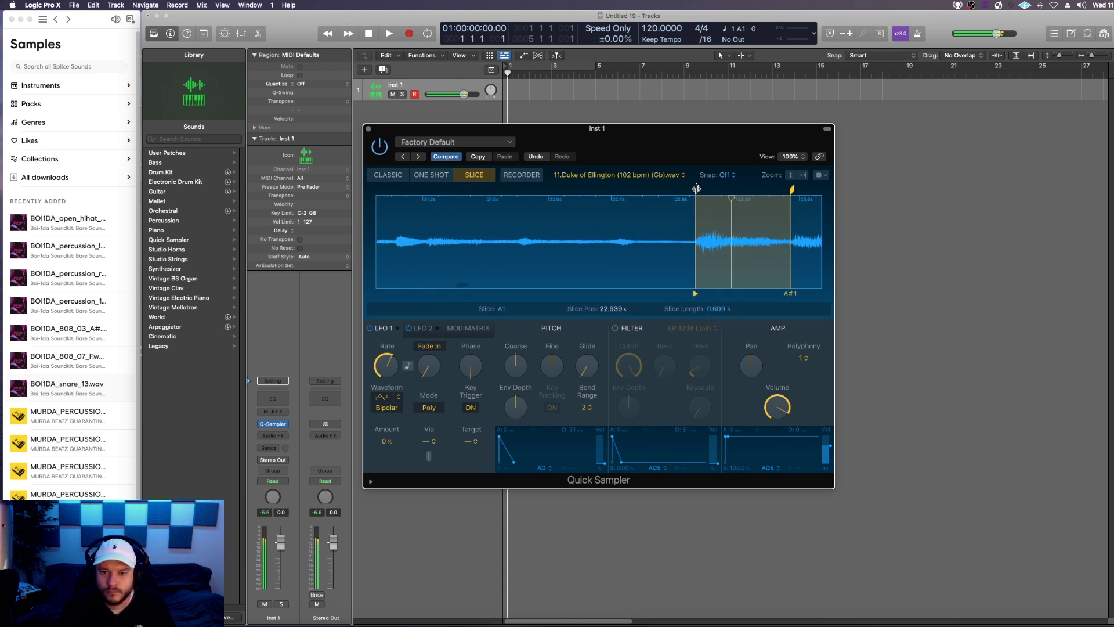
left_click(792, 188)
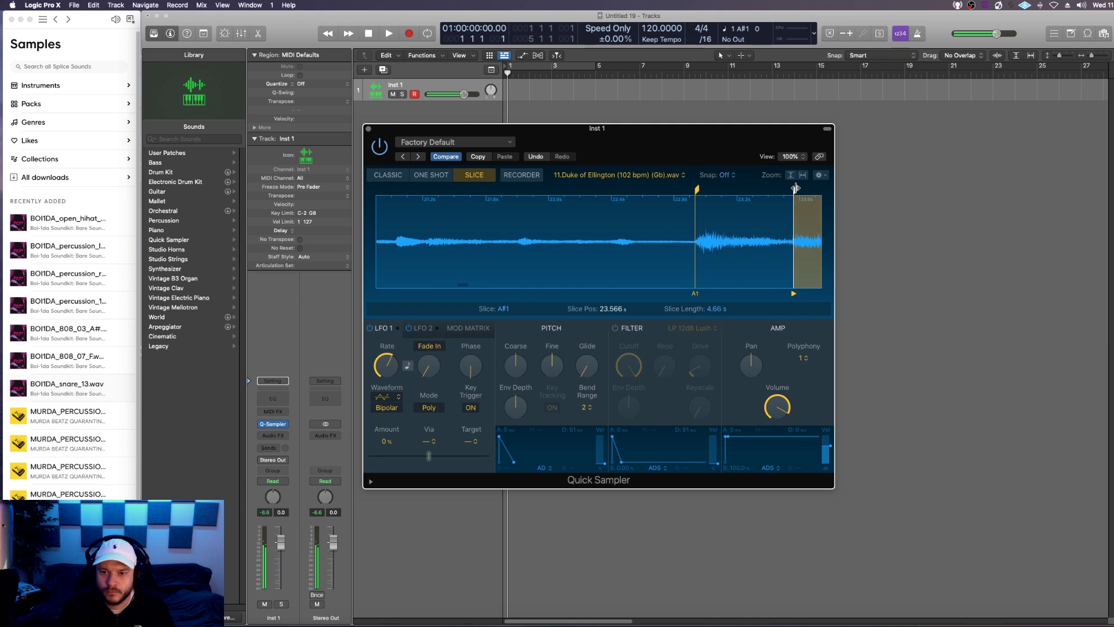
left_click_drag(794, 189, 791, 189)
Check the B1 marker at about 28.23 s and add a new slice a short distance after it
scroll(802, 250, "down", 8)
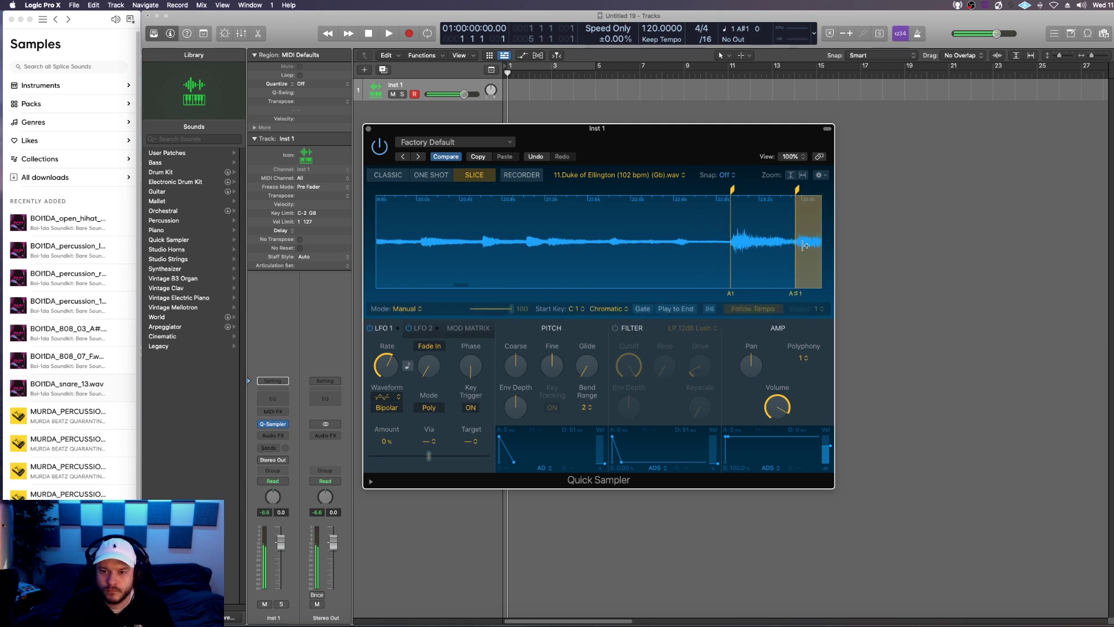
scroll(802, 250, "down", 10)
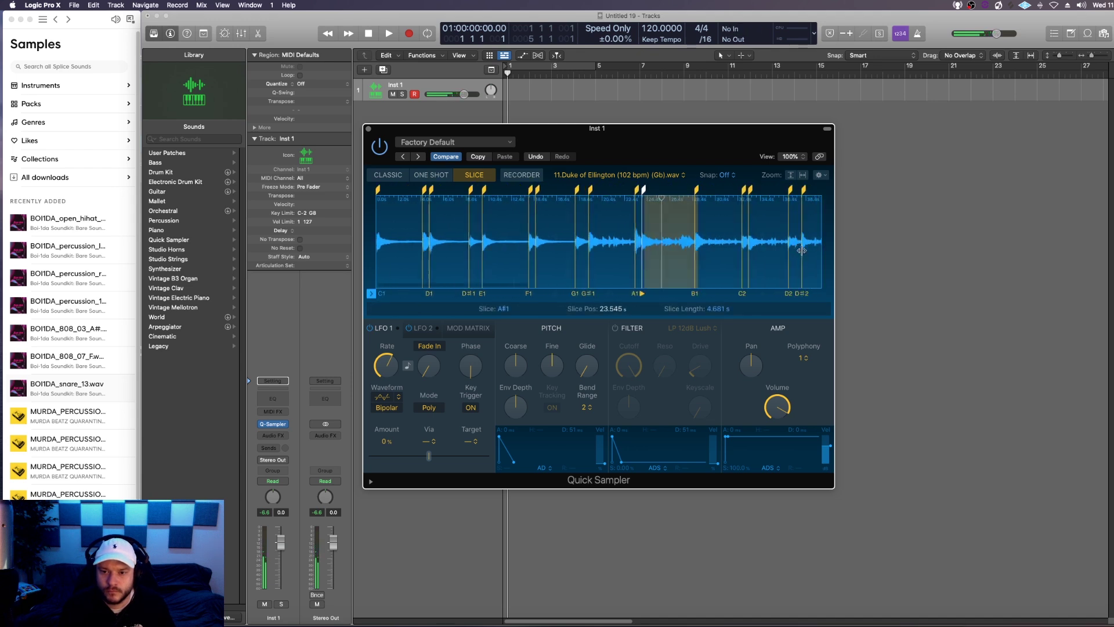
scroll(582, 257, "up", 10)
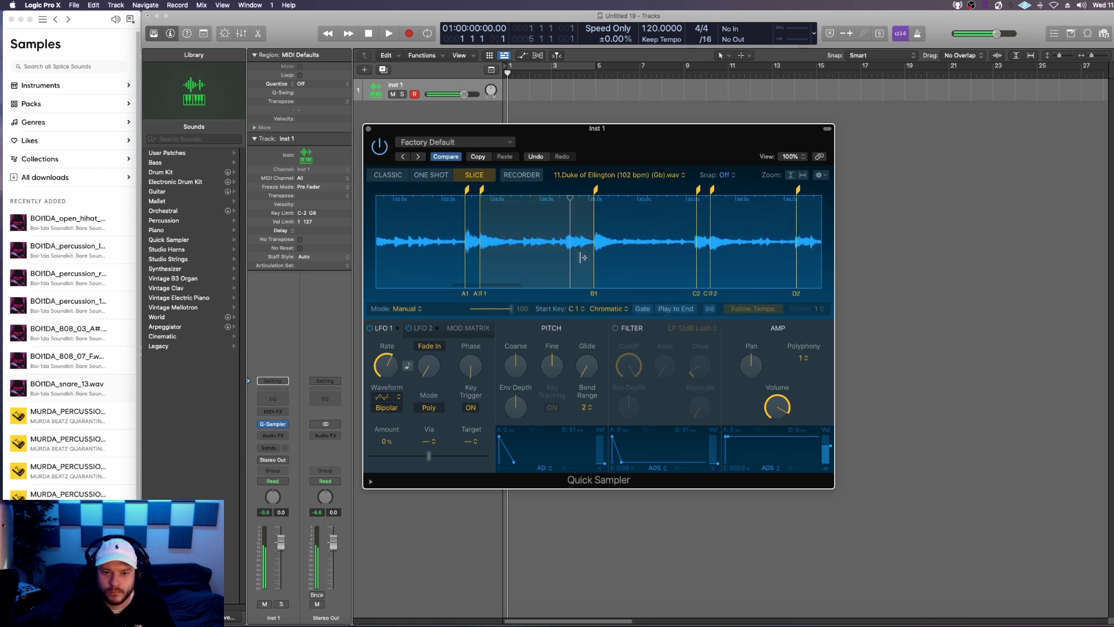
left_click(624, 250)
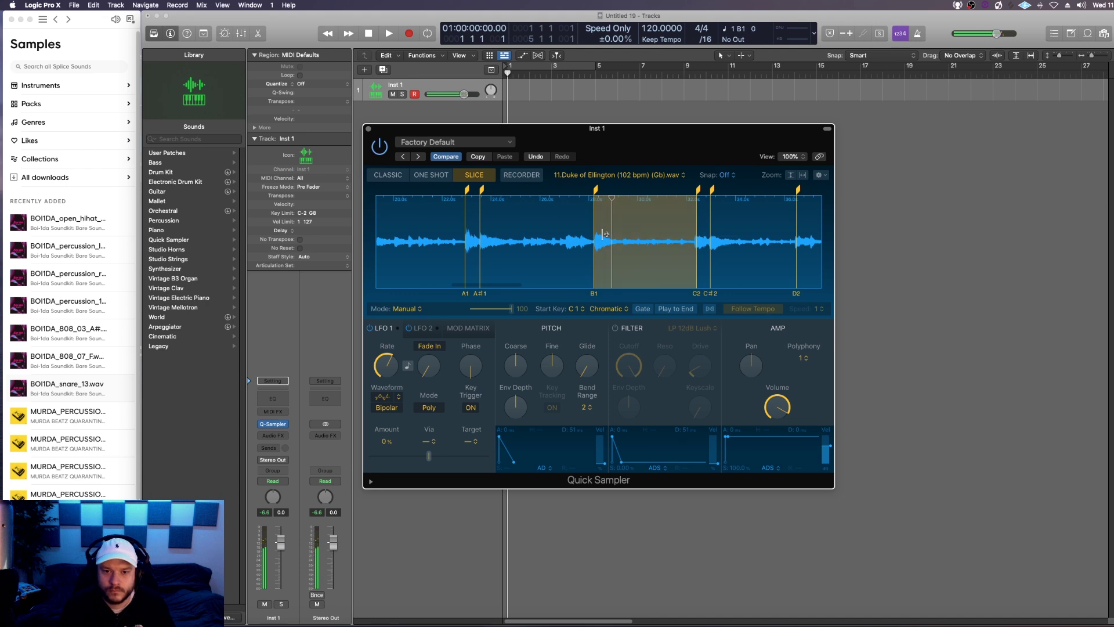
left_click(594, 188)
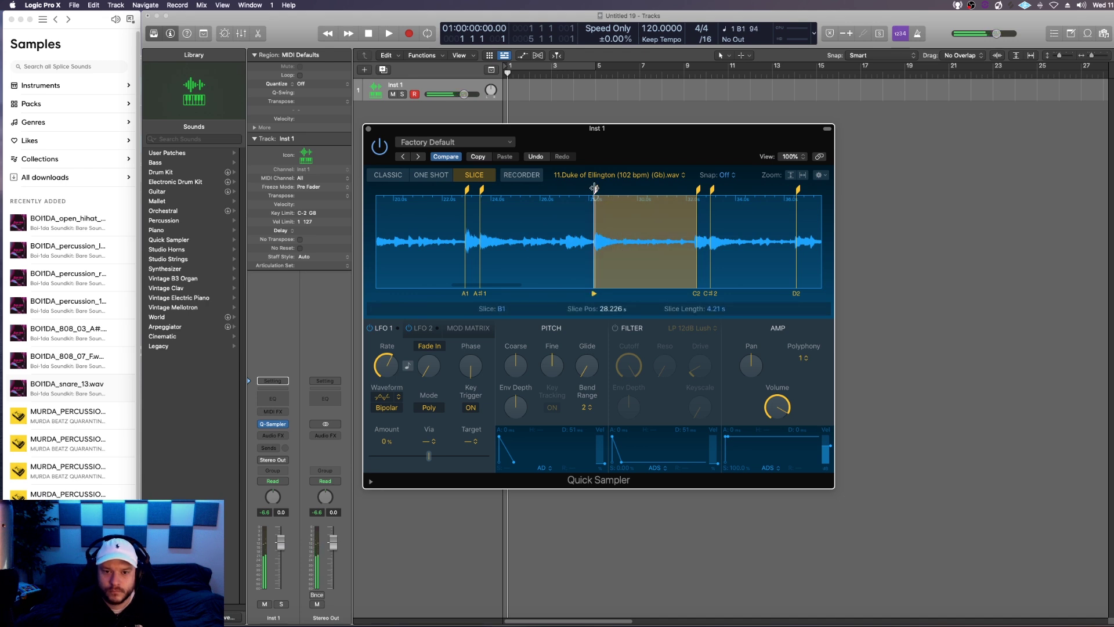
left_click(625, 249)
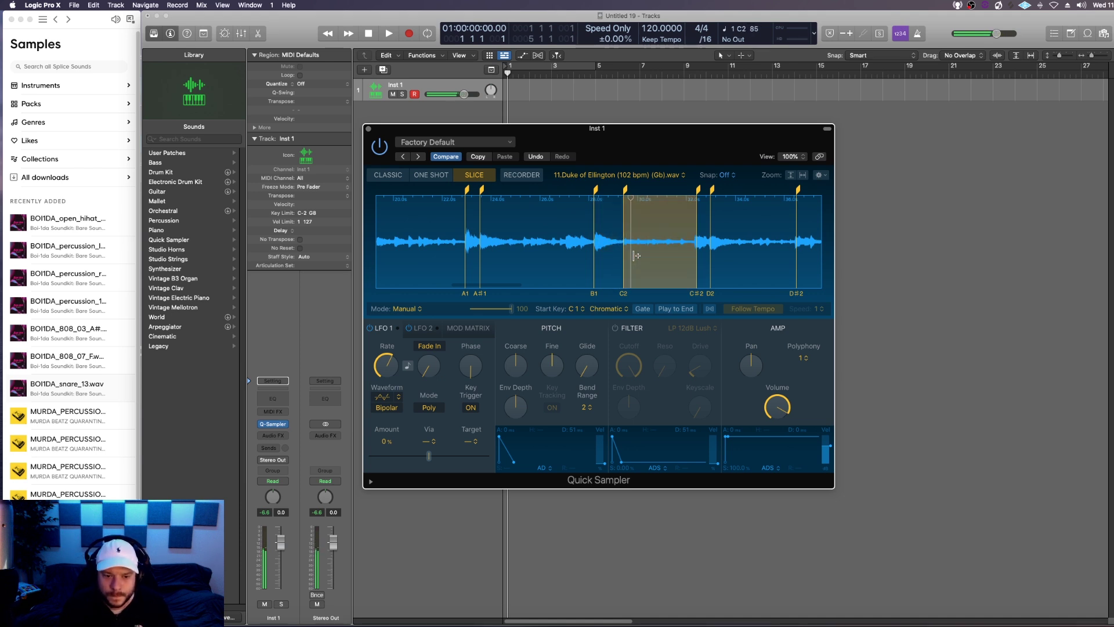
Align the C#2 slice marker with its note attack at about 32.35 s and the D2 marker at about 32.93 s
scroll(689, 249, "up", 2)
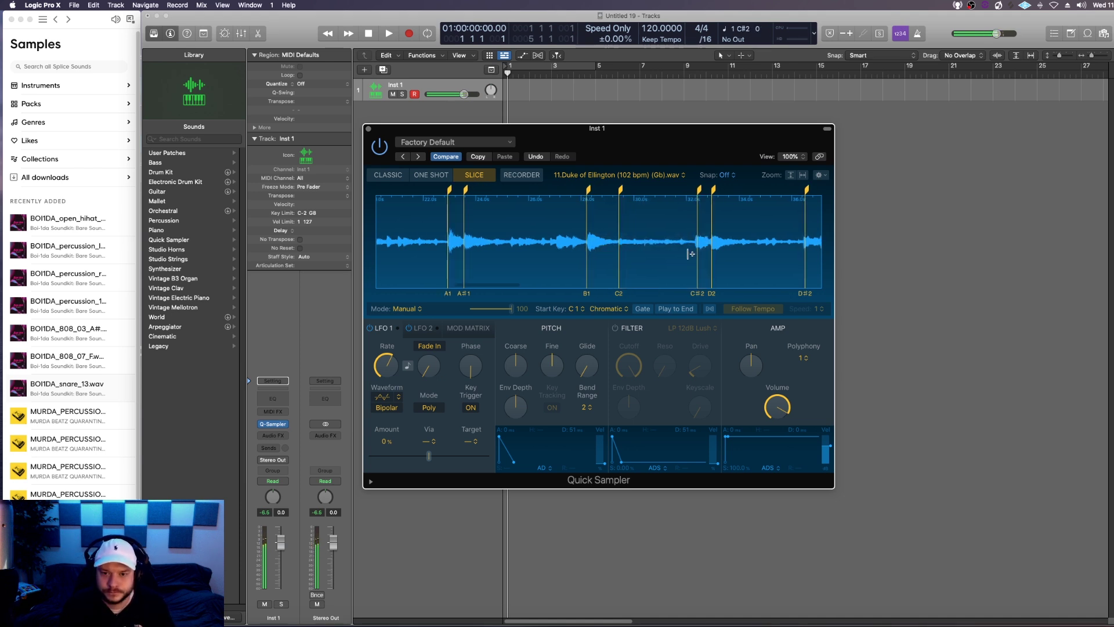
left_click_drag(703, 191, 701, 190)
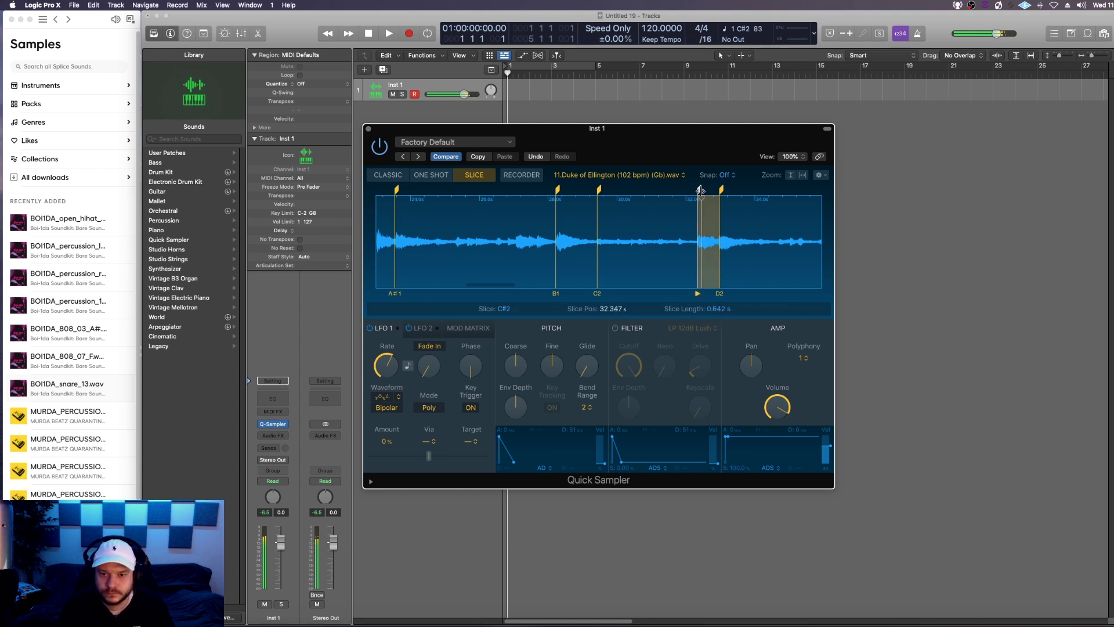
left_click(721, 190)
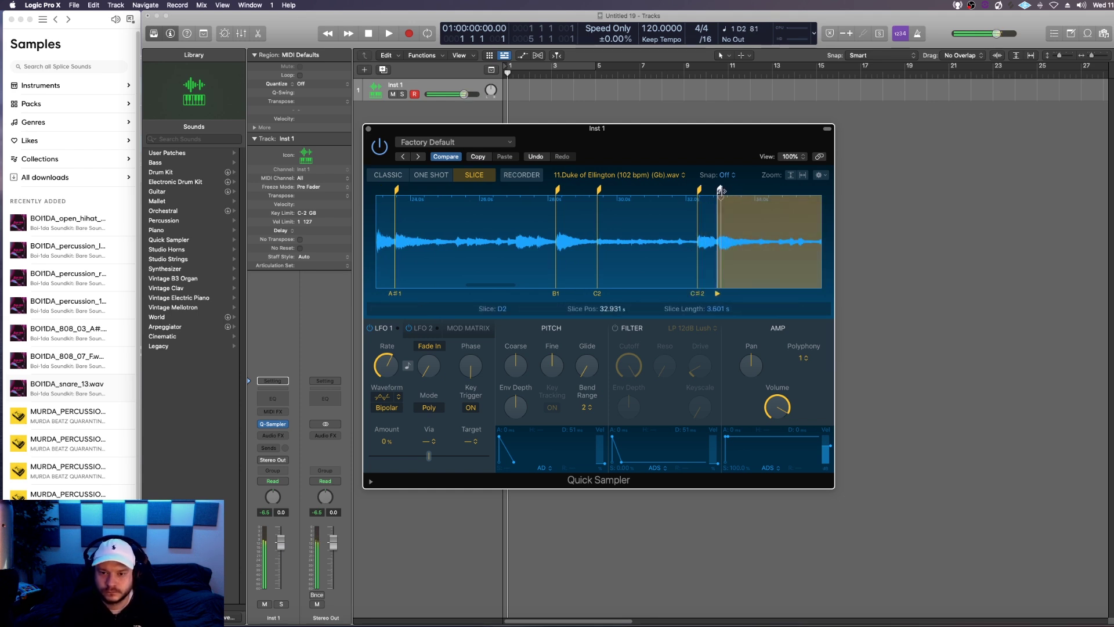
Audition the D#2 and E2 slices and align their markers with the note attacks
scroll(792, 257, "down", 2)
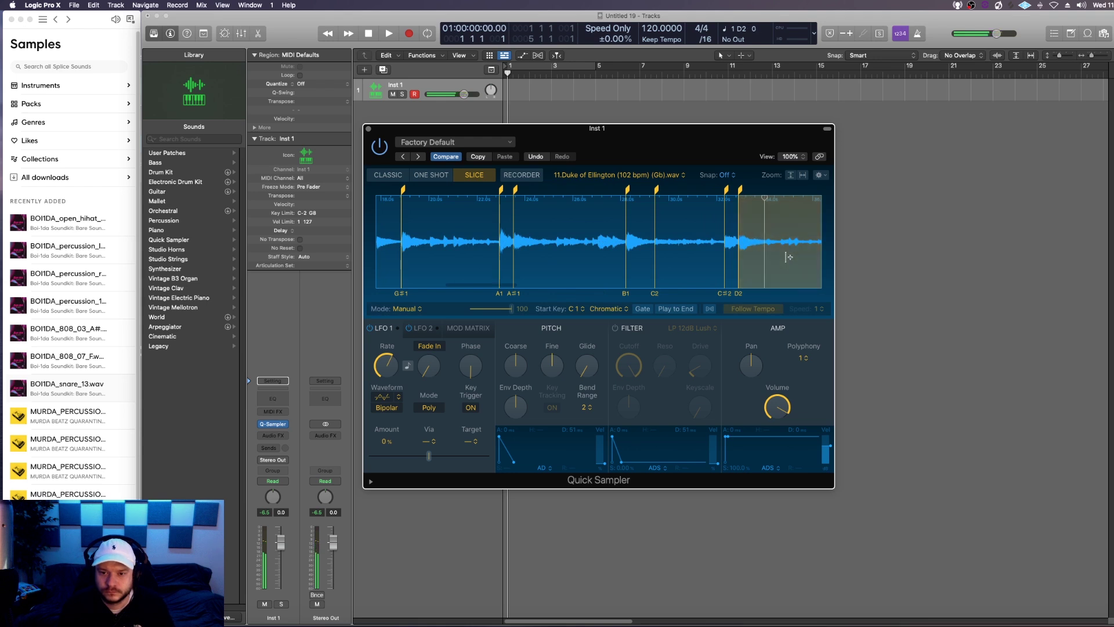
scroll(781, 253, "down", 5)
scroll(742, 261, "up", 4)
scroll(744, 262, "up", 3)
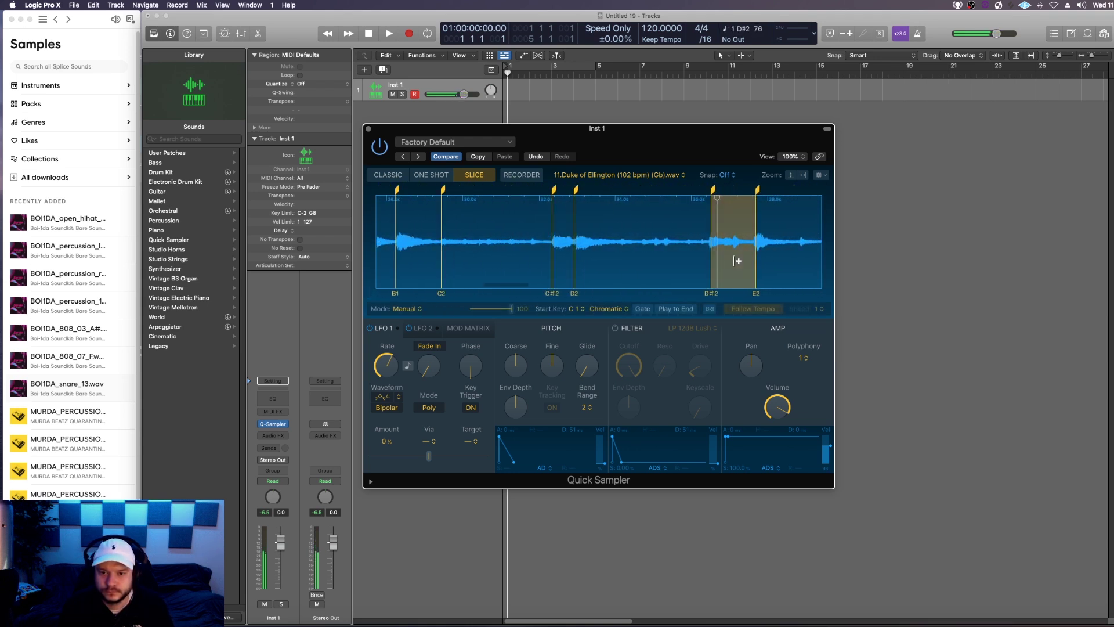
left_click_drag(702, 188, 767, 190)
Add slices F2 and F#2 at the two note attacks around 42 s and fine-tune the F#2 marker
scroll(795, 244, "down", 5)
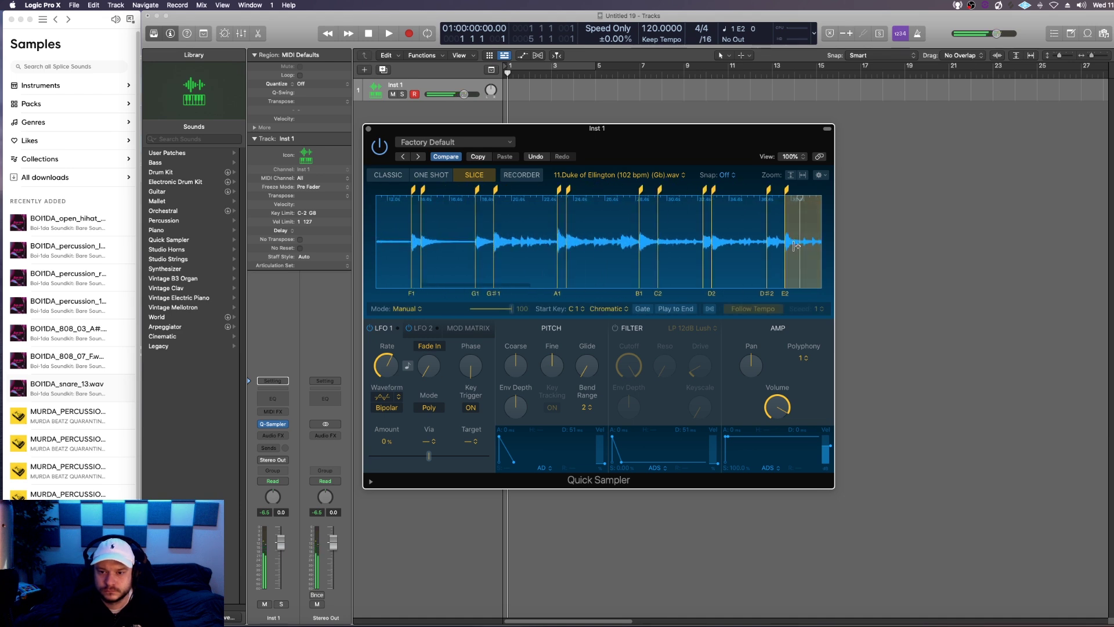
scroll(795, 246, "down", 5)
scroll(697, 248, "up", 5)
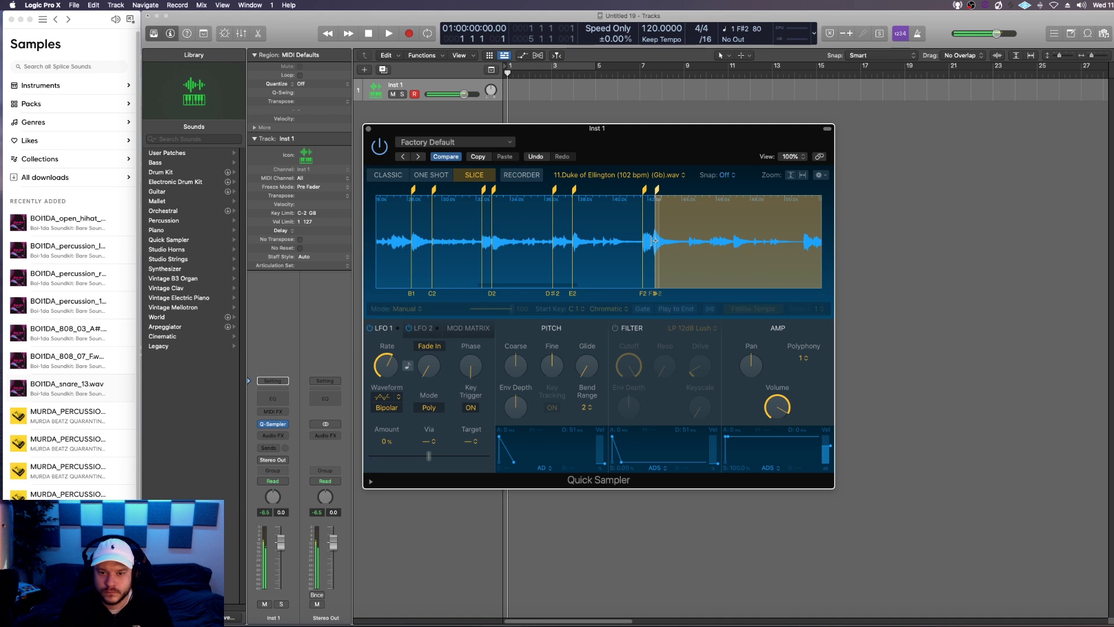
scroll(658, 244, "up", 4)
left_click_drag(661, 188, 658, 188)
Add two more slices after F#2, one at each of the next two notes
left_click(729, 250)
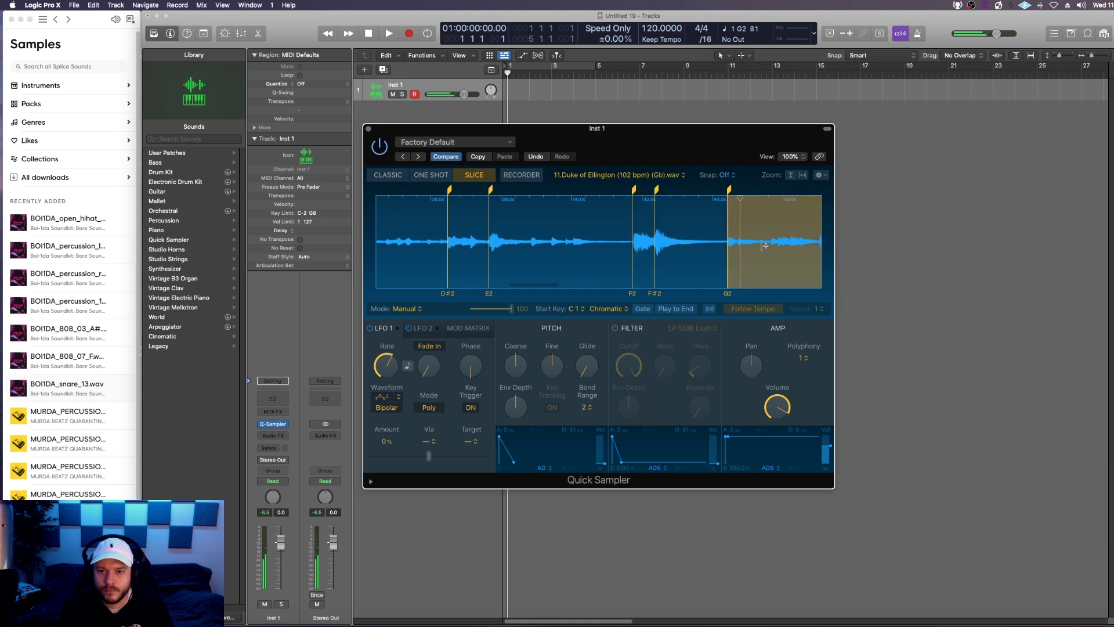
scroll(771, 246, "down", 5)
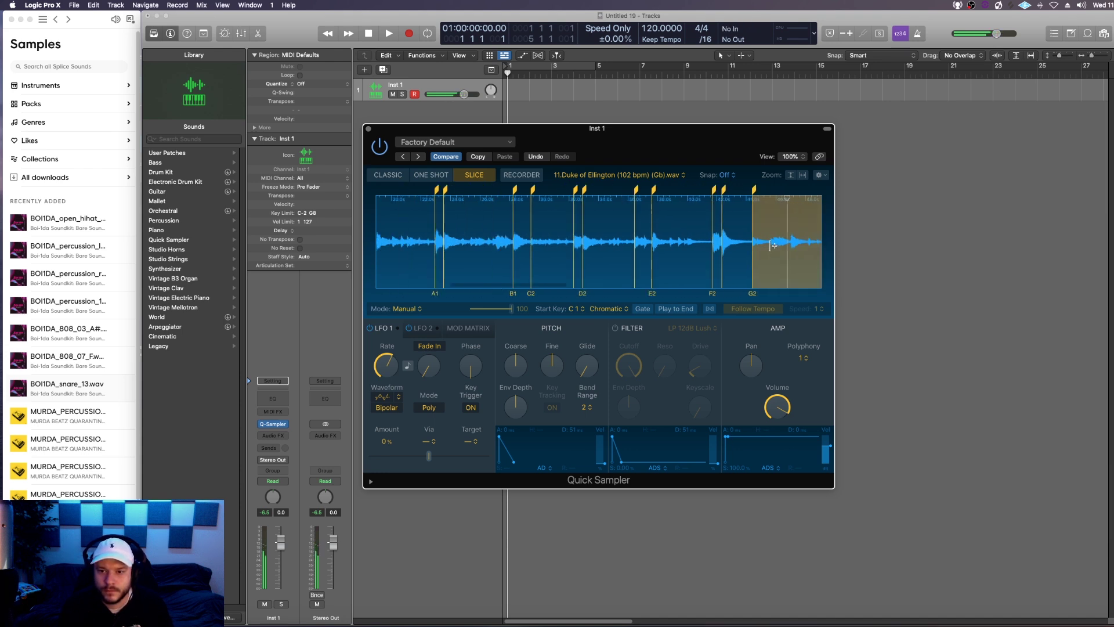
scroll(794, 247, "down", 3)
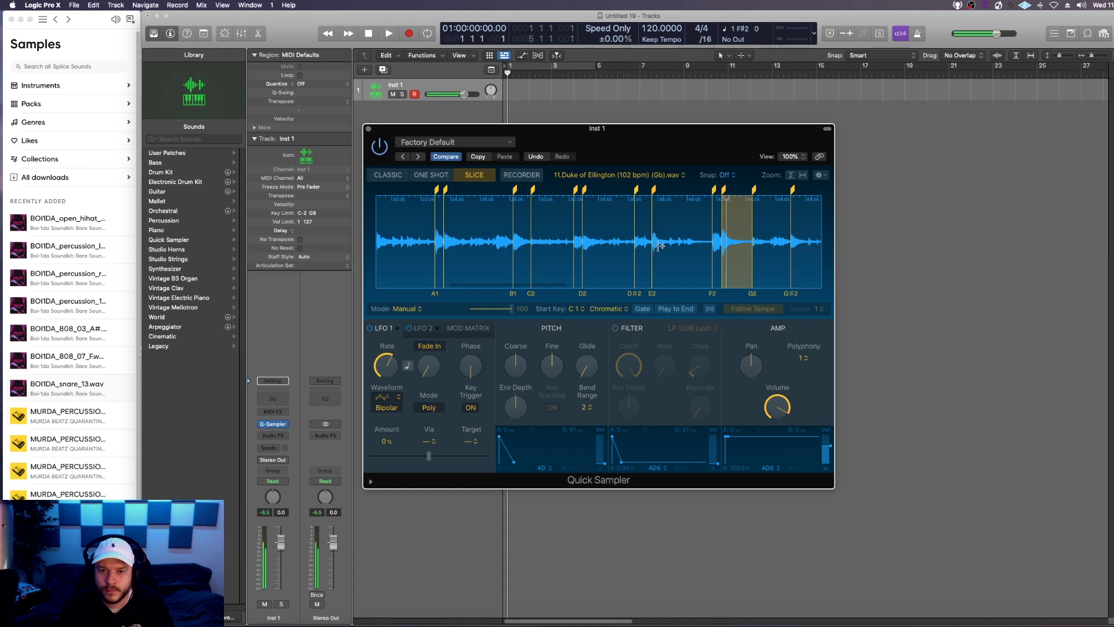
Split the G#1 slice by adding a slice marker at about 19.98 s
scroll(658, 247, "down", 4)
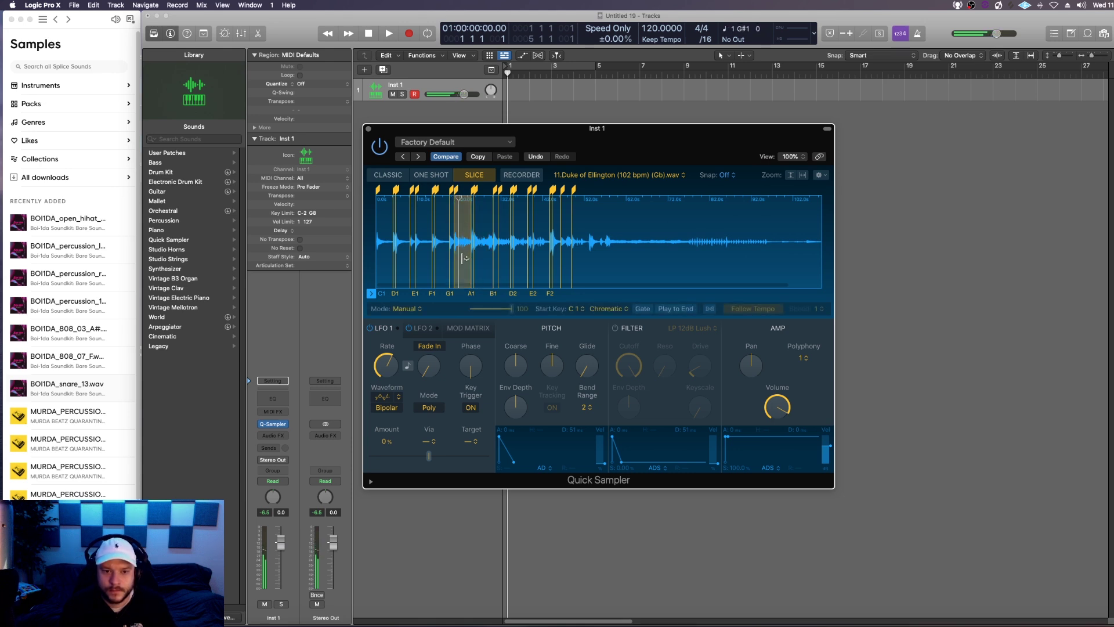
scroll(453, 261, "up", 5)
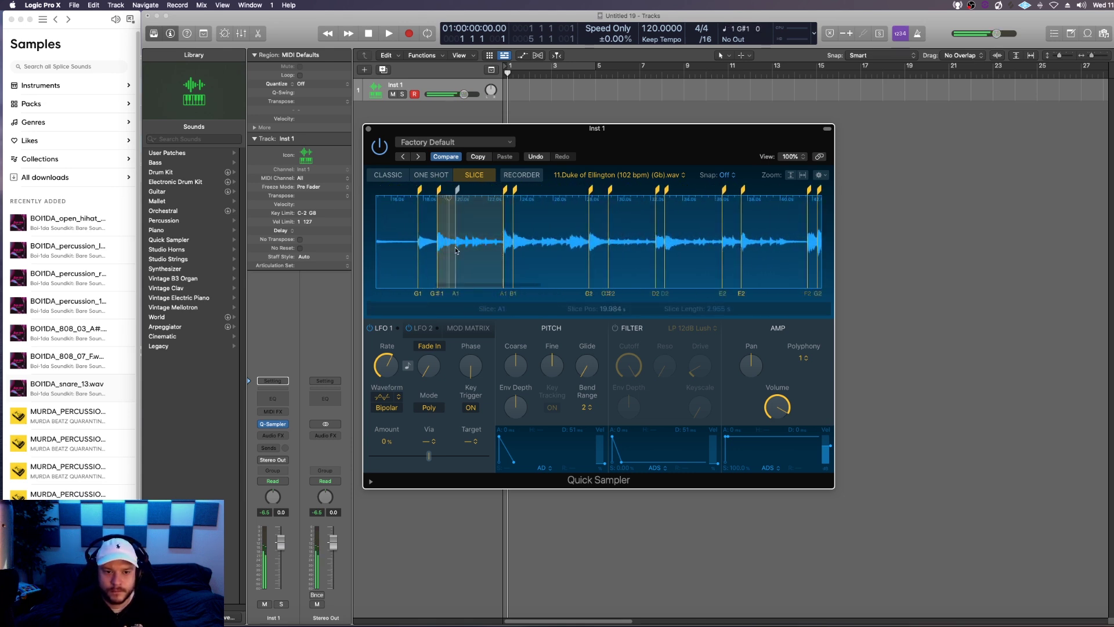
scroll(451, 259, "up", 2)
scroll(451, 259, "up", 3)
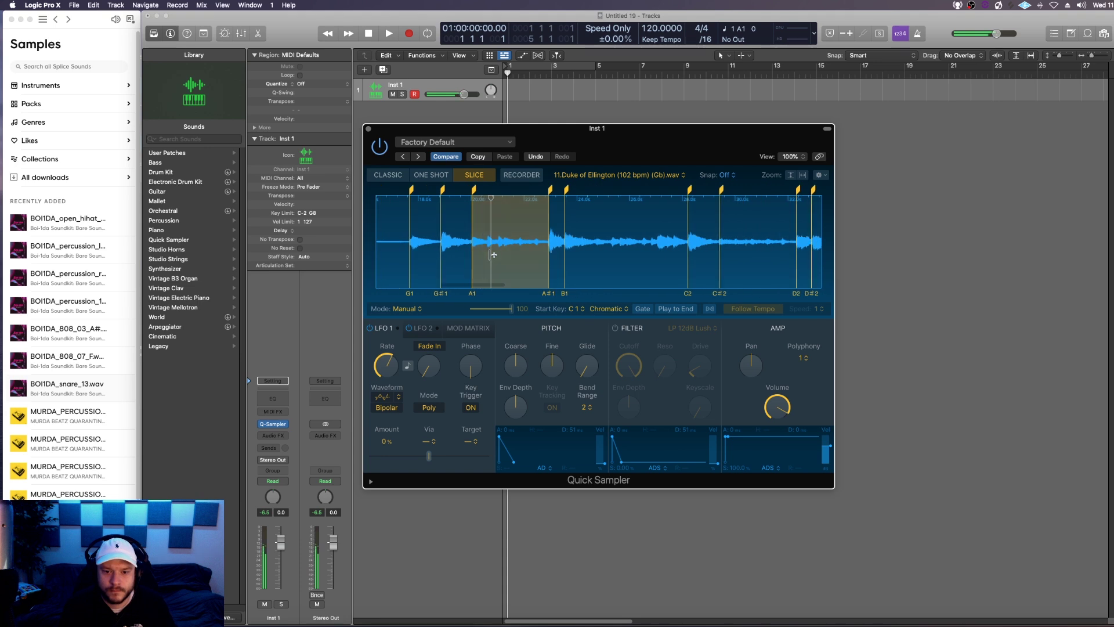
Raise the Fade In amount of LFO 1
scroll(492, 254, "down", 3)
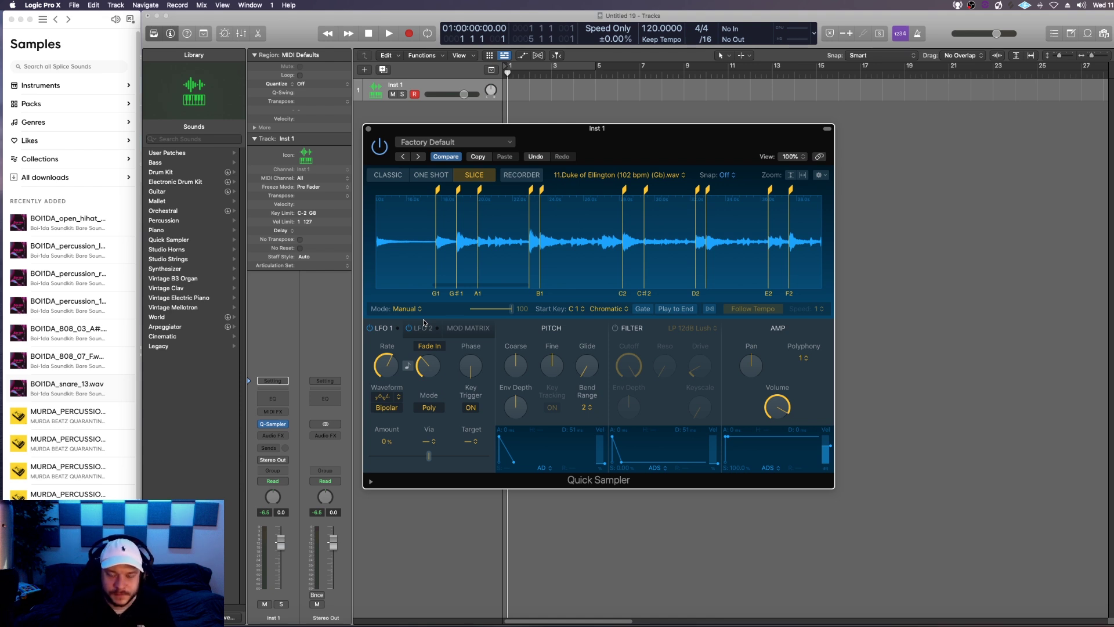
left_click_drag(437, 381, 429, 351)
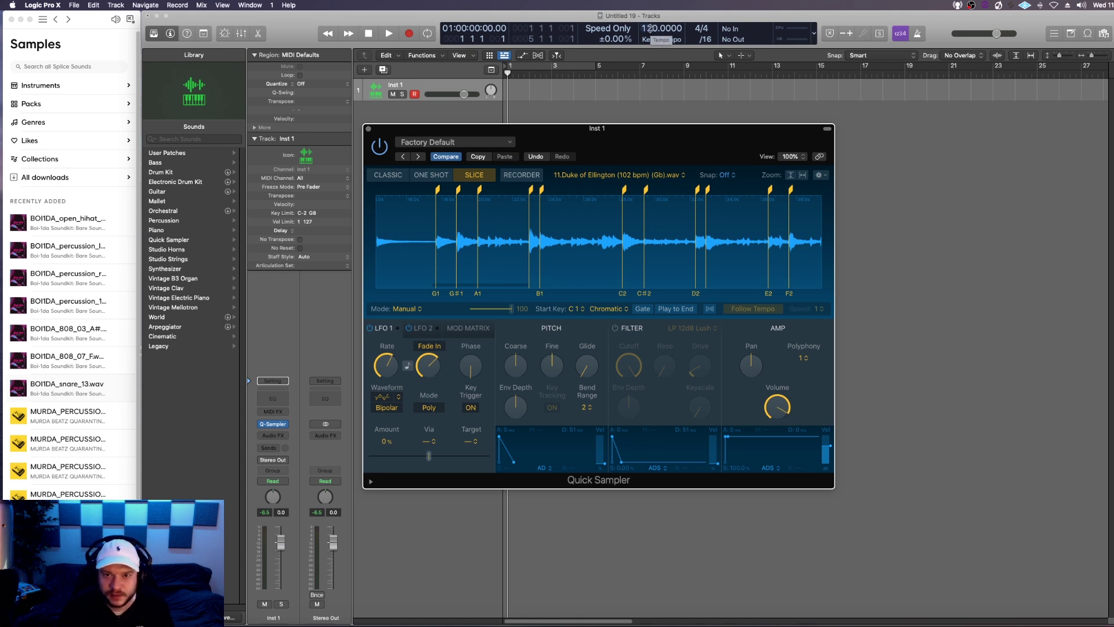
Set the project tempo to 130 BPM and play with the four-bar cycle range from bar 1 turned on
left_click_drag(650, 29, 651, 12)
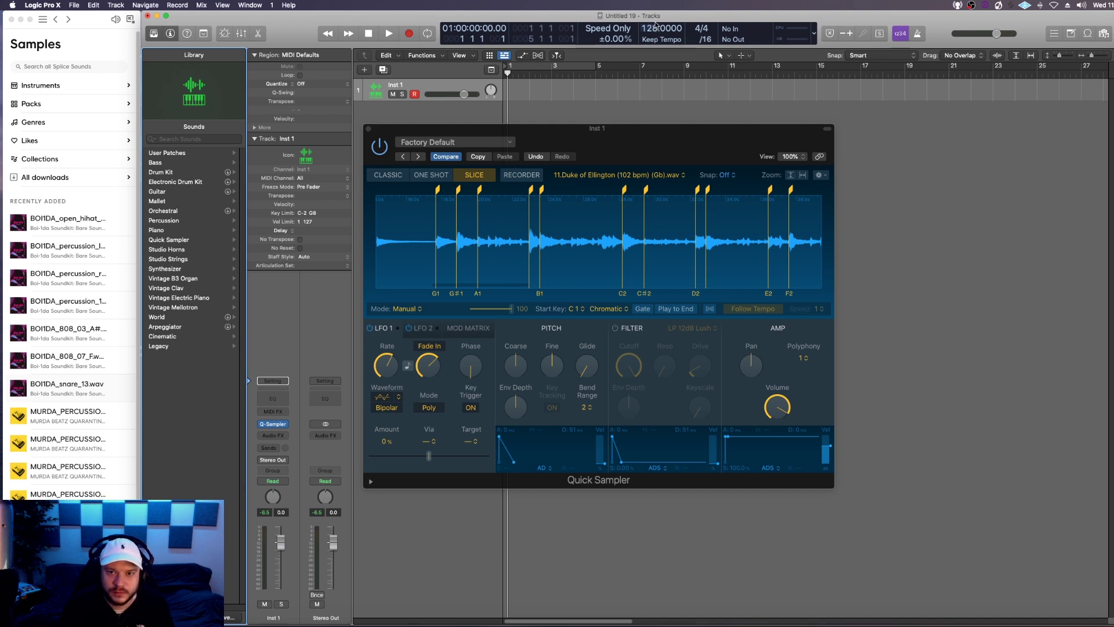
left_click(544, 69)
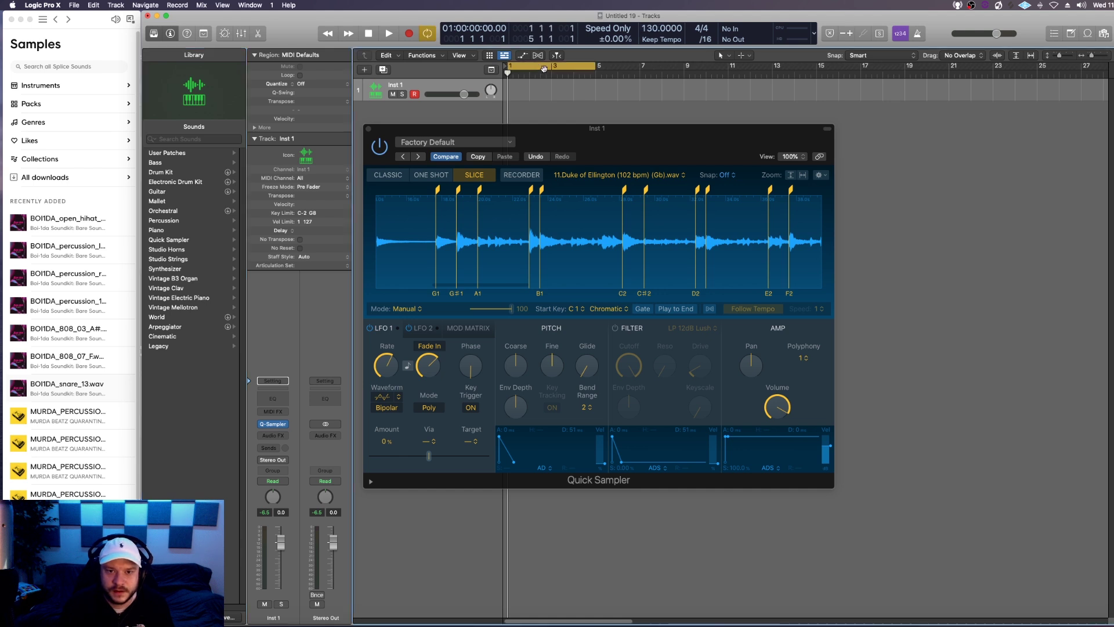
key("space")
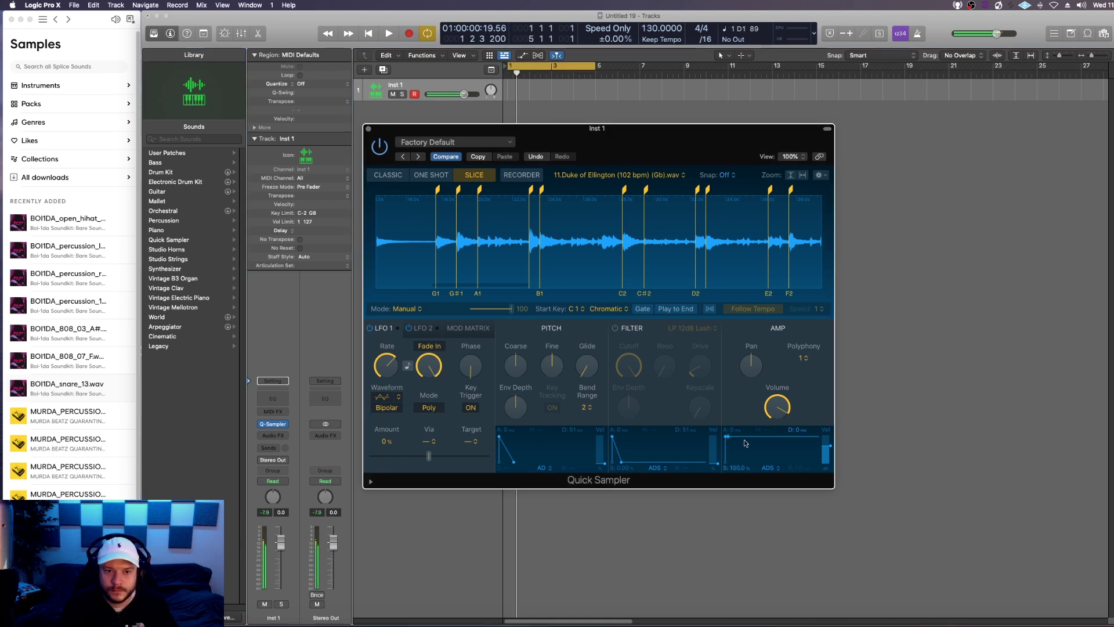
Move the D1 slice marker to about 4.71 s and audition the slice
left_click_drag(488, 286, 430, 286)
scroll(463, 260, "up", 5)
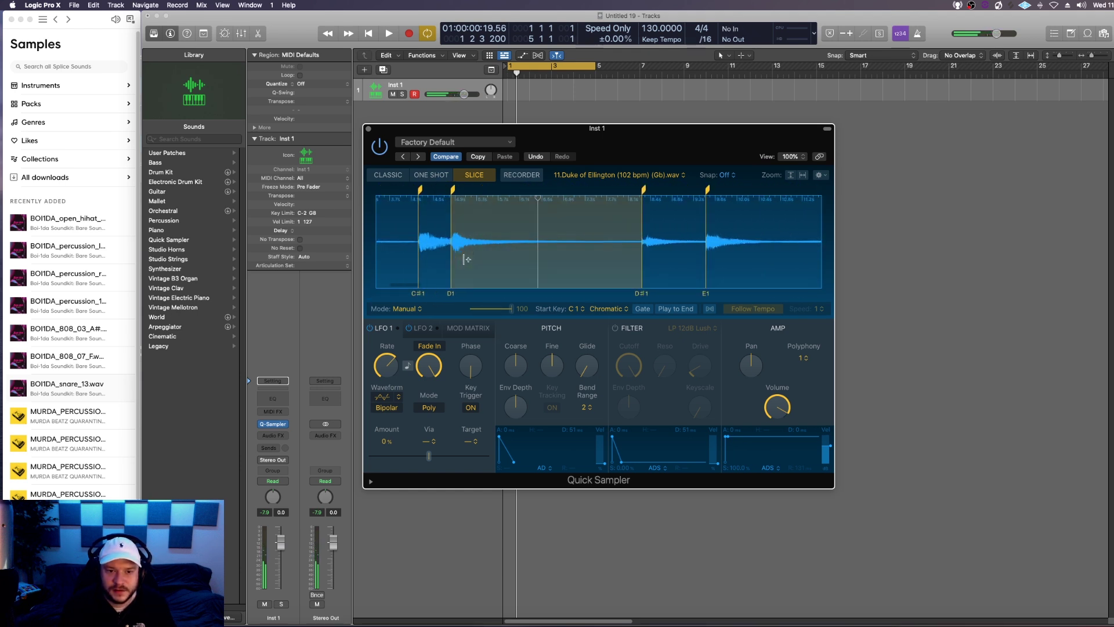
left_click_drag(453, 189, 451, 190)
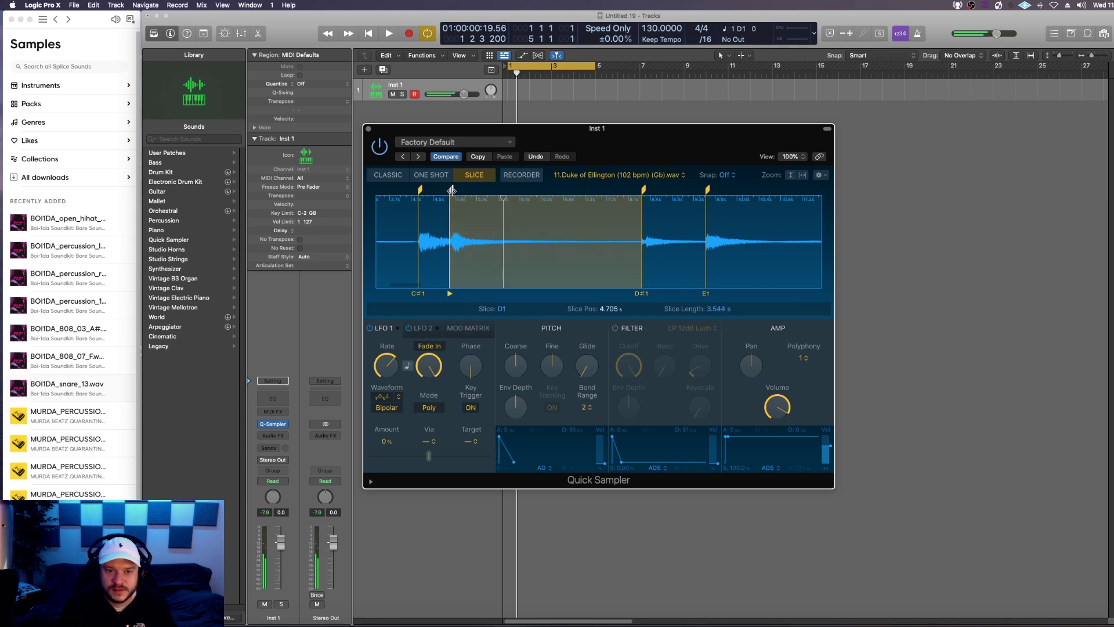
left_click(487, 237)
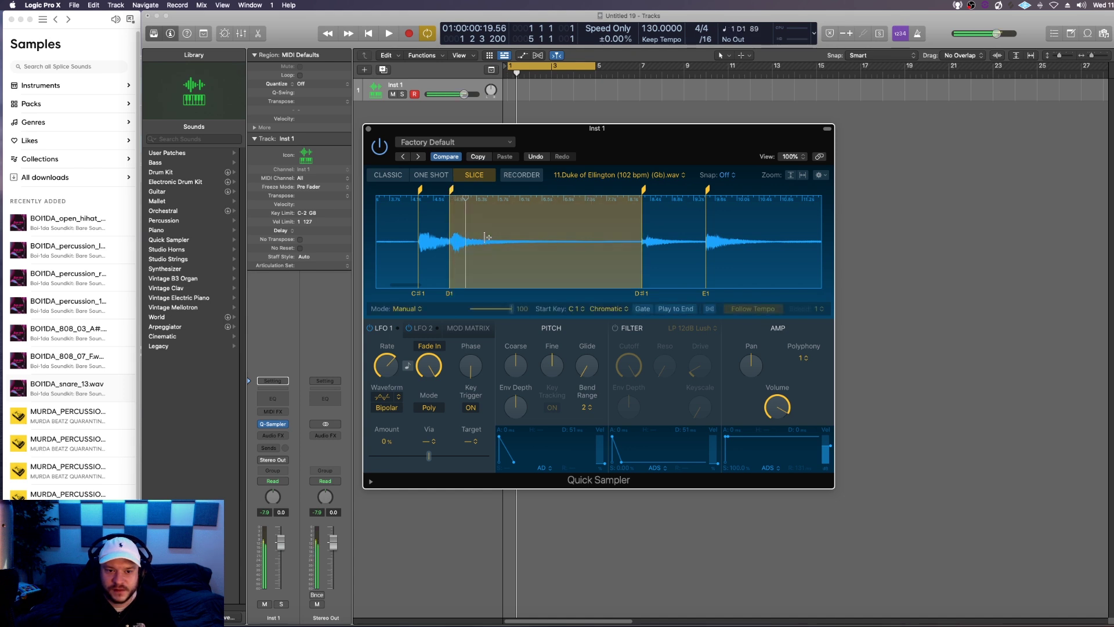
Nudge the D1 marker slightly later and set the amp envelope to 20 ms attack, 10000 ms decay and 0% sustain
mouse_move(787, 414)
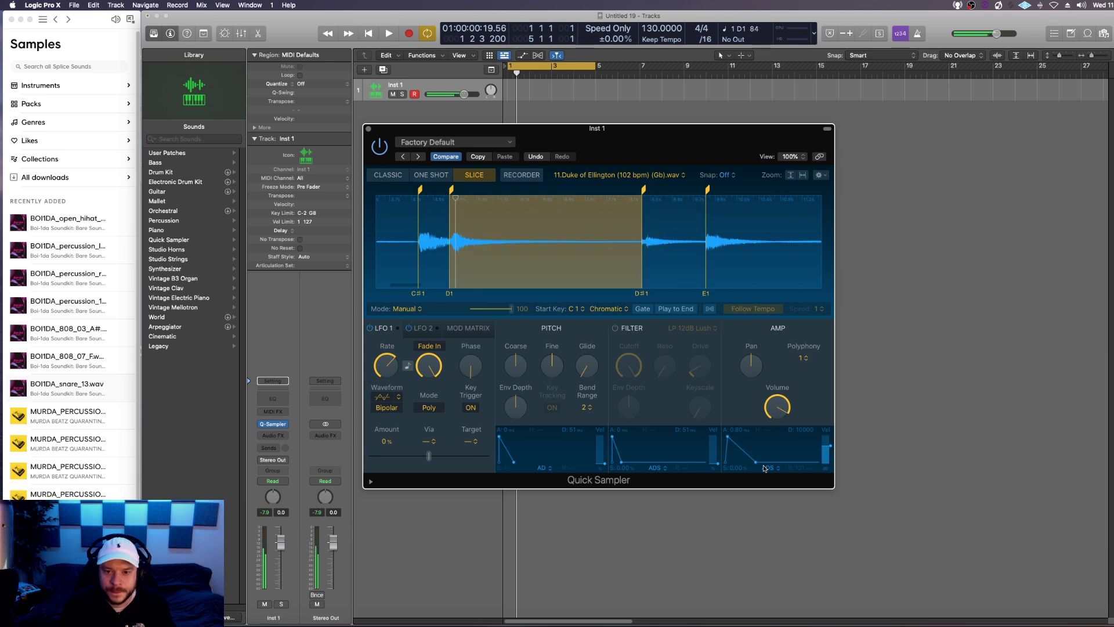
left_click_drag(727, 437, 724, 441)
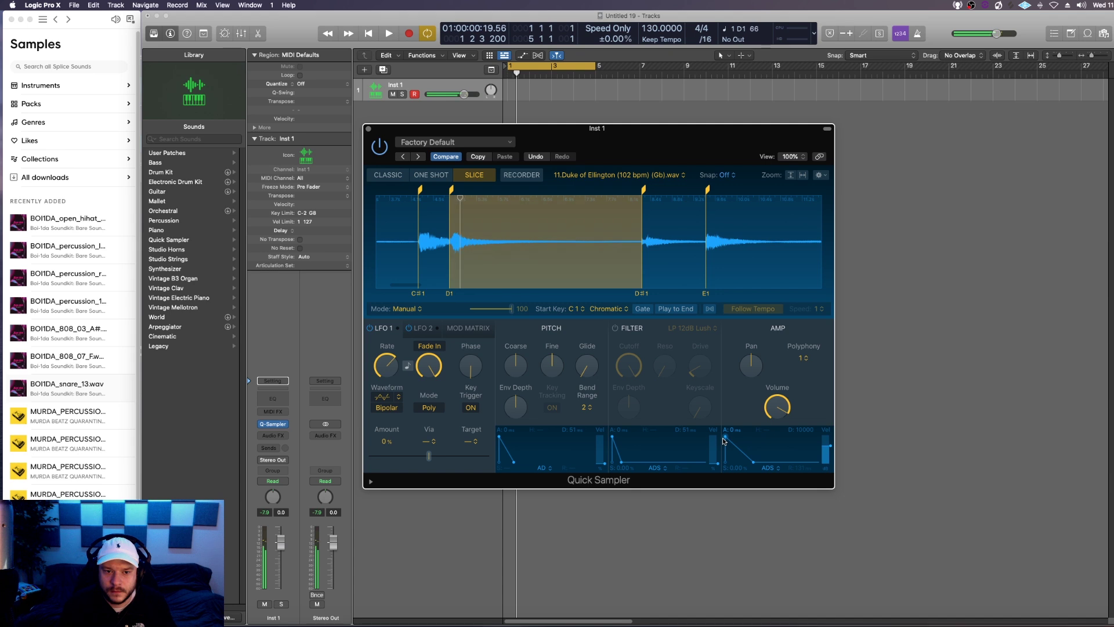
left_click_drag(452, 190, 456, 193)
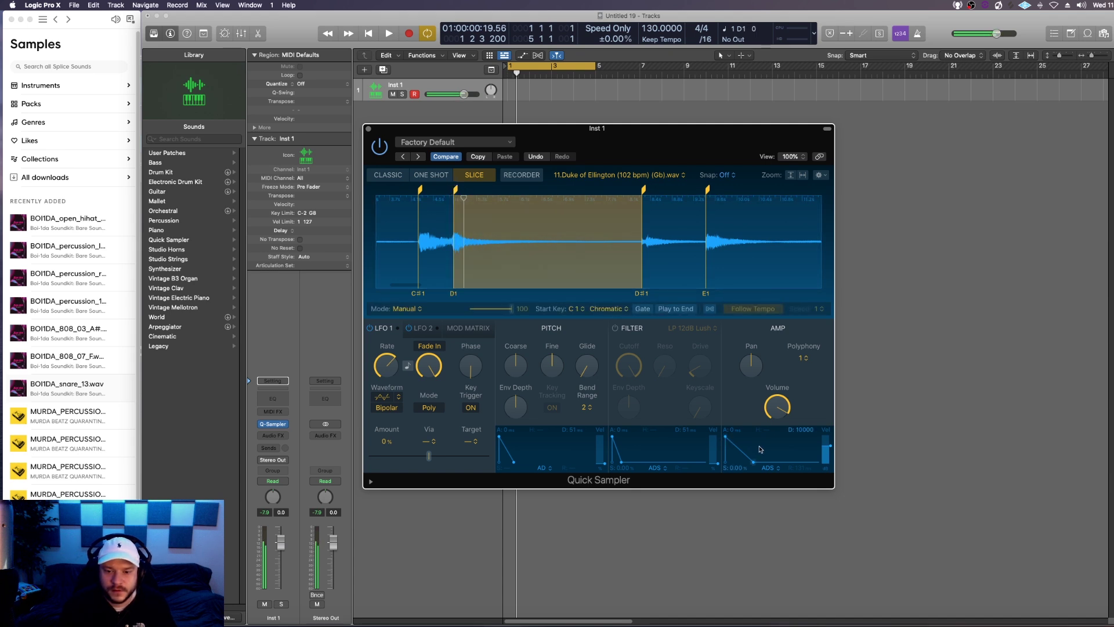
left_click_drag(726, 436, 727, 437)
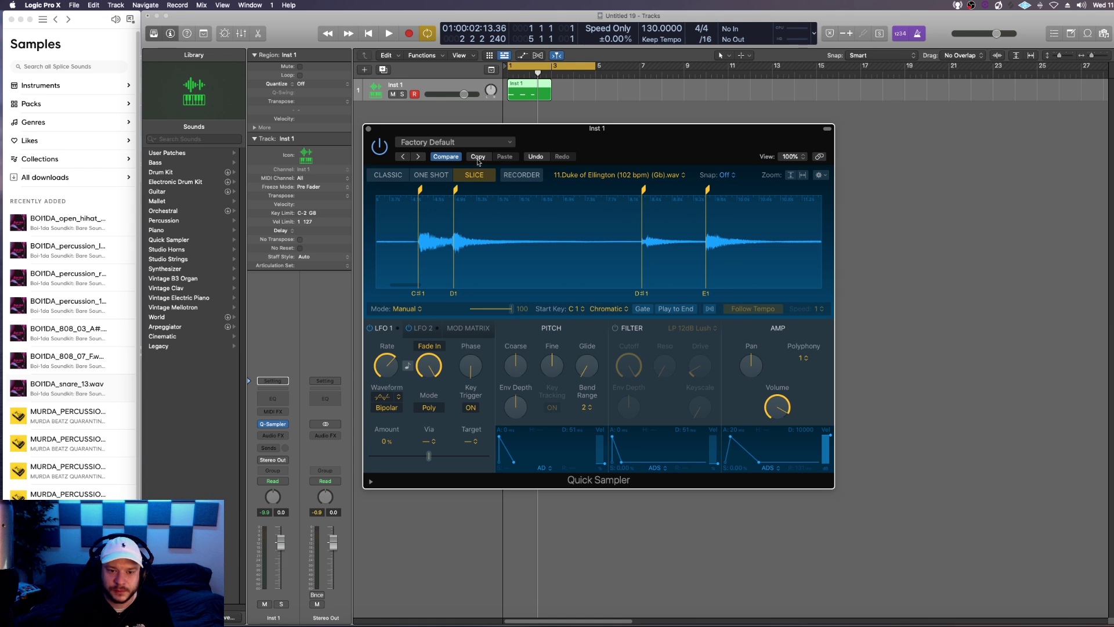
Delete the recorded MIDI region from the Inst 1 track
left_click(532, 91)
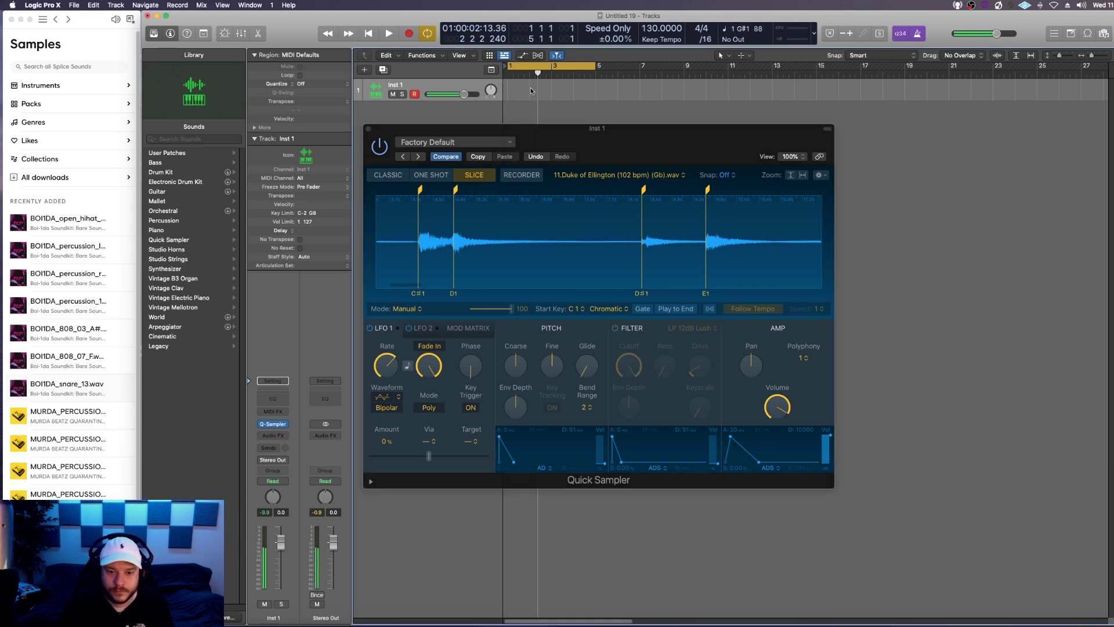
Set Quick Sampler's coarse pitch to +7 and record a four-bar slice loop on the Inst 1 track
key("space")
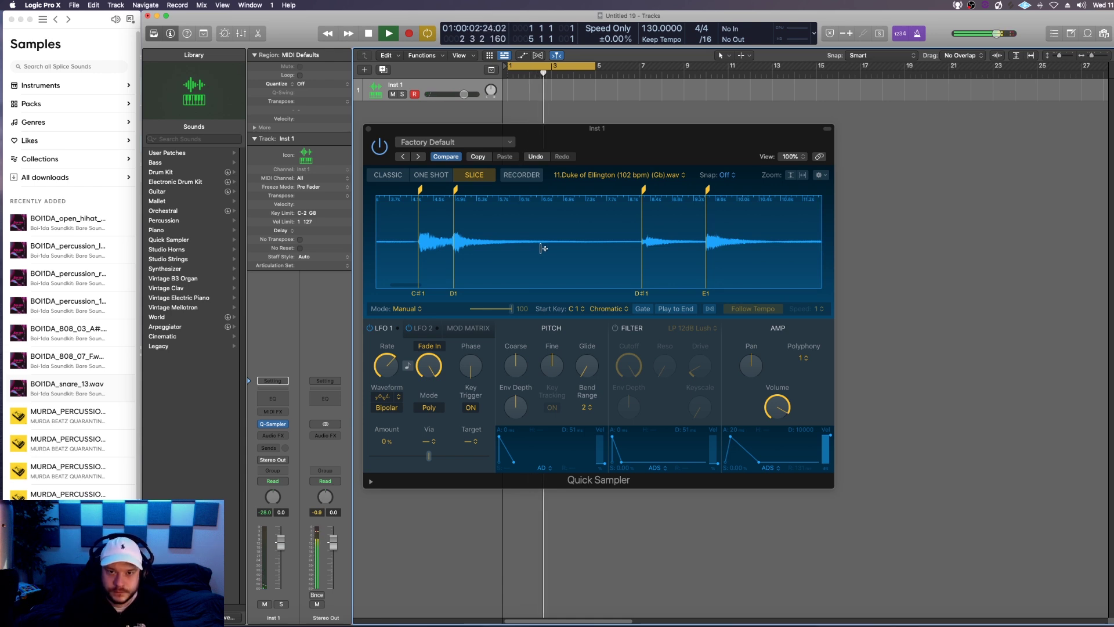
left_click_drag(516, 368, 515, 358)
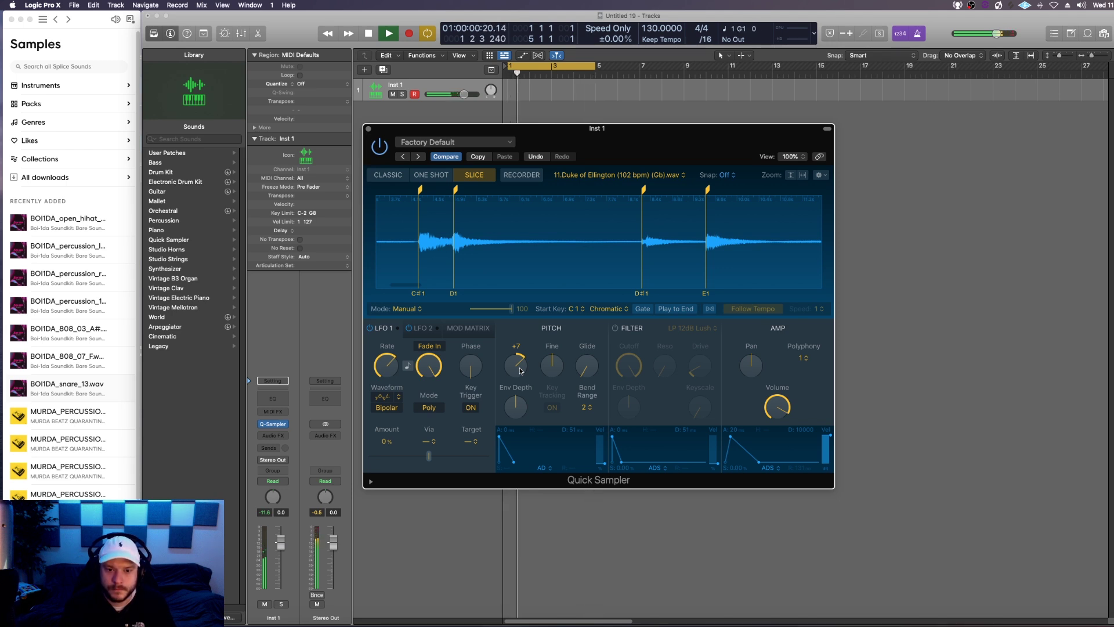
key("r")
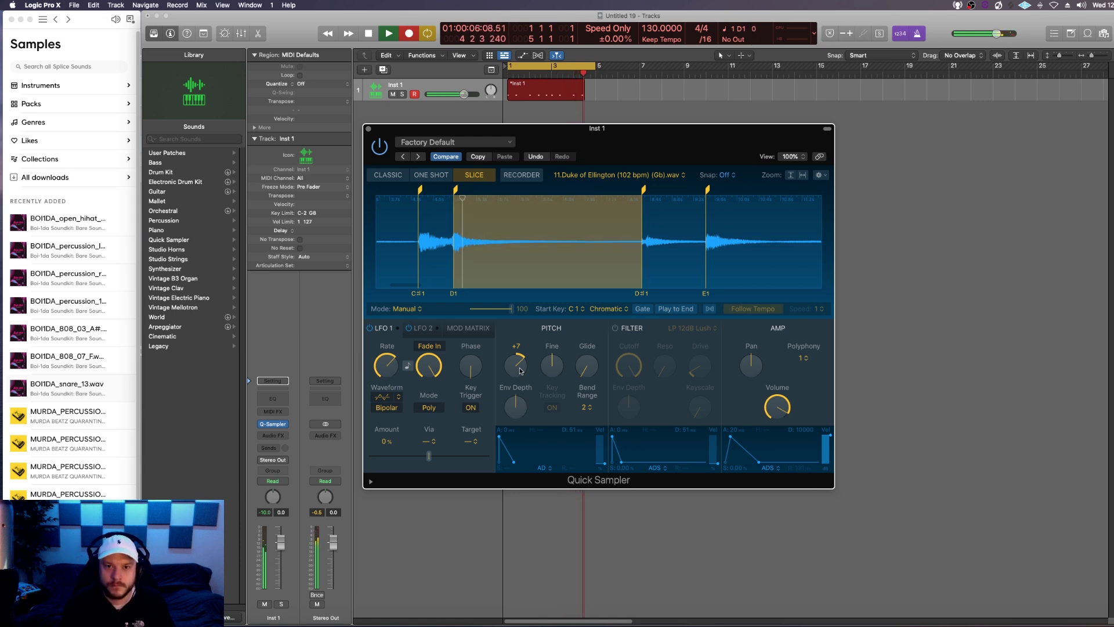
key("space")
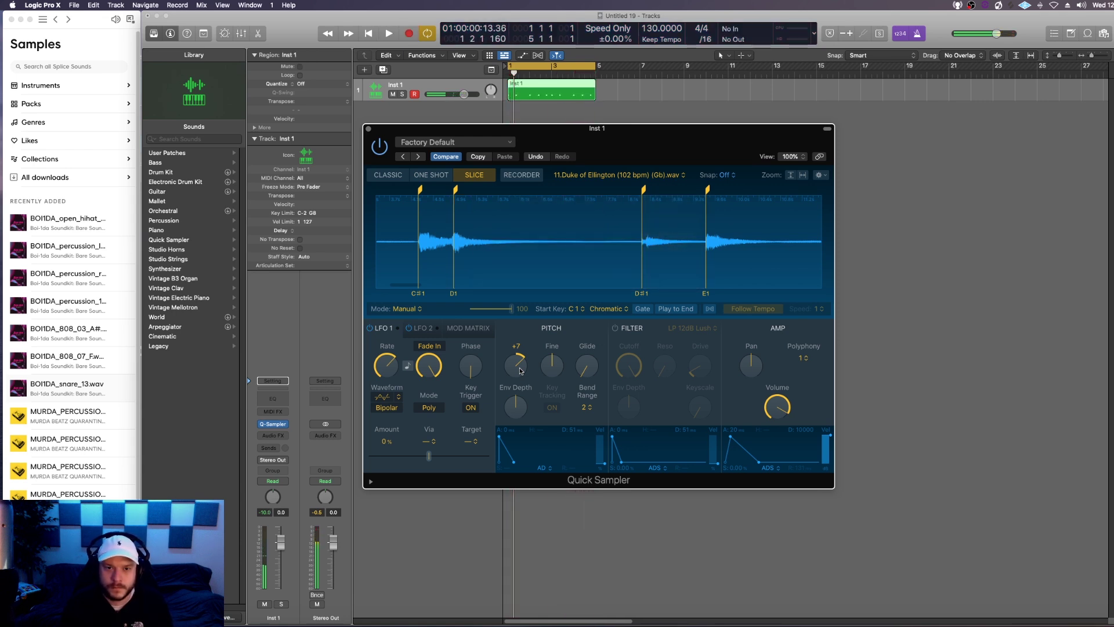
Quantize the recorded region's notes in the Piano Roll and play the loop with the note editor enlarged
left_click(577, 97)
key("p")
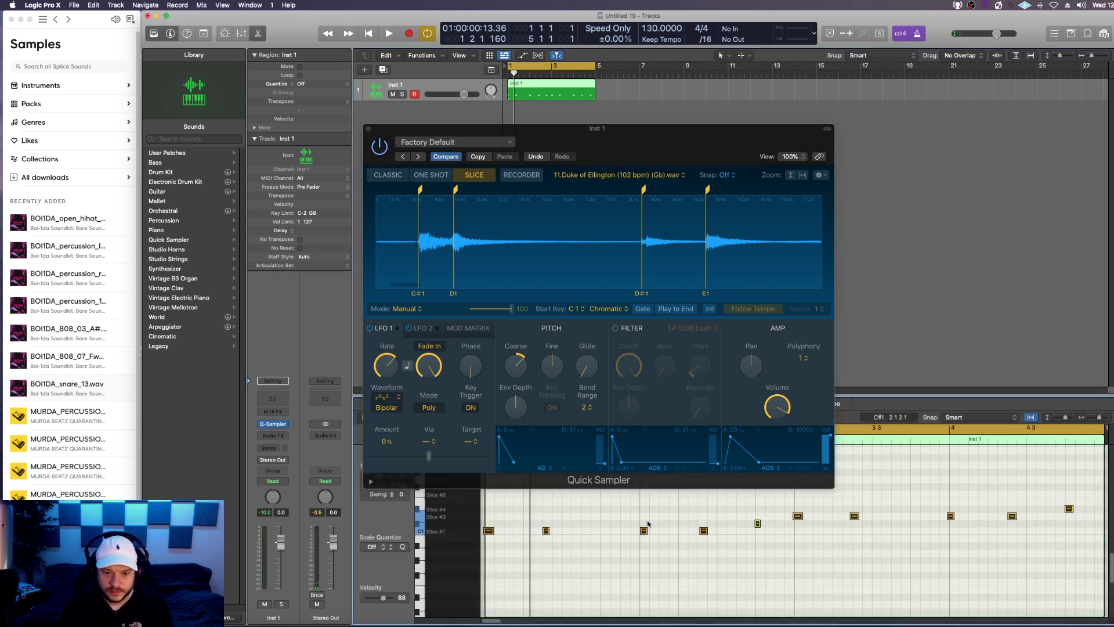
key("space")
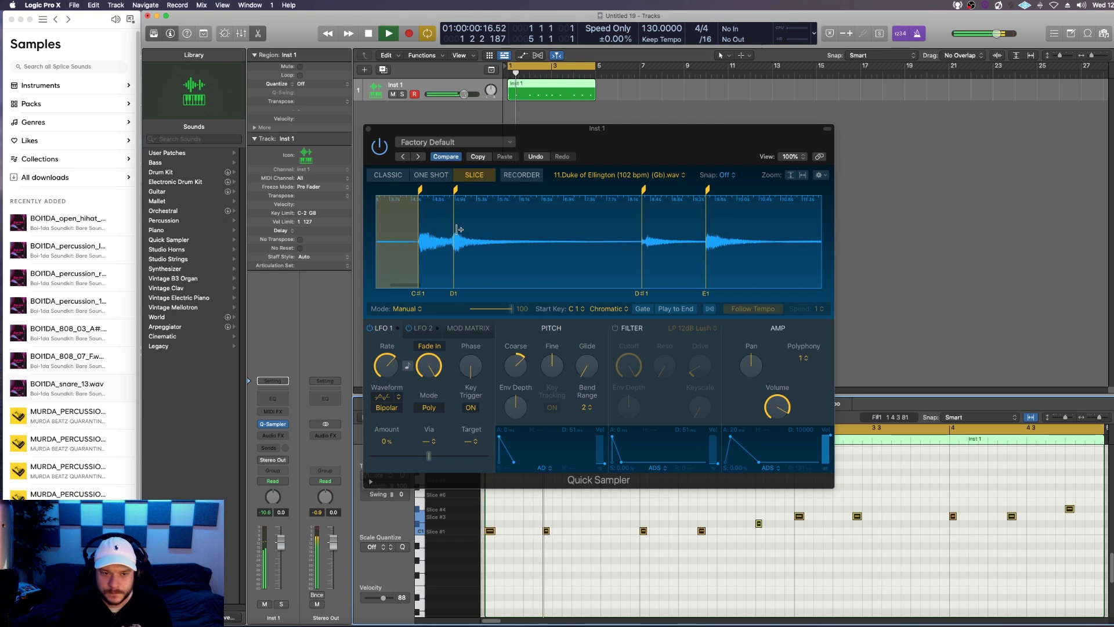
key("v")
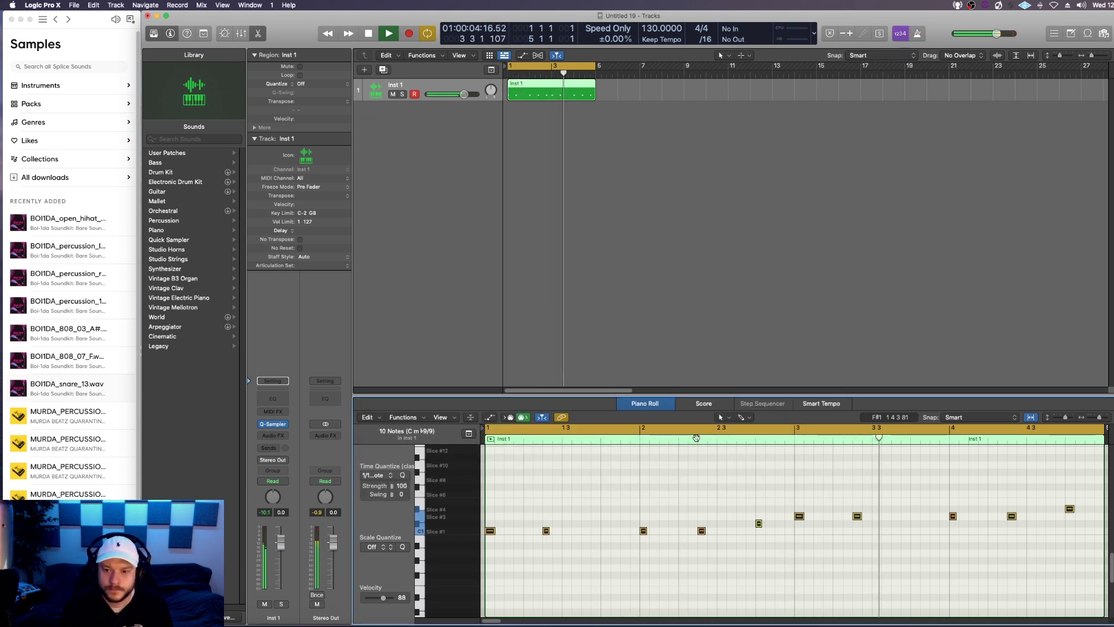
left_click_drag(706, 397, 714, 258)
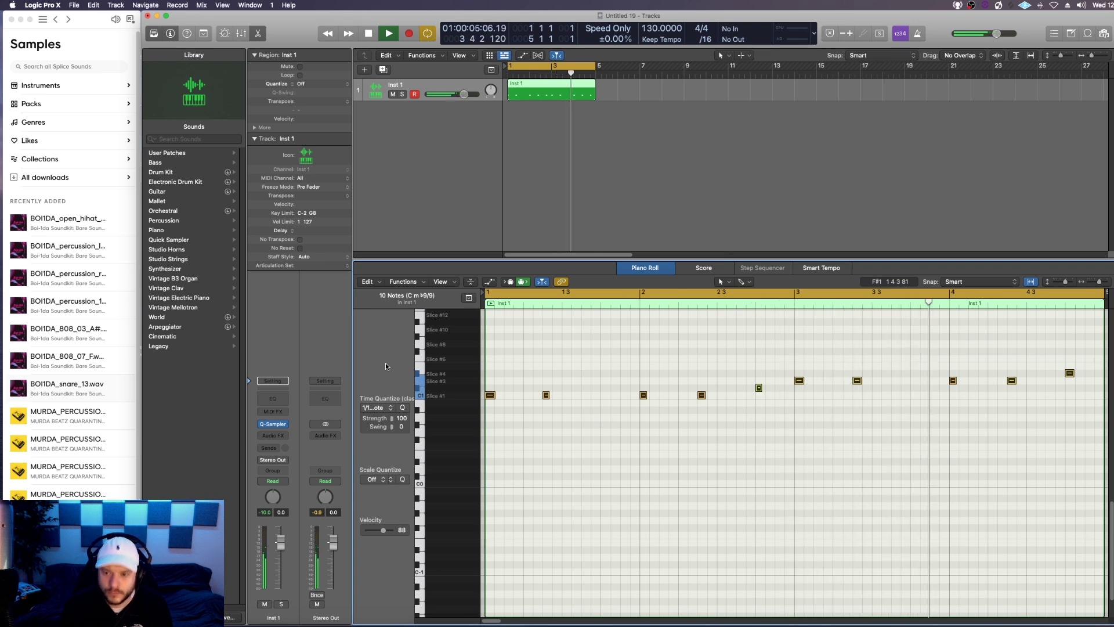
key("space")
Insert a Space Designer reverb on the Inst 1 channel and play the loop through it
left_click(272, 435)
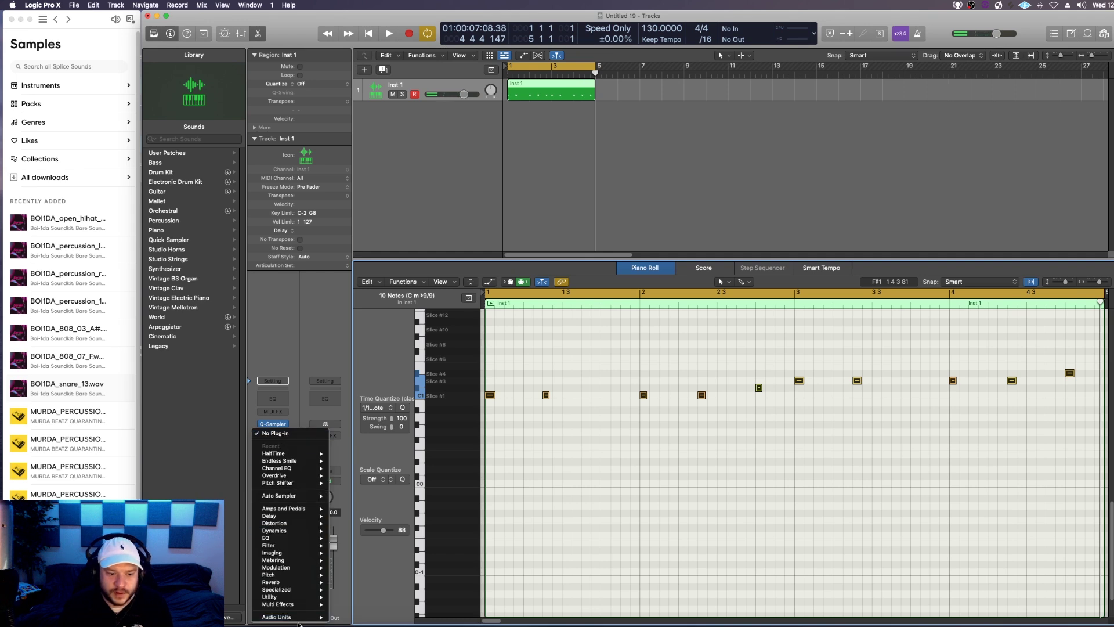
mouse_move(299, 621)
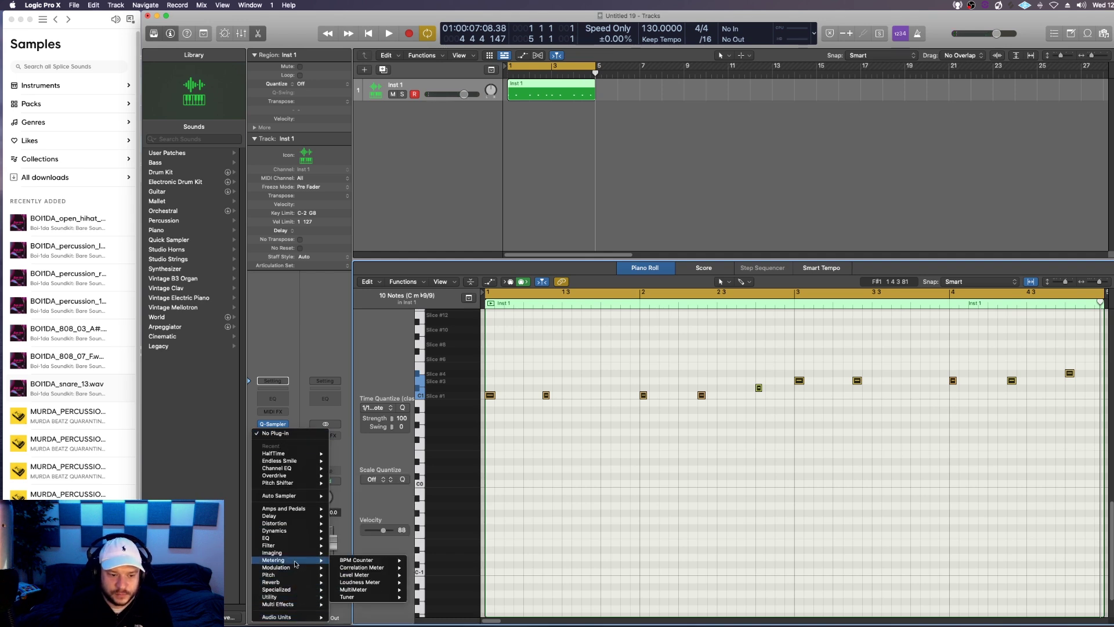
mouse_move(293, 585)
mouse_move(375, 583)
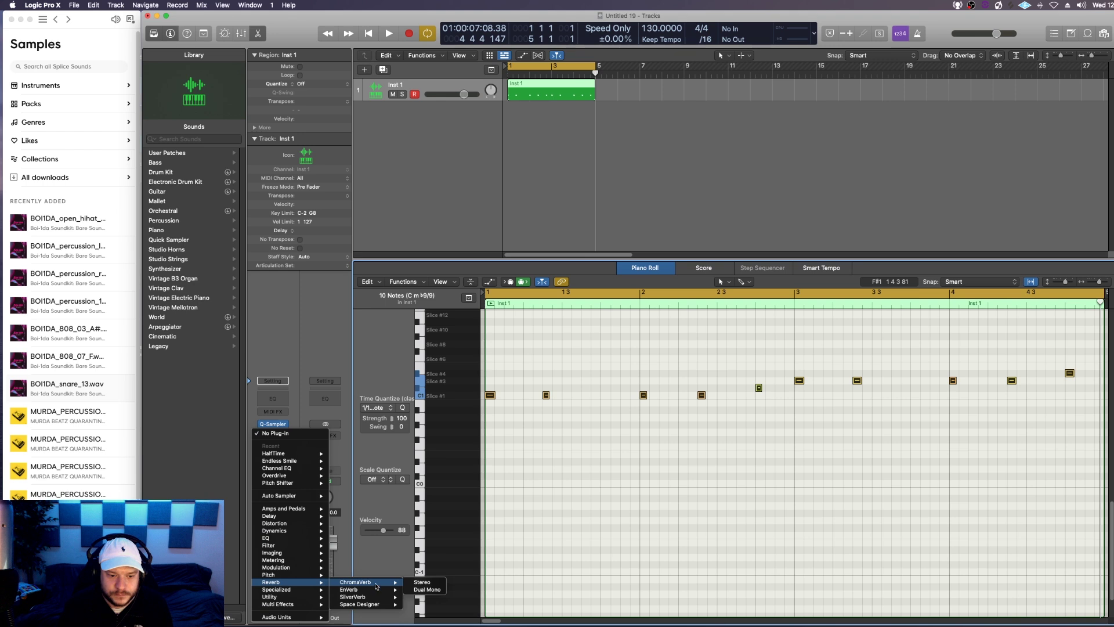
mouse_move(379, 607)
left_click(422, 604)
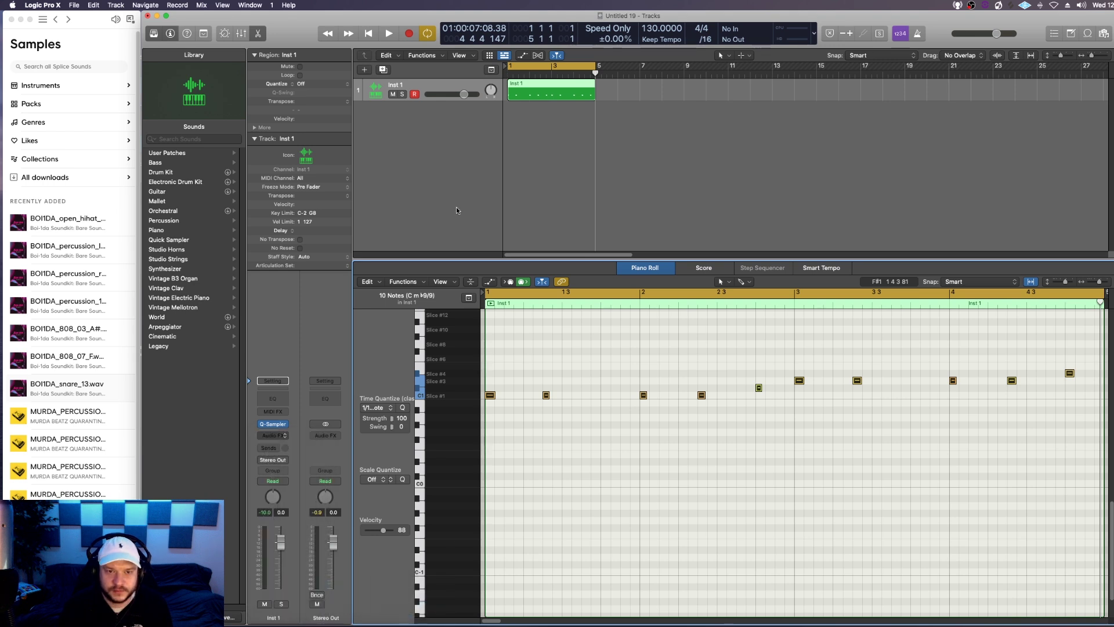
key("space")
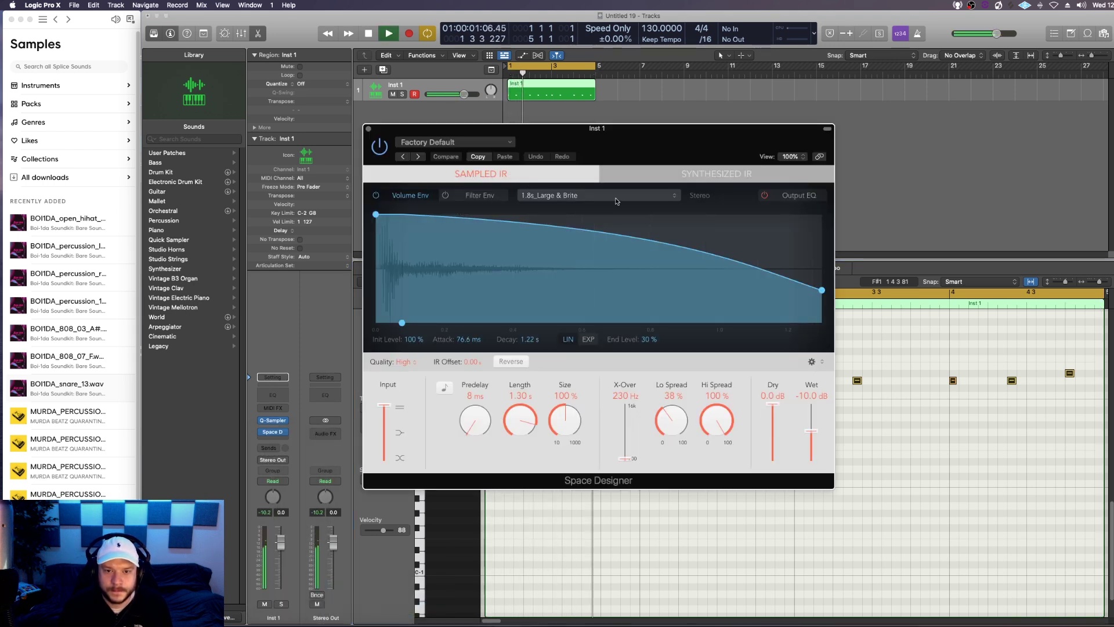
Shorten Space Designer's volume envelope to a 491 ms decay with a 0% end level and close the reverb
left_click(558, 198)
left_click(461, 200)
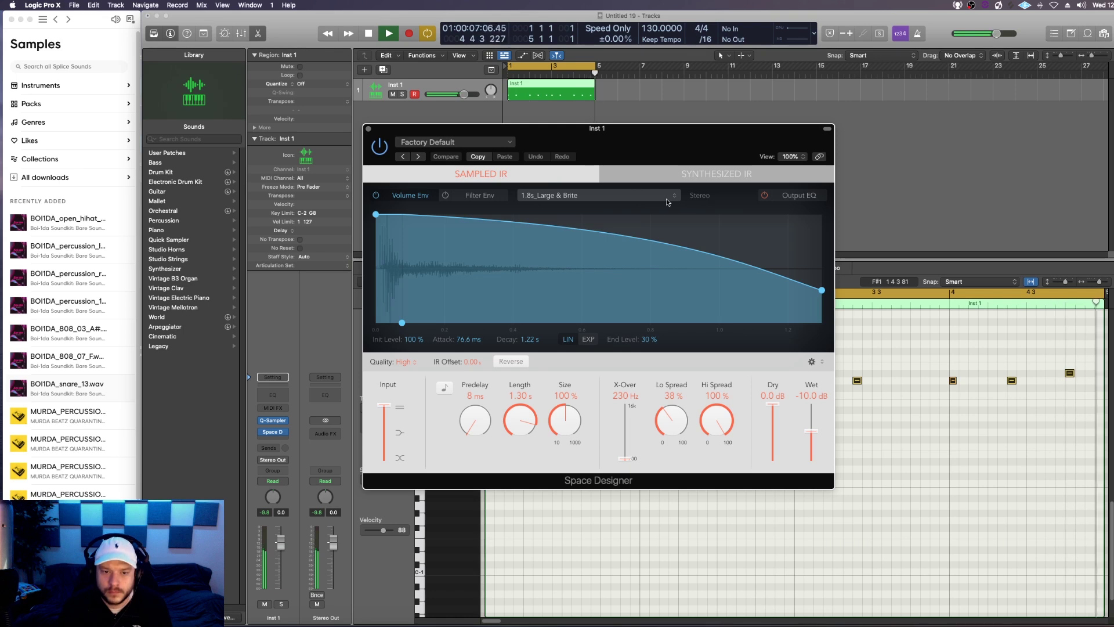
left_click_drag(823, 292, 557, 326)
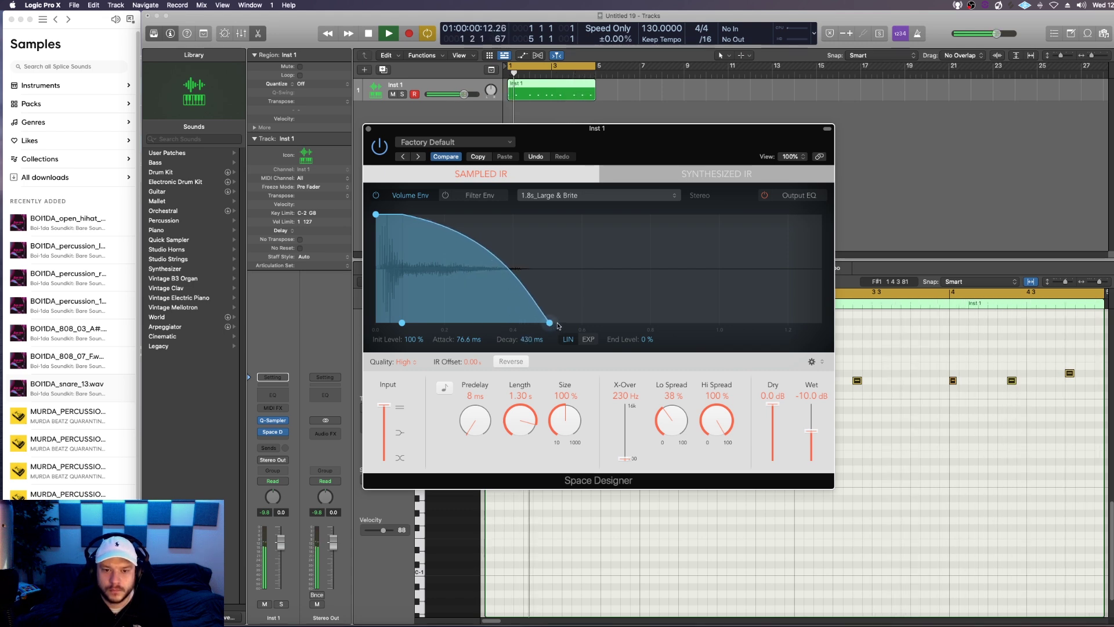
key("space")
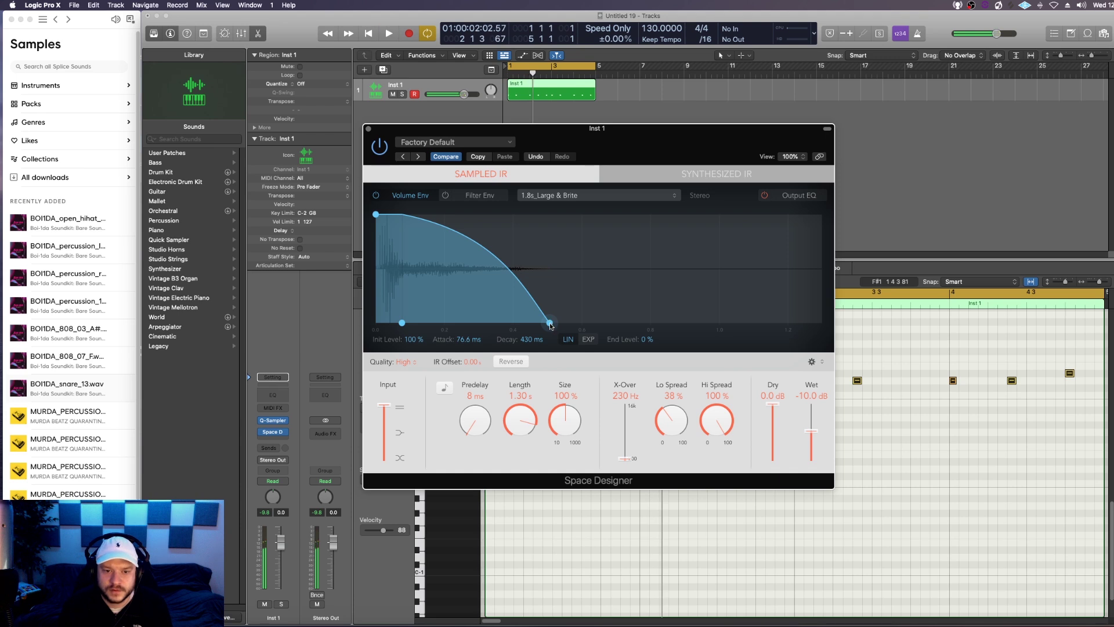
left_click_drag(557, 326, 572, 329)
key("space")
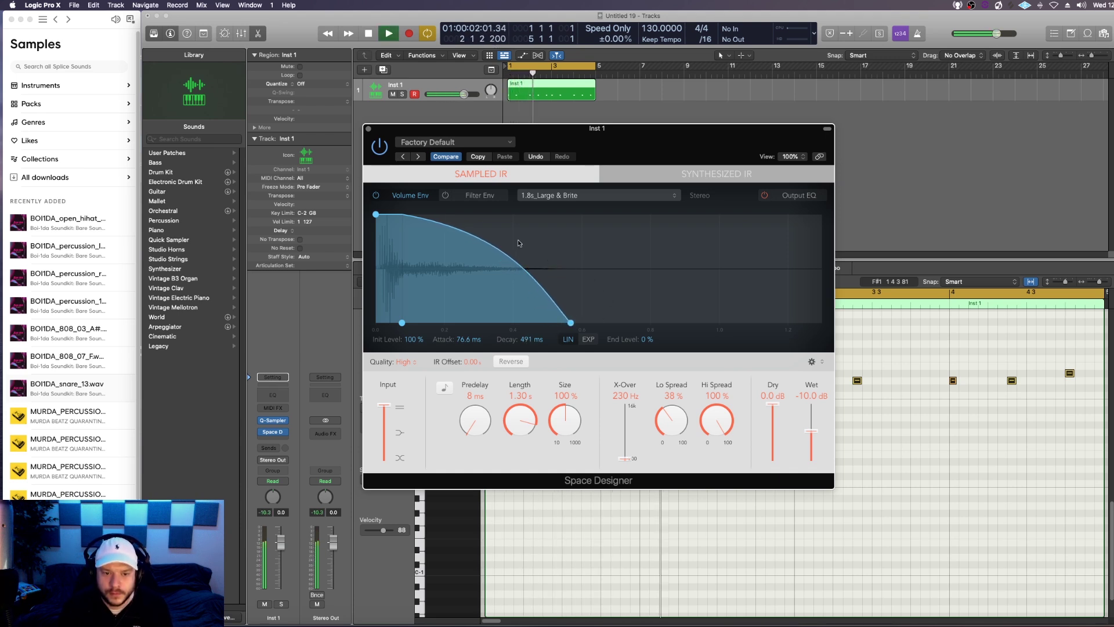
left_click(369, 129)
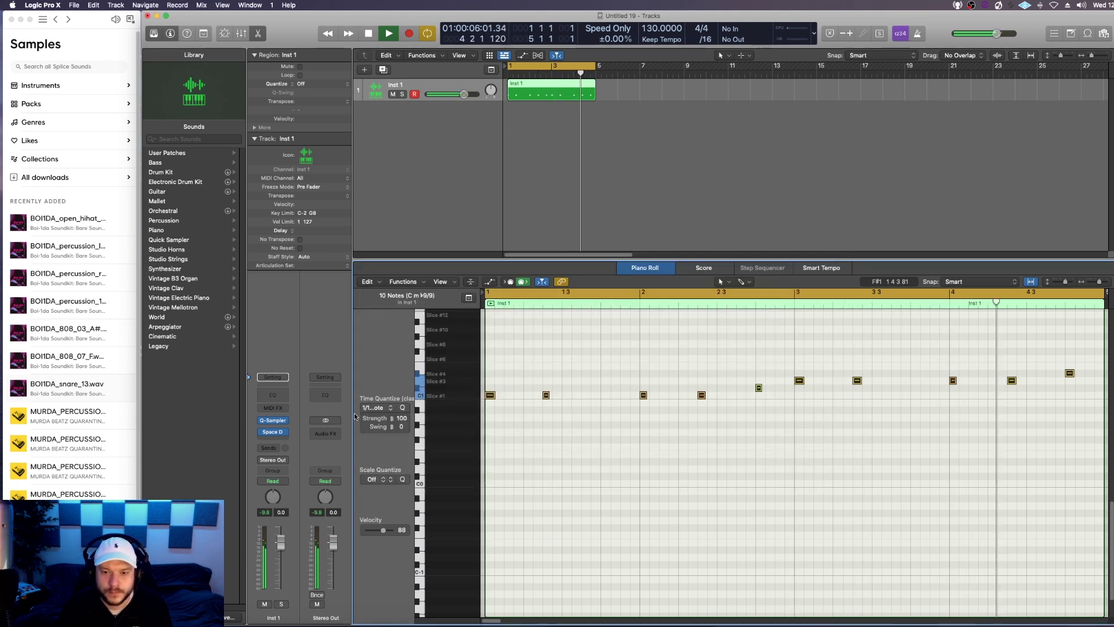
Add a Channel EQ to Inst 1 and set its low cut to 240 Hz at 48 dB/Oct
key("space")
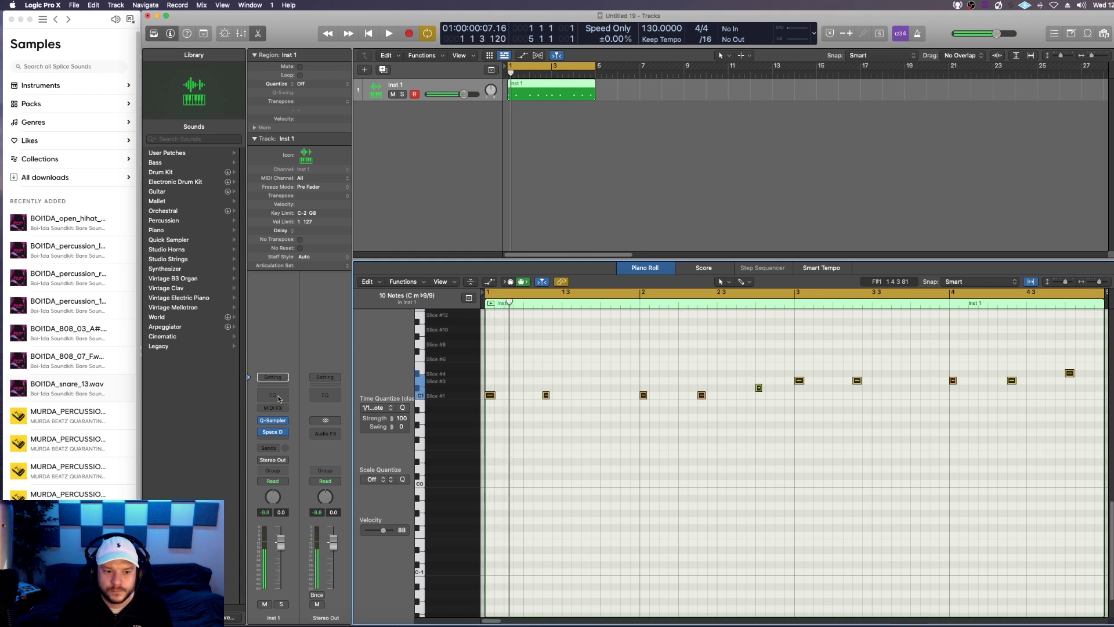
left_click(279, 398)
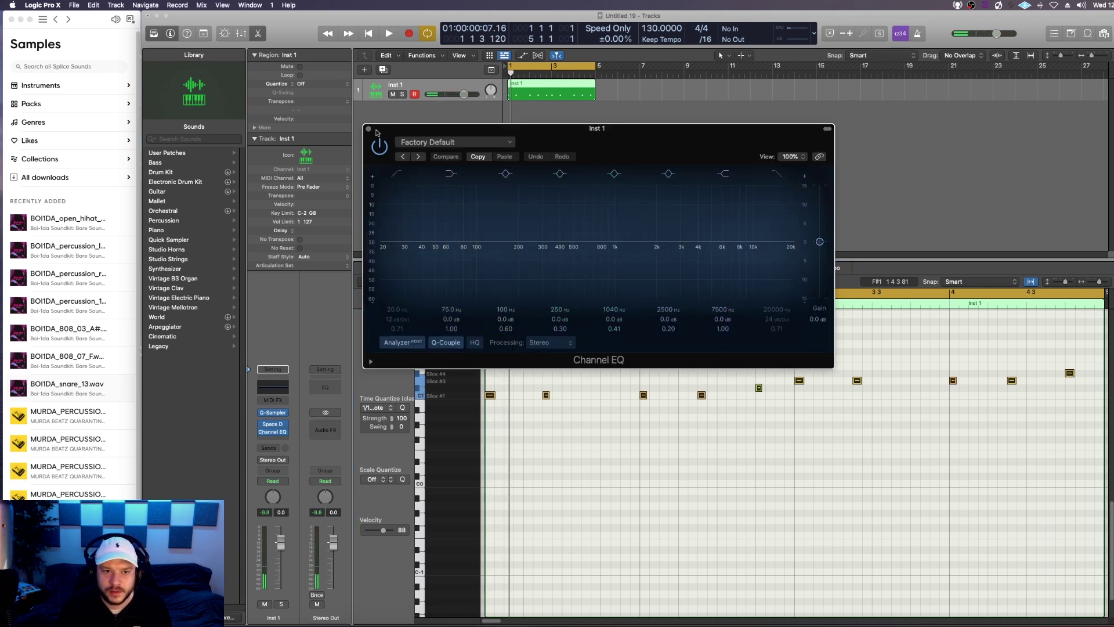
left_click(400, 206)
left_click_drag(404, 258, 446, 244)
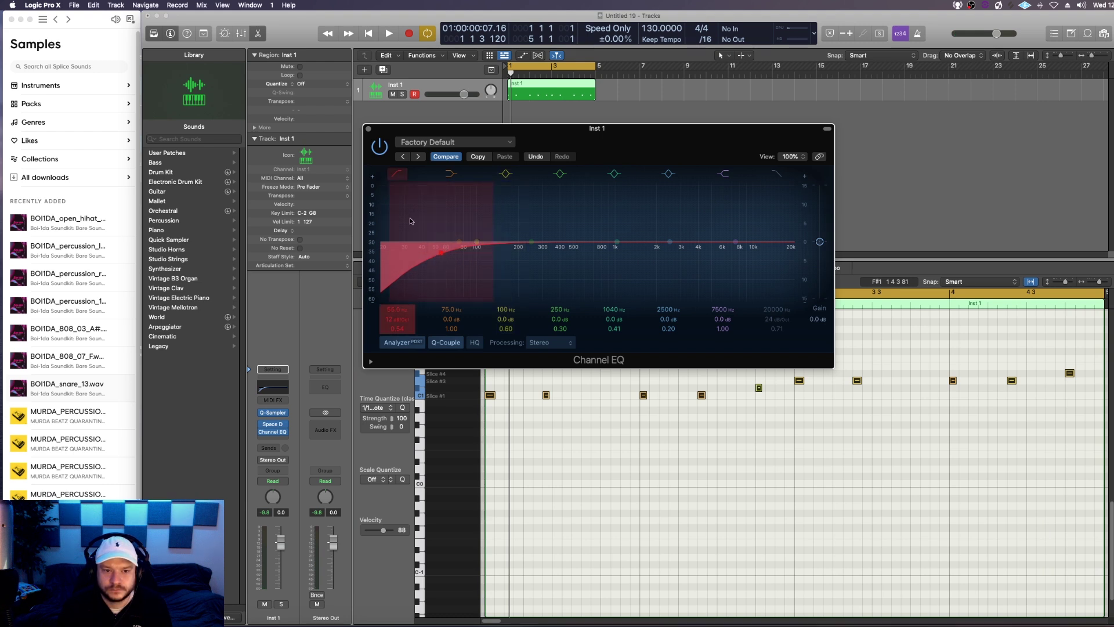
left_click_drag(390, 219, 529, 253)
key("space")
key("space")
Boost the EQ's high shelf by 10.2 dB at 1750 Hz and set the high cut to 17100 Hz
left_click_drag(736, 241, 652, 203)
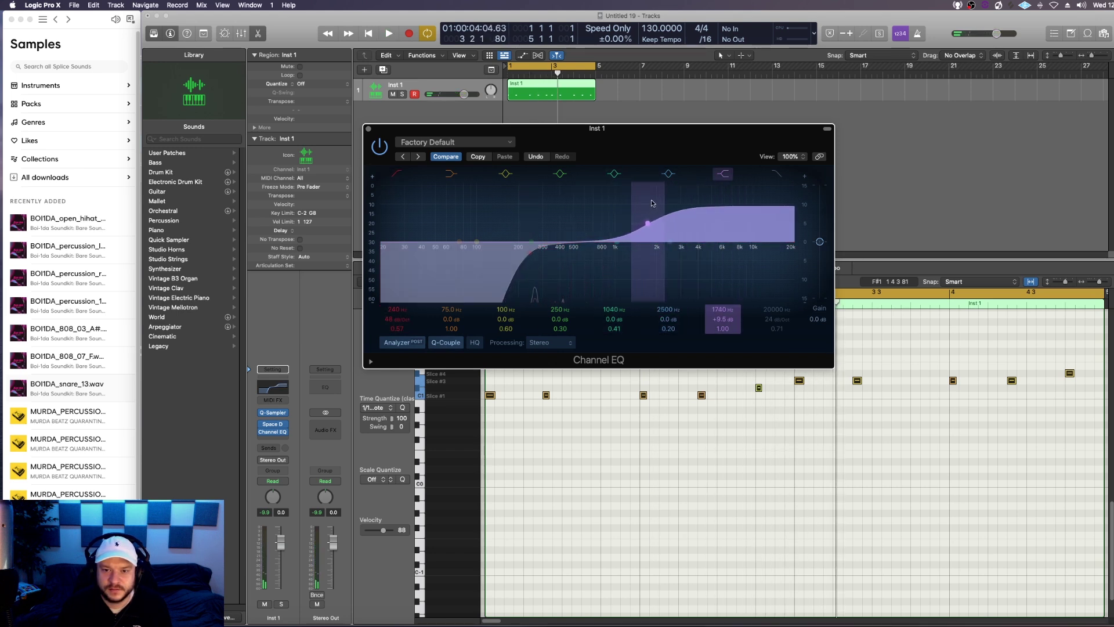
key("space")
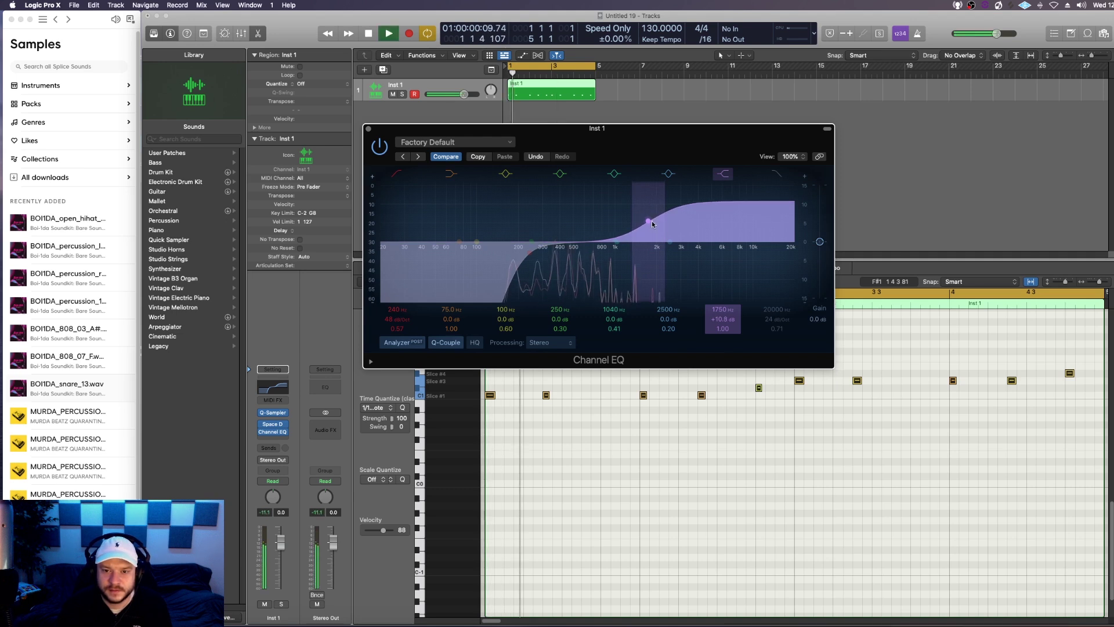
left_click_drag(648, 221, 650, 225)
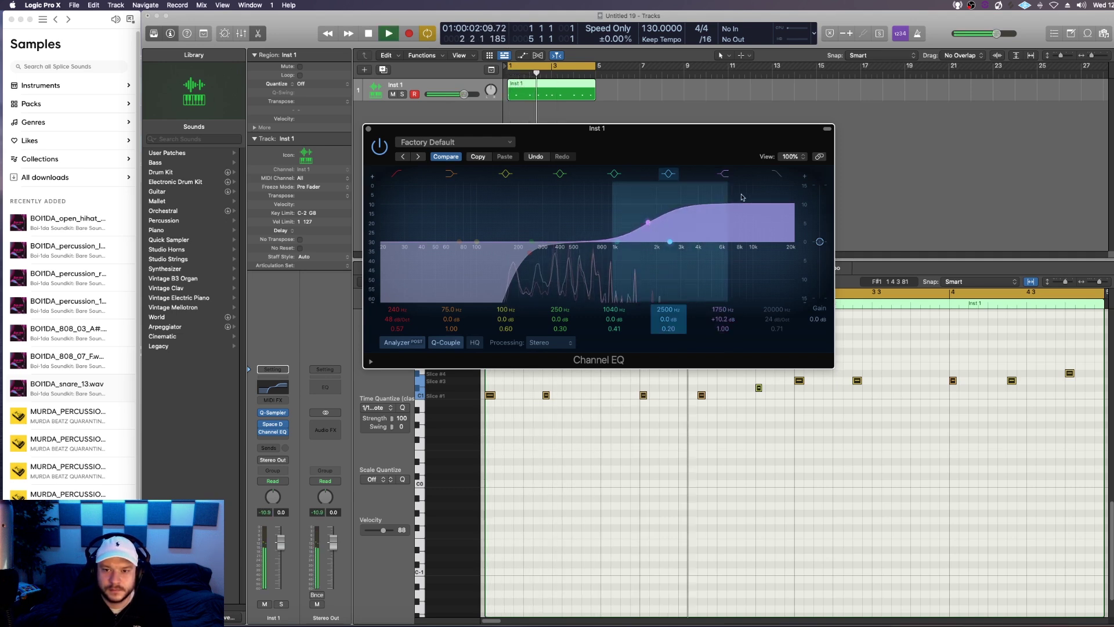
left_click_drag(794, 253, 785, 253)
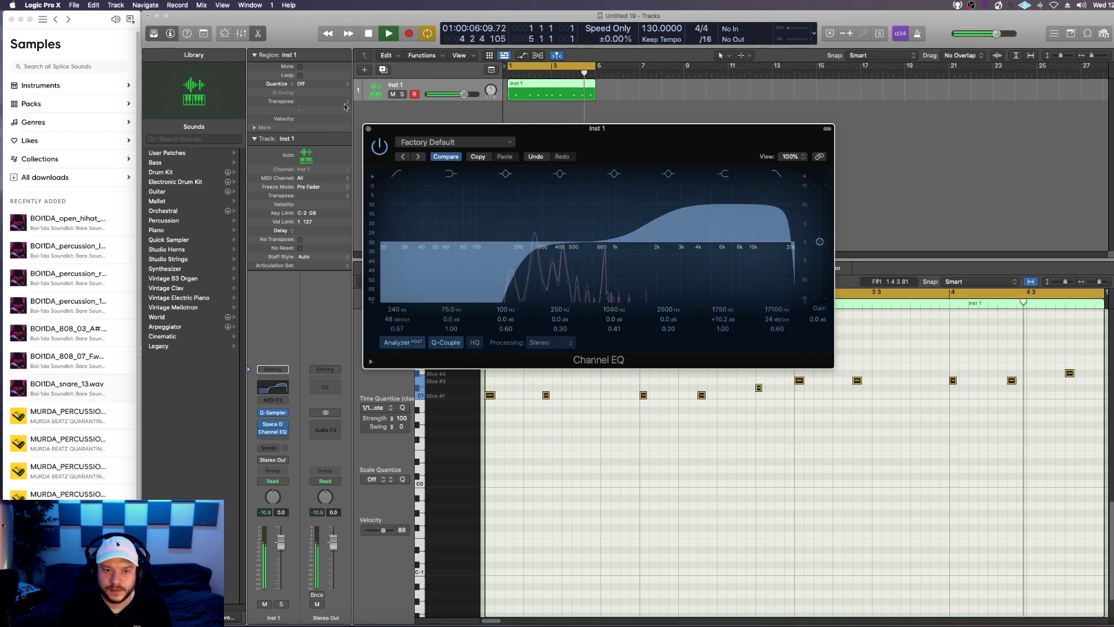
left_click(368, 128)
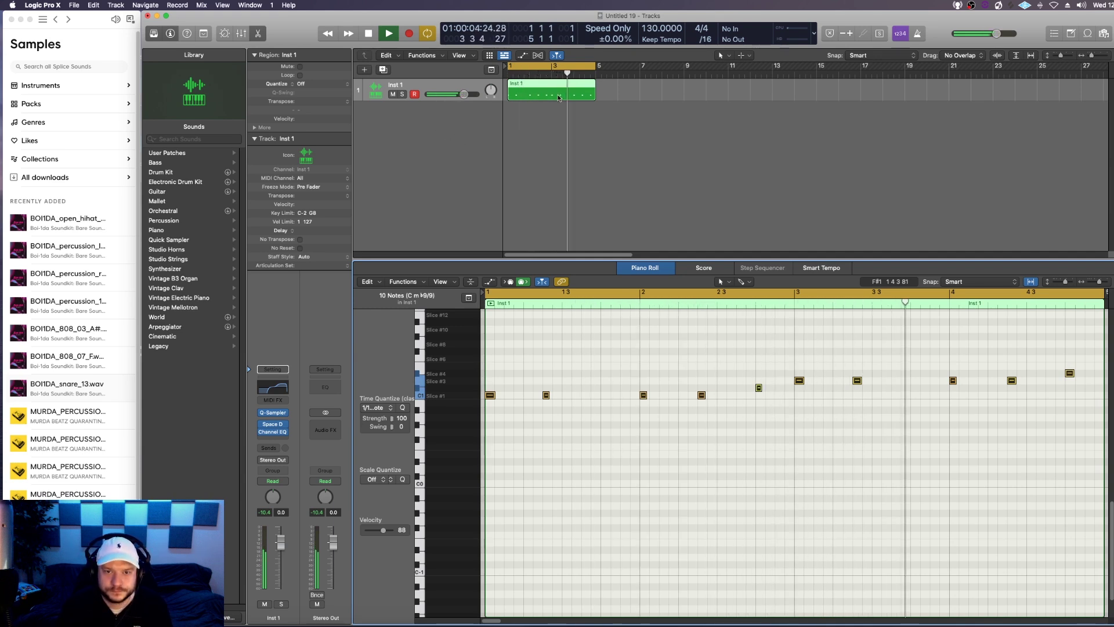
Move the recorded region to about bar 7 and record a new four-bar slice loop from bar 1
key("space")
left_click_drag(523, 97, 639, 97)
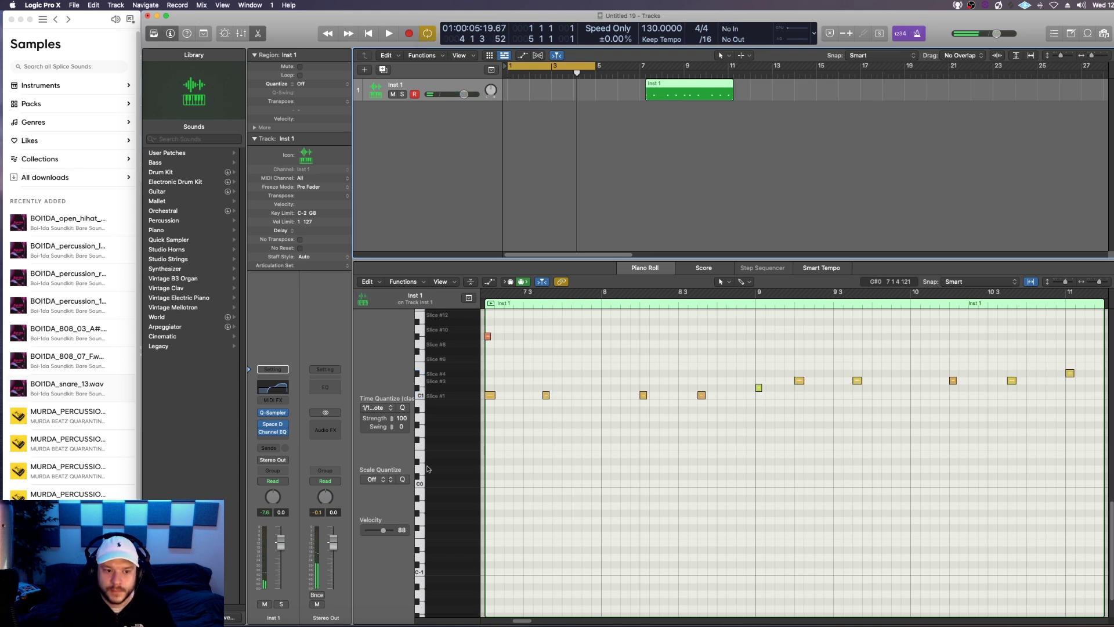
key("v")
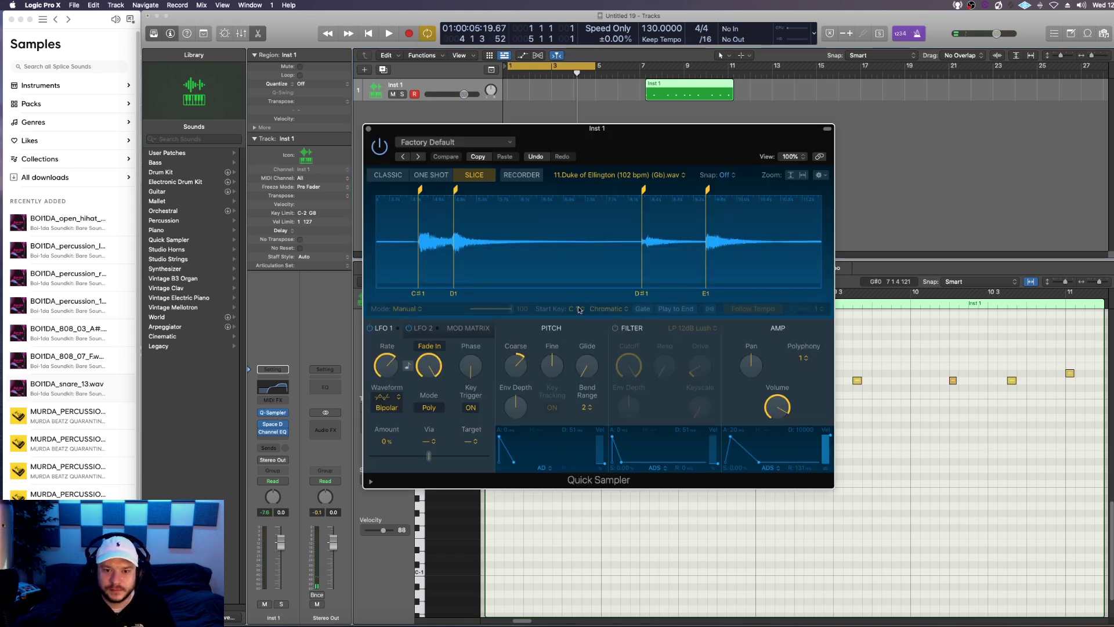
key("space")
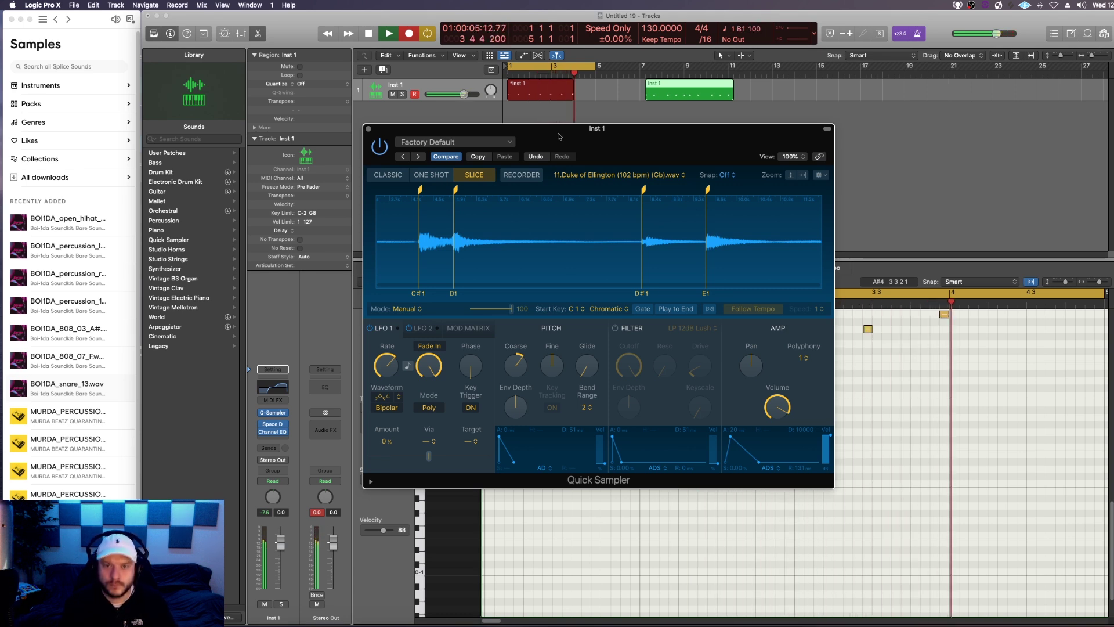
key("space")
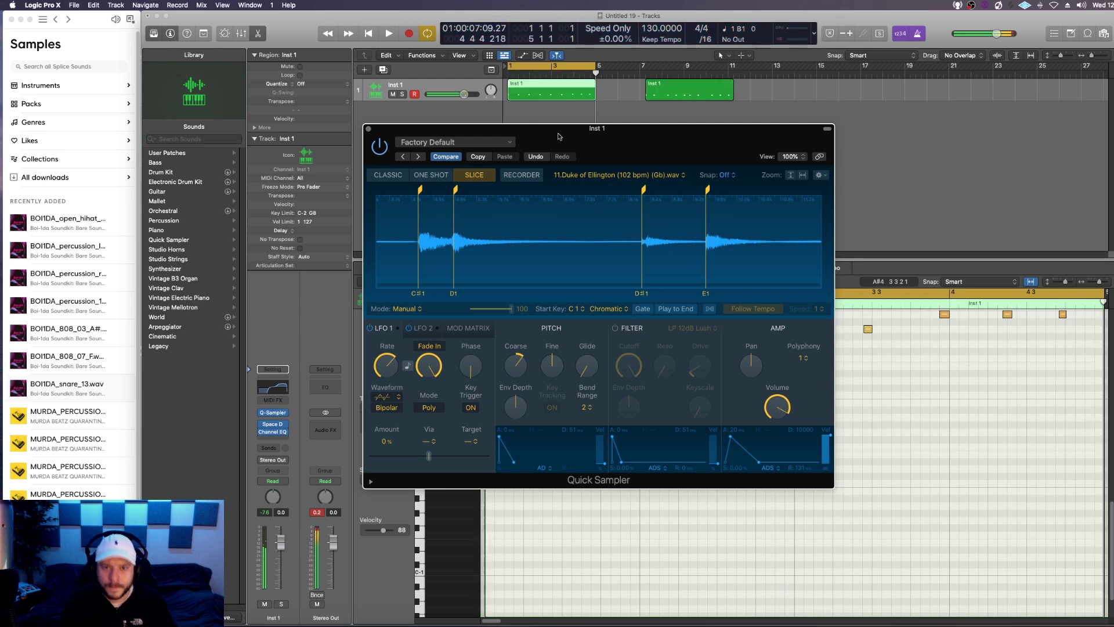
Quantize the new region's notes to 1/16 Note in the Piano Roll and play the loop
left_click(573, 99)
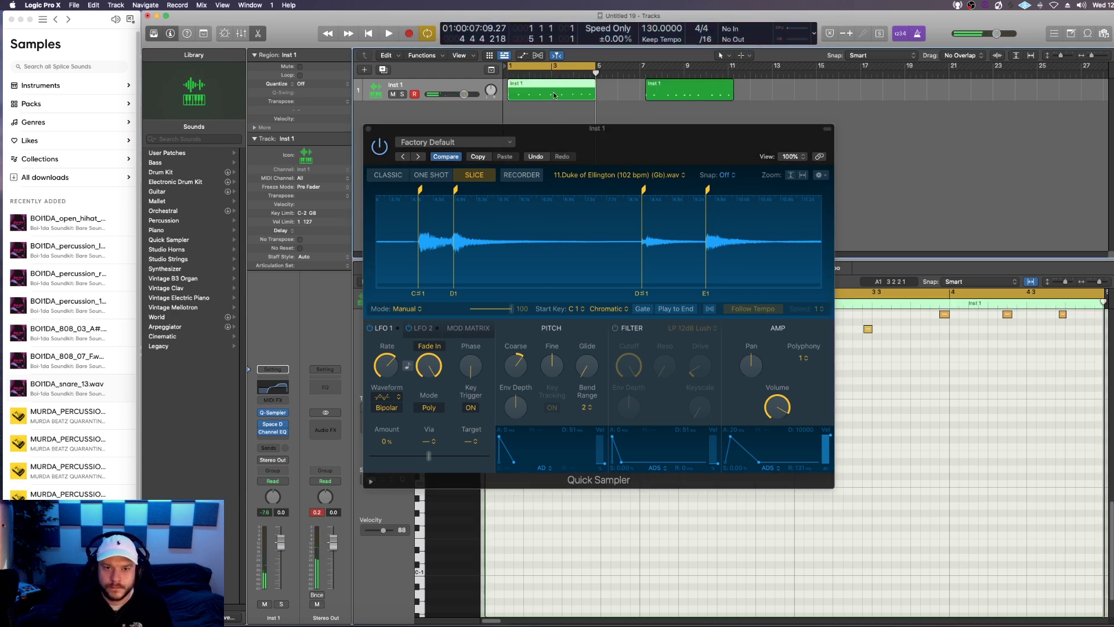
left_click(370, 130)
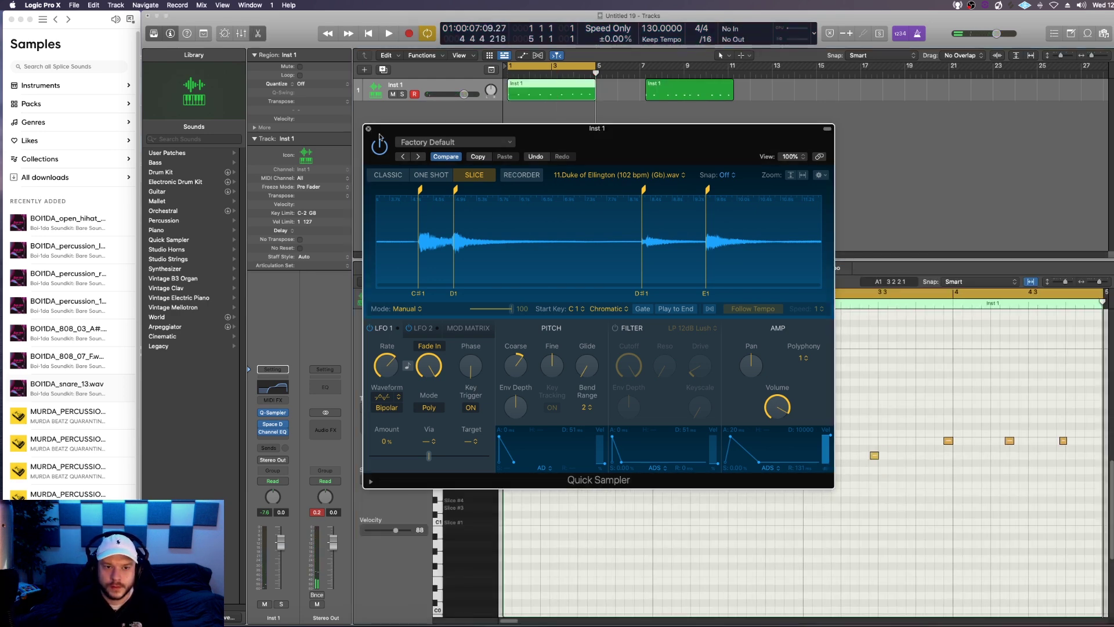
key("q")
key("space")
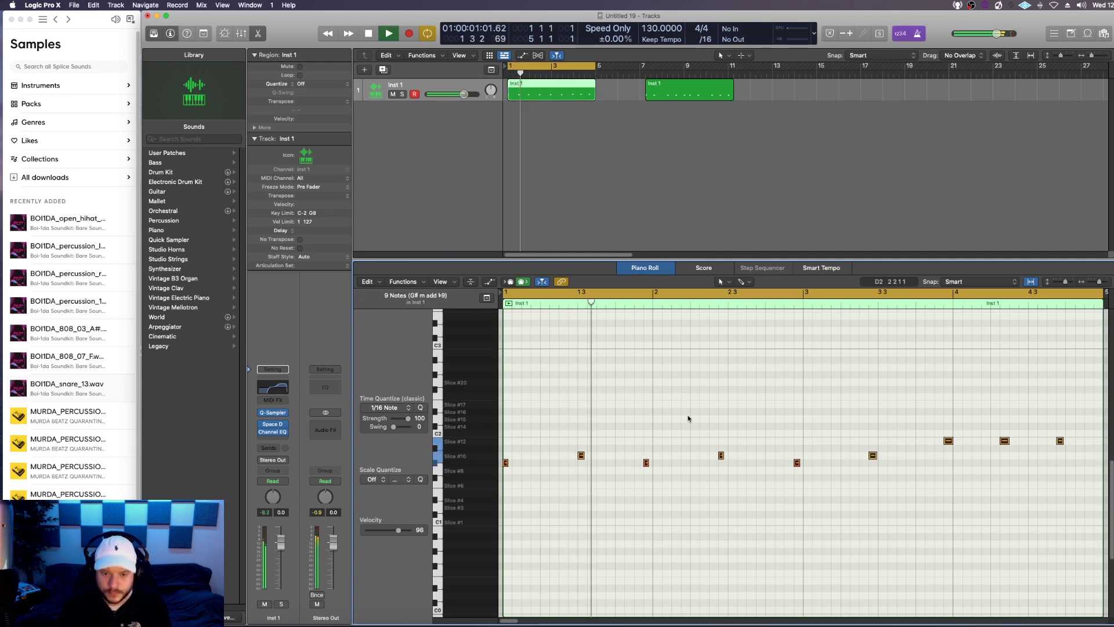
key("space")
Shift the note just before bar 2 onto the start of bar 2 and play the loop
left_click(647, 463)
left_click_drag(646, 464, 656, 465)
key("space")
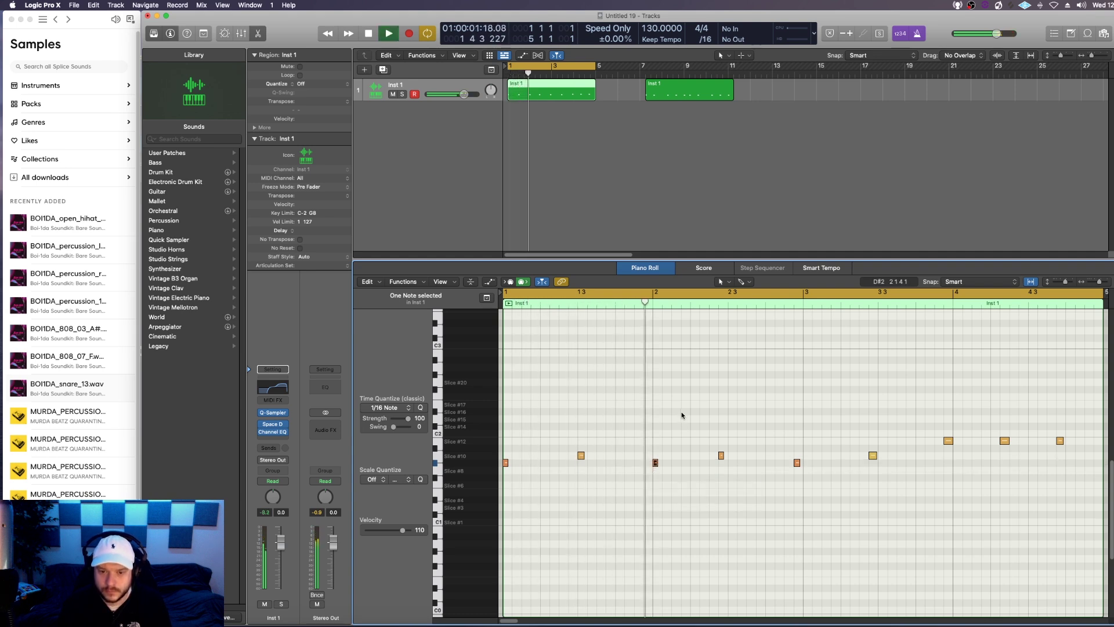
Audition the loop with Quick Sampler's coarse pitch raised to +6, +7 and +8
key("space")
left_click(274, 413)
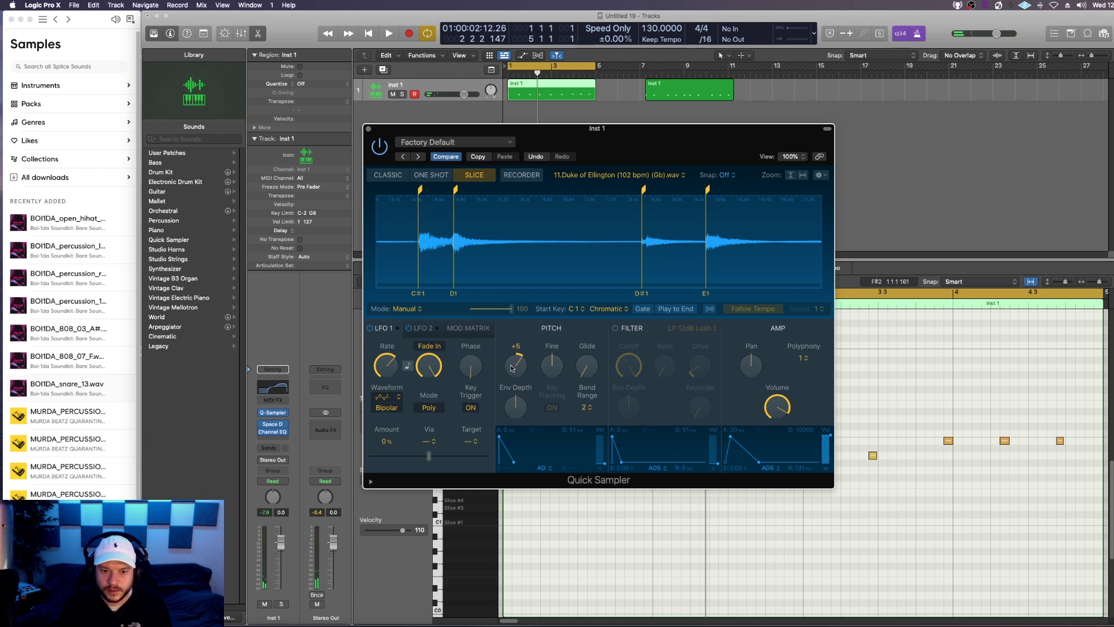
key("space")
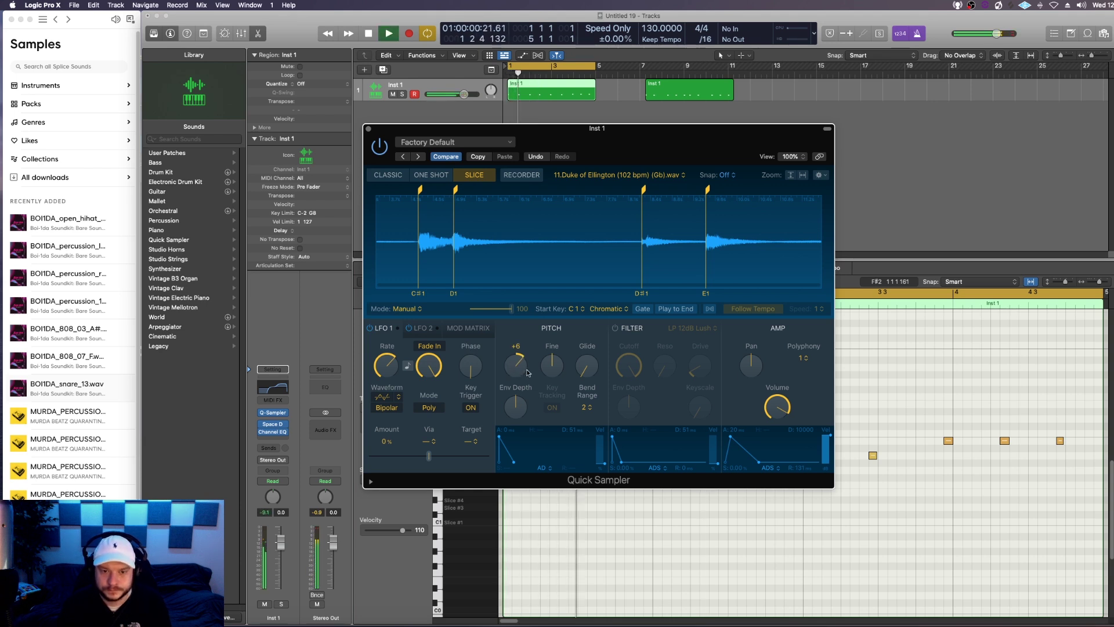
key("space")
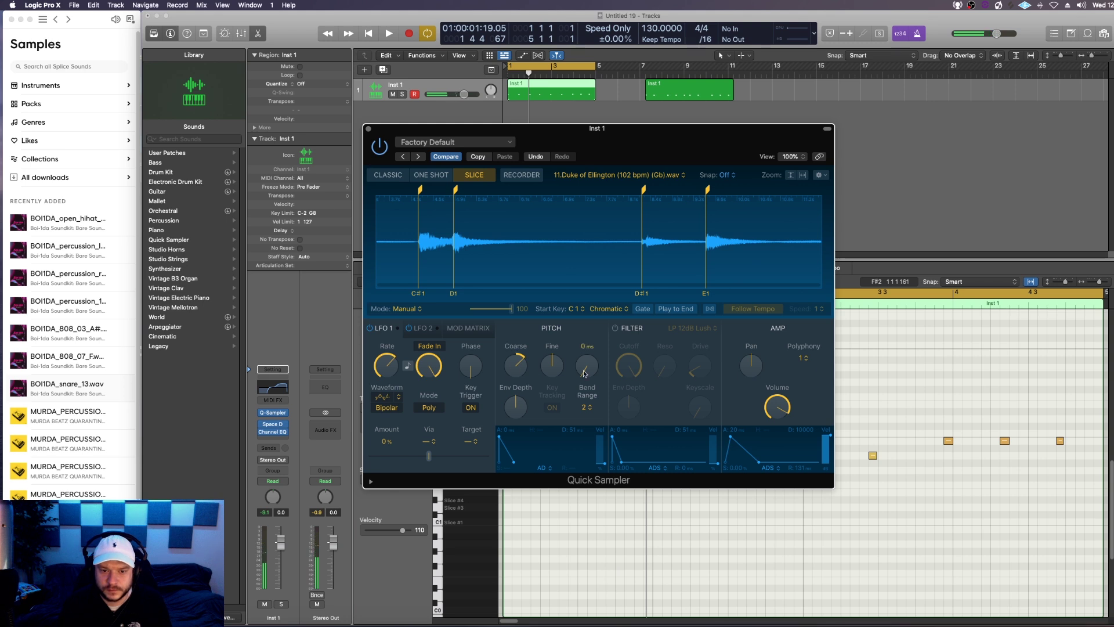
key("space")
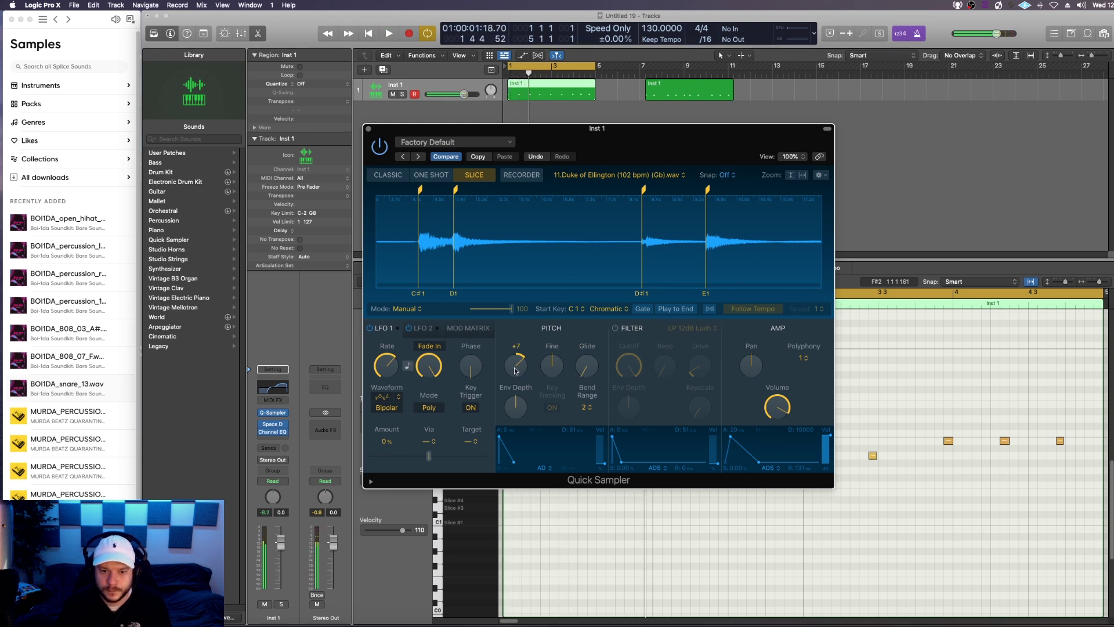
key("space")
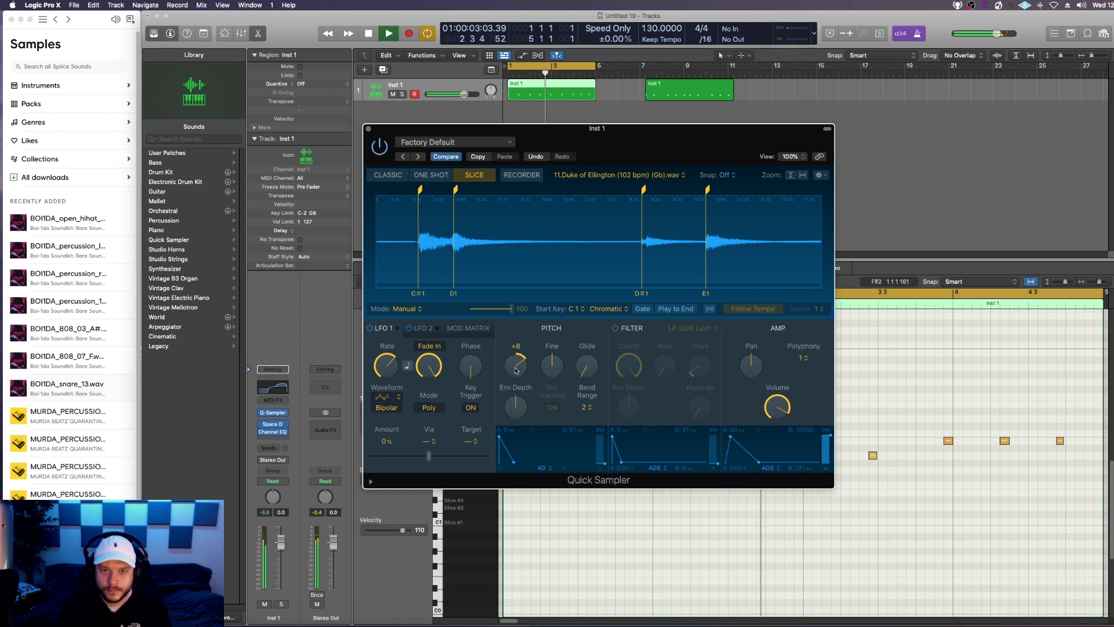
Set Quick Sampler's coarse pitch to +4 and play the loop to check it
left_click_drag(515, 371, 516, 383)
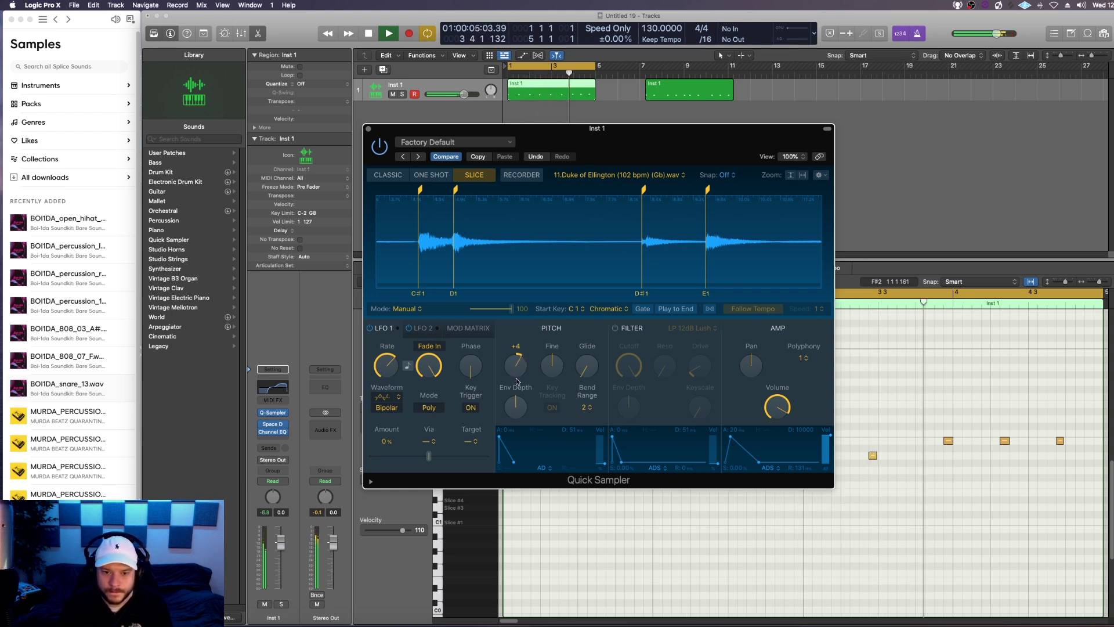
key("space")
key("space")
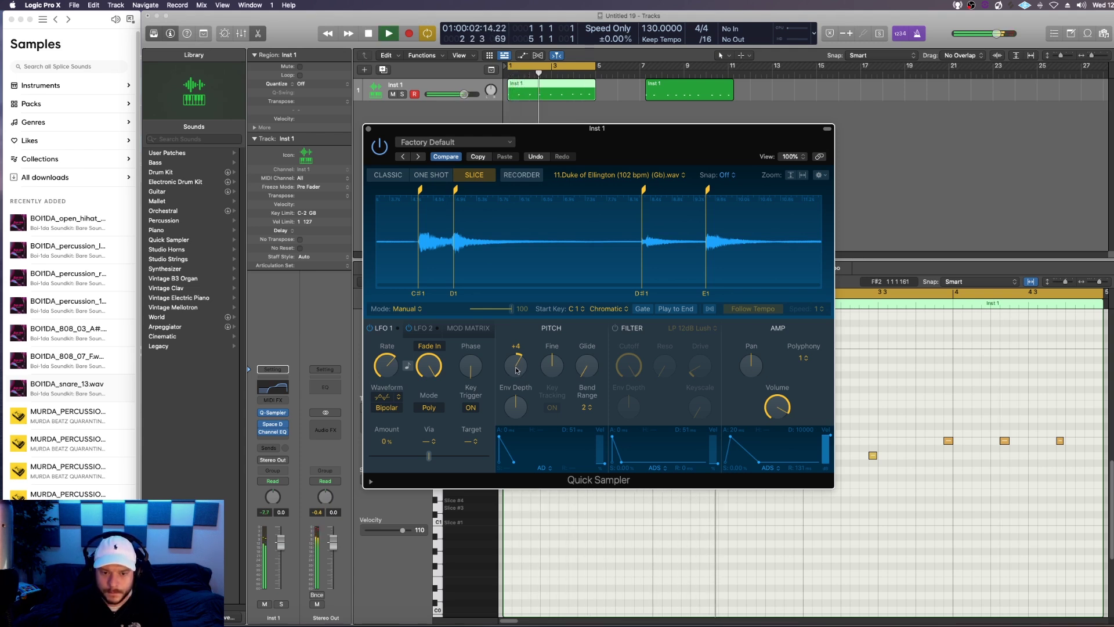
key("space")
key("space")
Shift the two notes just before 2 3 and bar 3 slightly later, onto those grid positions
left_click_drag(627, 129, 514, 39)
key("space")
left_click(718, 452)
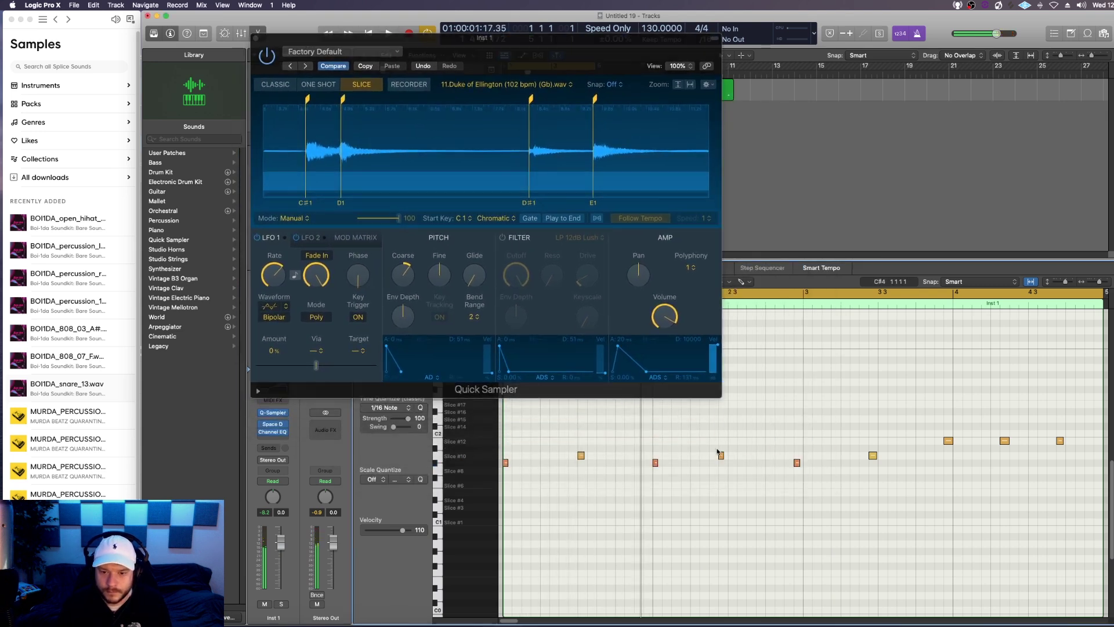
left_click_drag(719, 455, 729, 456)
key("space")
left_click_drag(796, 463, 807, 464)
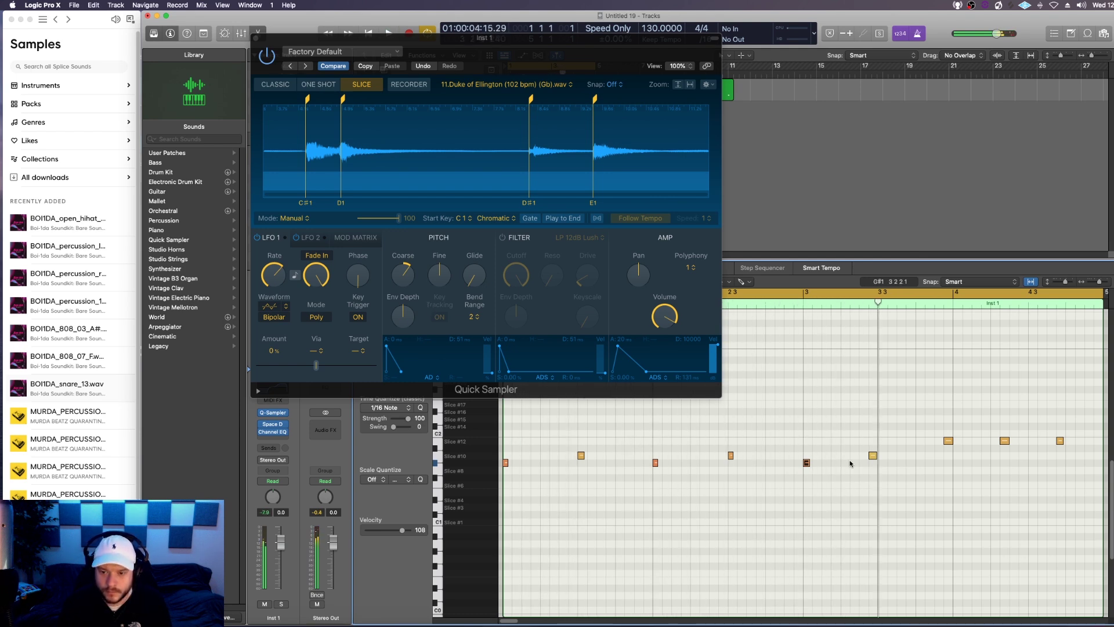
Shift the note before 3 3 onto that beat and the last three notes later by the same amount, then replay the loop
left_click_drag(872, 459, 882, 457)
left_click_drag(936, 419, 1103, 450)
left_click_drag(949, 441, 958, 440)
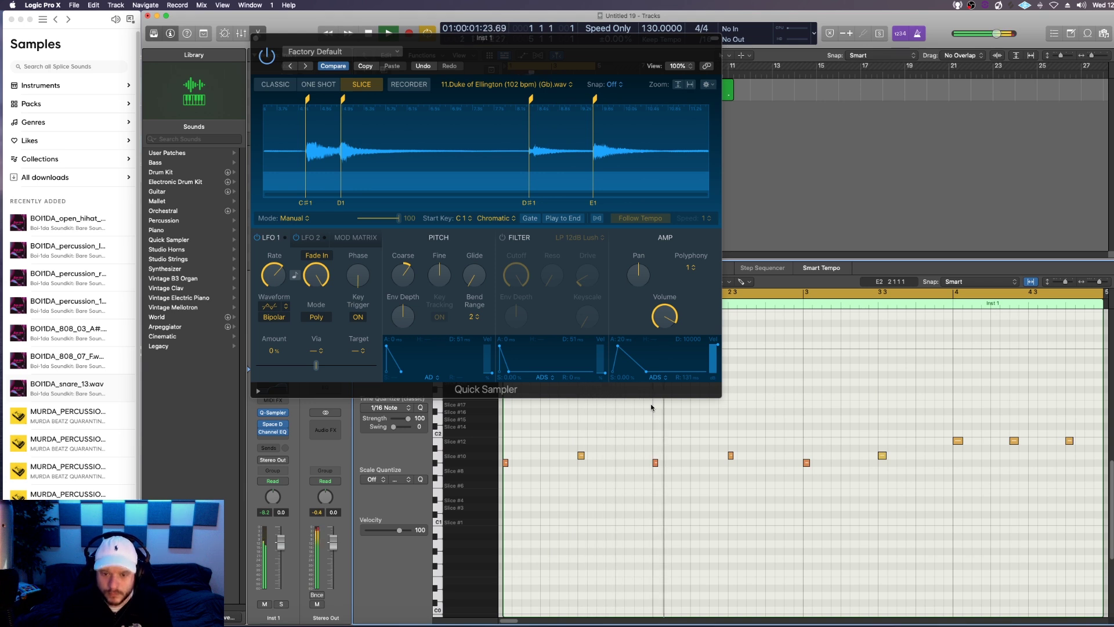
mouse_move(405, 280)
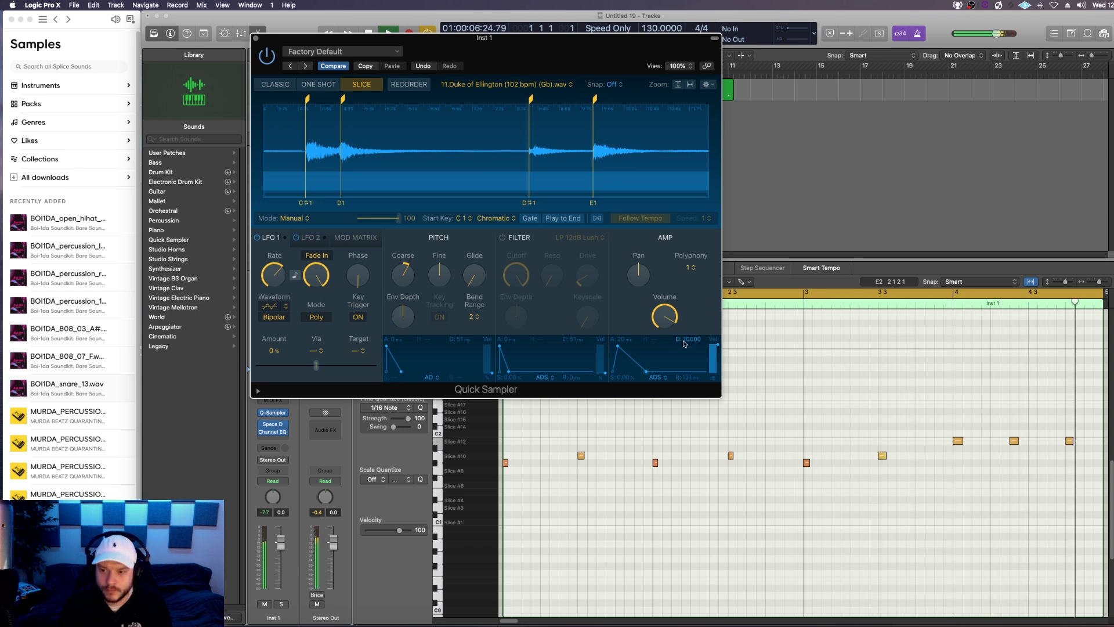
left_click(256, 39)
key("space")
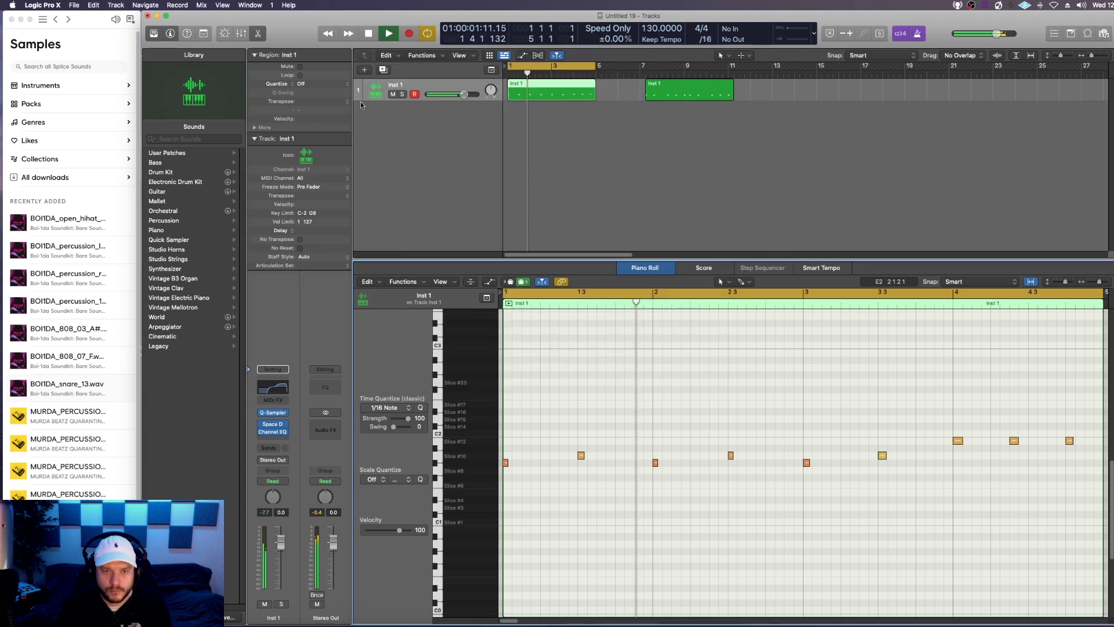
Place the earlier take at bar 1 and the newer region at bar 5, and extend the cycle range to bar 9
left_click_drag(538, 91, 587, 92)
left_click(612, 166)
key("space")
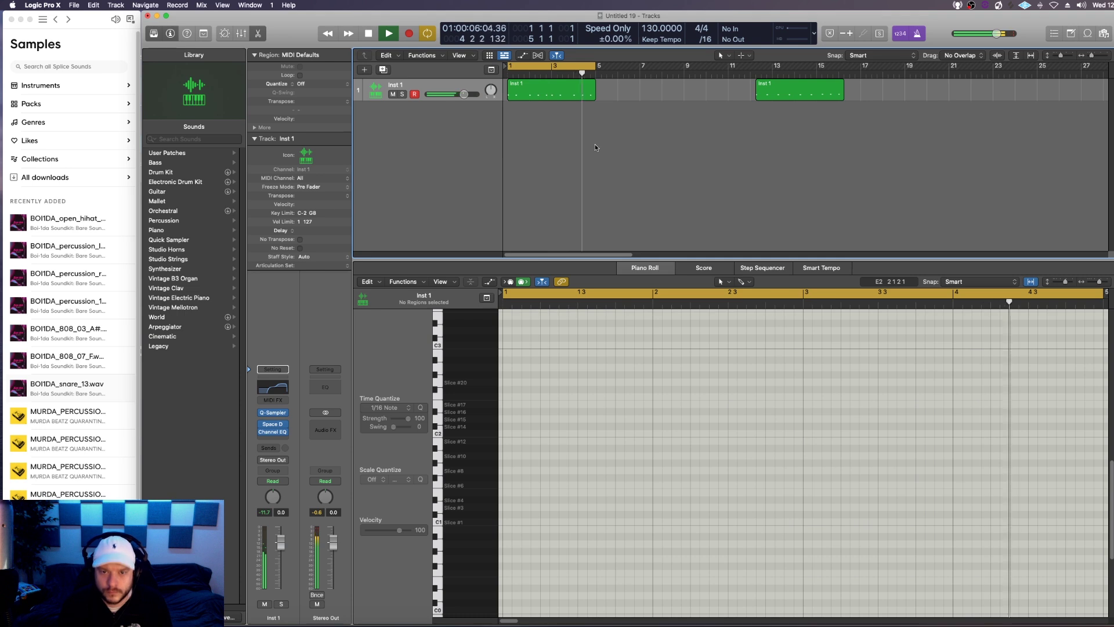
left_click_drag(796, 99, 636, 98)
left_click_drag(592, 66, 684, 67)
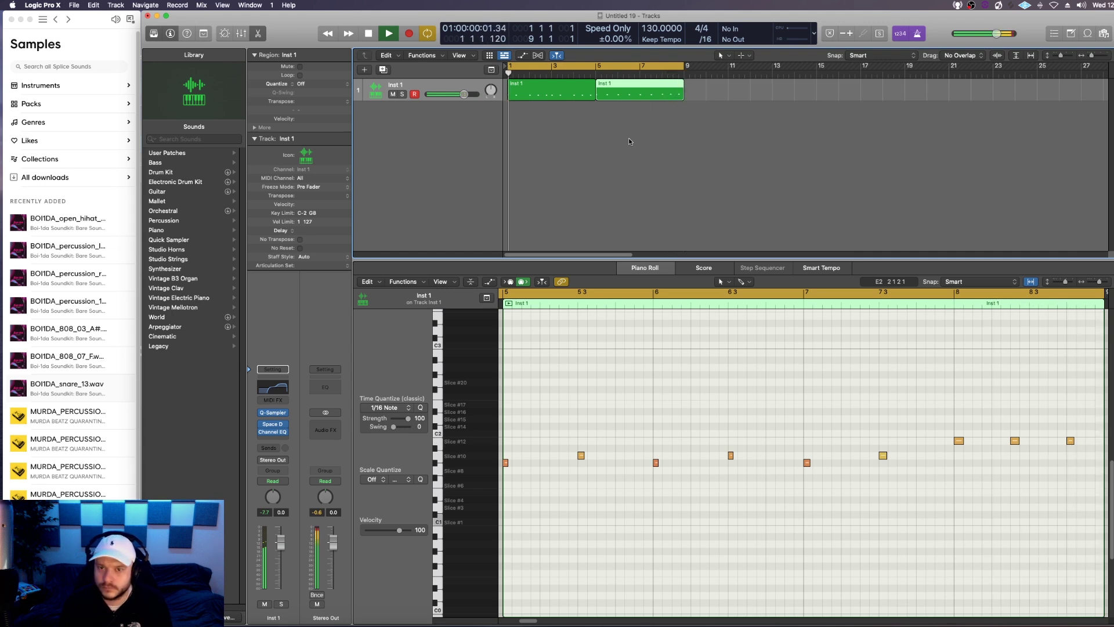
Move the second region to bar 9, loop each region for two repetitions, and extend the cycle range to bar 17
left_click_drag(624, 92, 712, 94)
left_click_drag(593, 86, 691, 88)
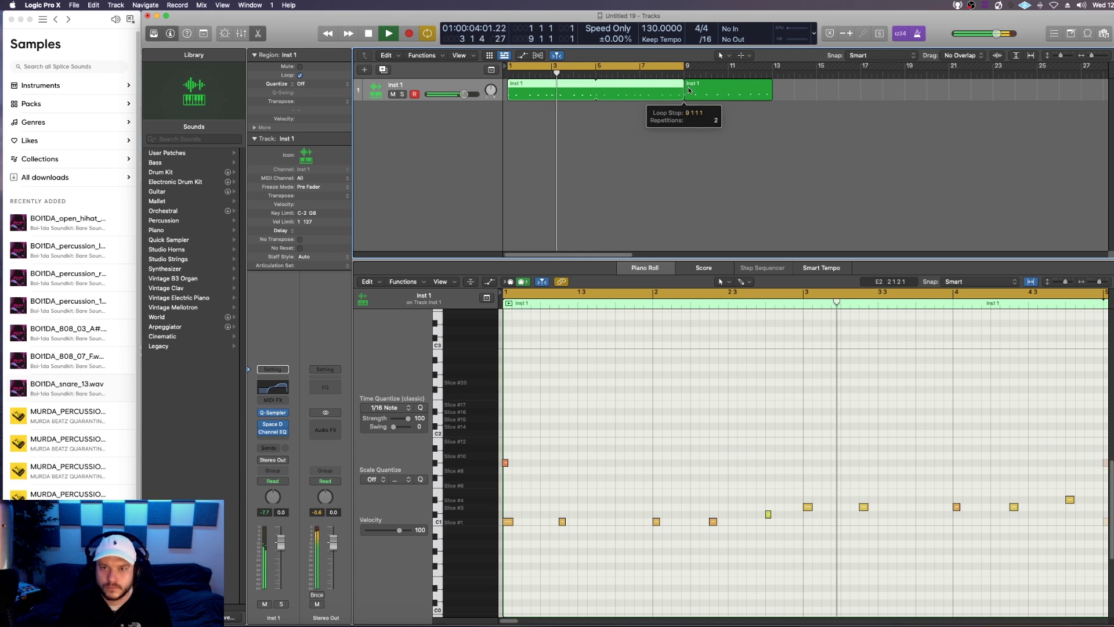
left_click_drag(772, 87, 864, 89)
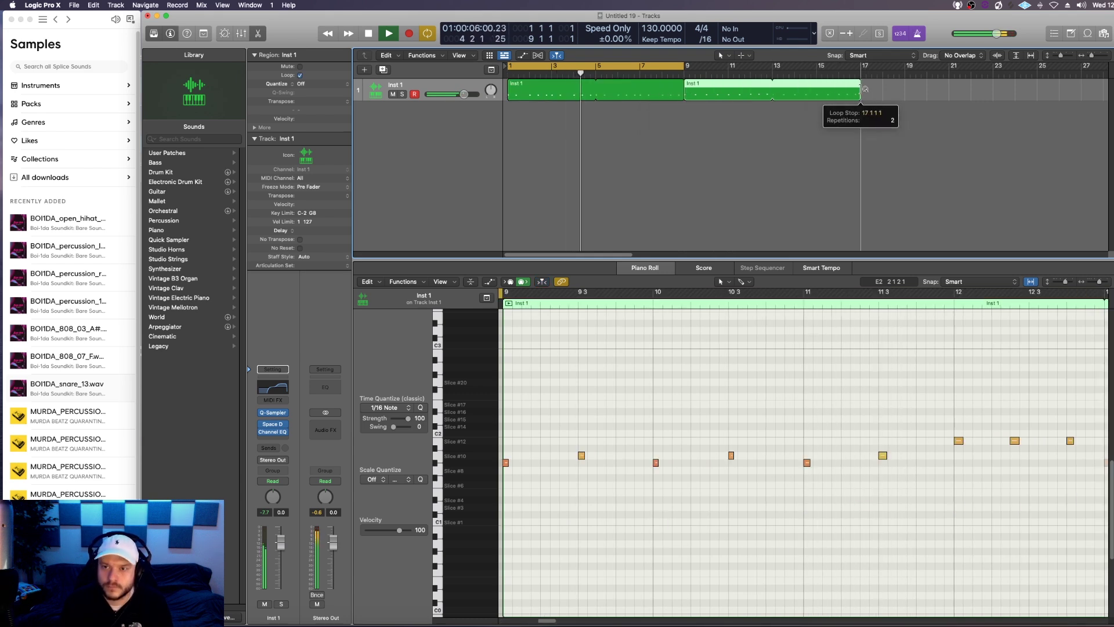
left_click_drag(683, 65, 858, 108)
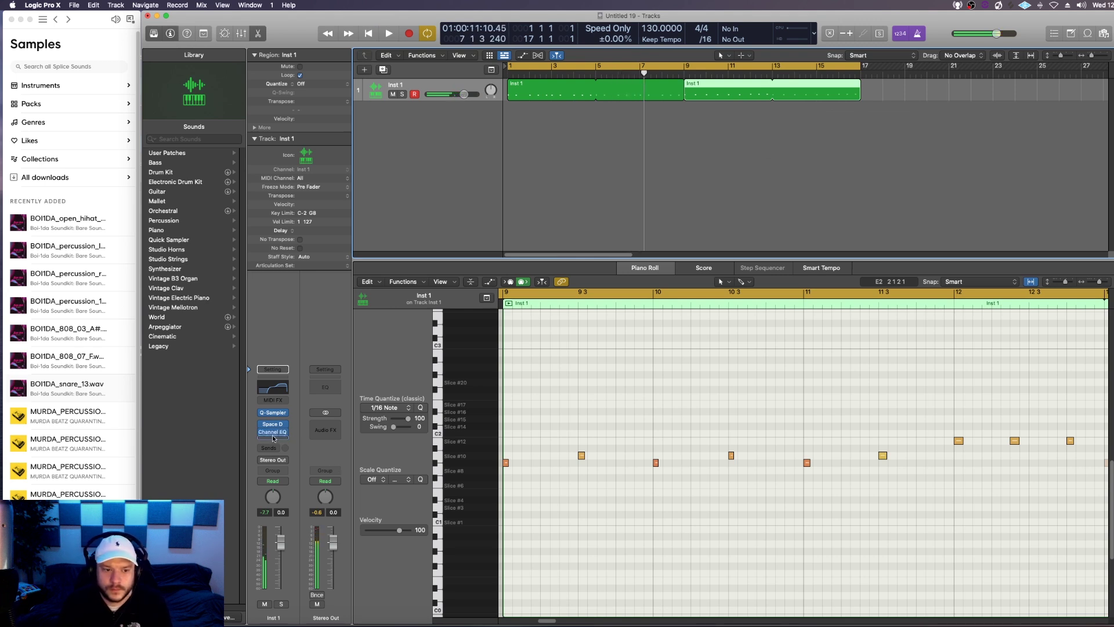
Insert the Cableguys HalfTime effect in stereo between Space Designer and Channel EQ on the Inst 1 channel
left_click_drag(272, 440, 274, 439)
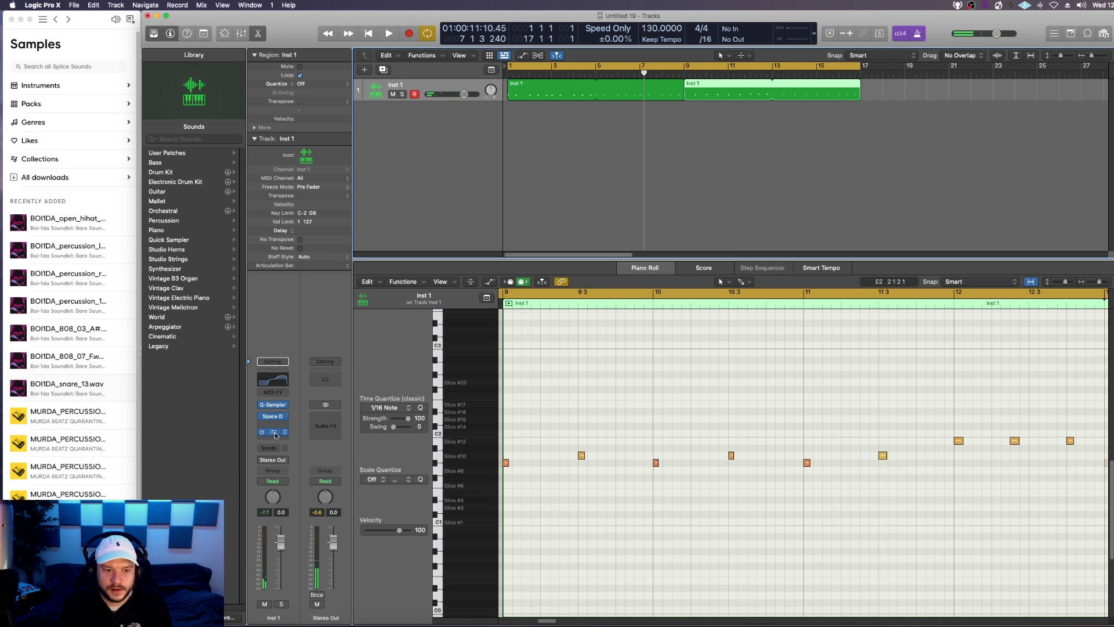
left_click(279, 425)
mouse_move(291, 607)
mouse_move(384, 515)
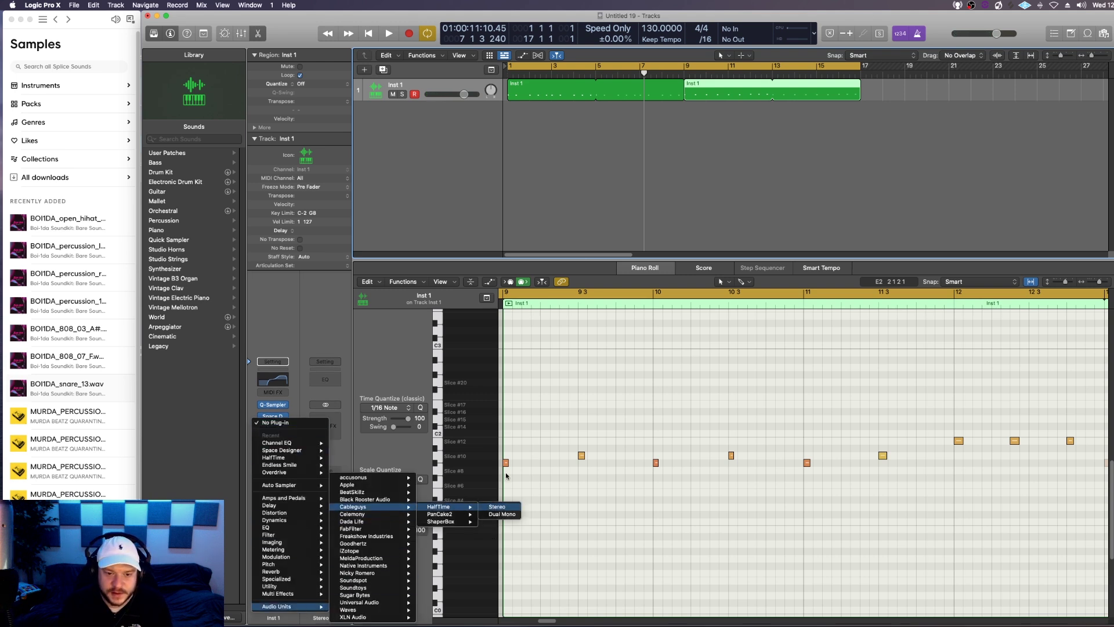
left_click(498, 506)
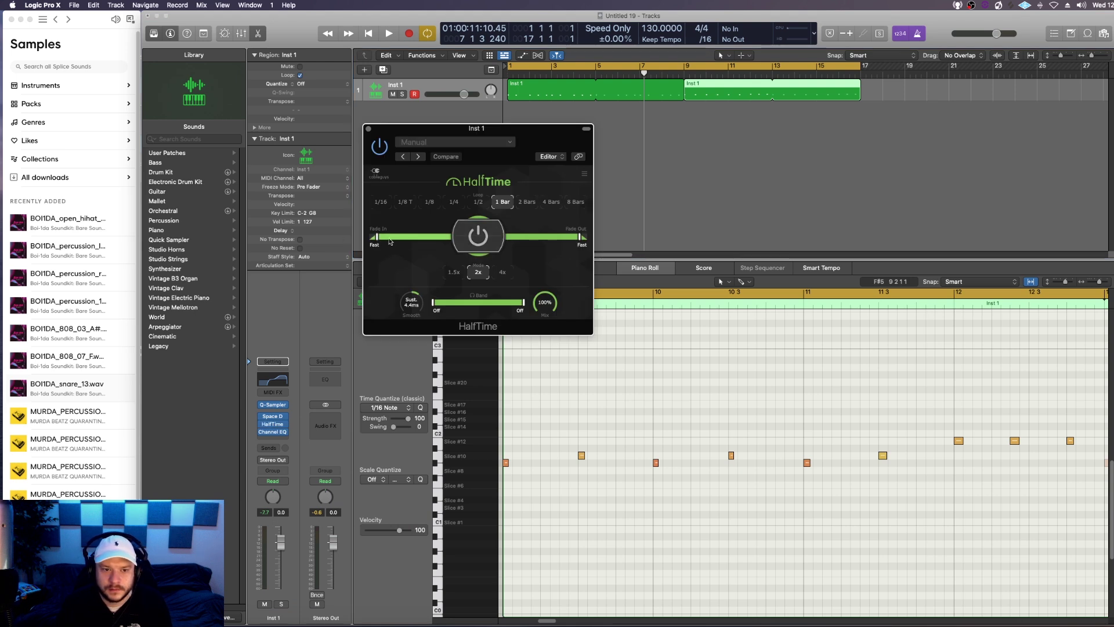
Set both HalfTime fades to Instant, try a 1/2 loop length, and switch to 1 Bar with a 52% mix
left_click_drag(580, 236, 548, 236)
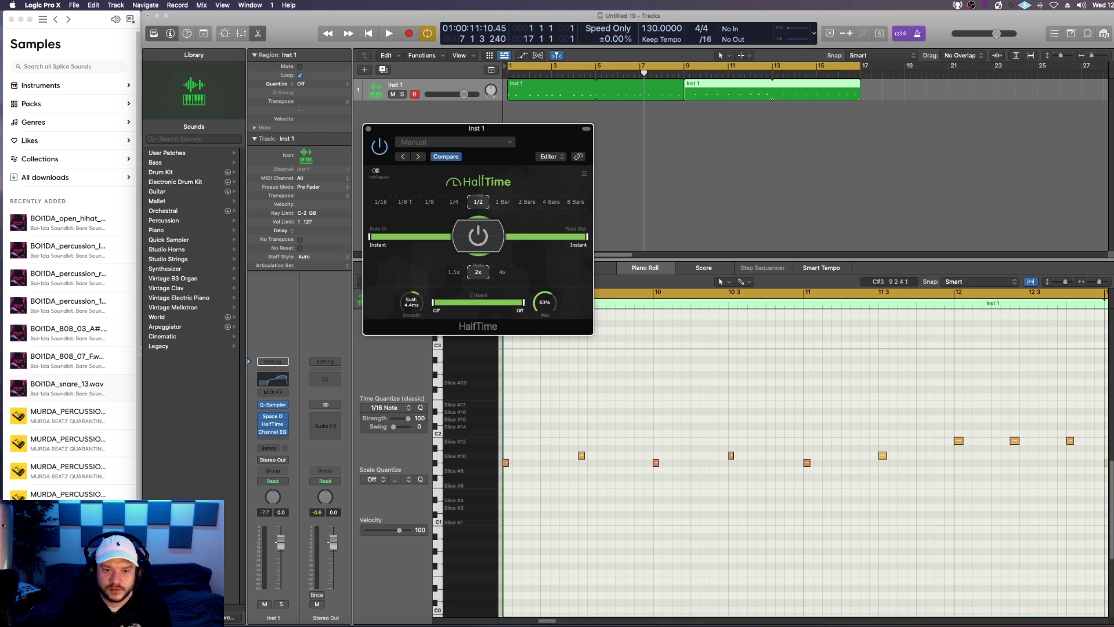
key("space")
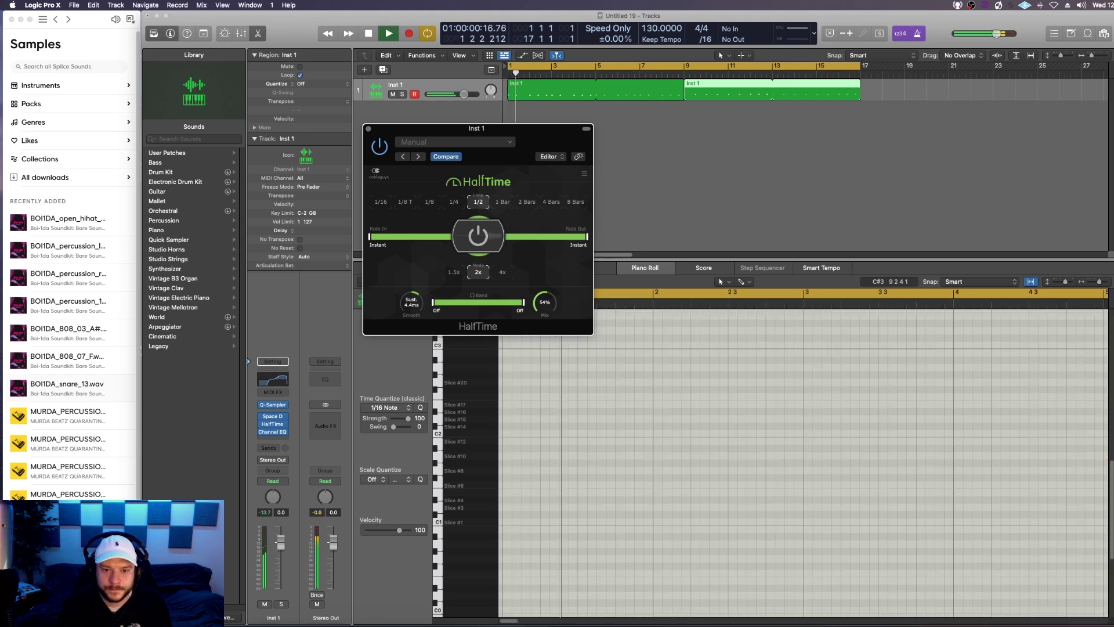
left_click_drag(548, 307, 549, 305)
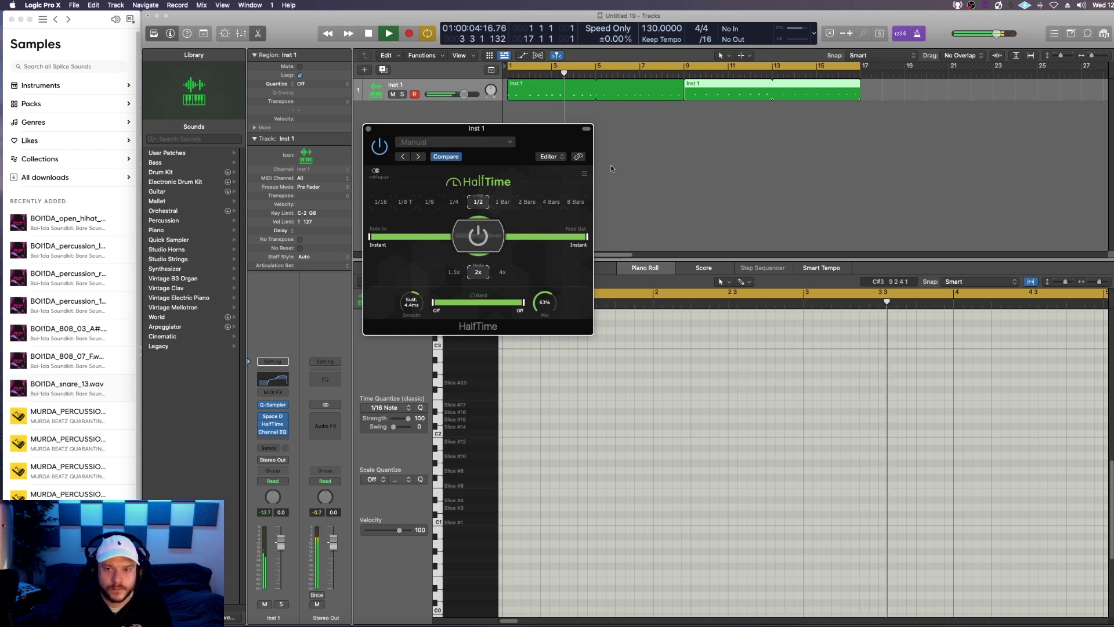
left_click_drag(546, 308, 545, 320)
key("space")
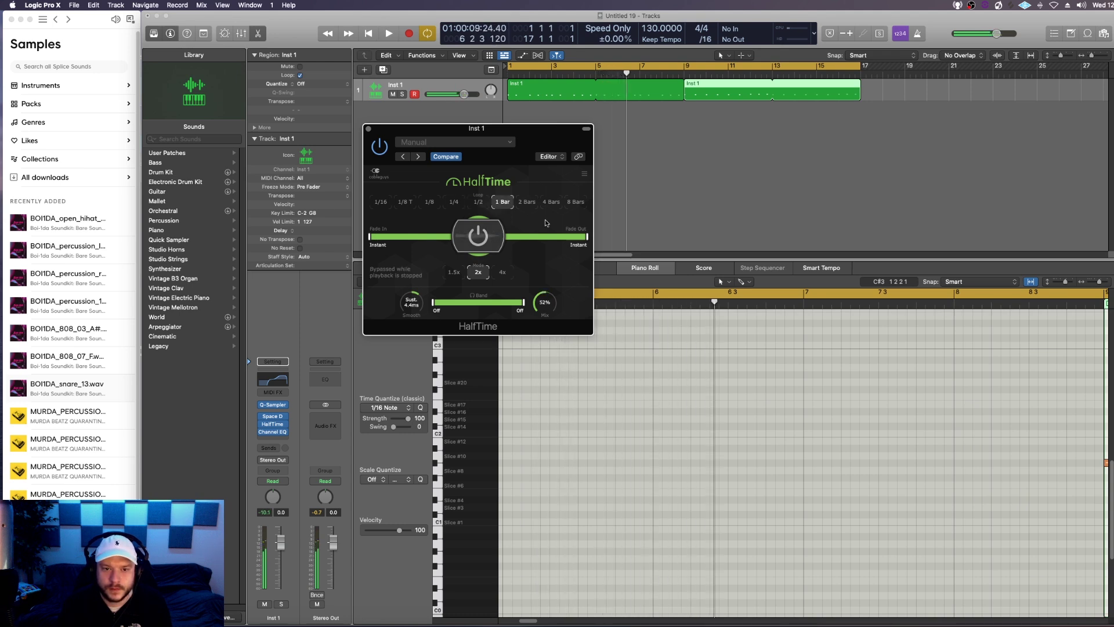
Raise HalfTime's mix to 62% during playback and listen through the arrangement
key("space")
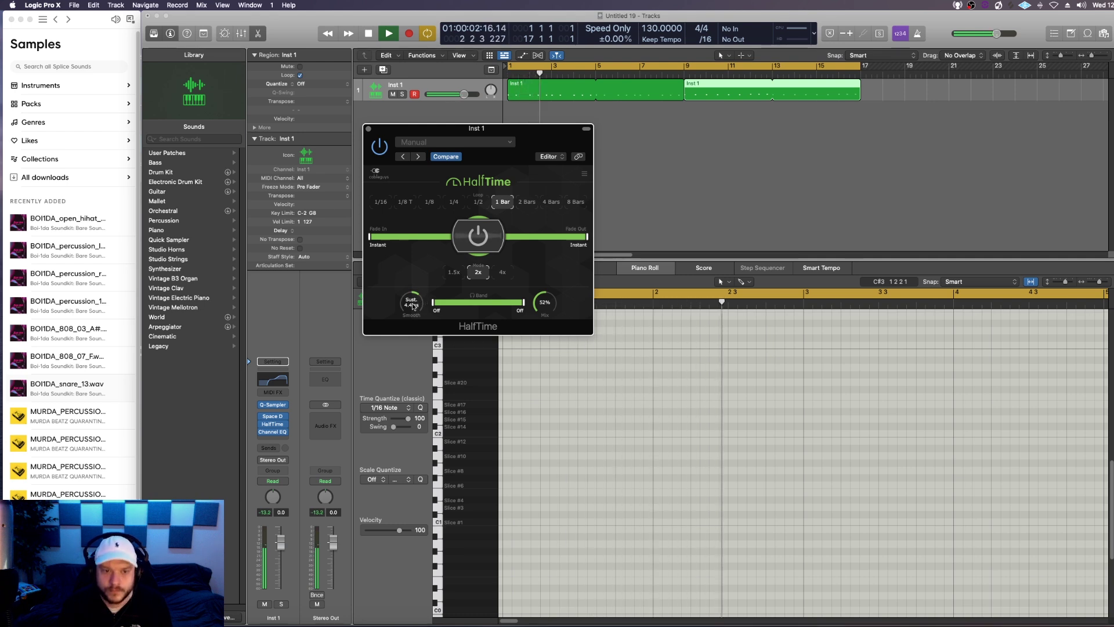
left_click_drag(544, 303, 544, 294)
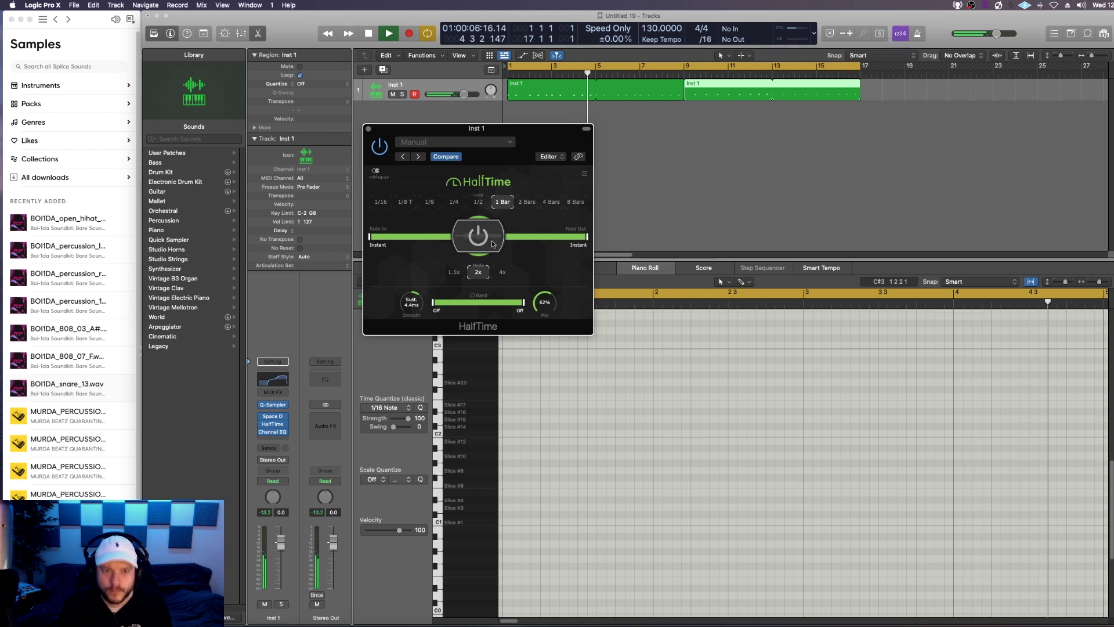
left_click(368, 129)
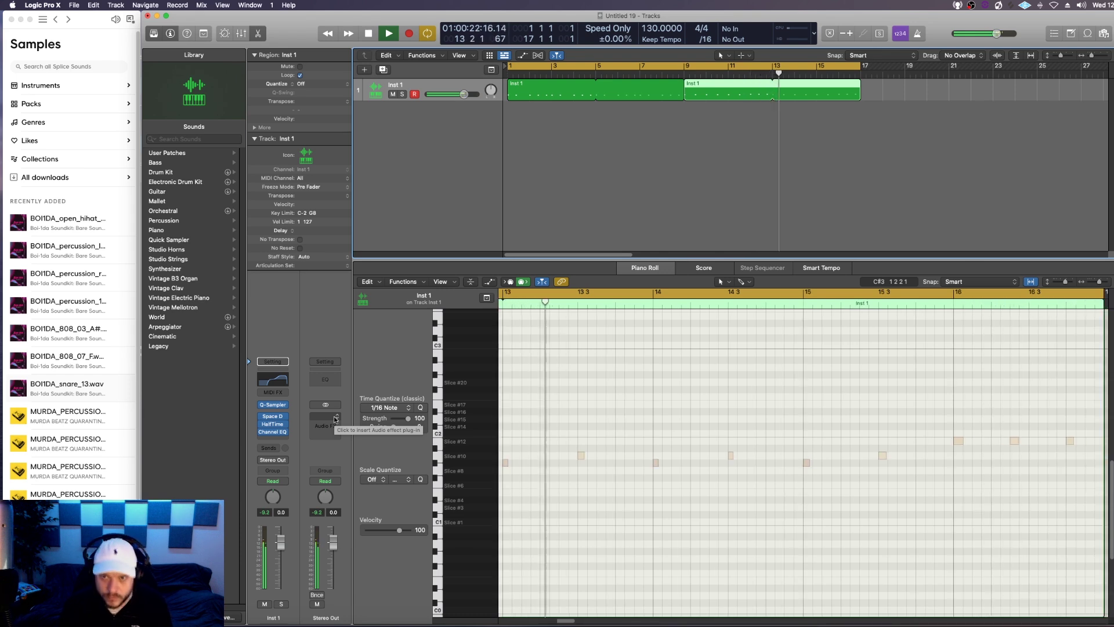
key("space")
Insert a stereo Overdrive on the Stereo Out channel and load its SoftClipper preset
left_click(335, 419)
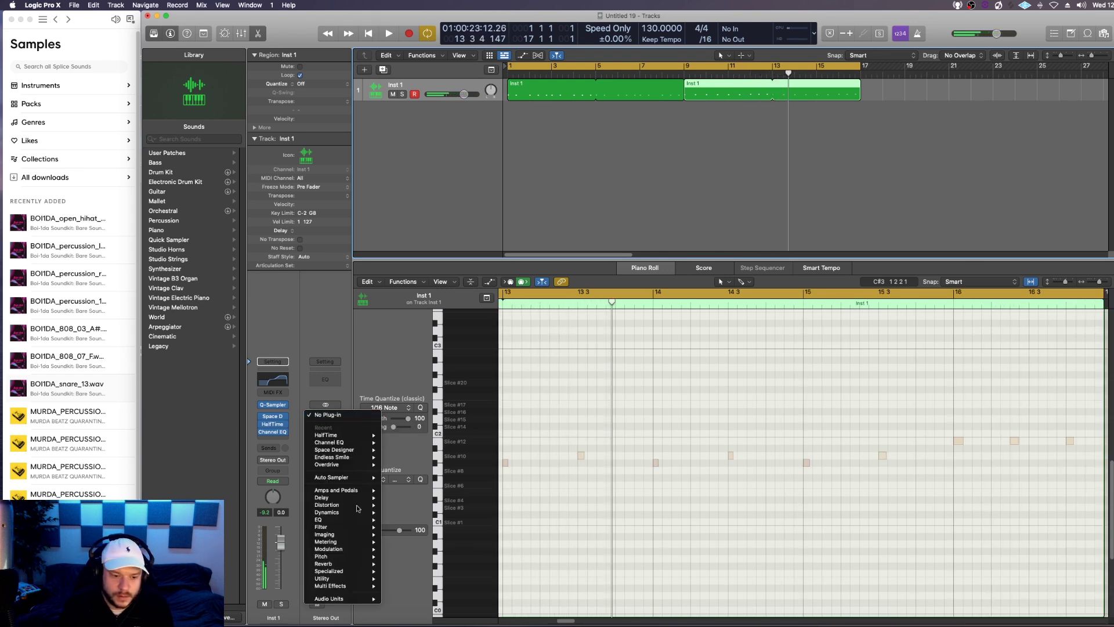
mouse_move(345, 509)
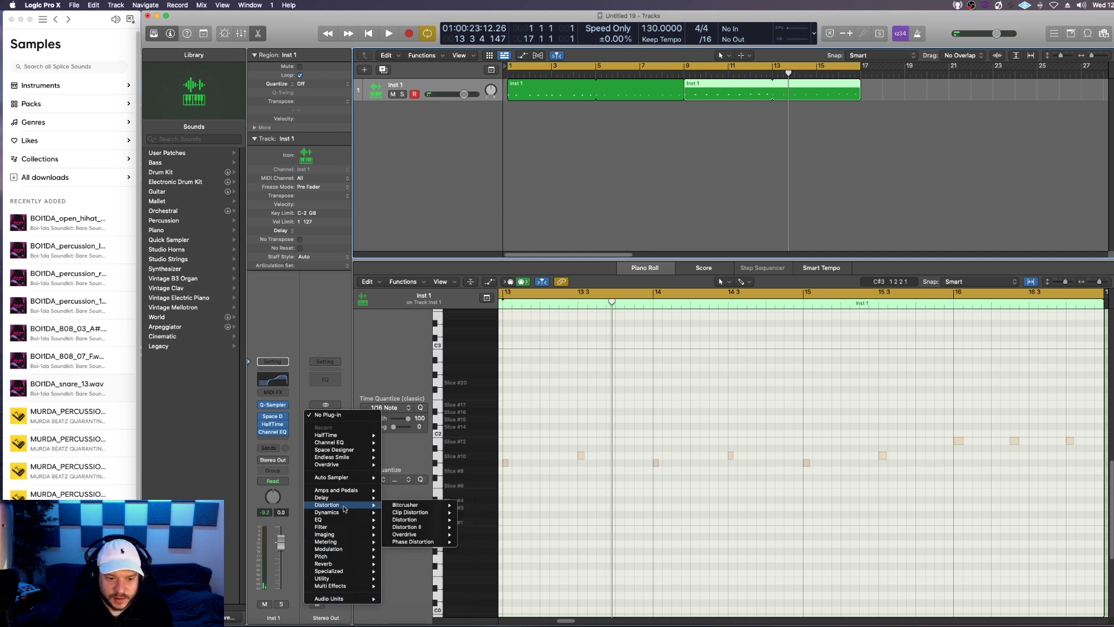
mouse_move(411, 536)
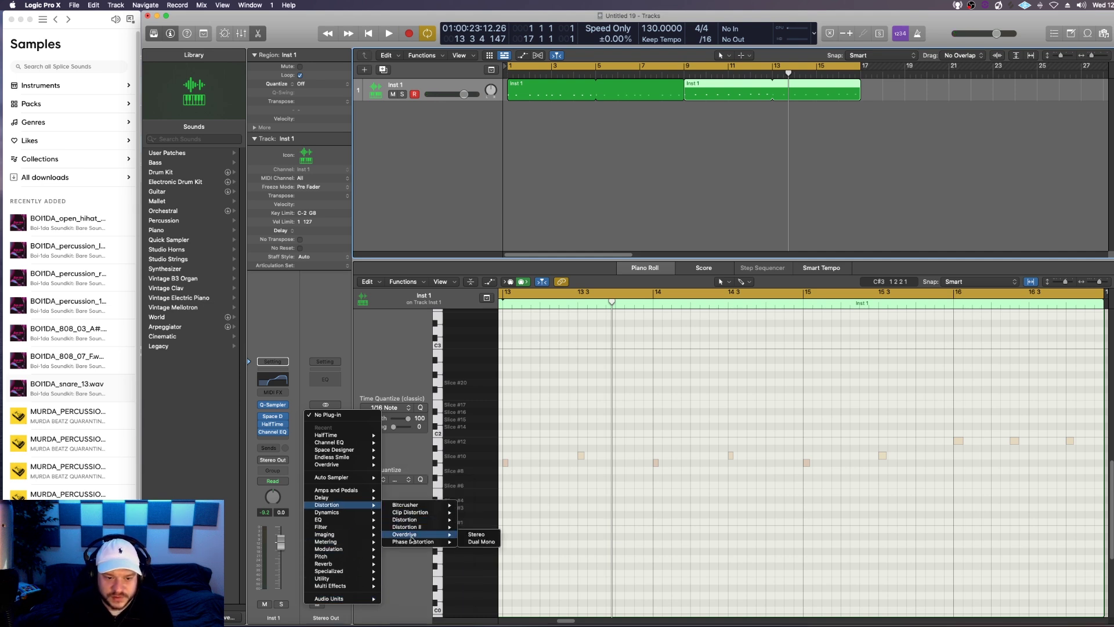
left_click(480, 535)
left_click(455, 142)
left_click(440, 320)
left_click(440, 142)
left_click(554, 133)
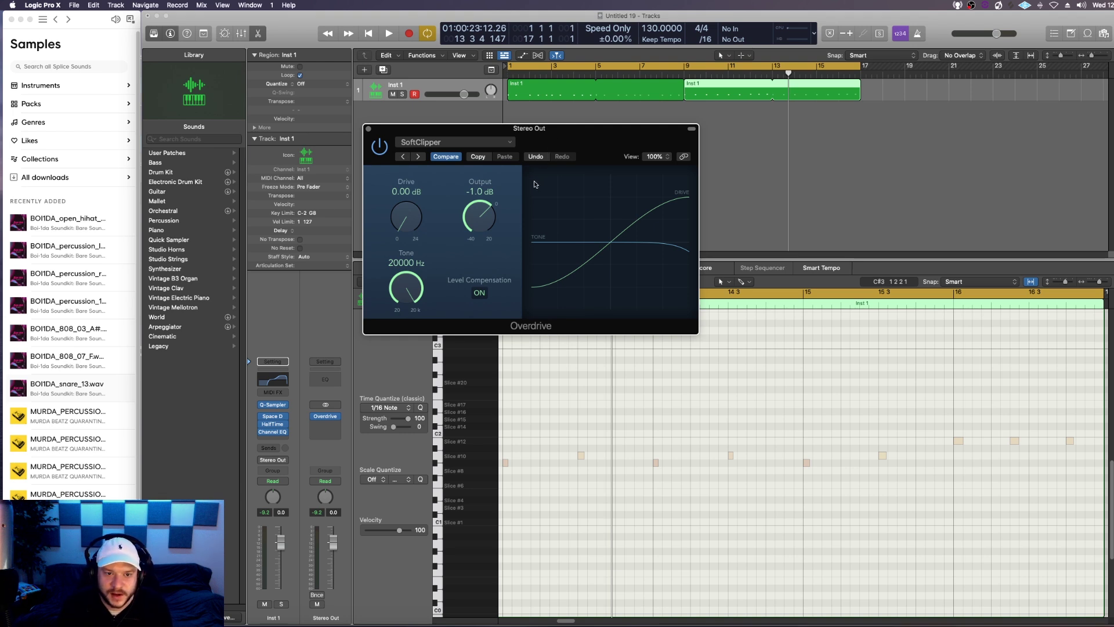
left_click(369, 130)
Play the arrangement and set the Stereo Out Overdrive's output to -0.5 dB
key("space")
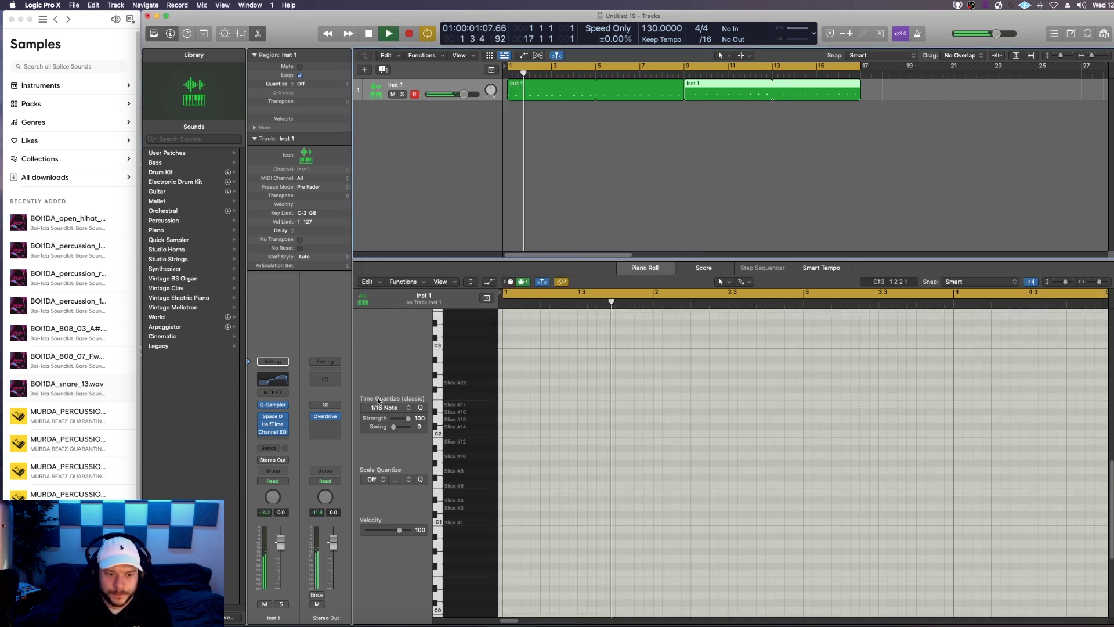
left_click(325, 416)
left_click_drag(473, 222, 474, 219)
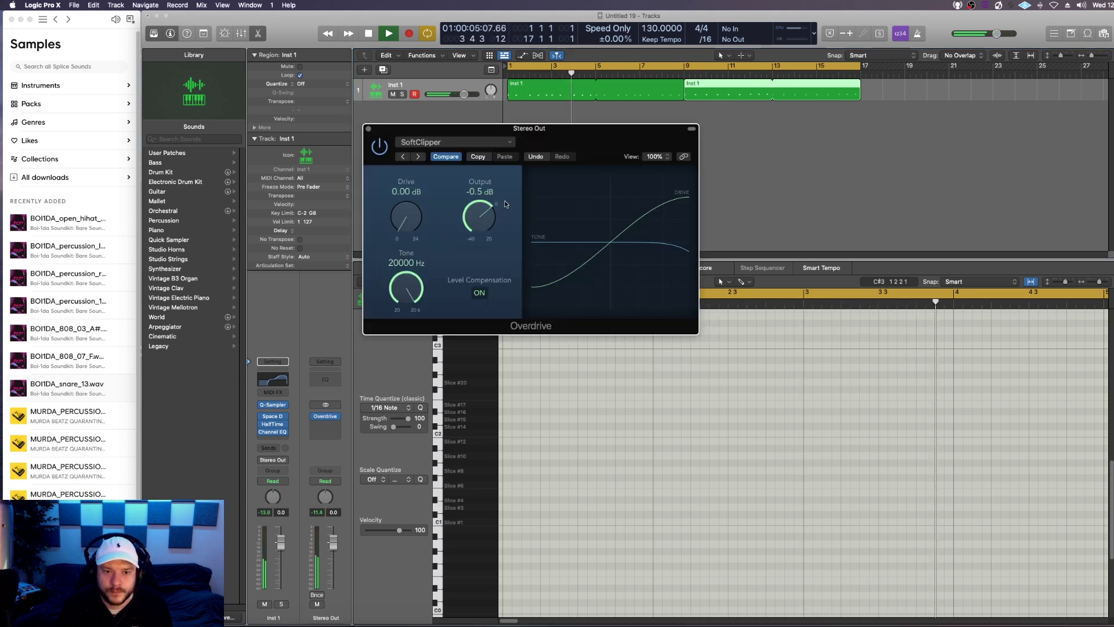
left_click(369, 129)
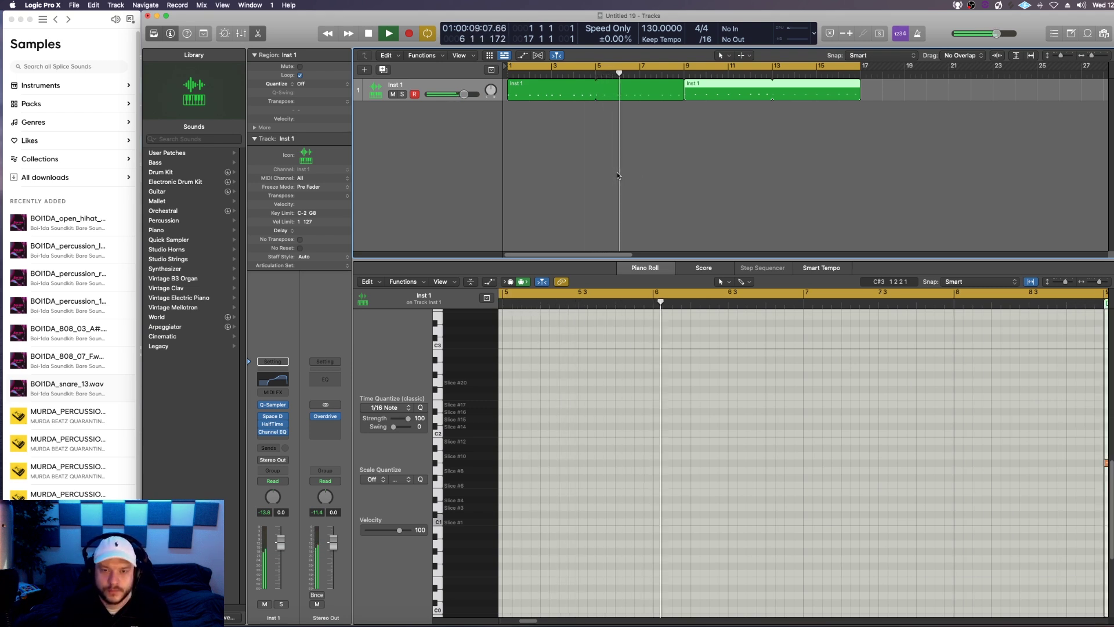
left_click(365, 71)
left_click(724, 161)
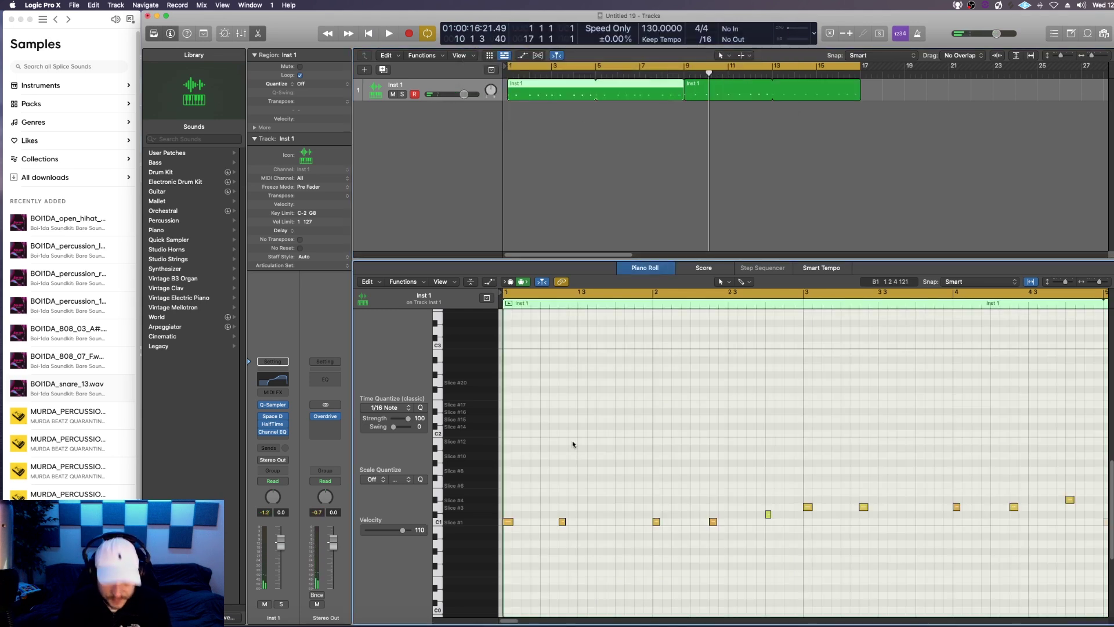
Show the Note Velocity lane and raise all notes in the first Inst 1 region to velocity 127
key("super+a")
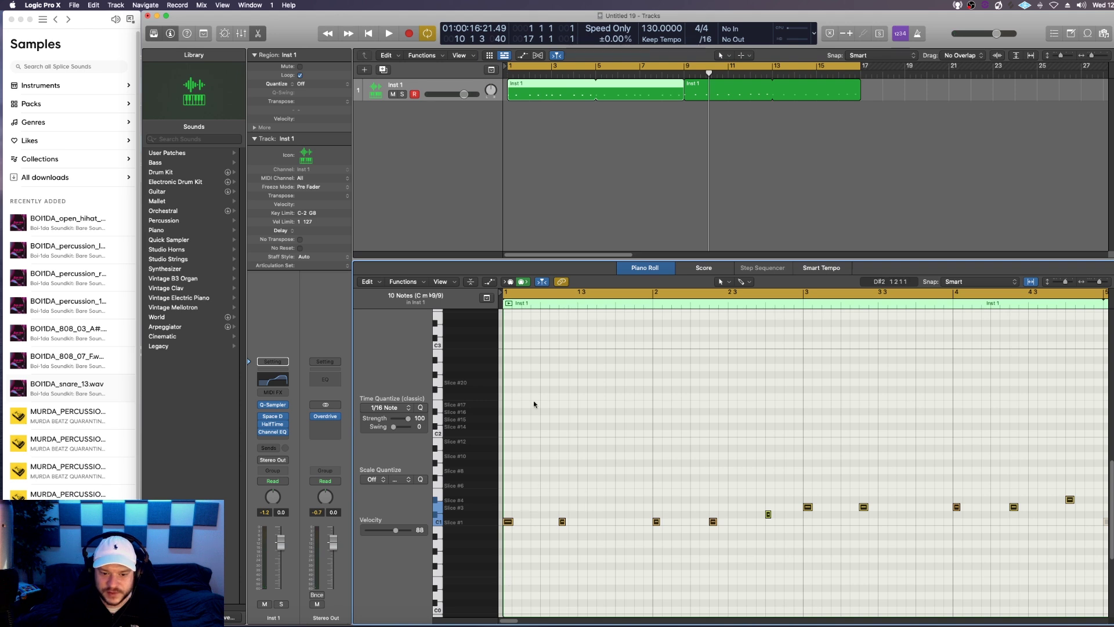
left_click(487, 282)
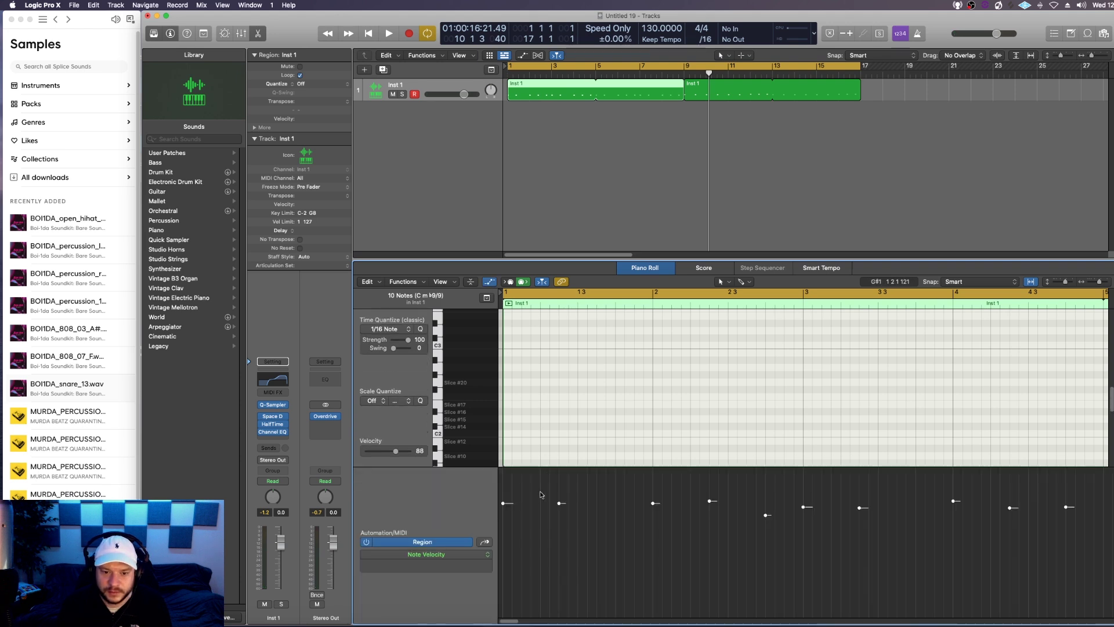
left_click(430, 556)
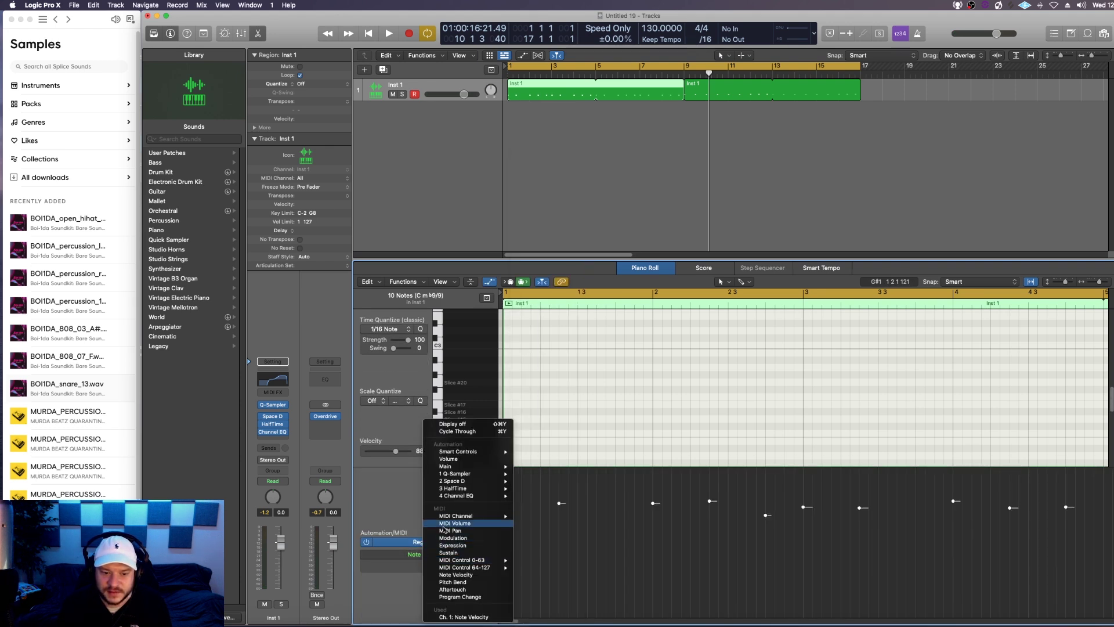
left_click(458, 575)
left_click_drag(562, 502, 746, 362)
left_click(747, 362)
Play the arrangement, display the second Inst 1 region's notes, and enlarge the tracks area before stopping playback
key("space")
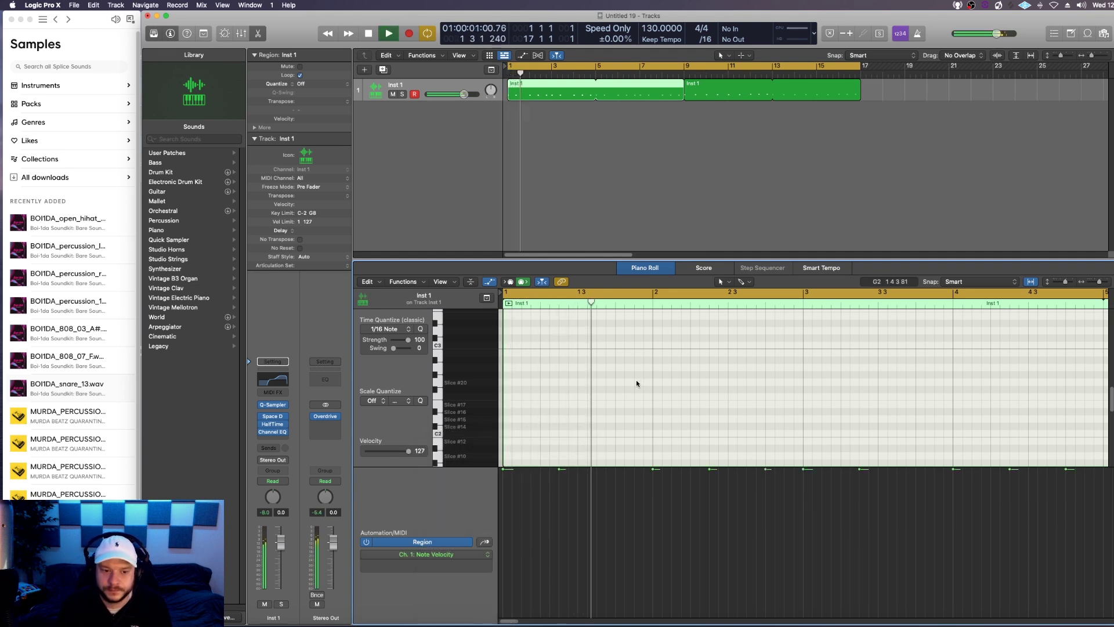
left_click(699, 91)
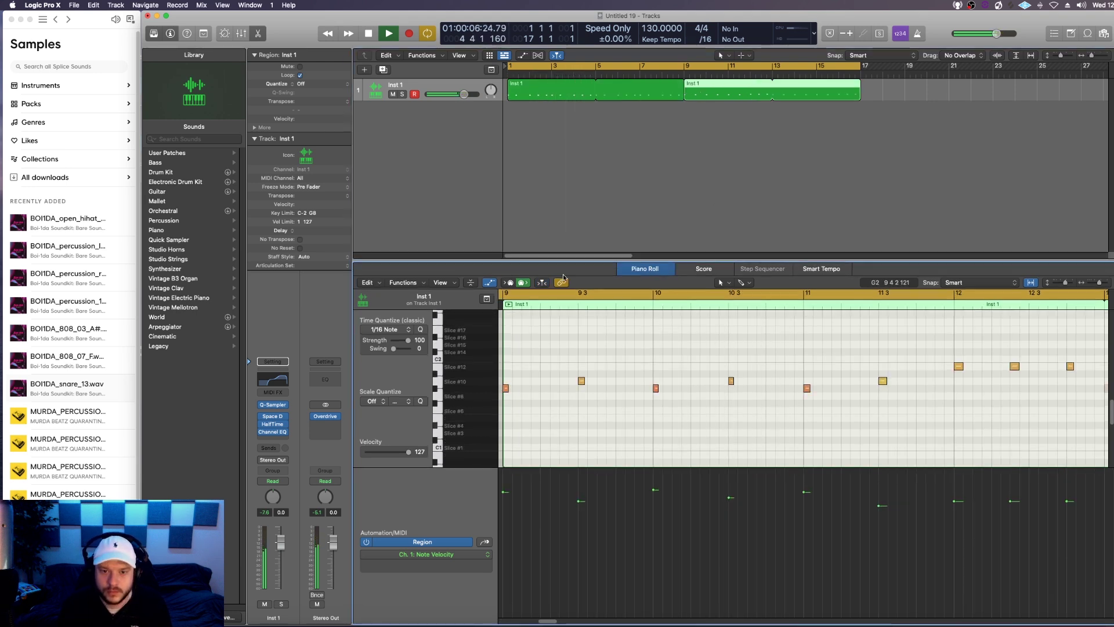
left_click_drag(560, 261, 560, 364)
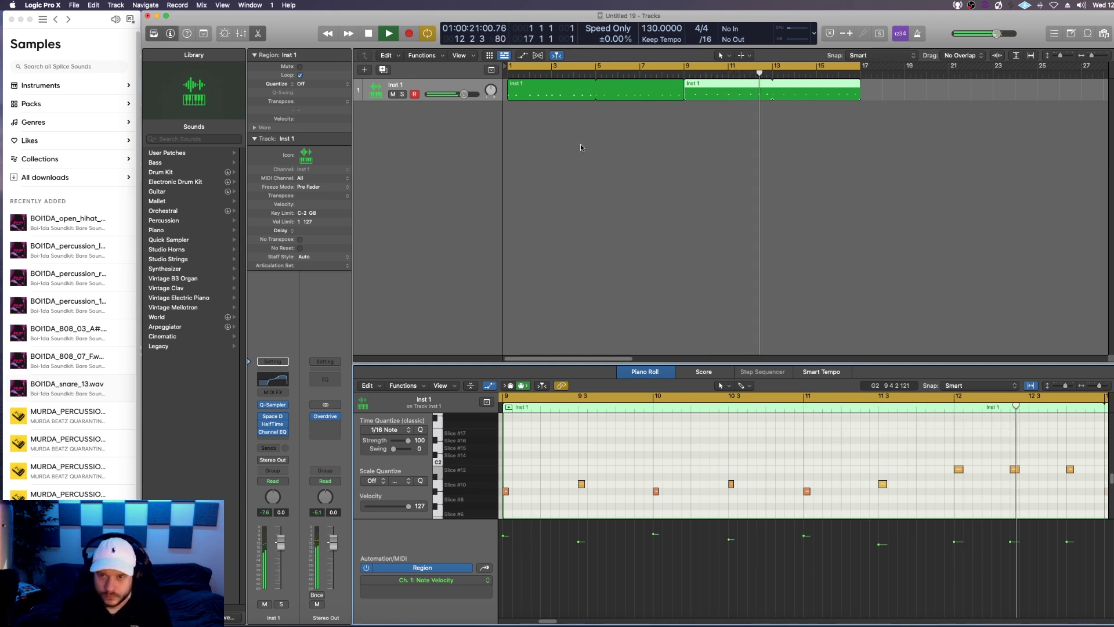
key("space")
left_click(562, 151)
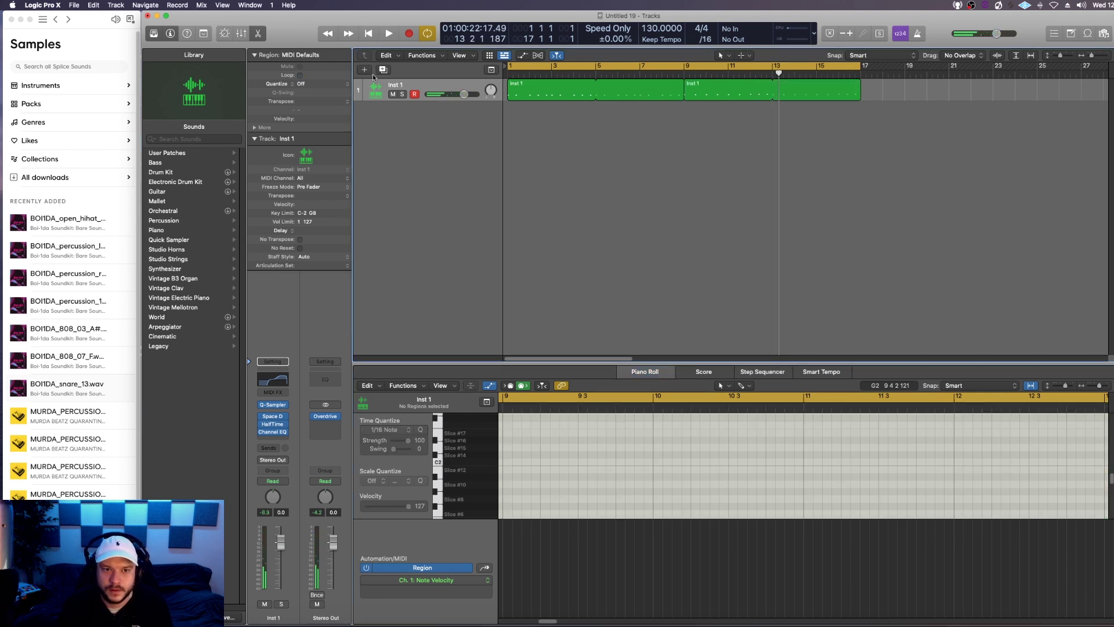
Create one new software instrument track and load Quick Sampler as its instrument
key("alt+super+n")
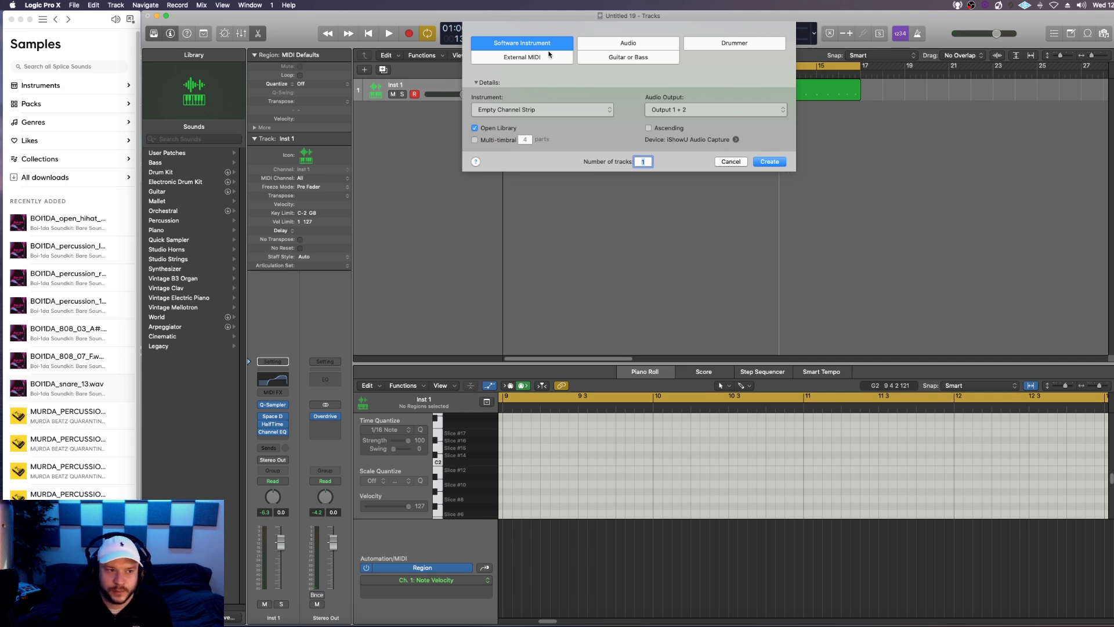
left_click(769, 162)
left_click(272, 419)
scroll(296, 522, "down", 3)
mouse_move(296, 505)
left_click(381, 505)
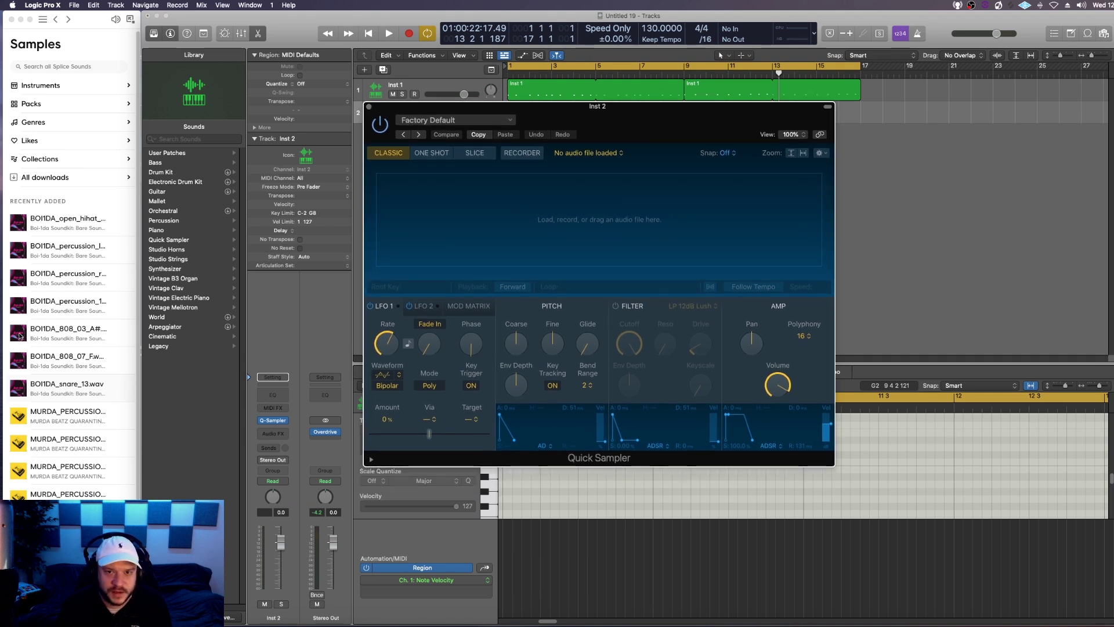
Audition 808 samples in Splice against the melody and load MURDA_808_DIOR_C.wav into the new track's Quick Sampler
left_click(389, 35)
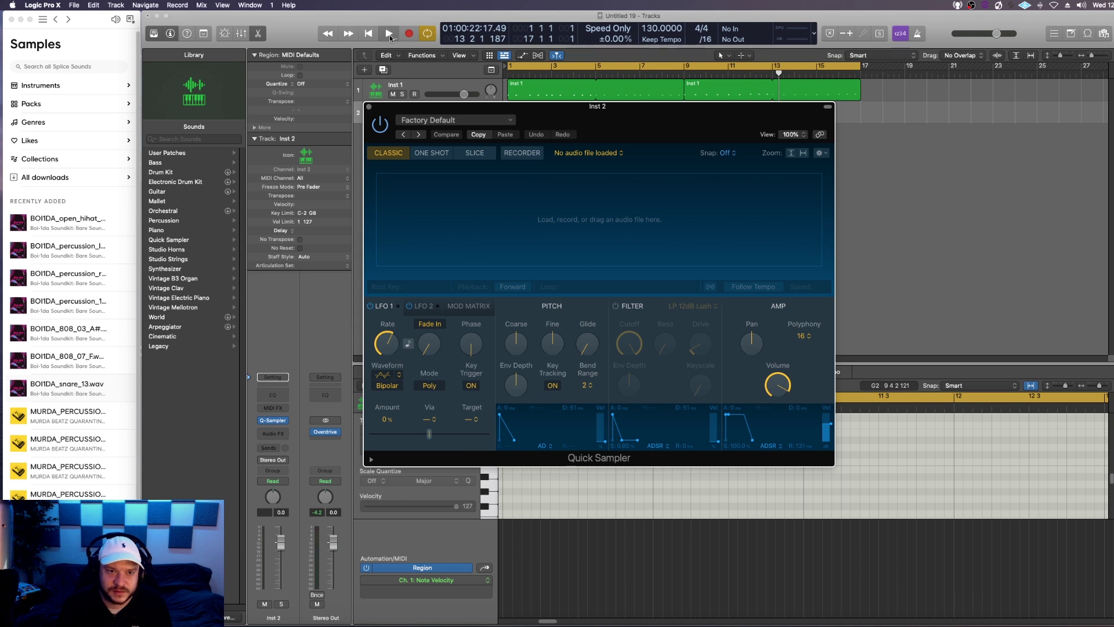
left_click(19, 336)
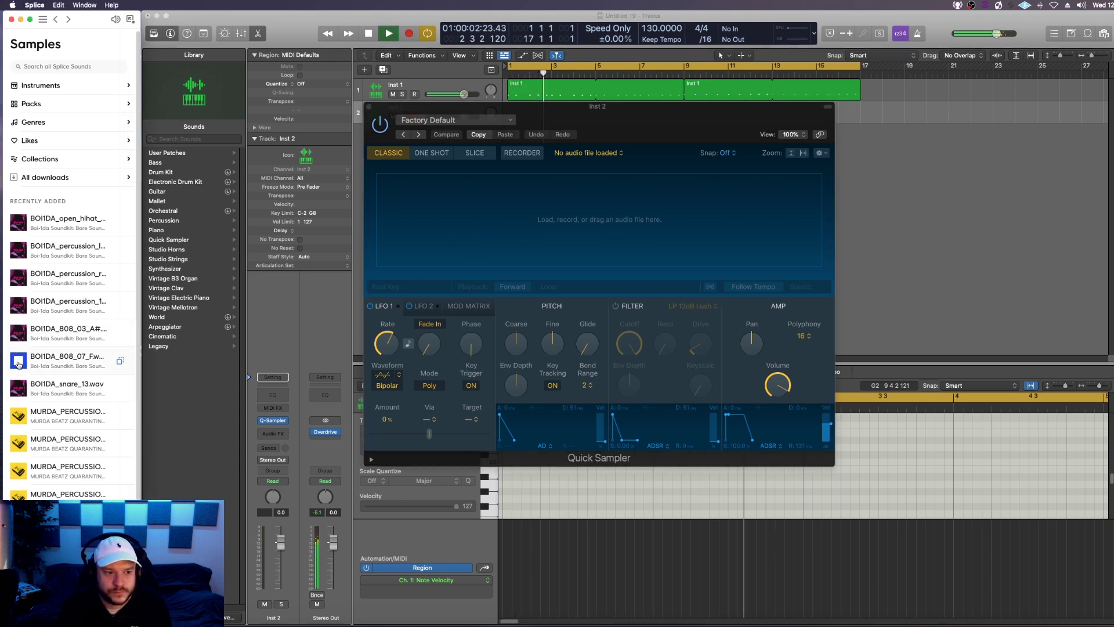
scroll(16, 390, "down", 4)
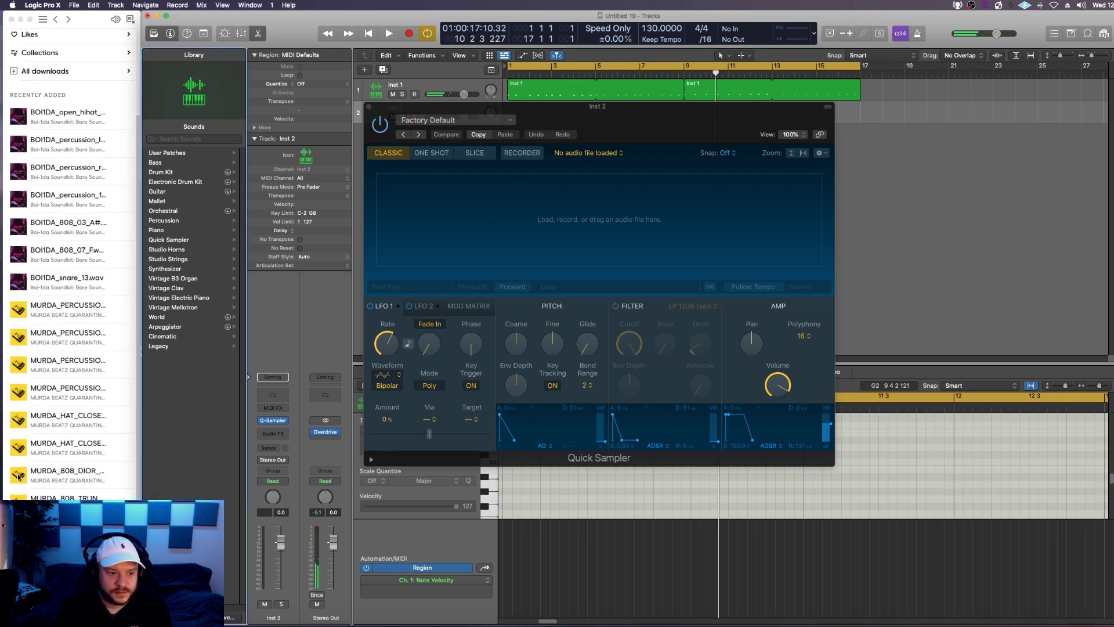
left_click(19, 477)
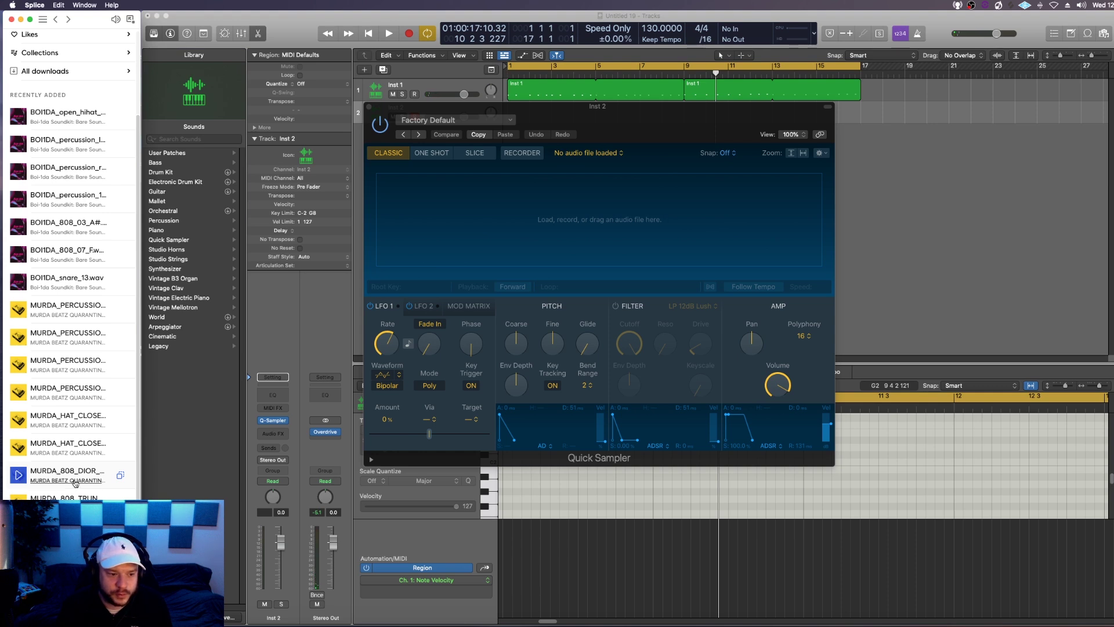
left_click_drag(46, 476, 477, 242)
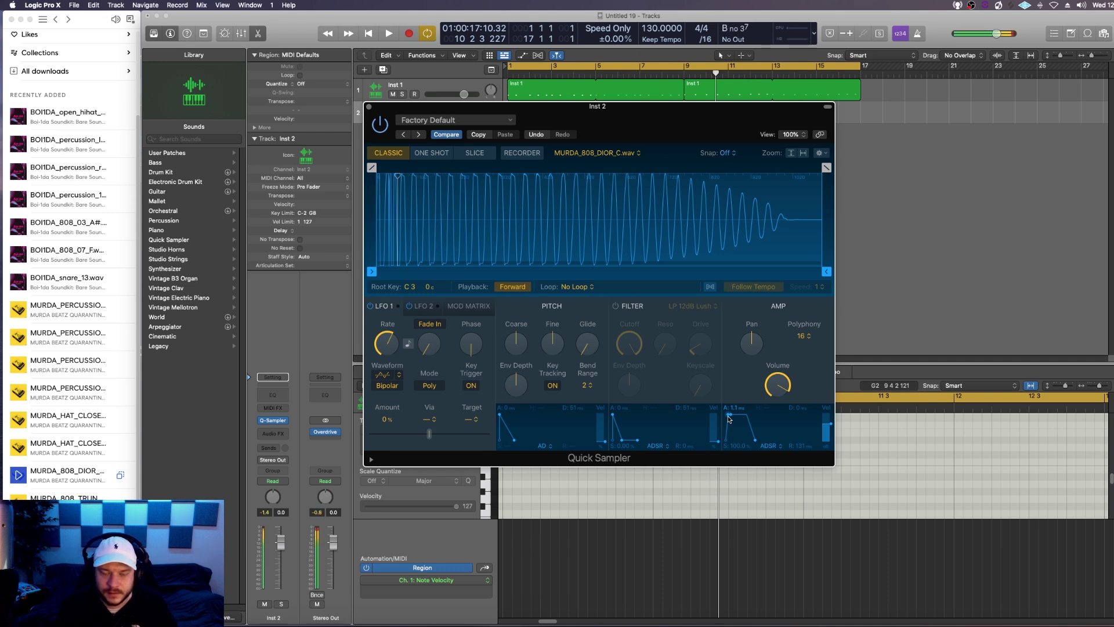
Switch the 808's Quick Sampler to One Shot mode with an amp attack of about 13 ms and a polyphony of 1
left_click(439, 155)
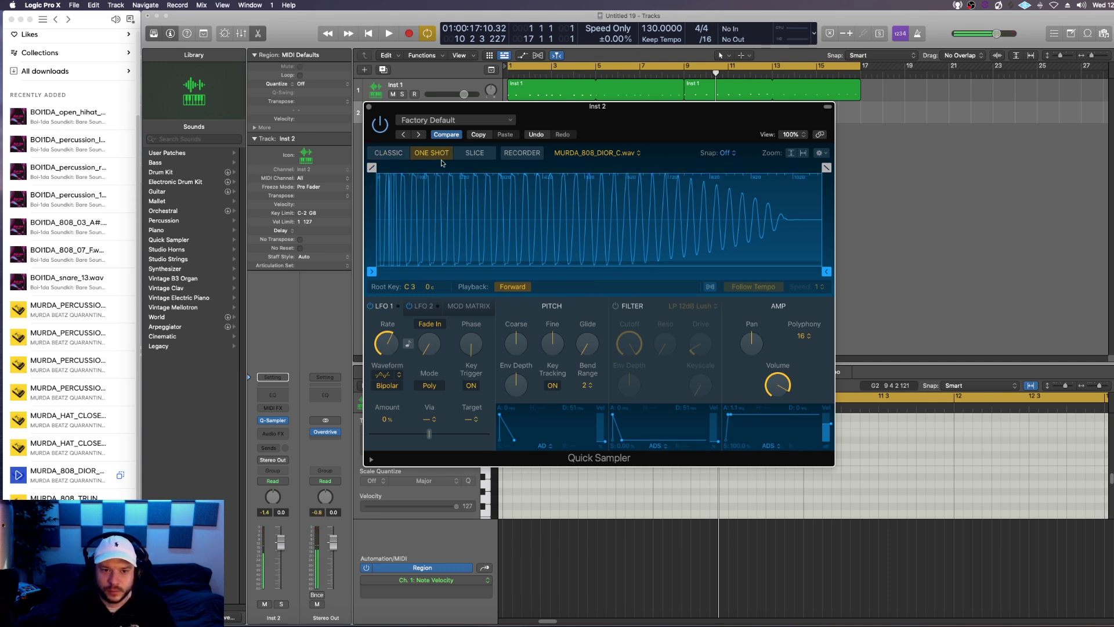
left_click_drag(729, 416, 731, 418)
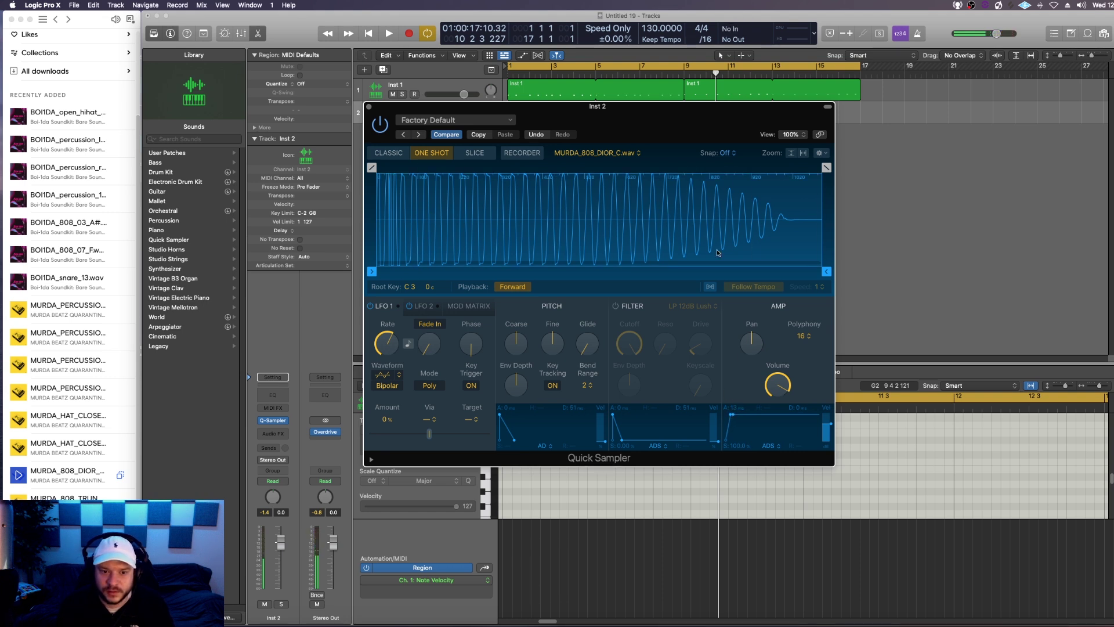
left_click(801, 336)
left_click(802, 254)
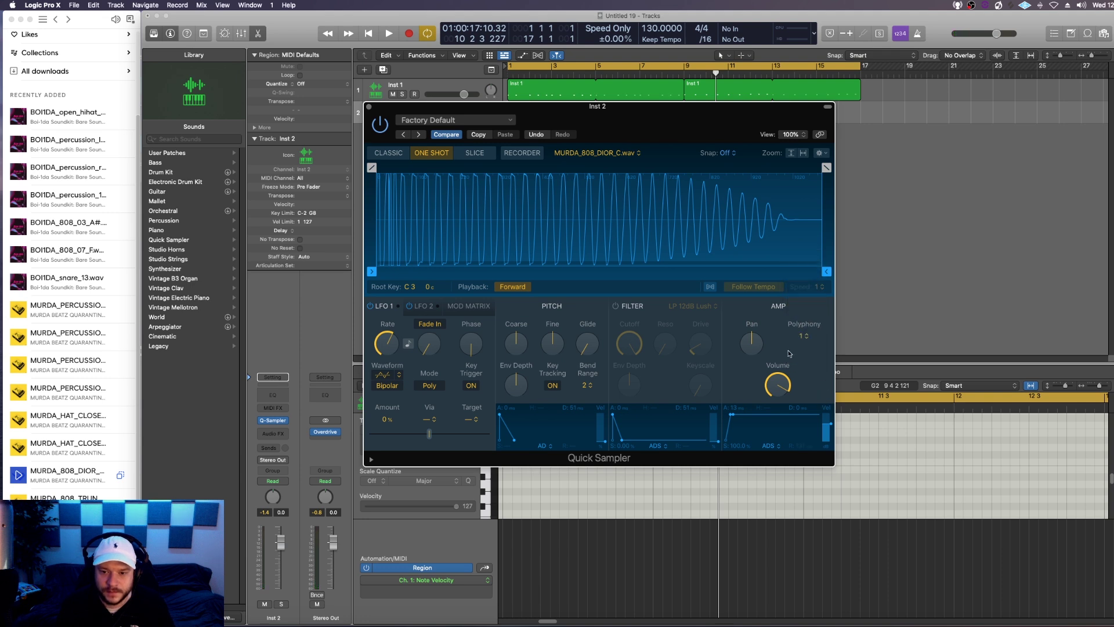
Shape the 808's amp envelope with 0% sustain, a 120 ms attack and a decay of about 686 ms
left_click_drag(734, 418, 778, 449)
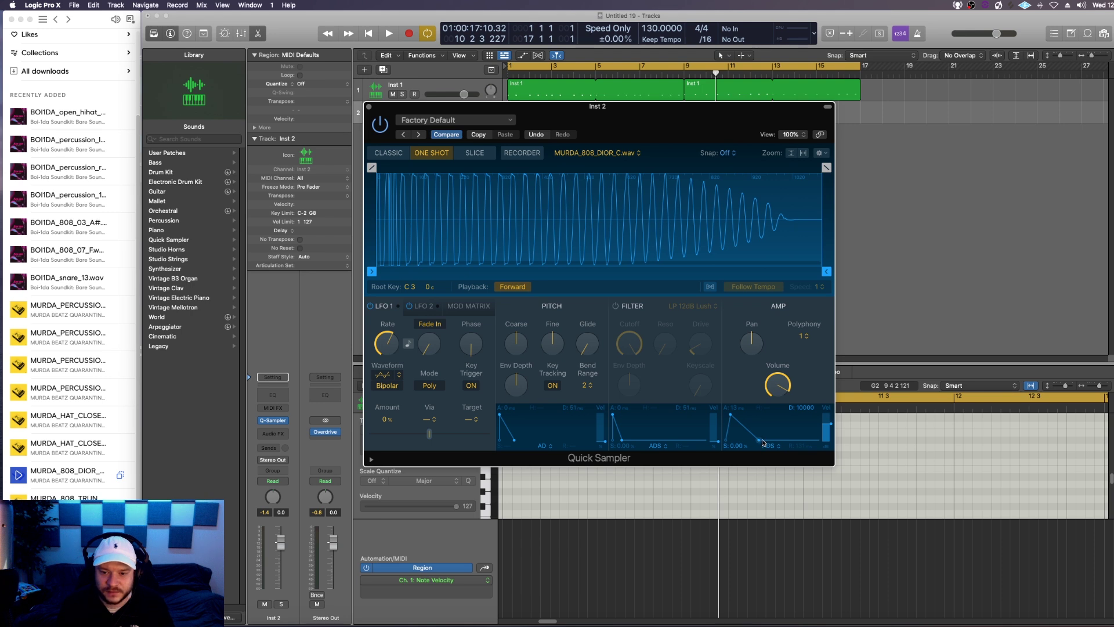
left_click_drag(762, 441, 750, 445)
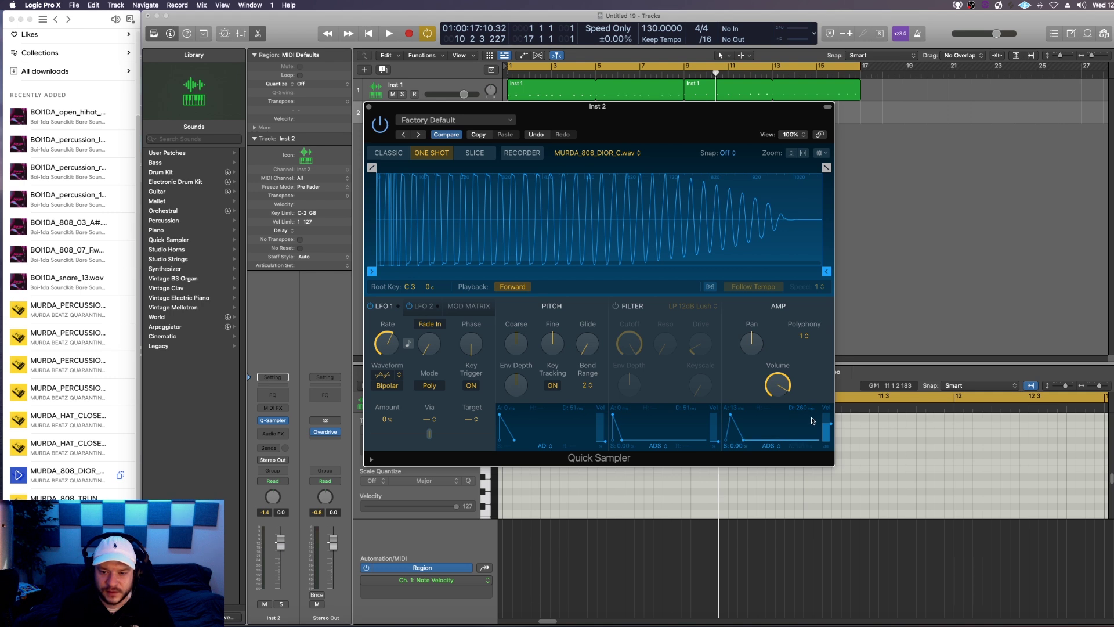
left_click_drag(744, 440, 746, 441)
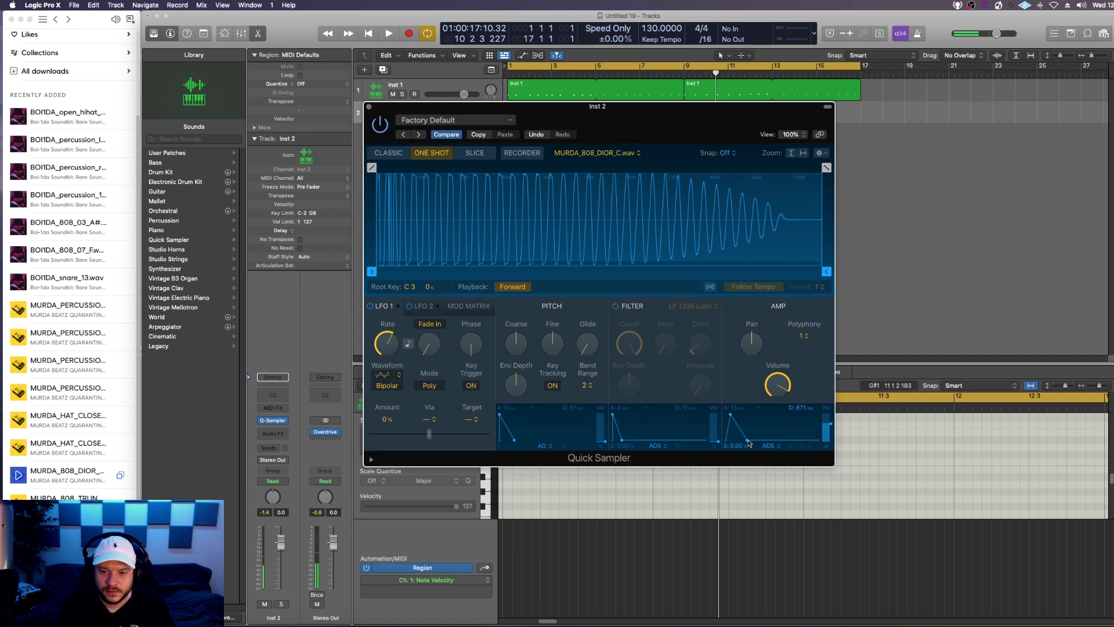
left_click_drag(748, 443, 747, 442)
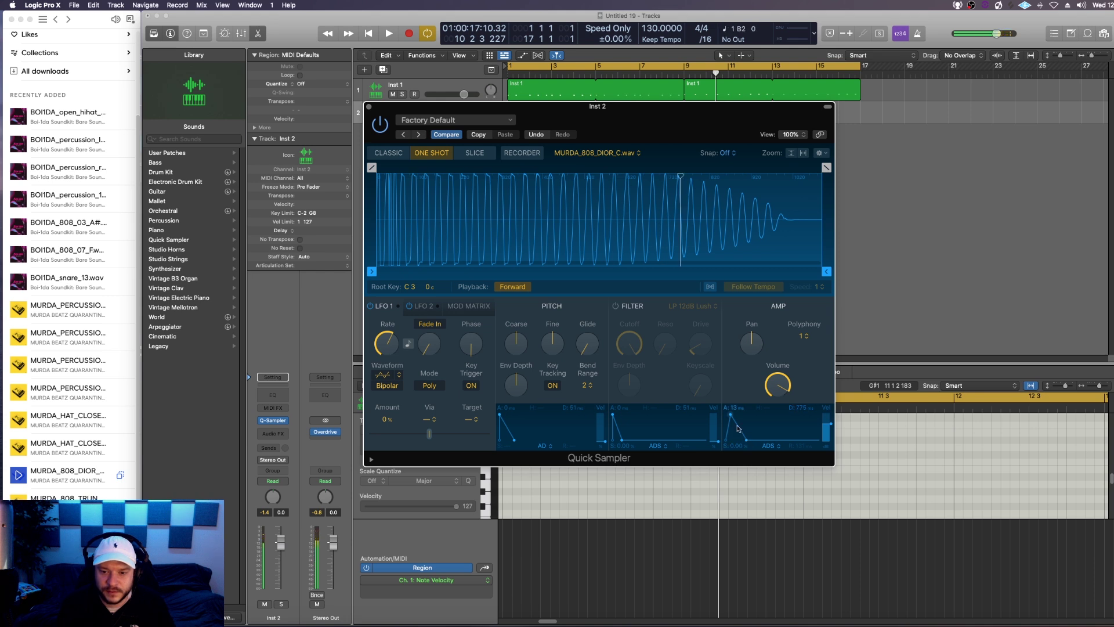
left_click_drag(734, 416, 736, 418)
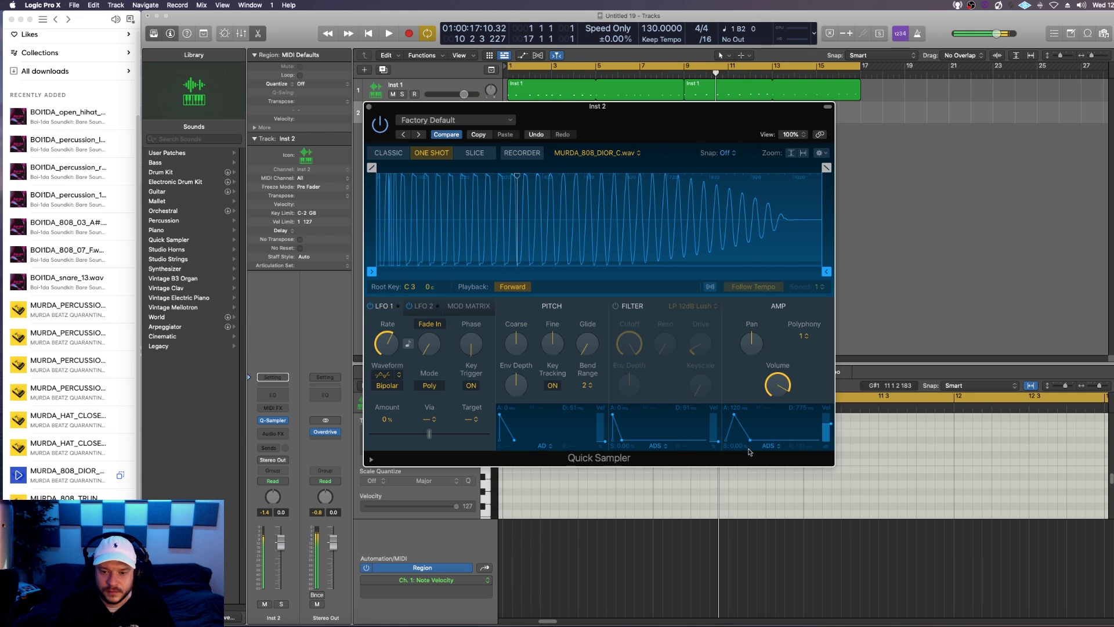
left_click_drag(750, 441, 750, 441)
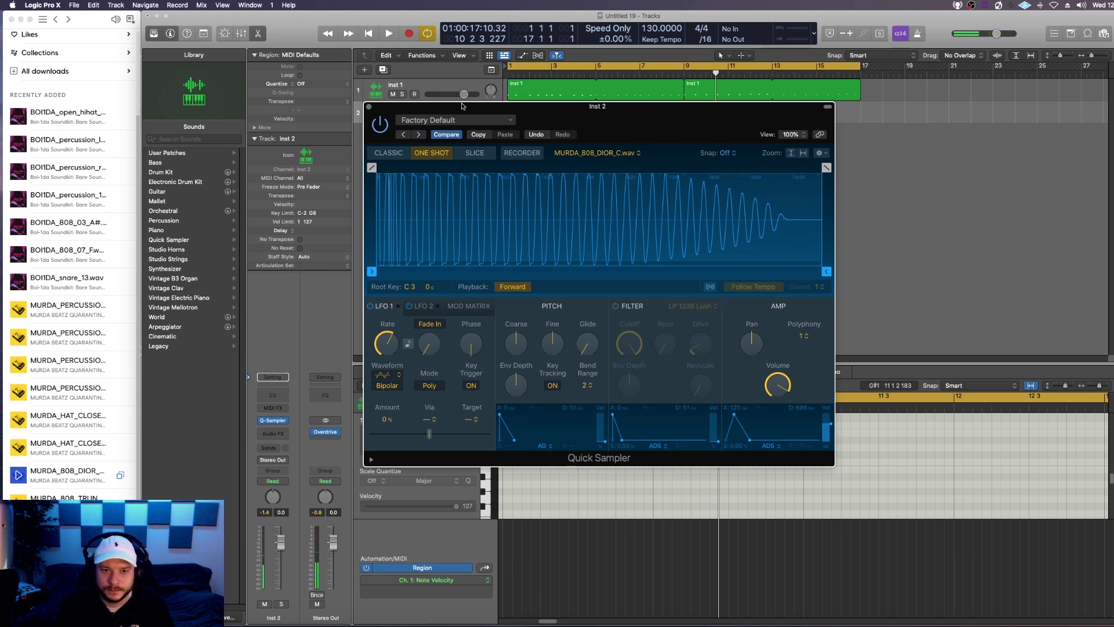
left_click(369, 107)
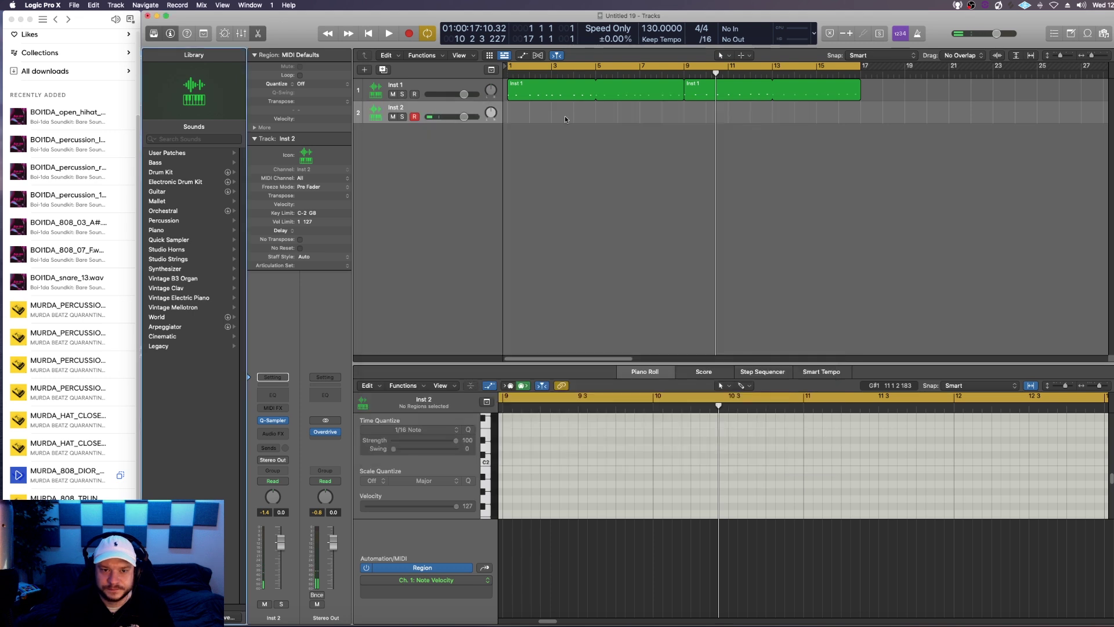
Rehearse the 808 during playback and record a seven-note pattern on Inst 2 over bars 1 to 4
left_click(392, 34)
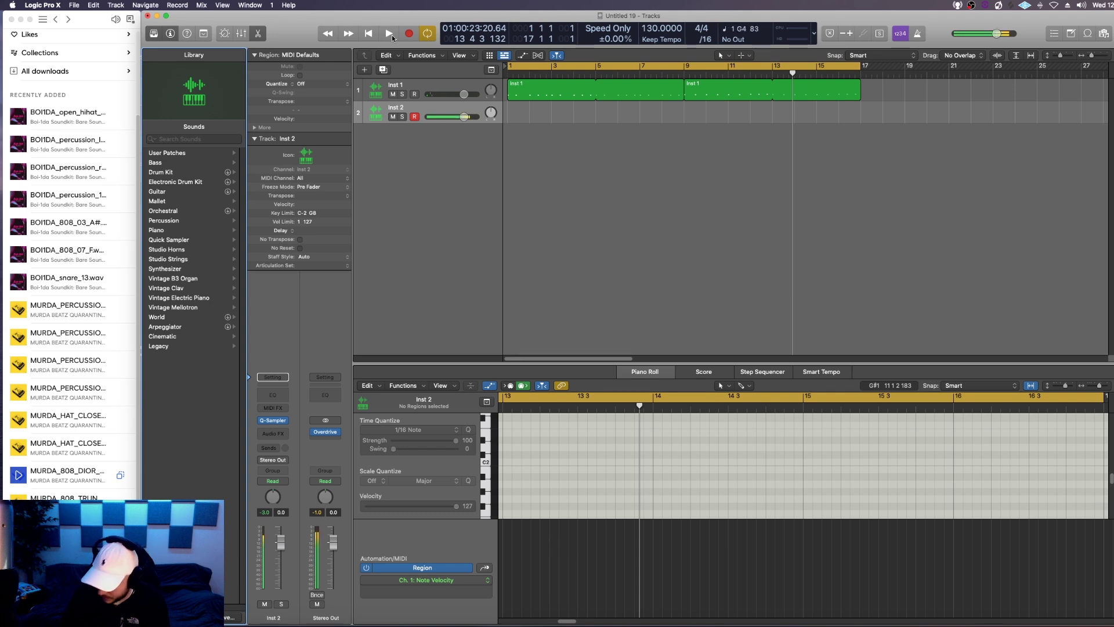
key("r")
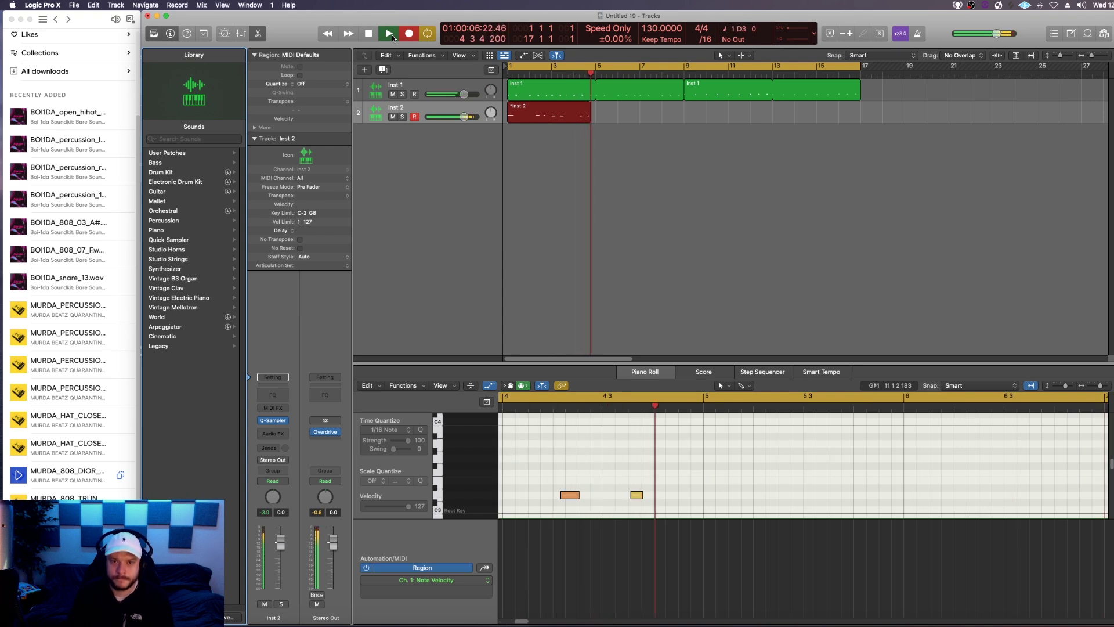
key("space")
Raise all recorded 808 notes to velocity 127 and quantize them to 1/8 Note
left_click(629, 465)
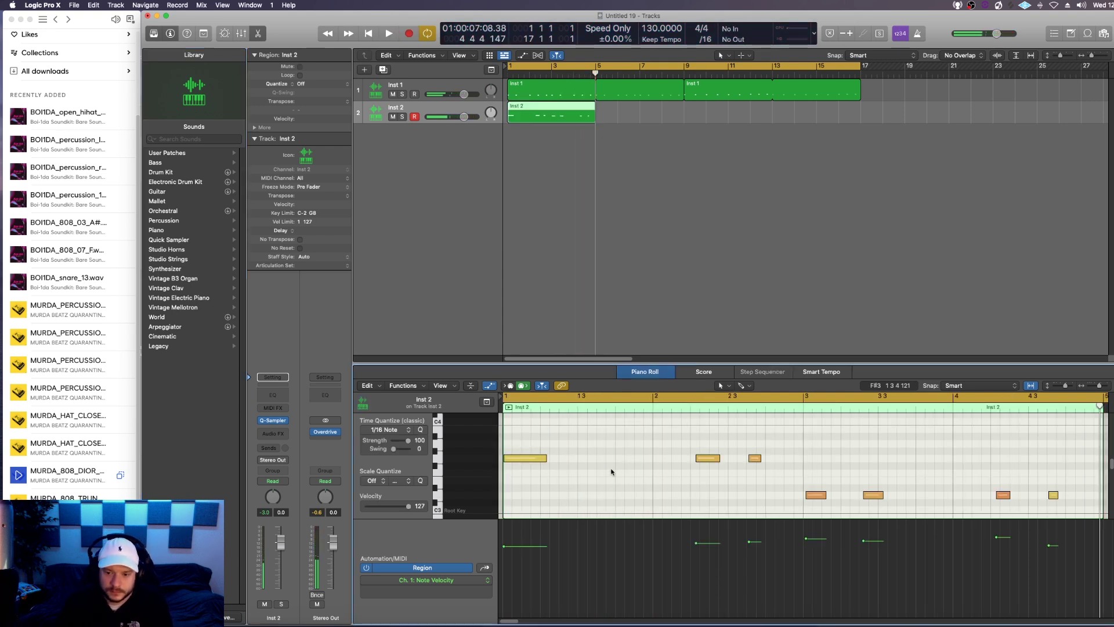
key("super+a")
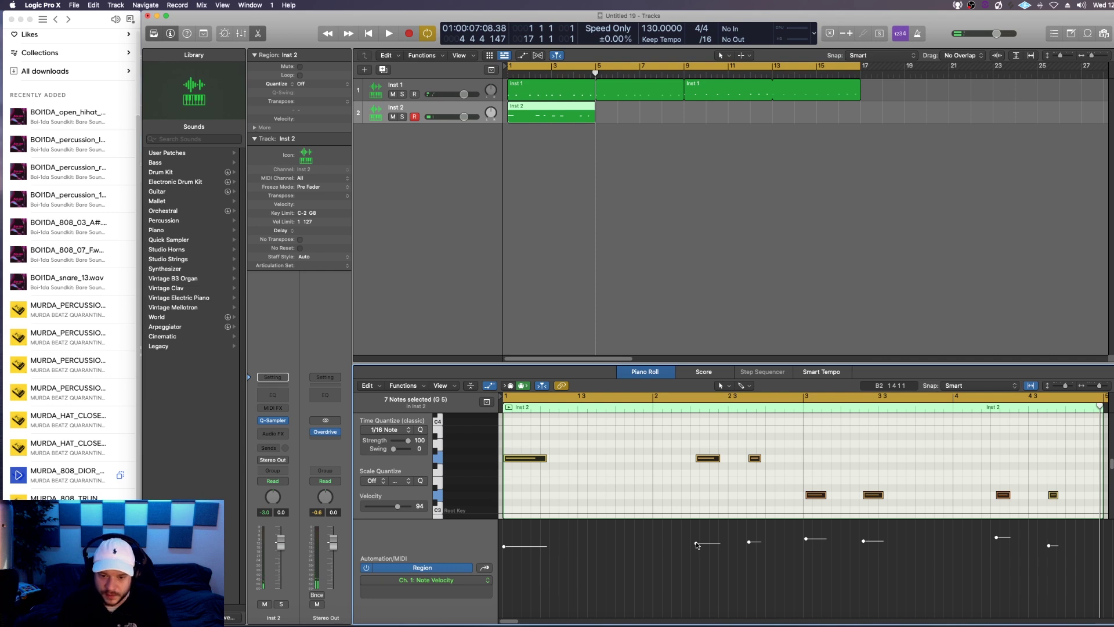
left_click_drag(696, 544, 691, 378)
key("q")
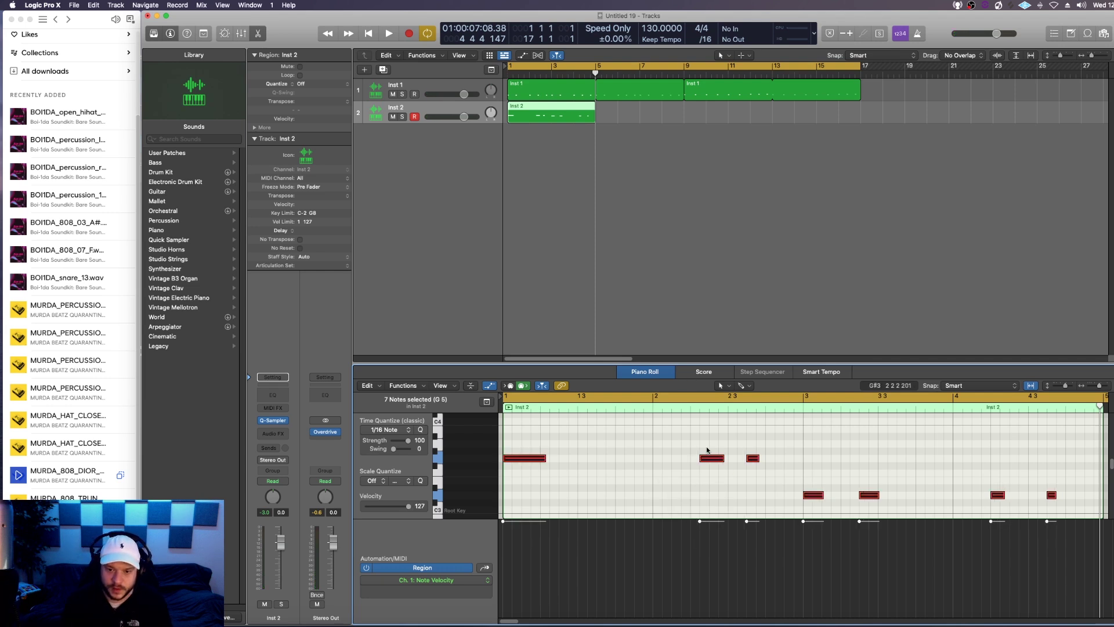
left_click(391, 430)
left_click(390, 479)
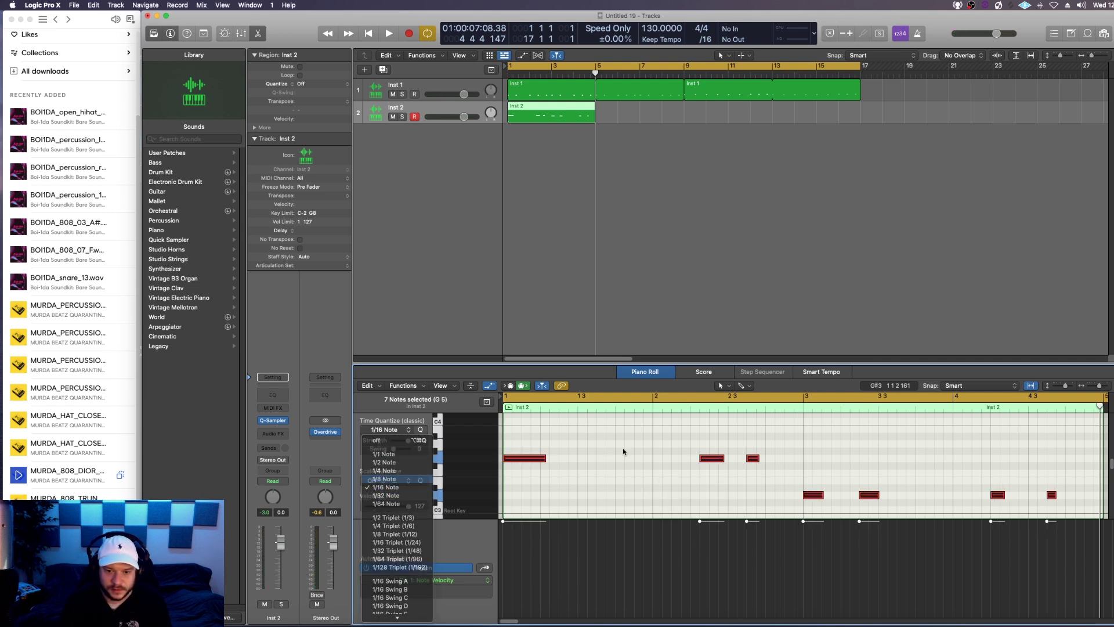
left_click(665, 429)
Raise the 808's amp attack to 222 ms in Quick Sampler and check it by playing the opening bars
key("space")
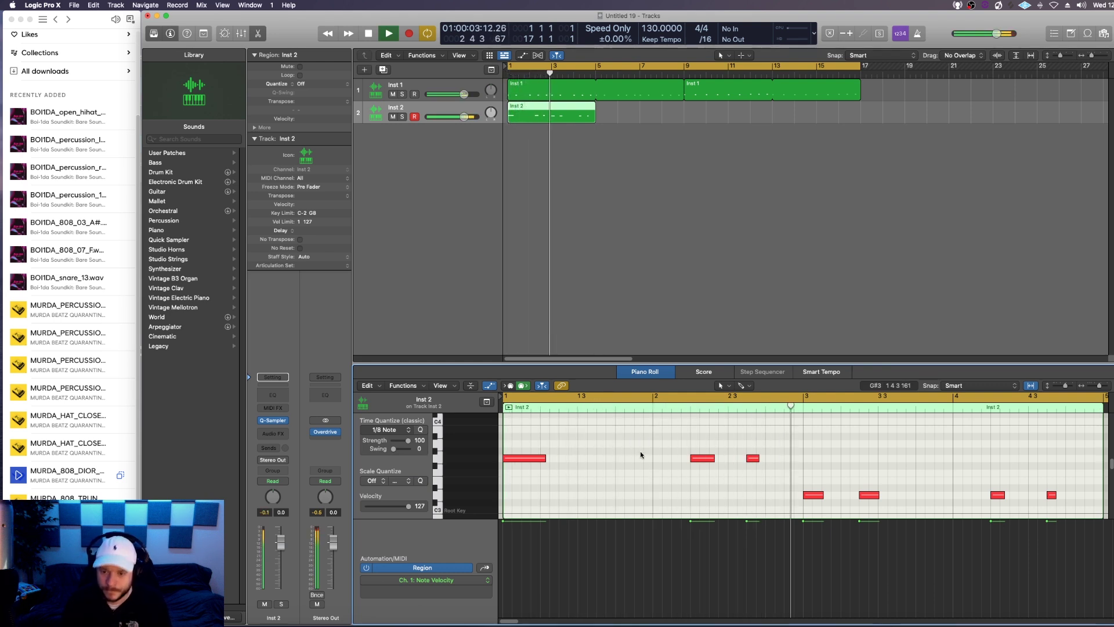
left_click(273, 420)
key("space")
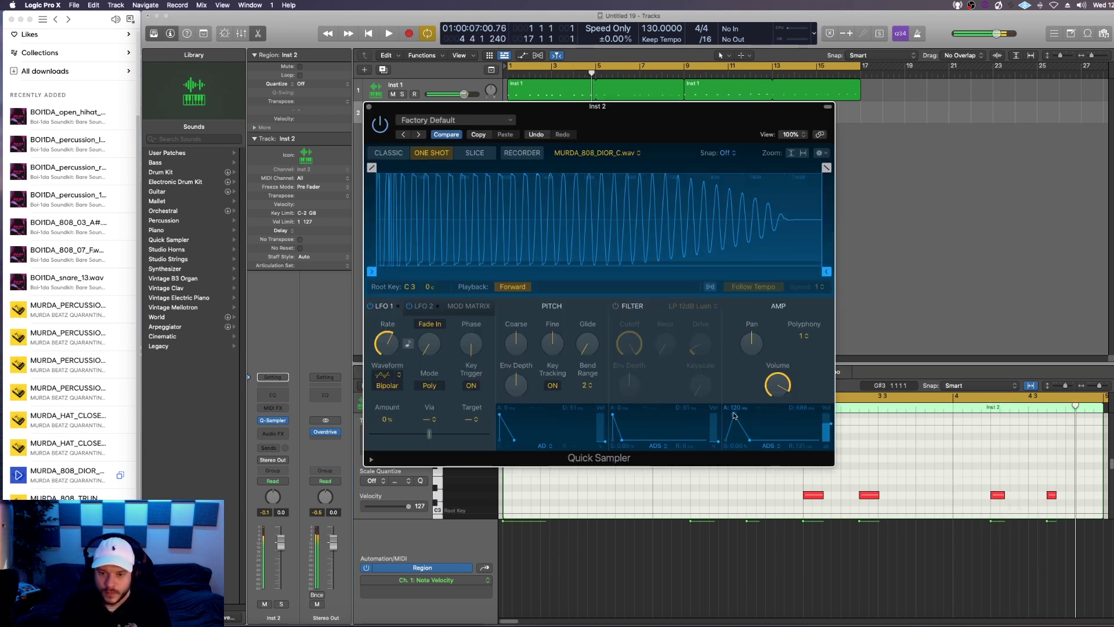
left_click_drag(748, 425, 755, 435)
key("space")
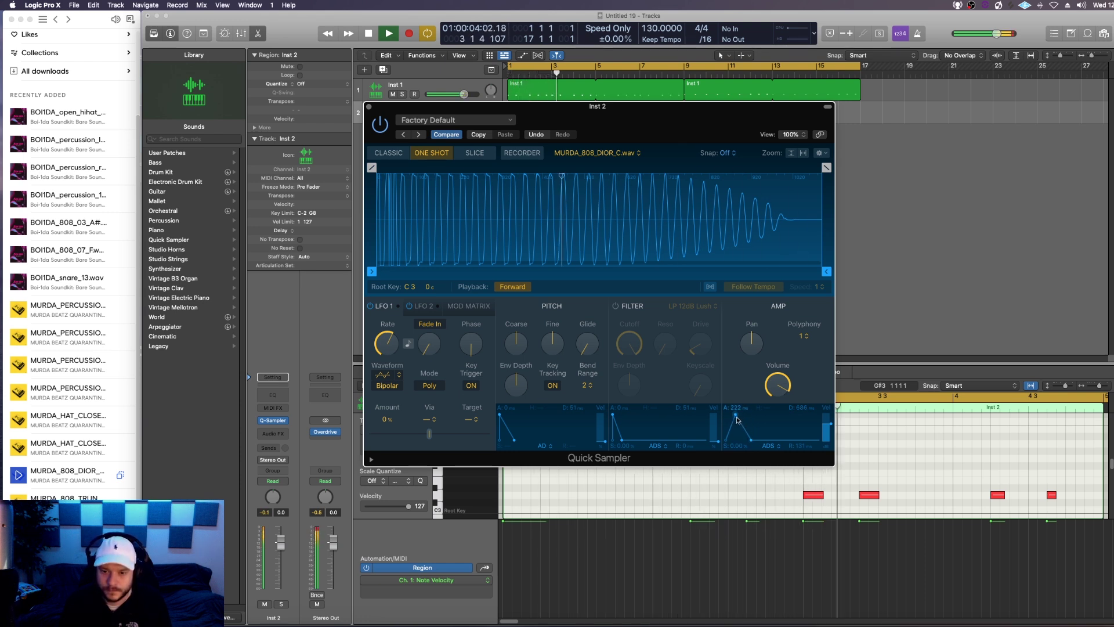
left_click(370, 107)
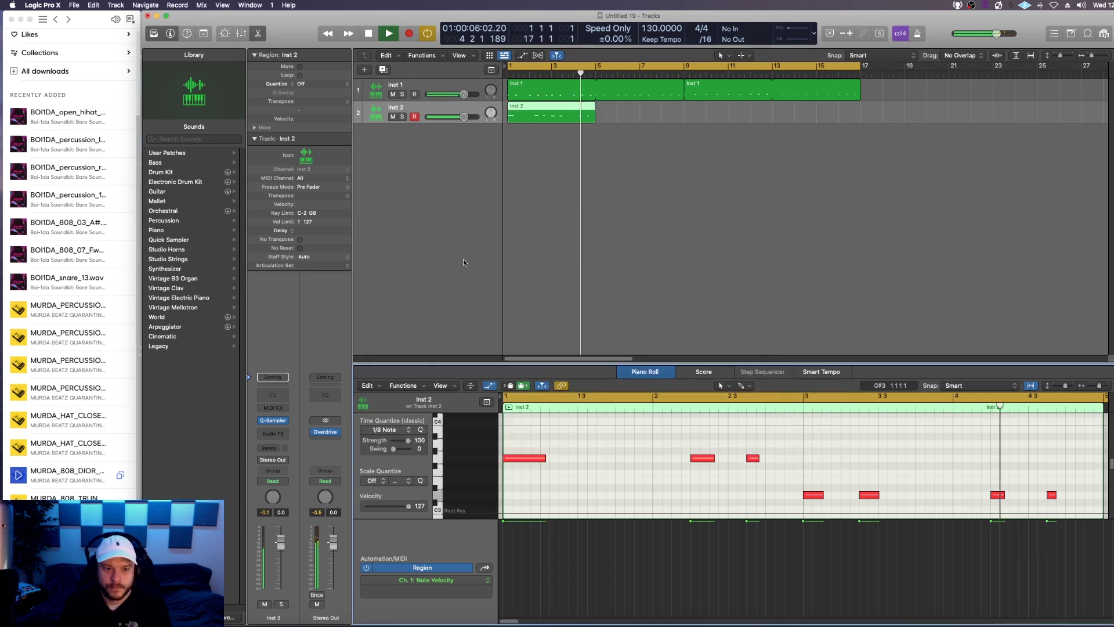
key("space")
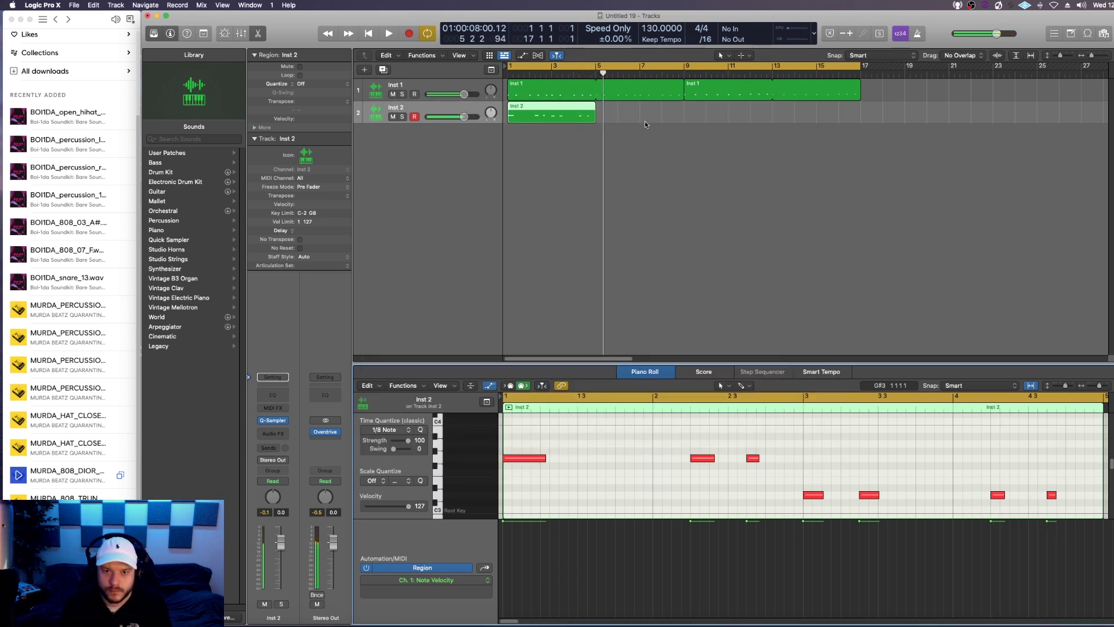
Loop the Inst 2 region out to bar 17 and lower the track volume to -2.8 dB during playback
left_click_drag(595, 106, 862, 108)
key("space")
mouse_move(468, 120)
left_mouse_down()
mouse_move(462, 95)
mouse_move(459, 119)
left_mouse_up()
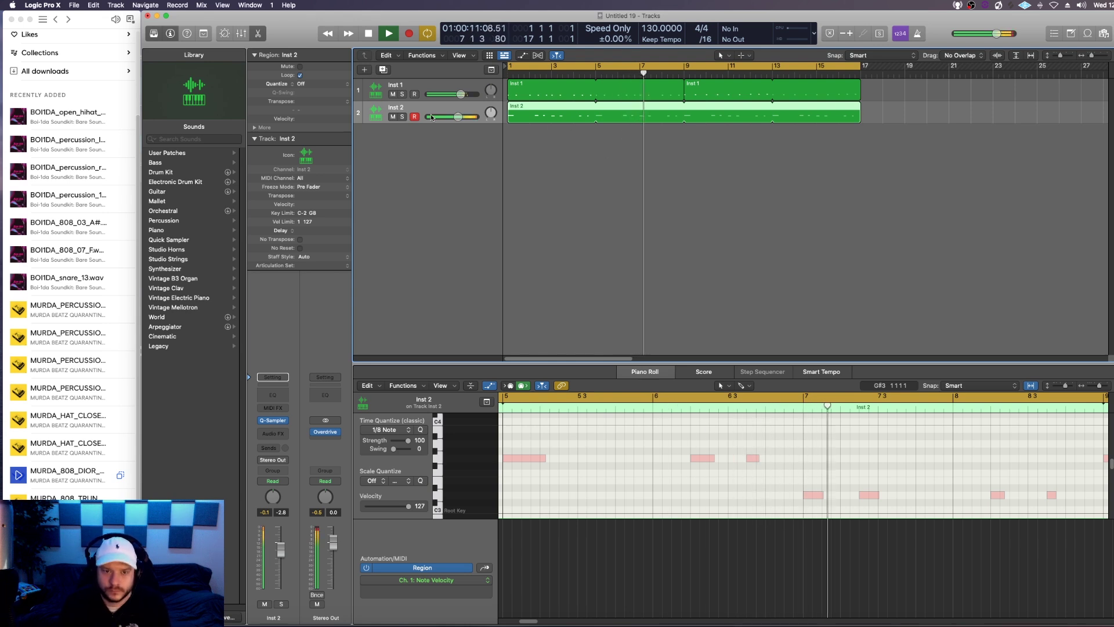
Shorten the 808's amp attack in Quick Sampler, trying 72 ms before a slight readjustment, and audition it during playback
key("v")
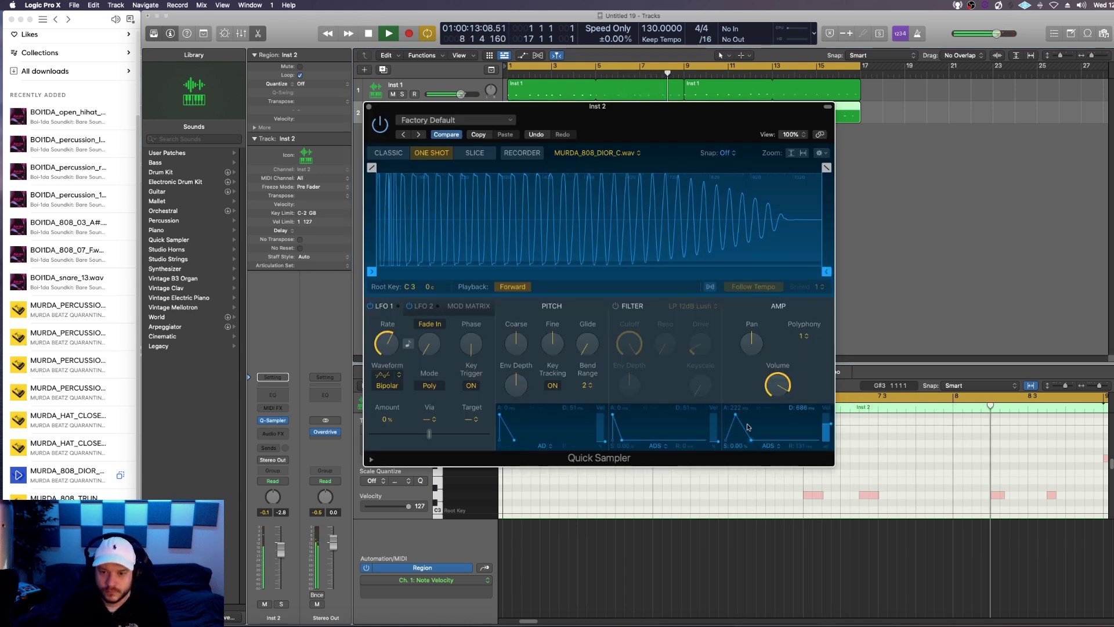
left_click_drag(735, 416, 732, 418)
key("space")
key("space")
key("space")
key("space")
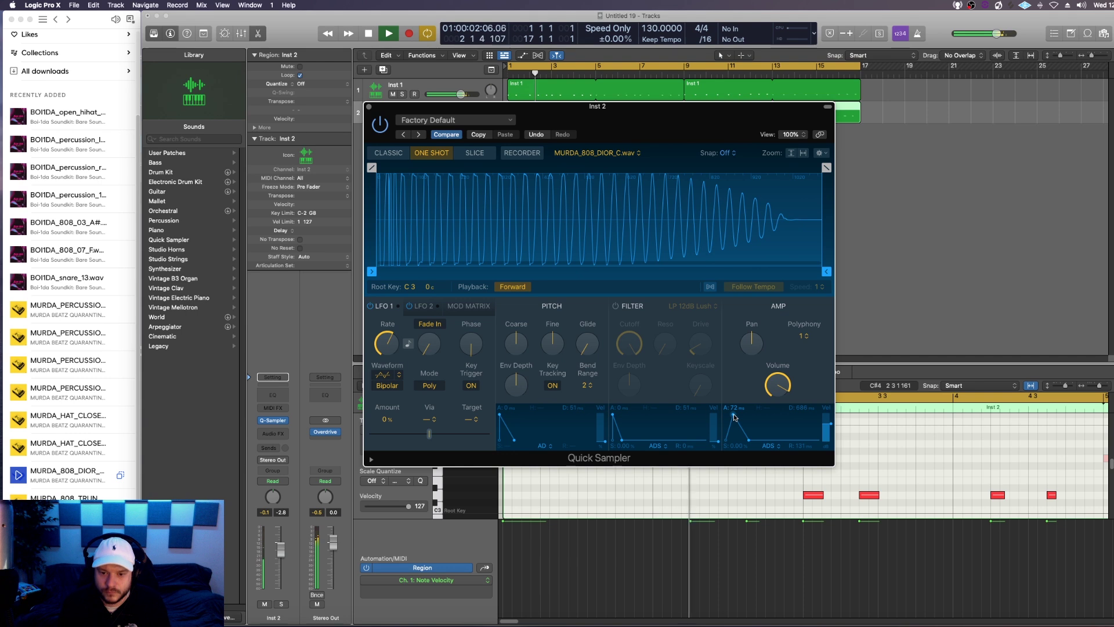
left_click_drag(734, 417, 735, 417)
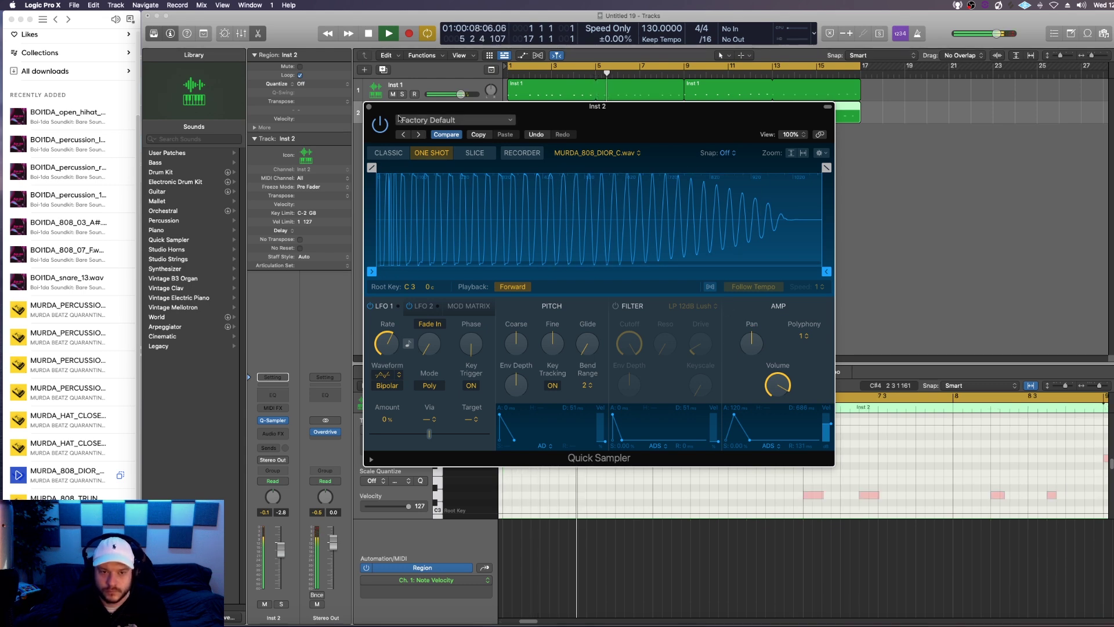
left_click(369, 107)
left_click(610, 158)
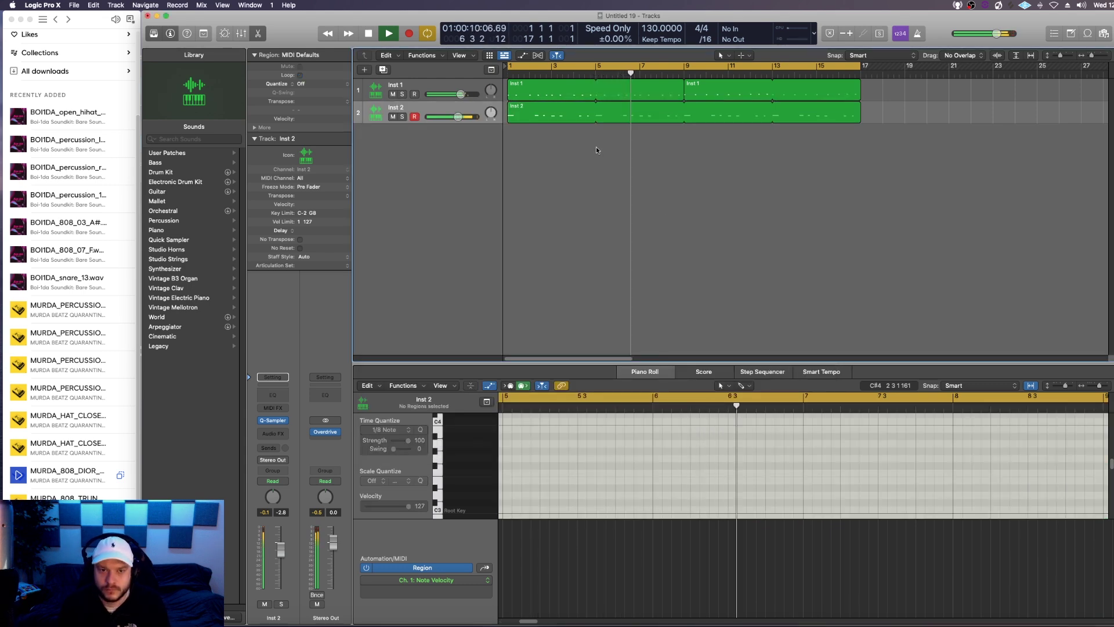
key("space")
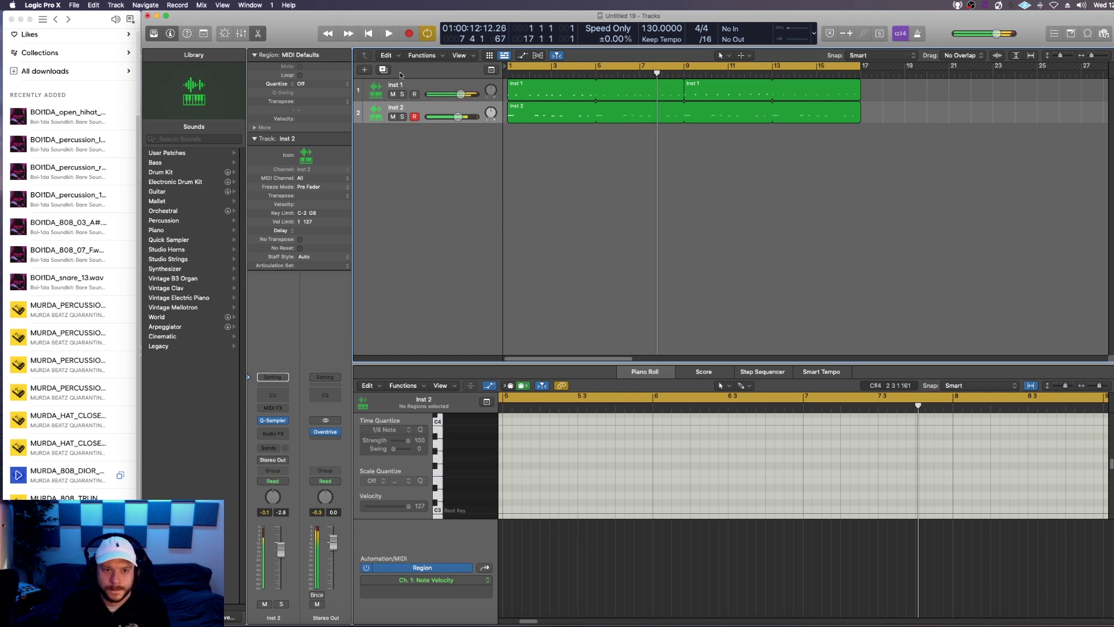
Create a software instrument track and load the Multi-Output version of Sampler on it
left_click(364, 71)
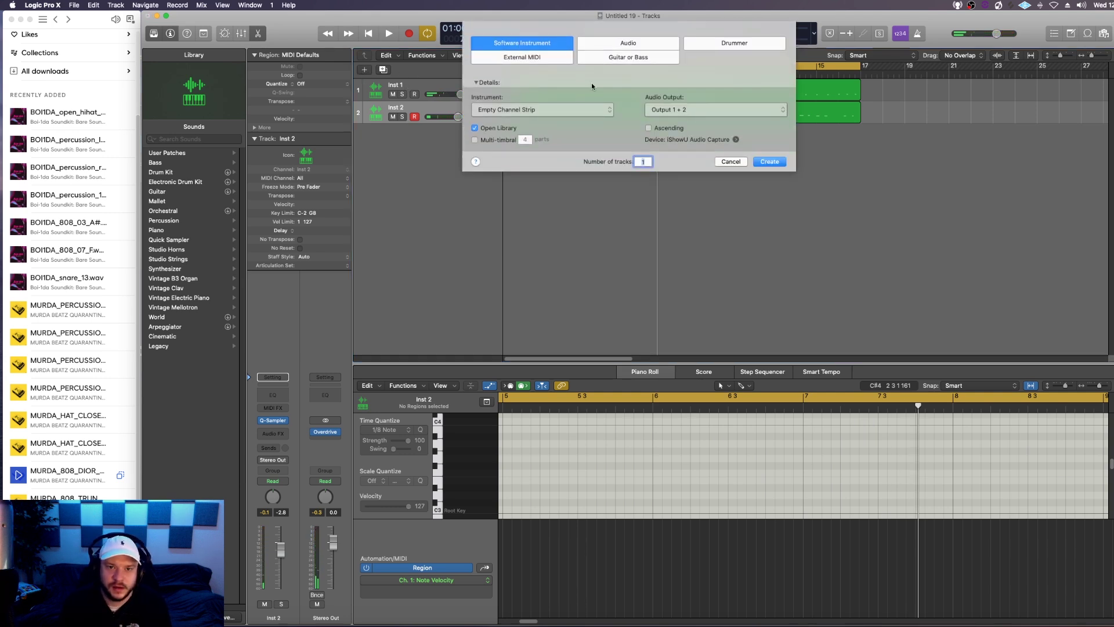
left_click(785, 162)
left_click(273, 420)
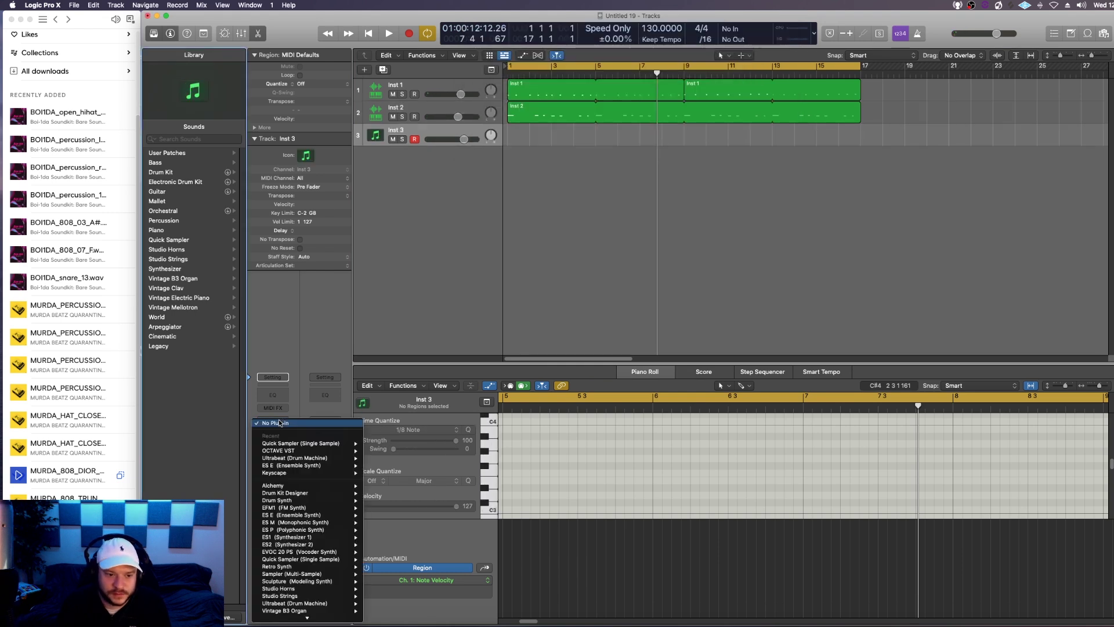
scroll(288, 482, "down", 3)
mouse_move(302, 506)
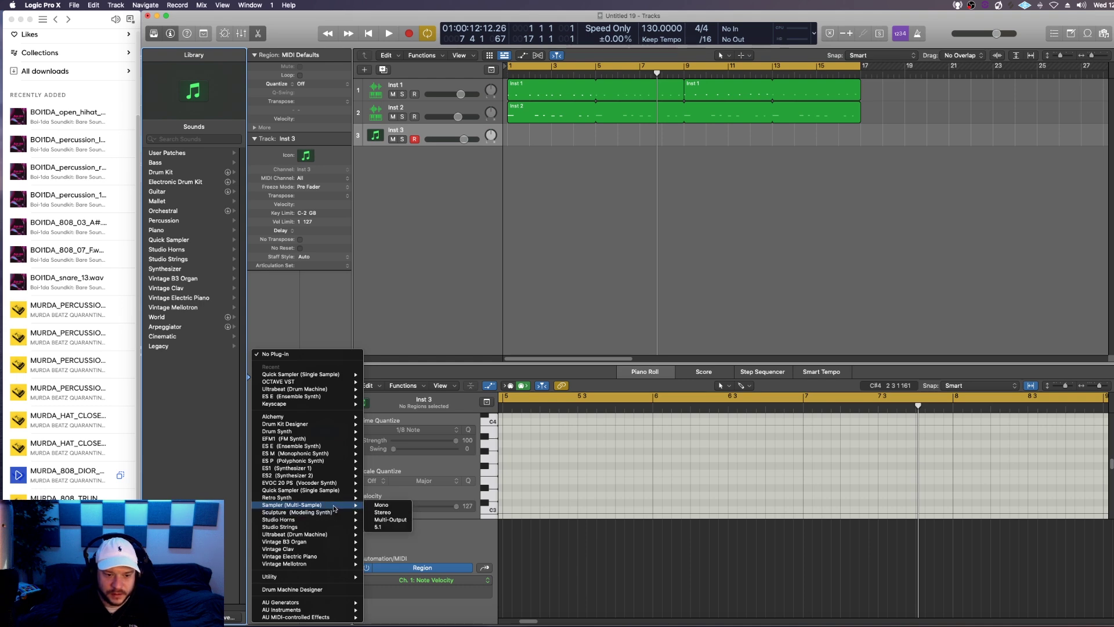
left_click(387, 520)
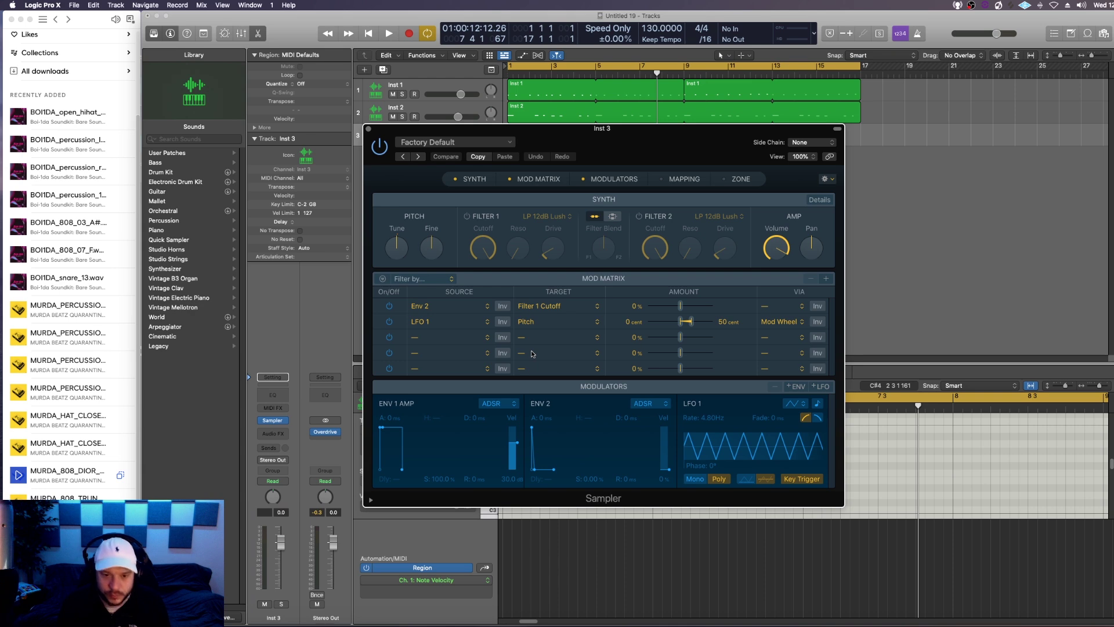
Show the mixer and add aux channels Aux 1 to Aux 15 for the Sampler outputs of Inst 3
key("x")
left_click_drag(437, 124, 605, 236)
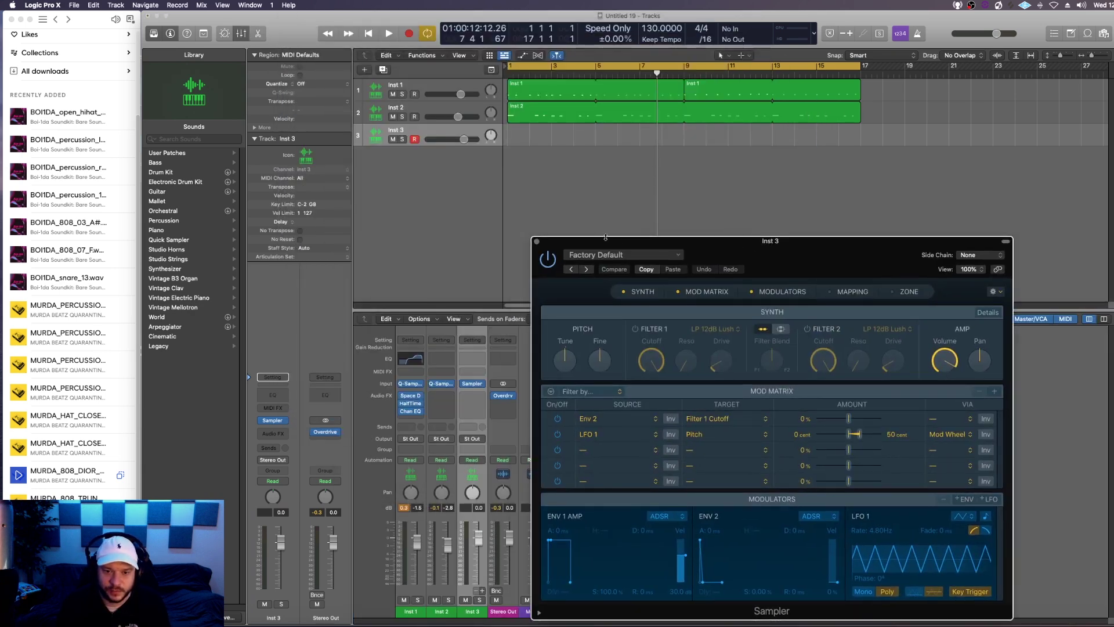
left_click(537, 241)
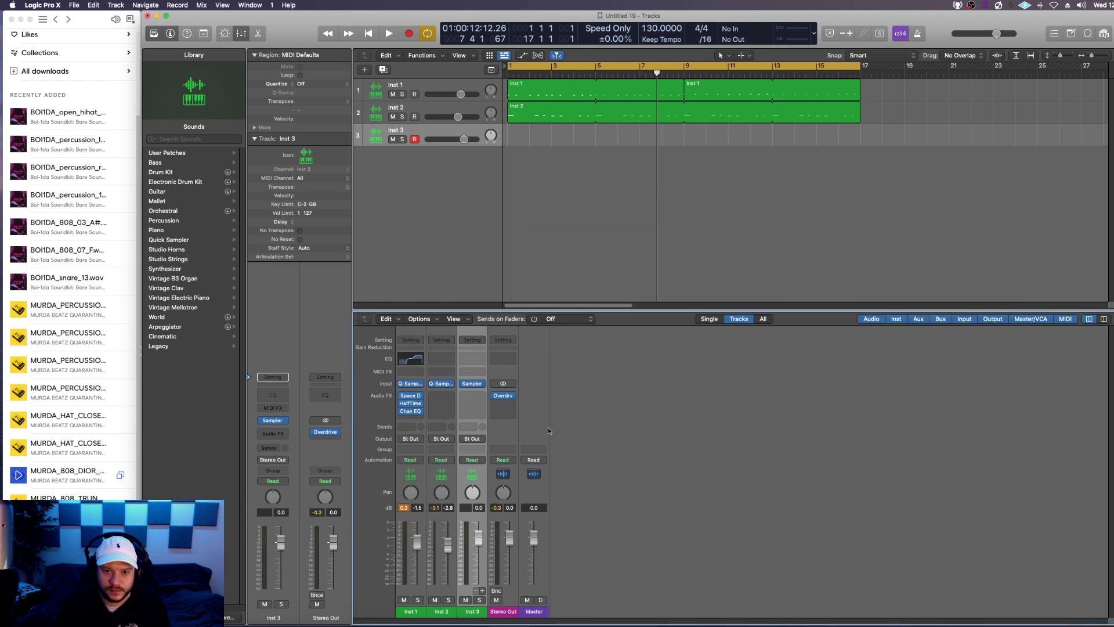
left_click(483, 591)
left_click(483, 591)
double_click(483, 591)
left_click(483, 591)
left_click(483, 591)
left_click(483, 591)
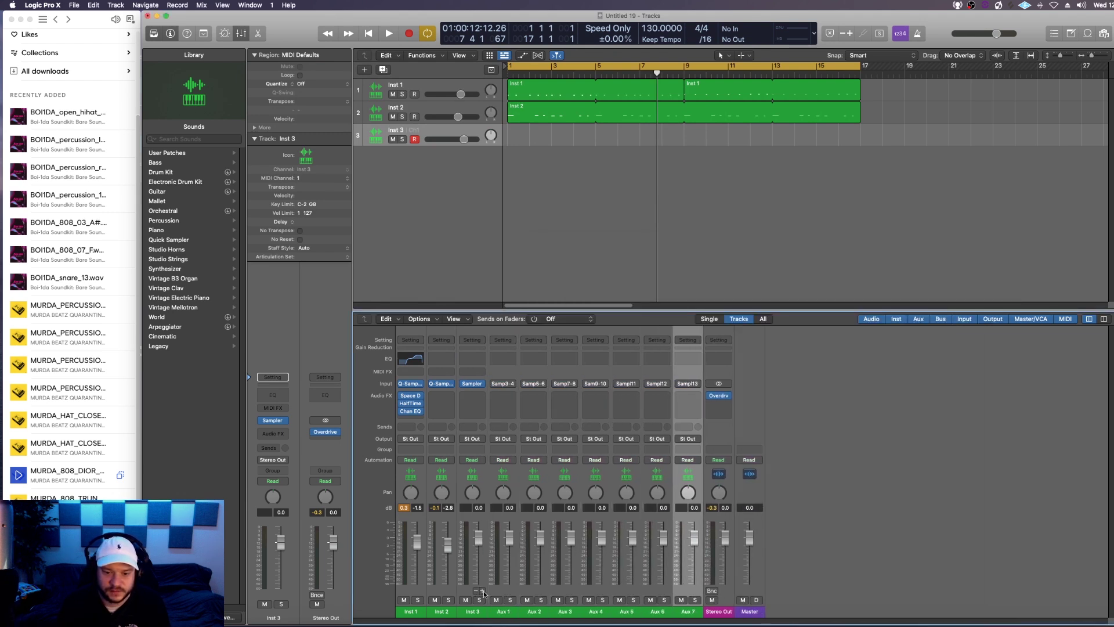
double_click(483, 591)
left_click(483, 591)
left_click(483, 591)
left_click(482, 590)
left_click(483, 591)
left_click(483, 591)
left_click(483, 591)
left_click(483, 591)
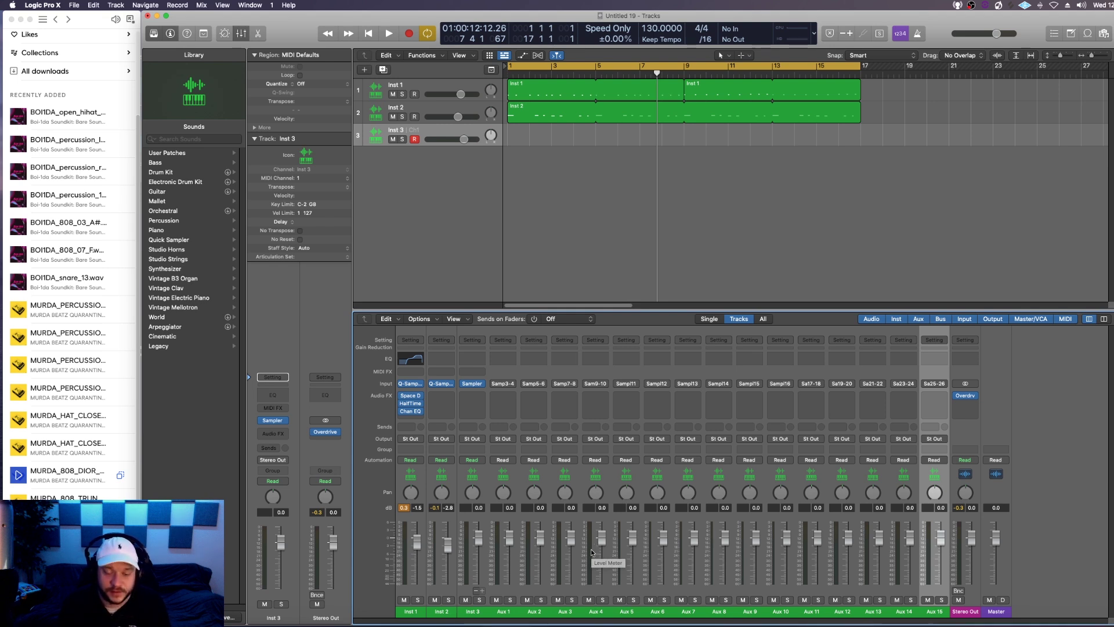
Reopen the Inst 3 Sampler, hide its Mod Matrix and Modulators, and show the Mapping section
mouse_move(474, 386)
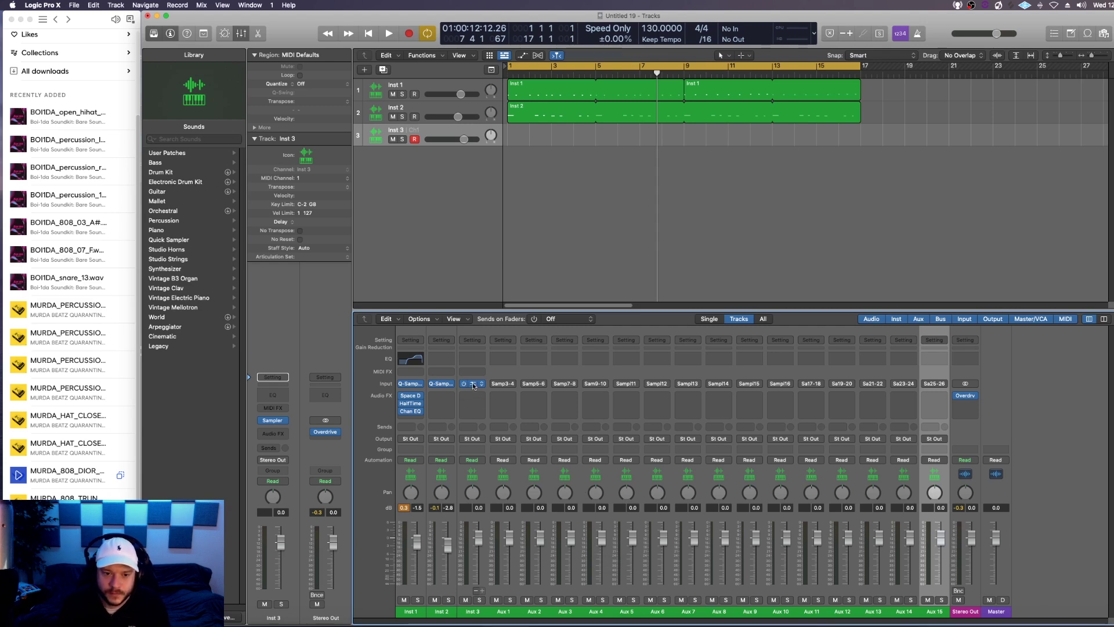
left_click_drag(732, 257, 548, 199)
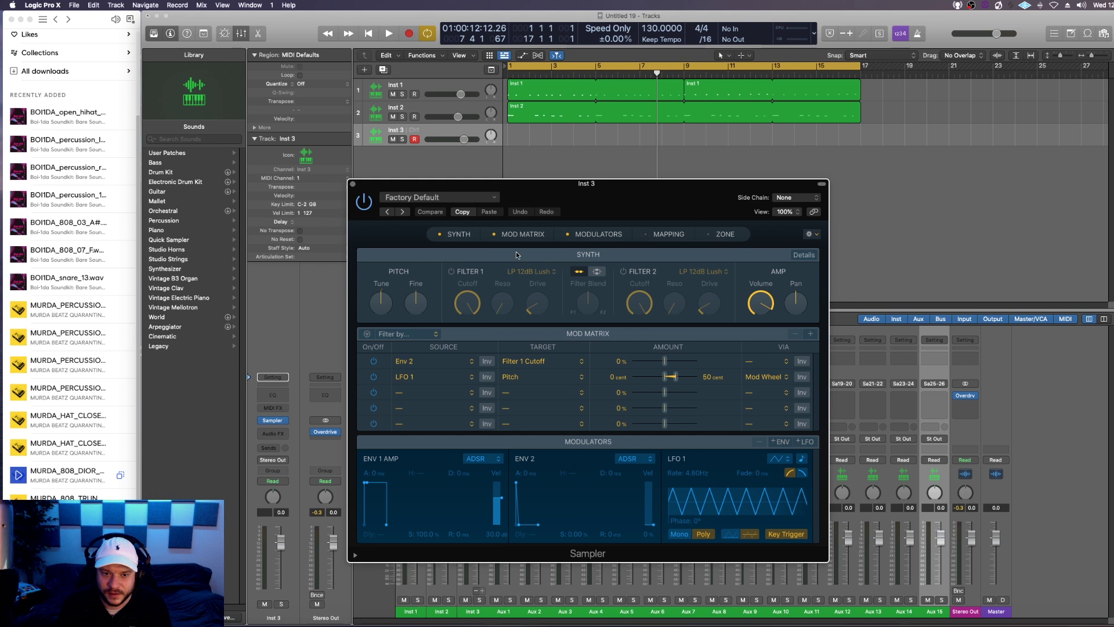
left_click(496, 235)
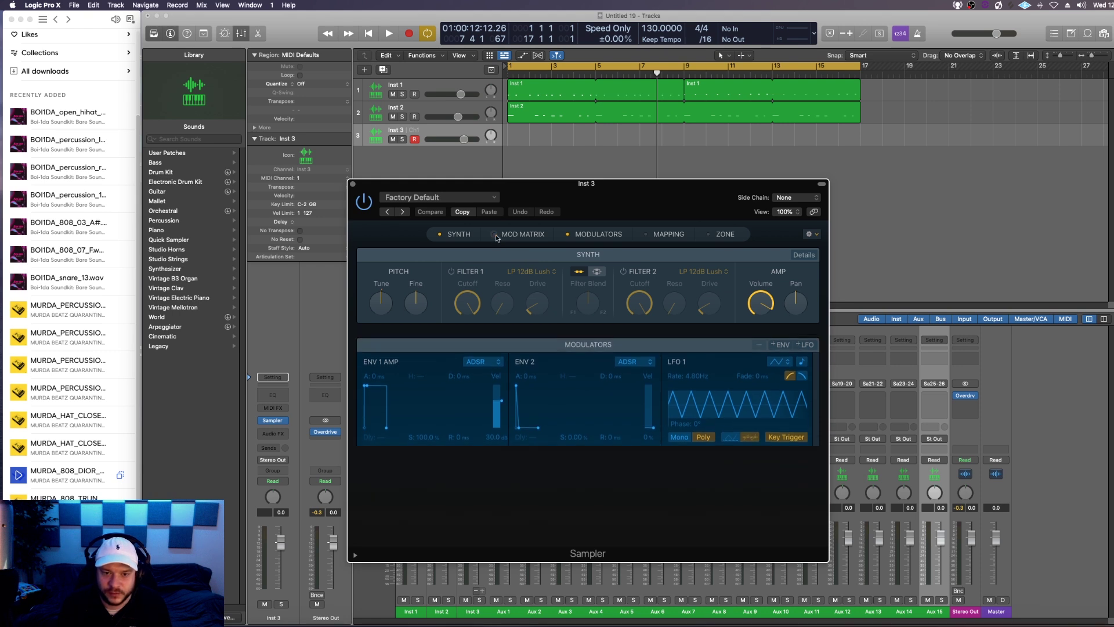
left_click(569, 234)
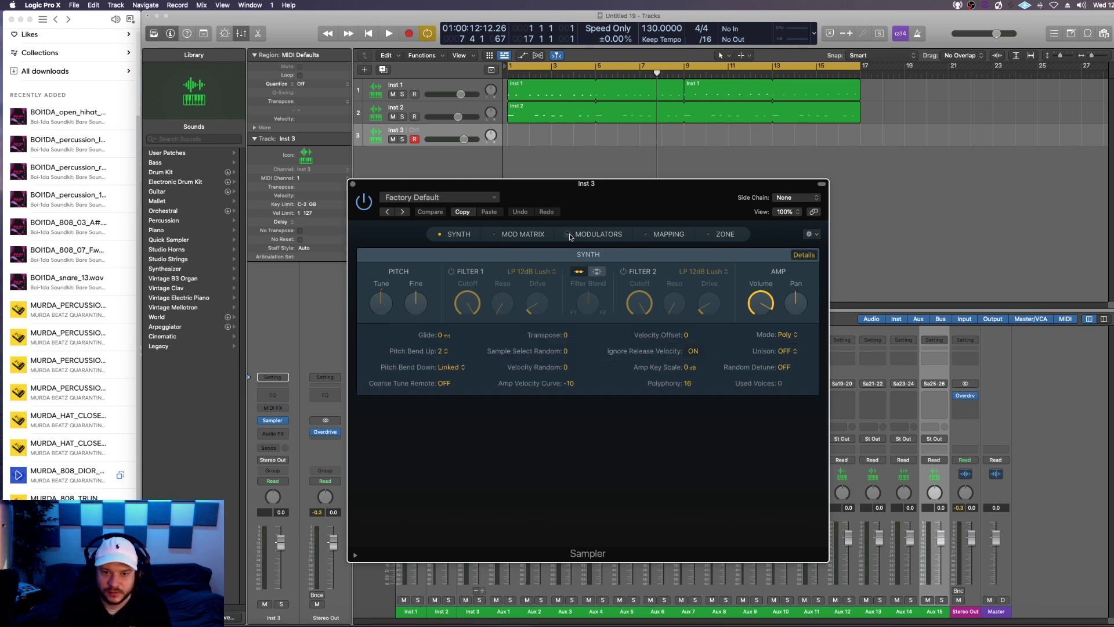
left_click(647, 235)
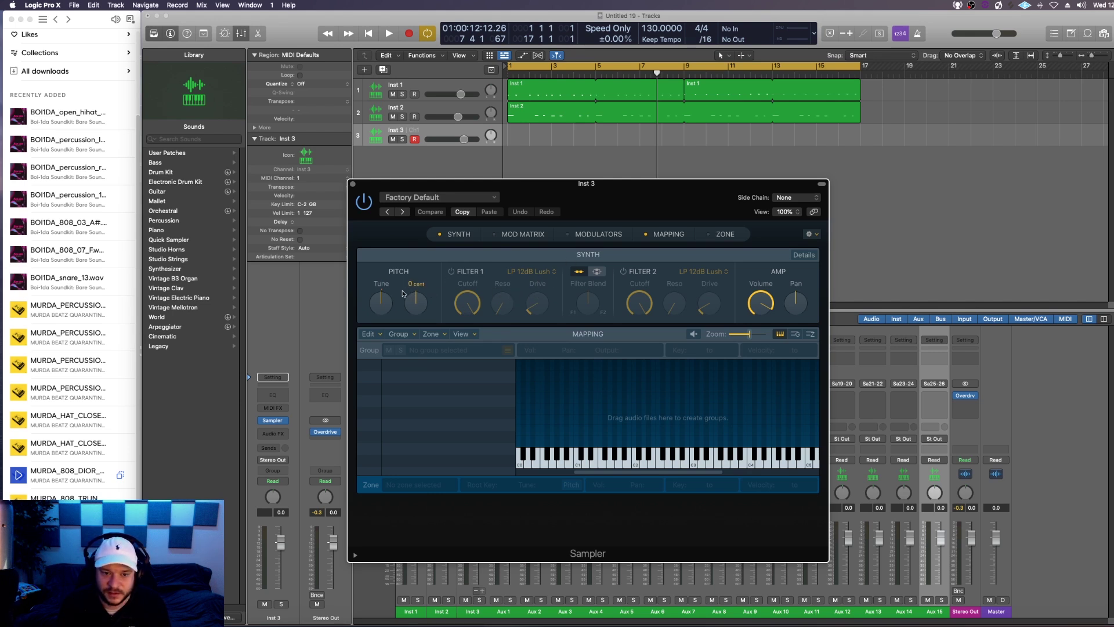
left_click(804, 256)
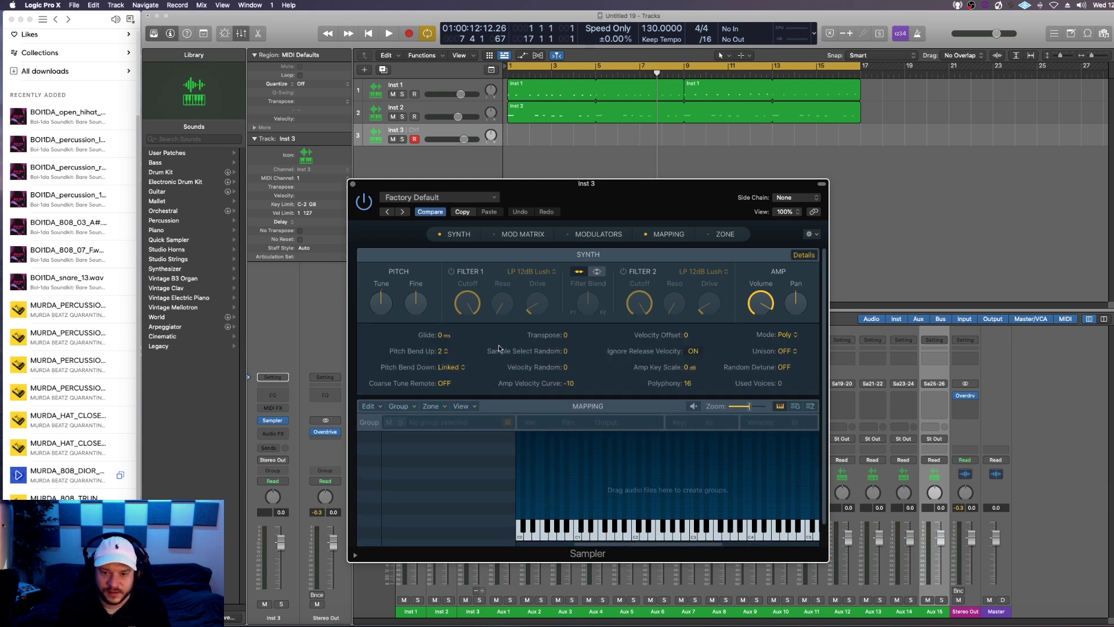
left_click(804, 256)
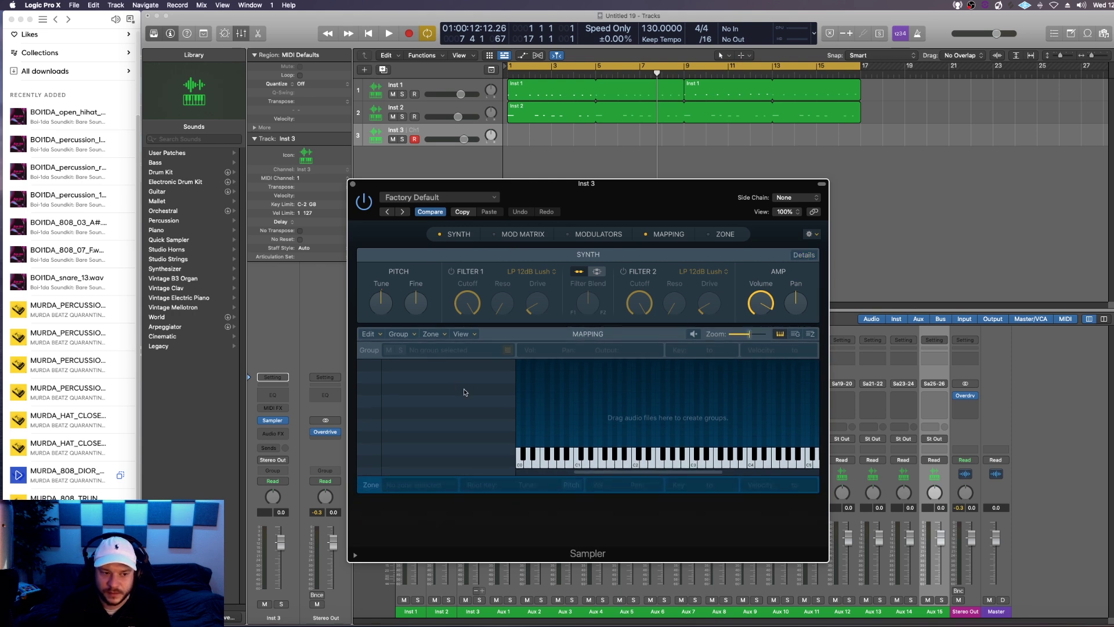
Load the Splice sample MURDA_HAT_CLOSED_6IX.wav into the Sampler mapping across keys C0 to C#3 and audition it
left_click(20, 446)
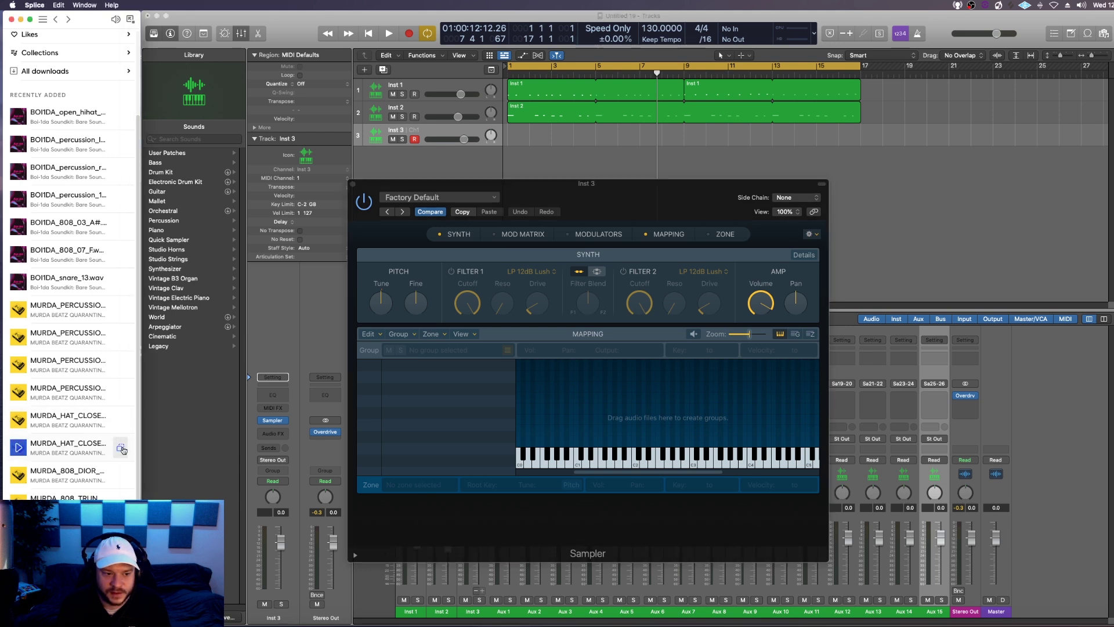
left_click_drag(119, 447, 696, 429)
left_click_drag(573, 411, 547, 415)
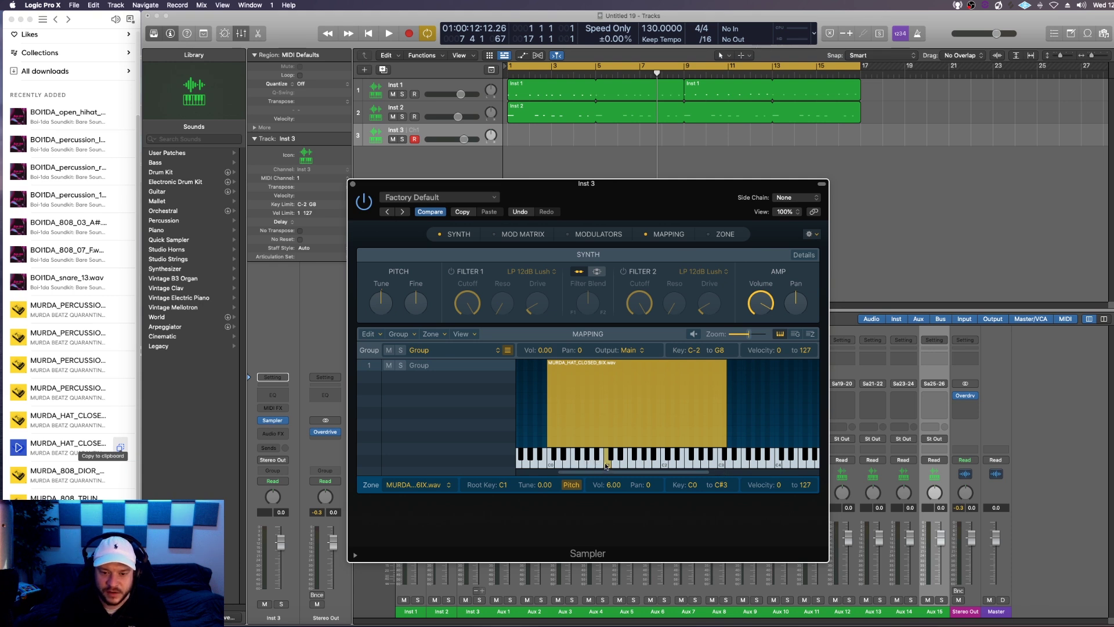
mouse_move(569, 463)
left_mouse_down()
mouse_move(682, 465)
mouse_move(568, 467)
left_mouse_up()
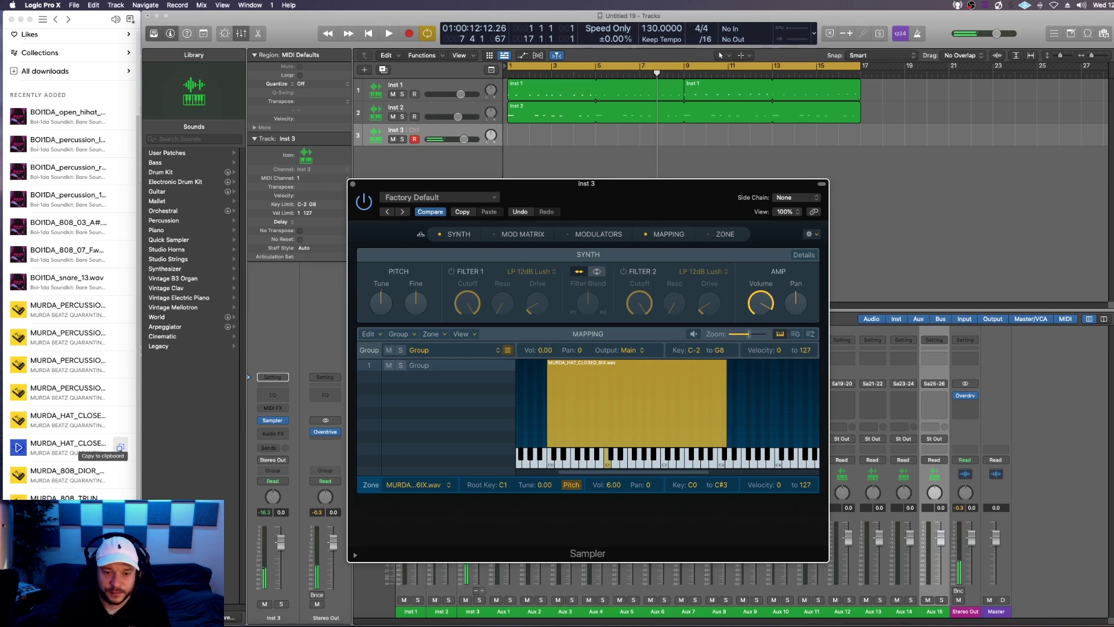
left_click(352, 184)
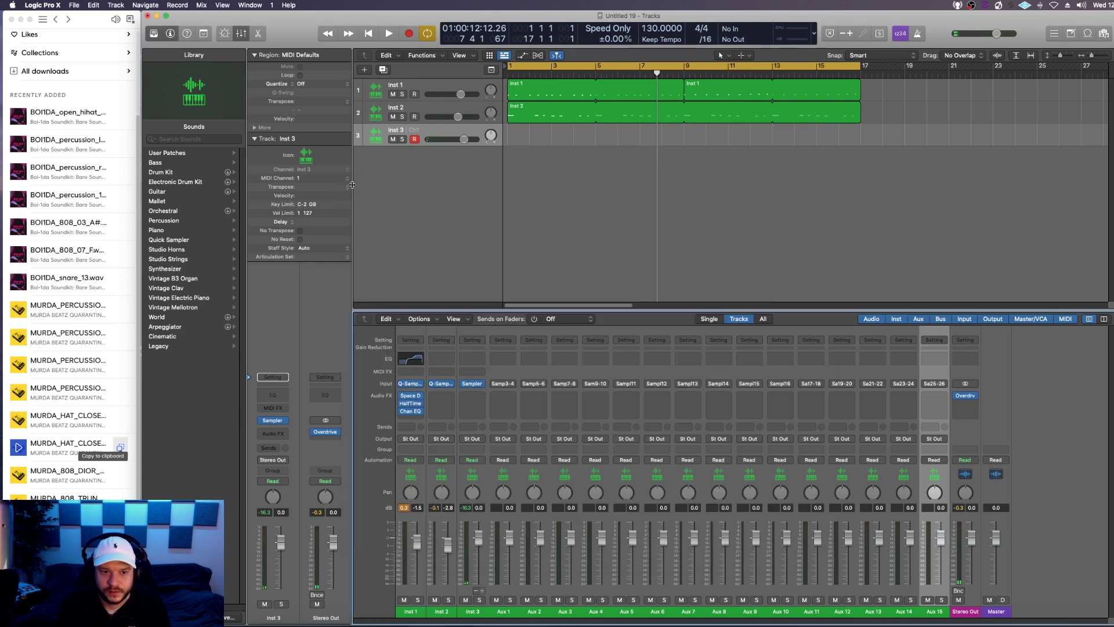
Create an empty four-bar MIDI region on Inst 3, cycle bars 1 to 4, and open it in an enlarged Piano Roll
right_click(517, 138)
left_click(530, 142)
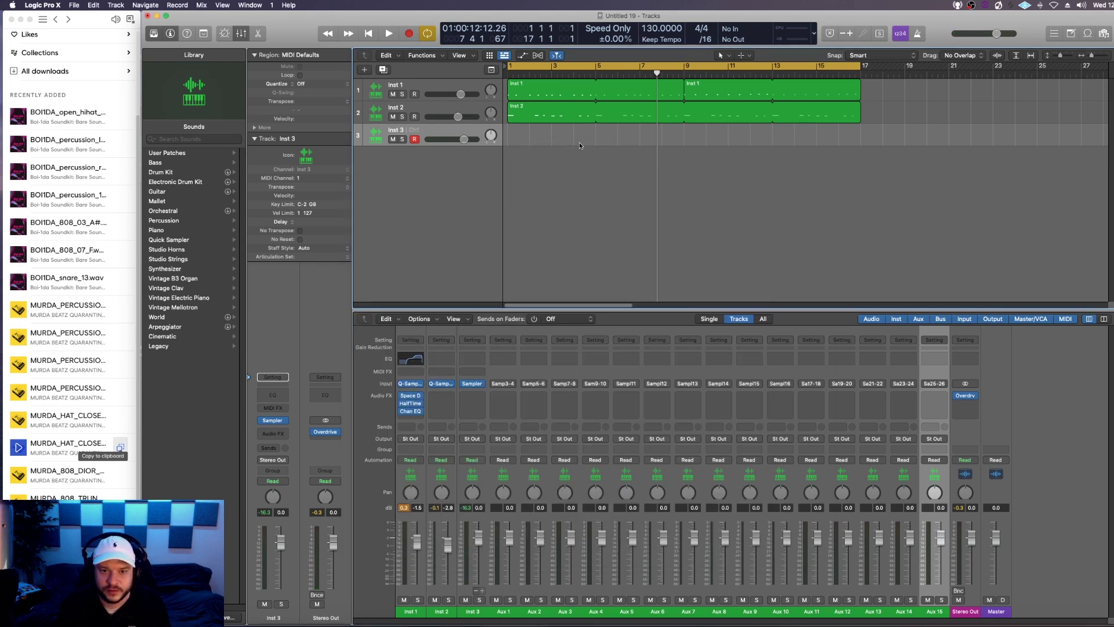
left_click_drag(530, 136, 586, 137)
left_click(595, 68)
left_click_drag(595, 68, 511, 68)
double_click(535, 141)
left_click_drag(574, 365, 575, 204)
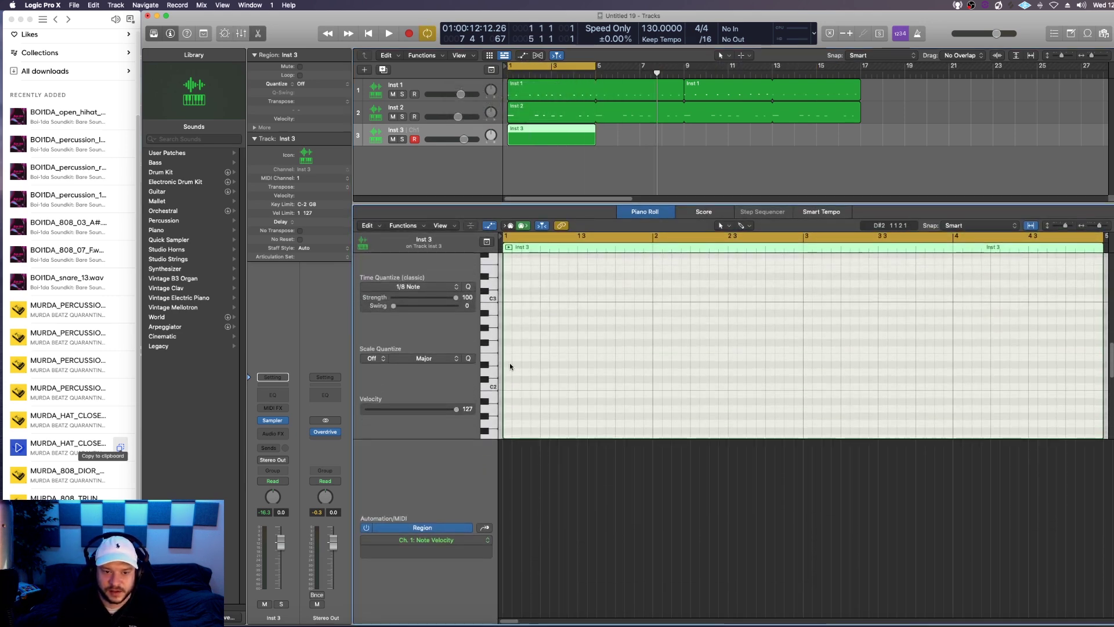
Assign the Brush Tool as the Piano Roll's secondary tool and choose 1/8 Note for Time Quantize
left_click(742, 226)
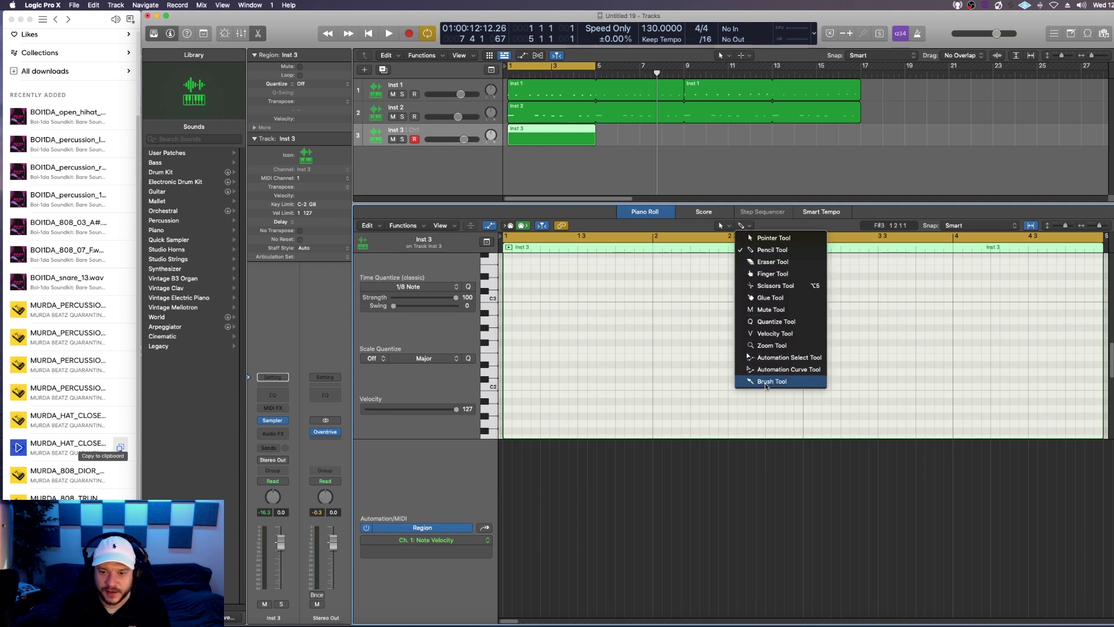
left_click(766, 381)
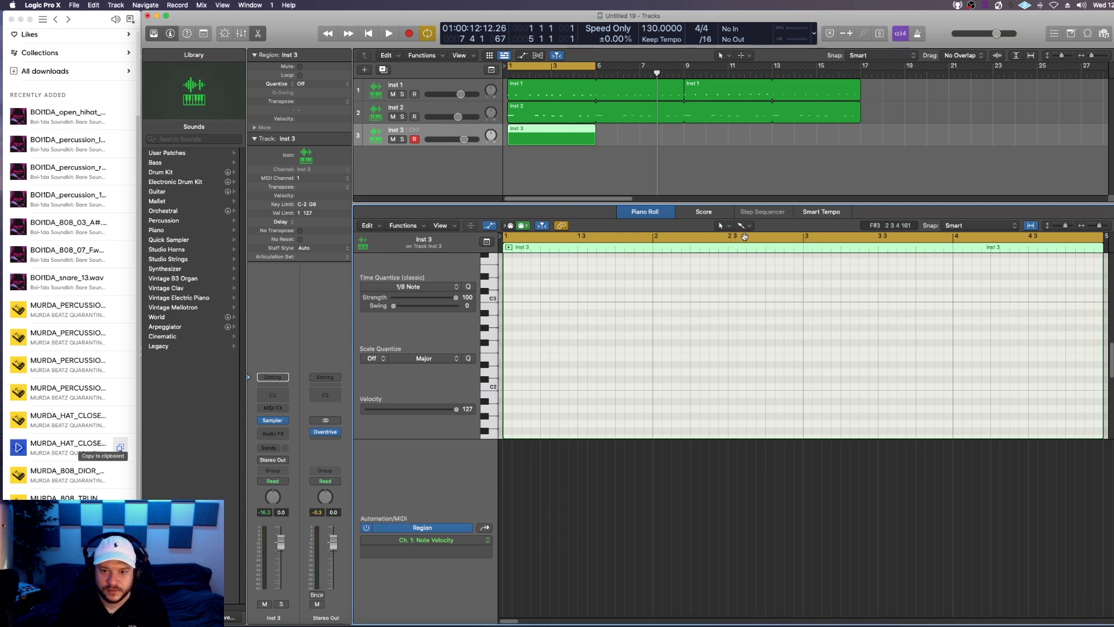
left_click(423, 287)
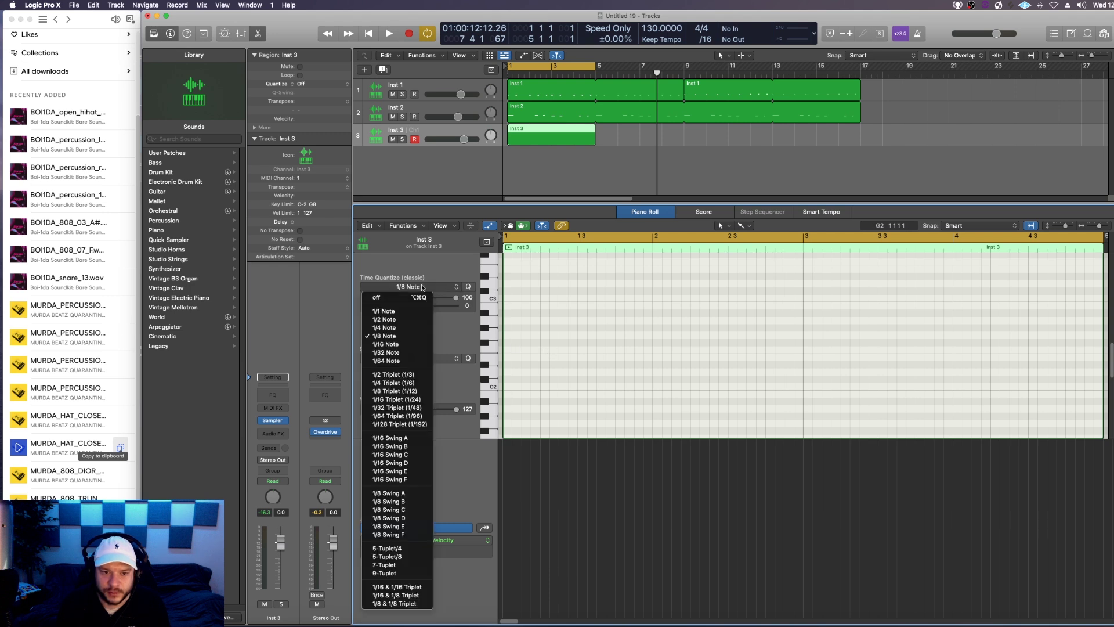
left_click(406, 337)
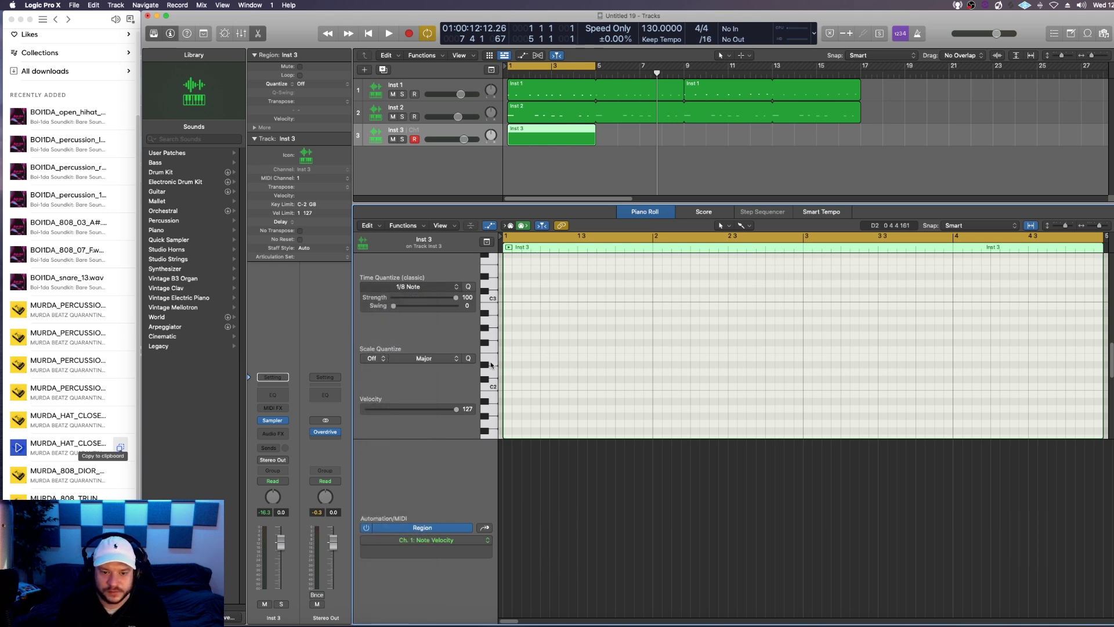
Play back the opening bars, brush eight 1/8-note hi-hats on C#1 across bar 1, and select them all
key("space")
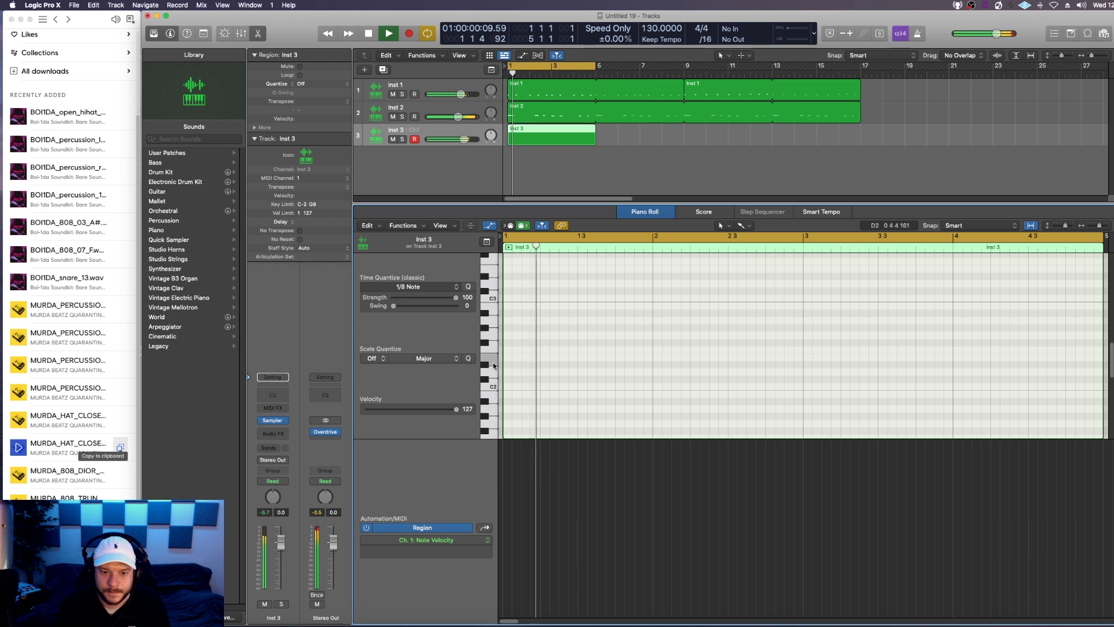
scroll(493, 360, "down", 5)
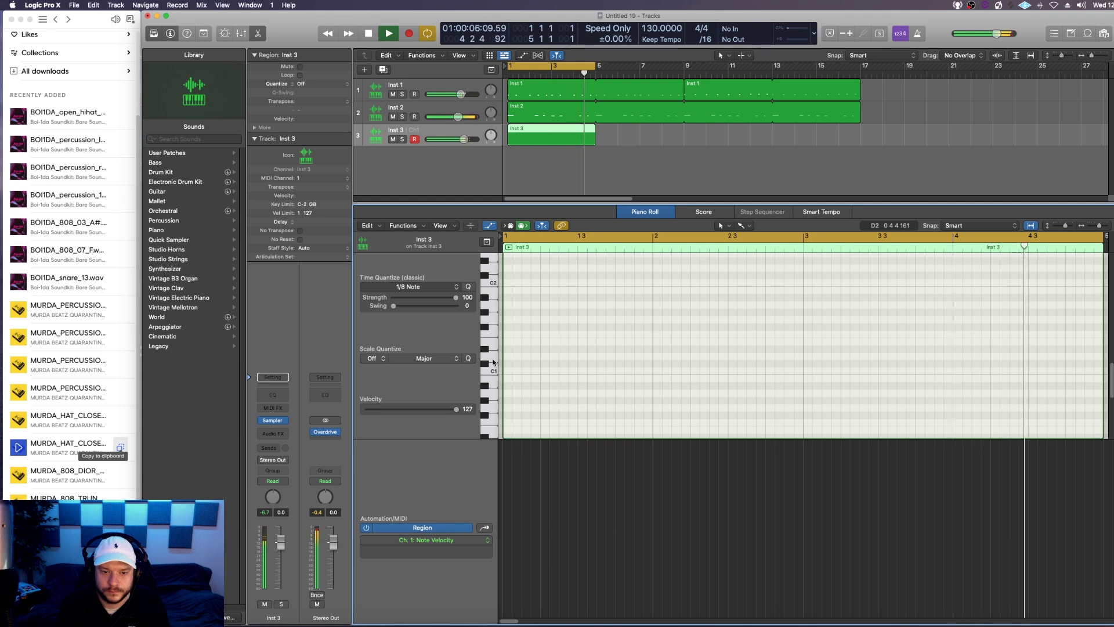
key("space")
left_click_drag(509, 367, 652, 365)
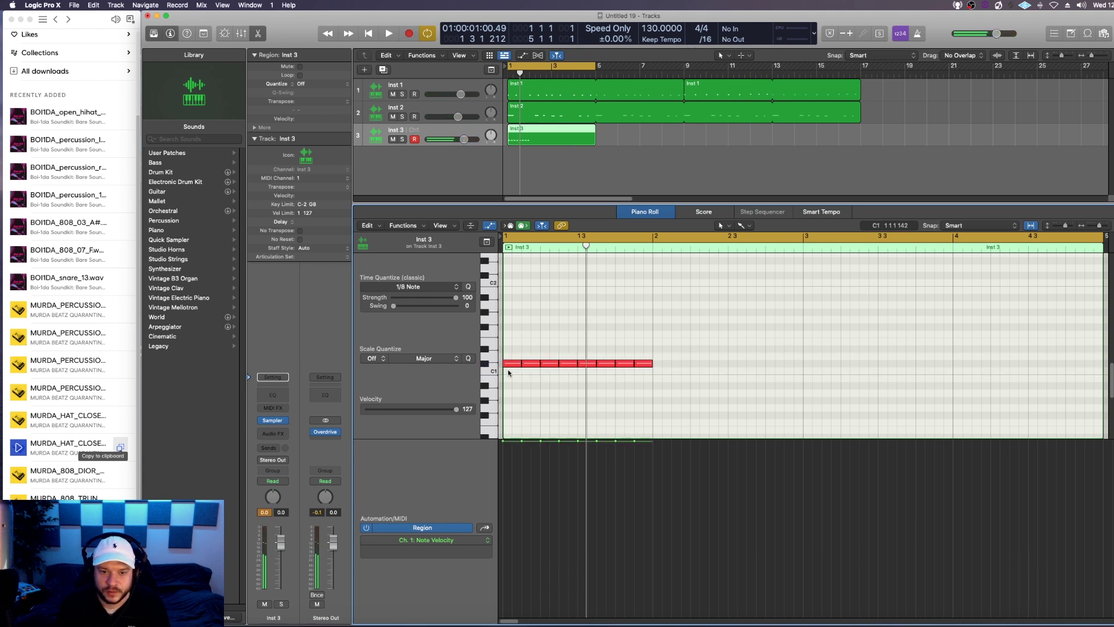
left_click_drag(649, 341, 506, 409)
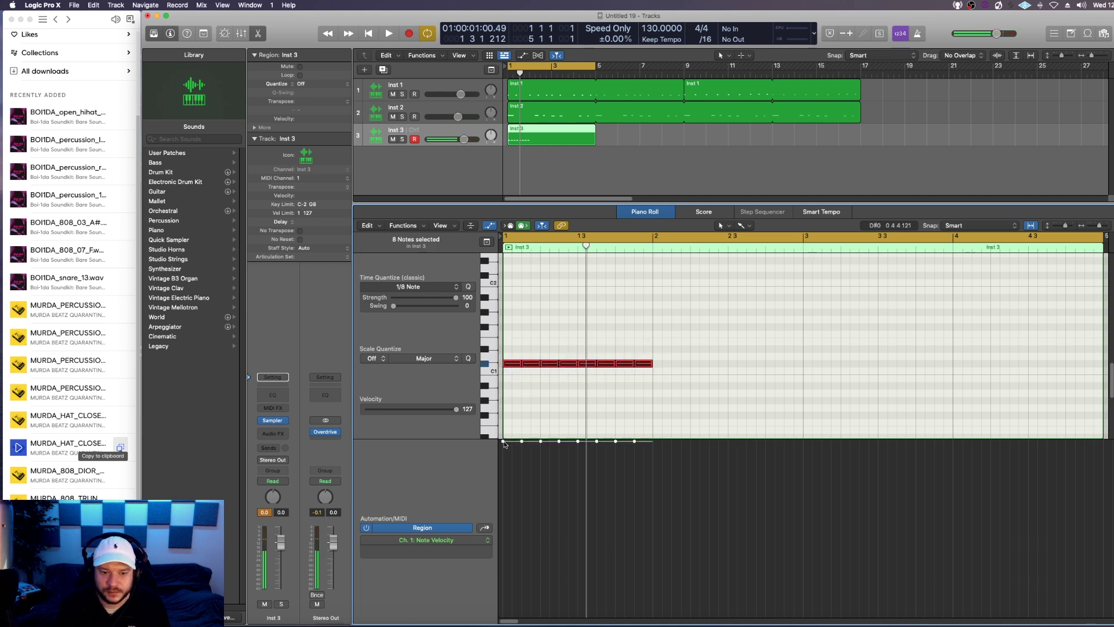
Set the velocity of all eight selected hi-hat notes on C#1 to 86
left_click(490, 226)
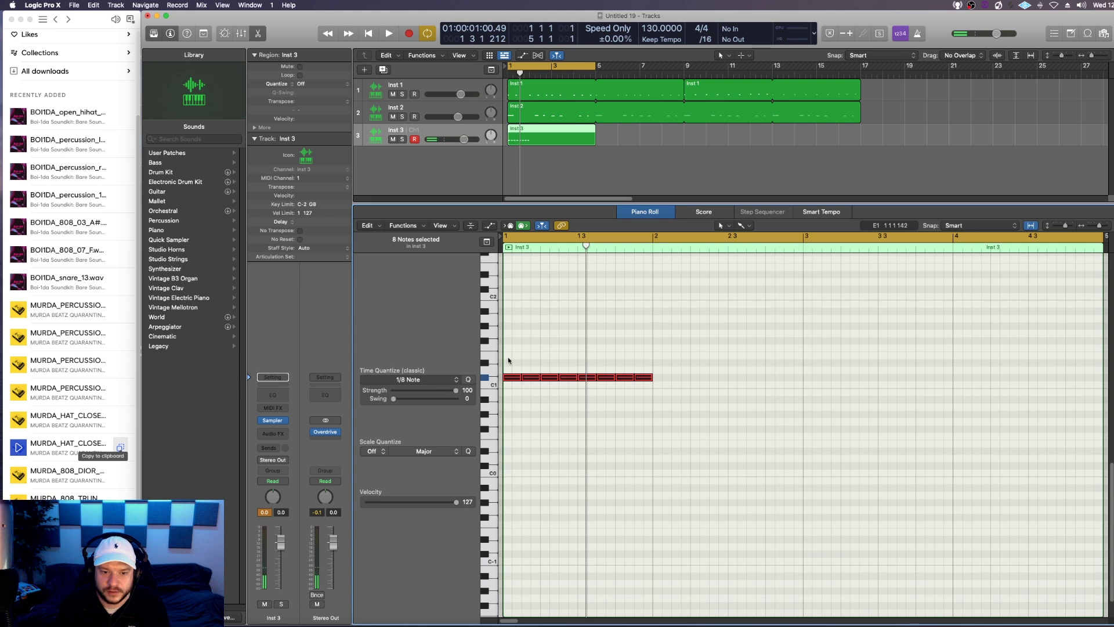
left_click_drag(673, 353, 505, 407)
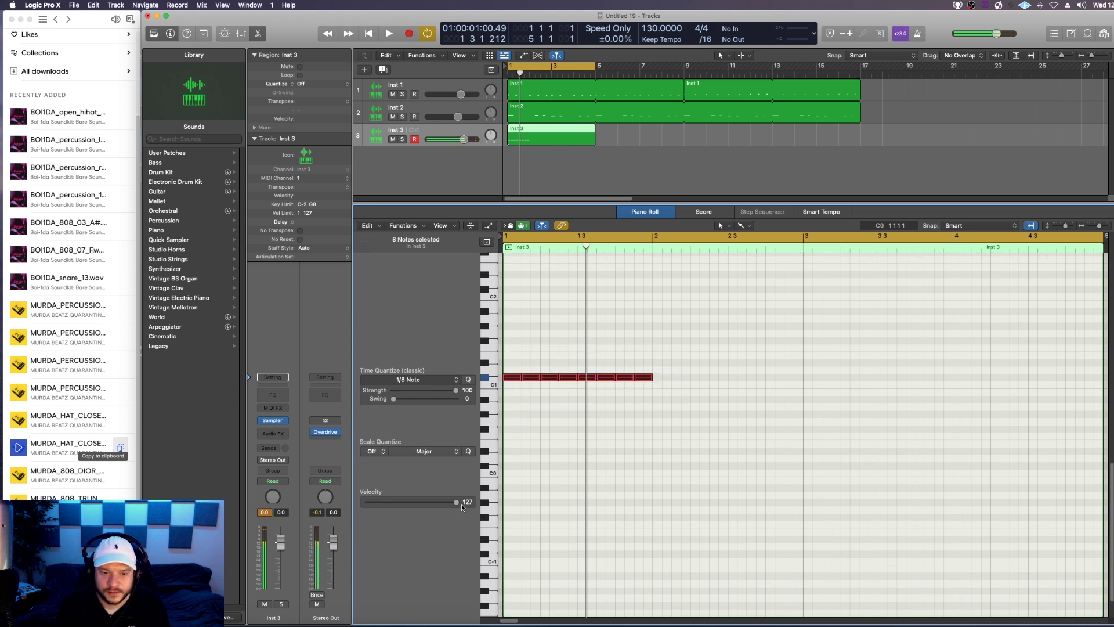
left_click_drag(456, 503, 429, 503)
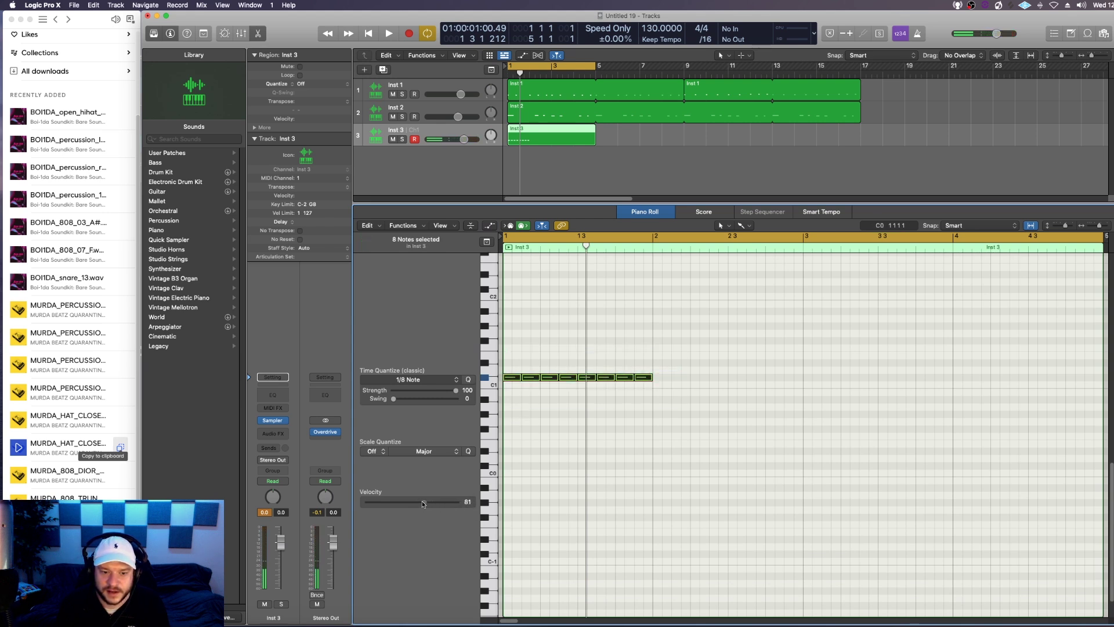
left_click(490, 226)
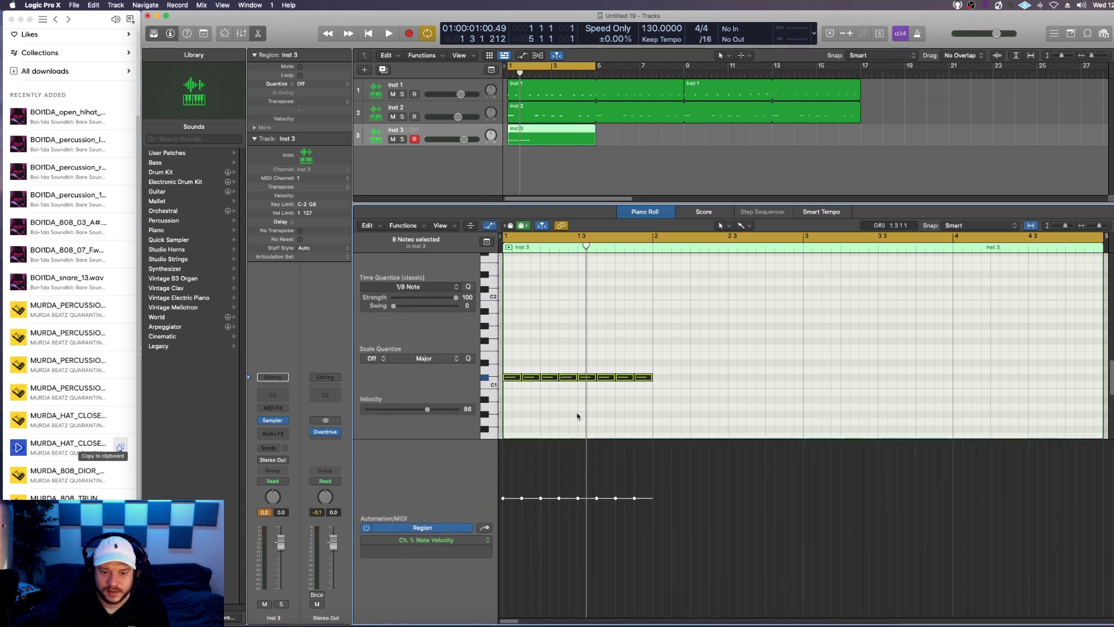
Lower every second hi-hat note in bar 1 to velocity 65 and play back the accent pattern
left_click(531, 377)
left_click(568, 378, "shift")
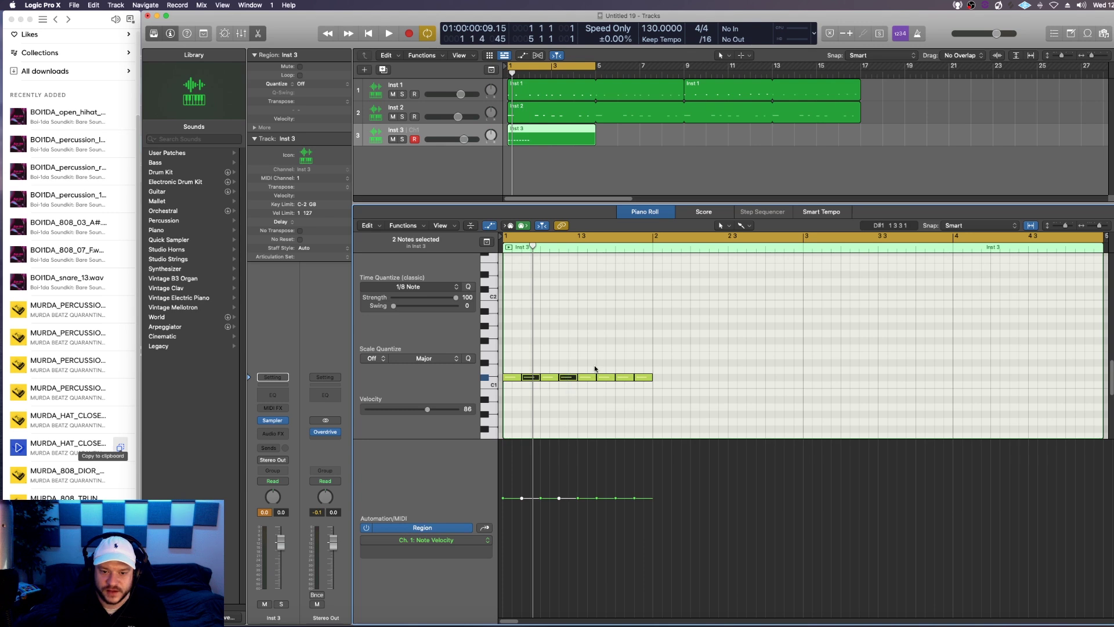
left_click(605, 377, "shift")
left_click(643, 377, "shift")
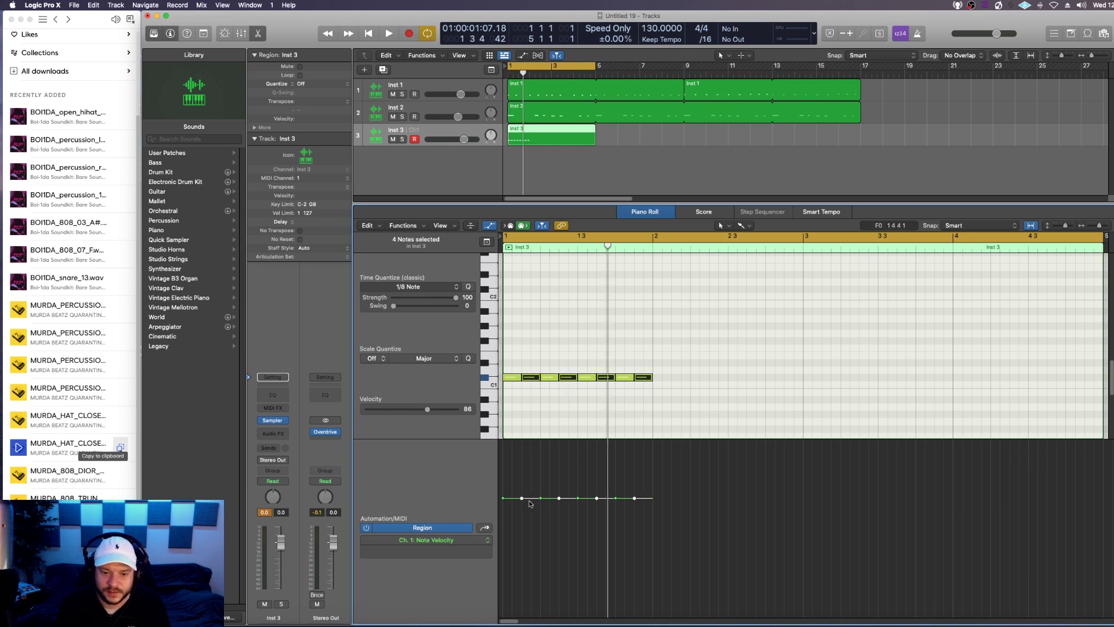
left_click_drag(522, 500, 521, 528)
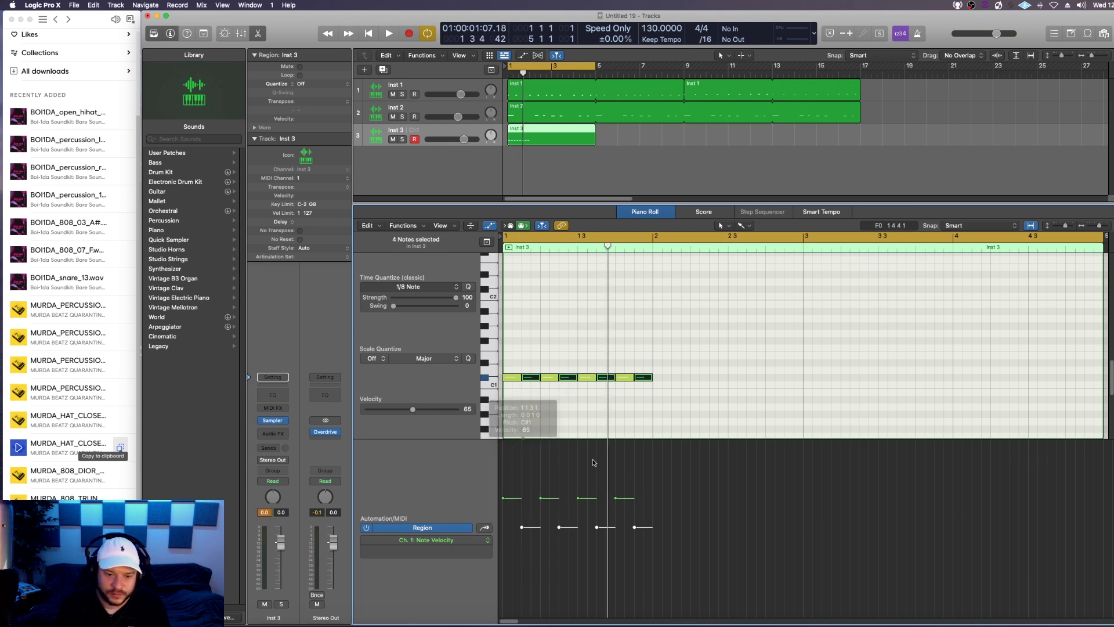
left_click(636, 403)
key("space")
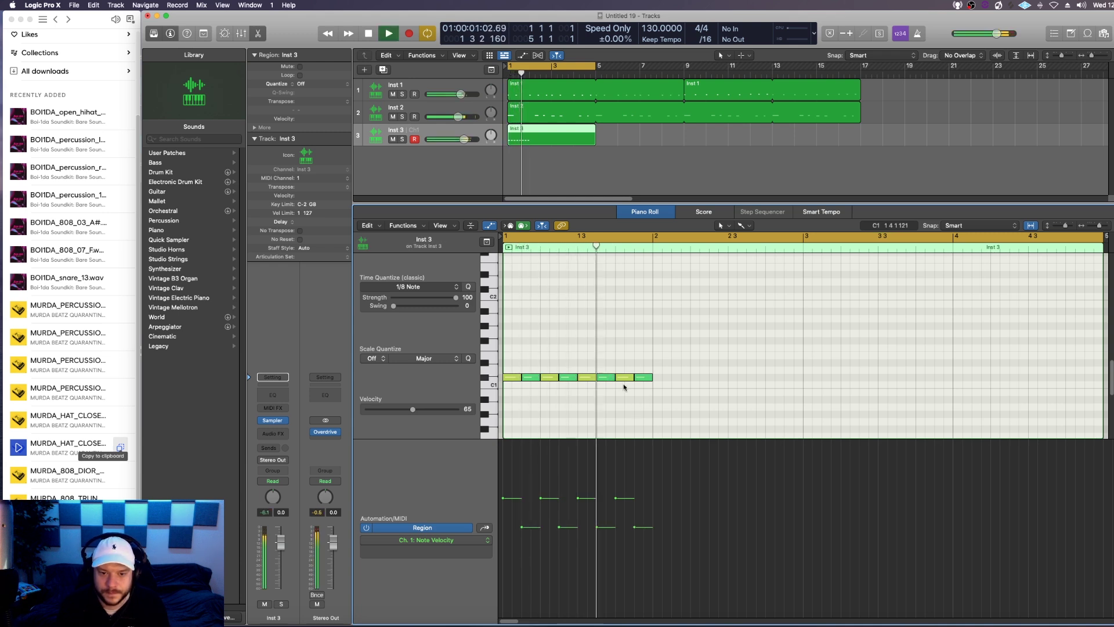
Repeat the eight hi-hats three times to fill bars 2 to 4, and trim the Inst 3 region to four bars
left_click_drag(681, 403, 511, 354)
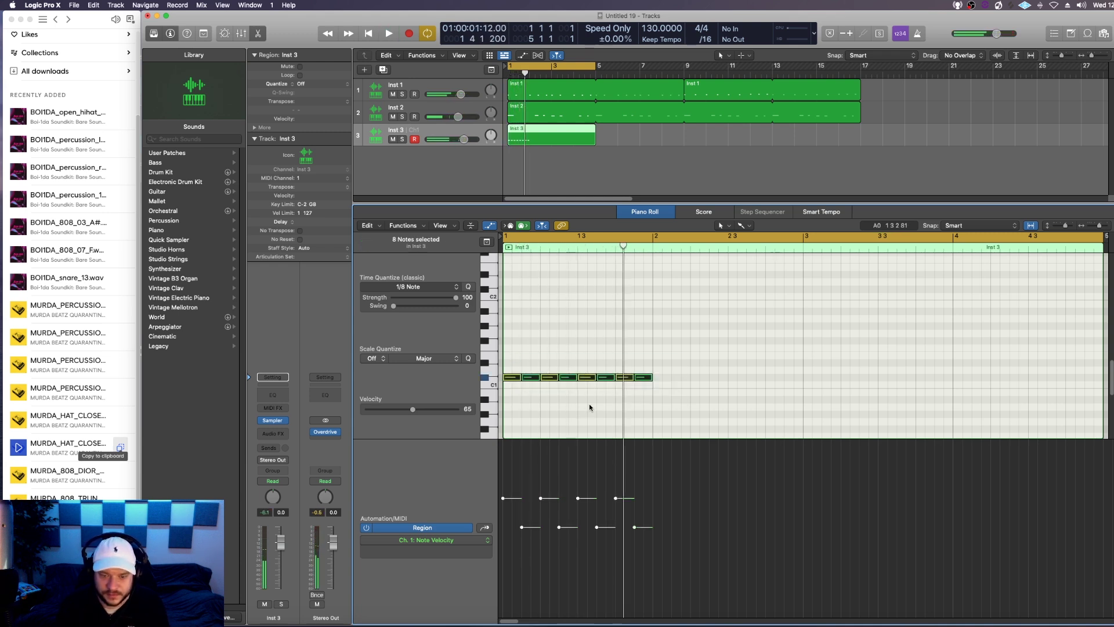
key("super+r")
key("super+r")
key("super+r")
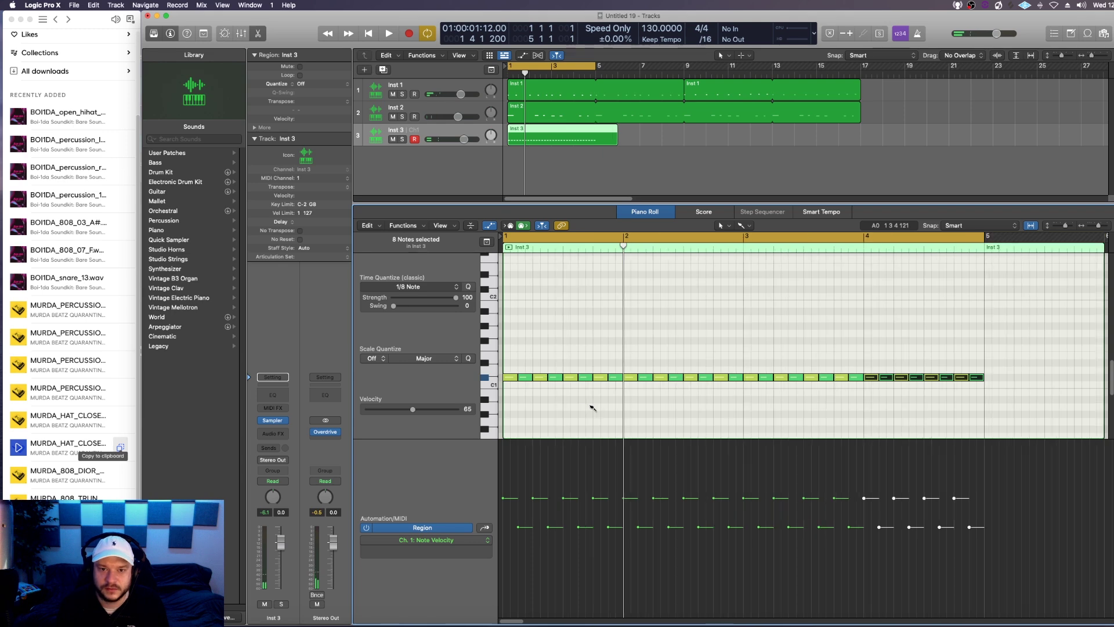
left_click_drag(617, 141, 595, 141)
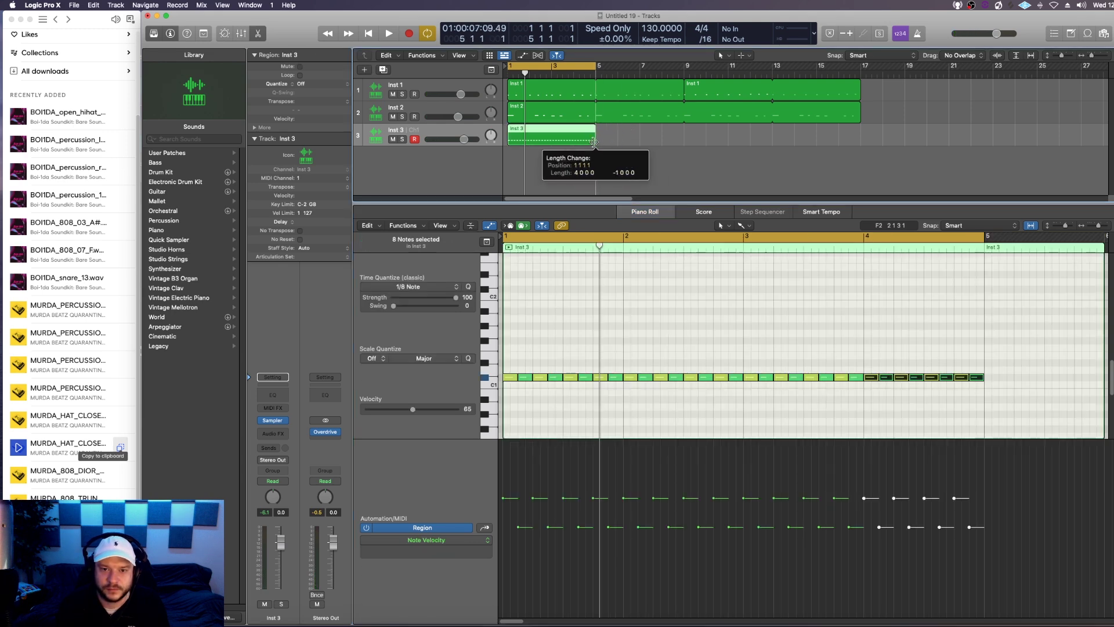
key("space")
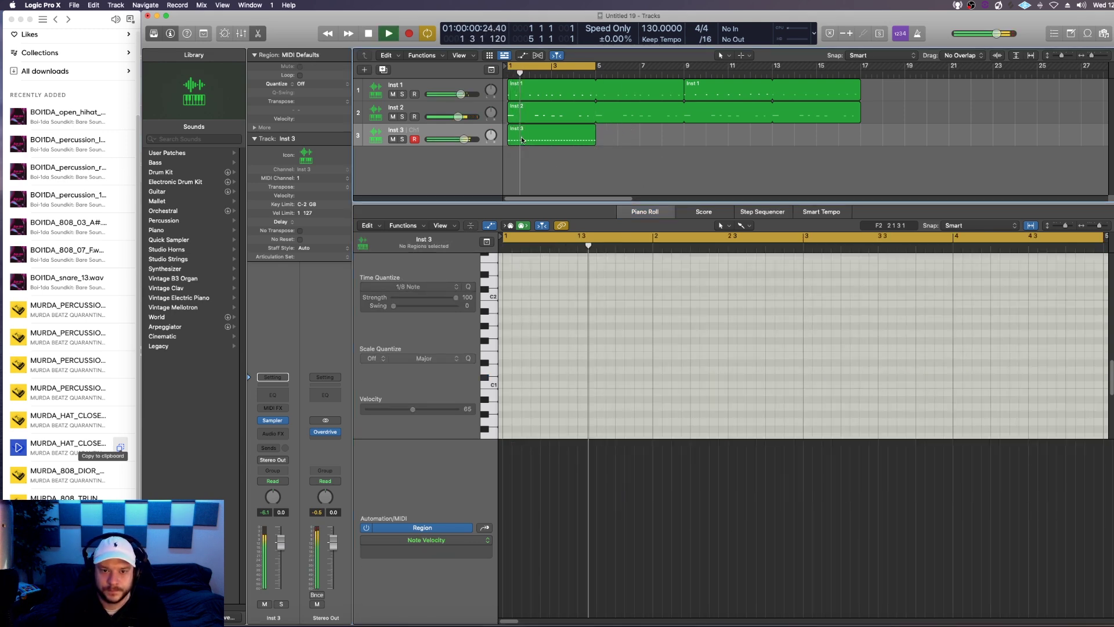
With Time Quantize at 1/32 Note, brush a three-note hi-hat roll on F0 from the second half of beat 2 in bar 1, and audition it
scroll(567, 386, "down", 2)
left_click(599, 339)
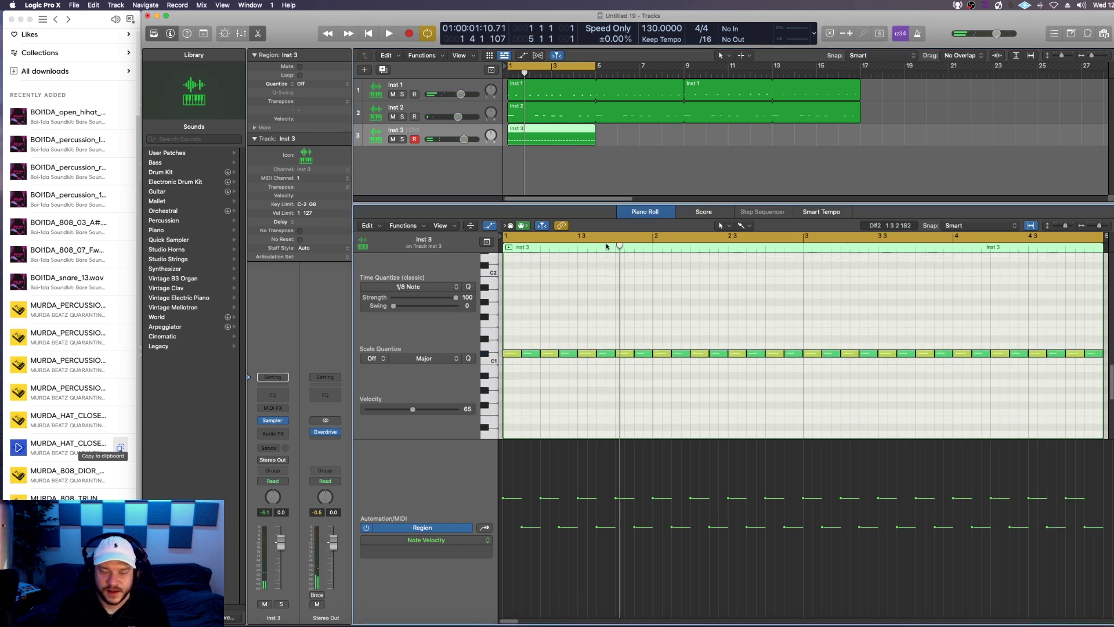
left_click(741, 226)
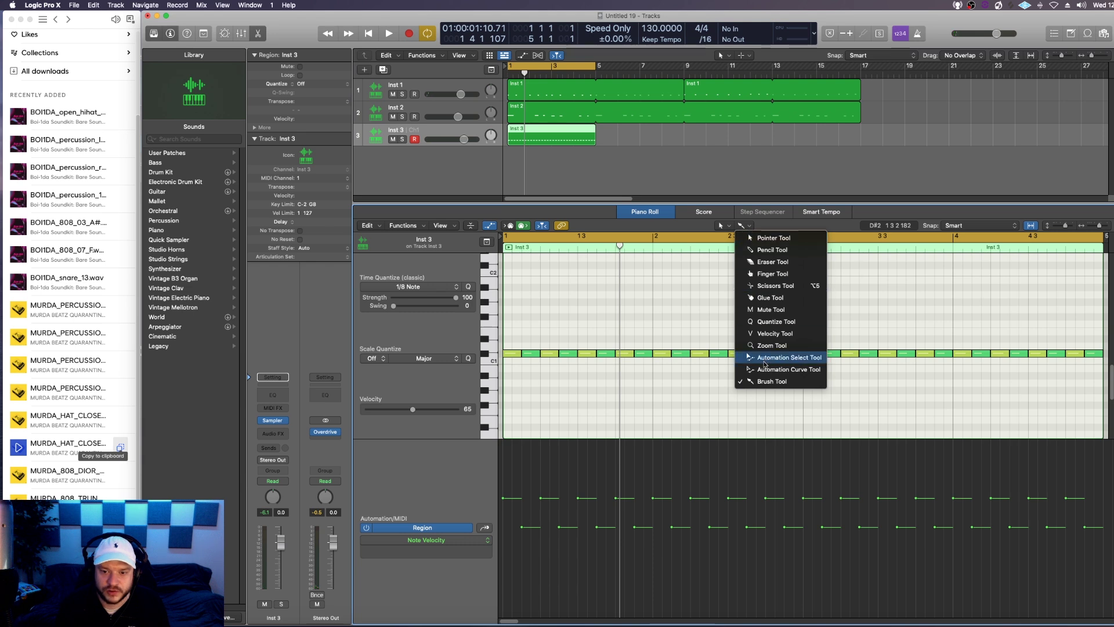
left_click(766, 381)
left_click(436, 293)
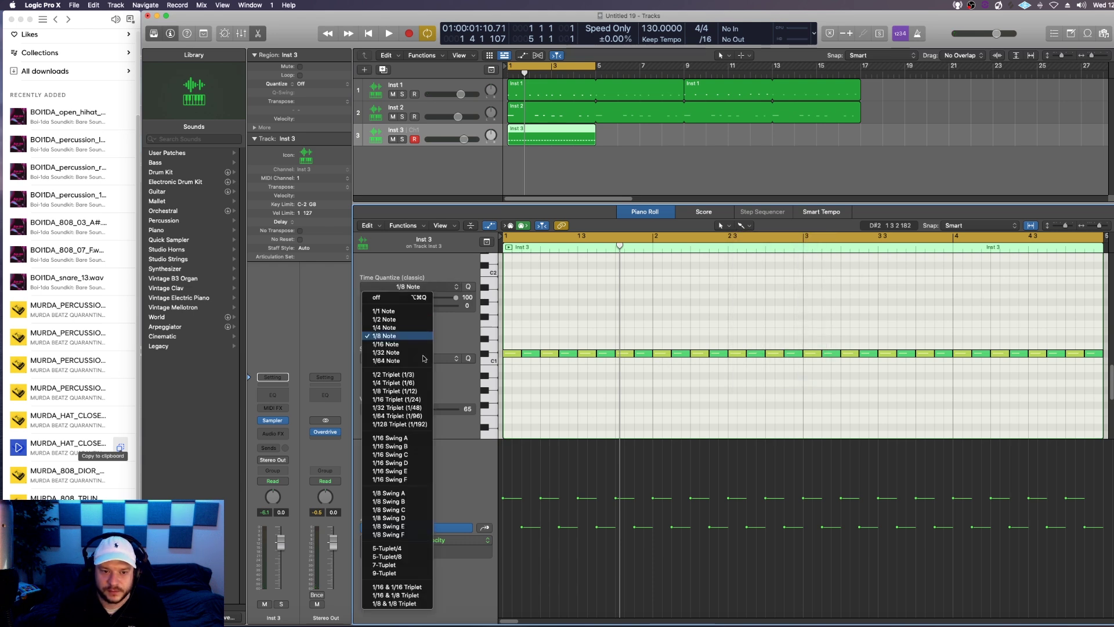
left_click(388, 353)
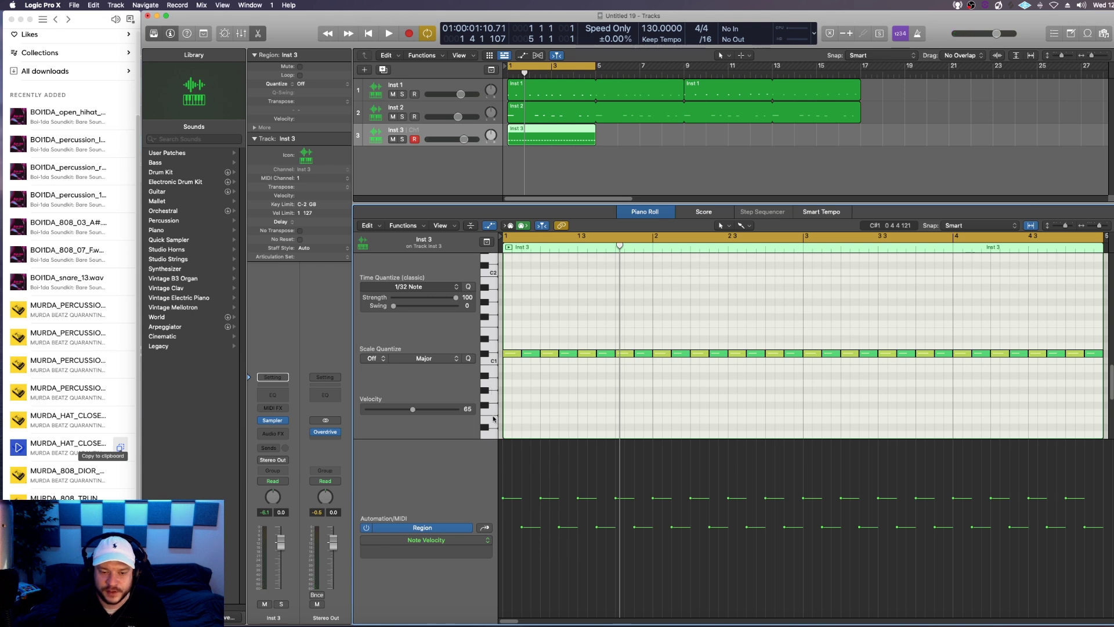
left_click(562, 412, "super")
key("space")
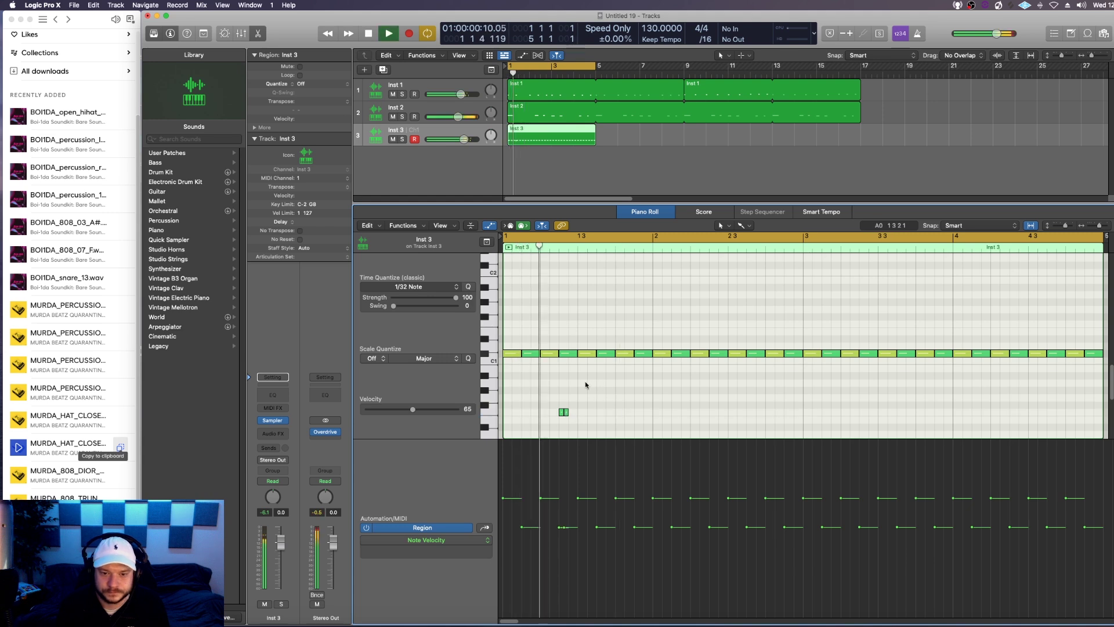
key("space")
left_click(571, 413, "super")
key("space")
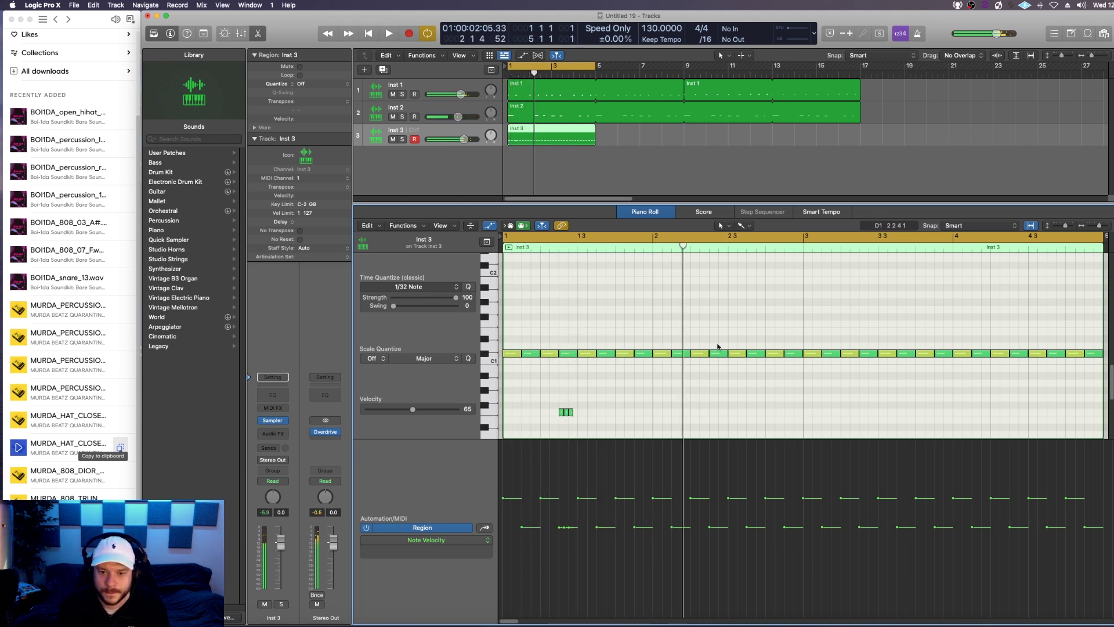
key("space")
With Time Quantize at 1/16 Triplet (1/24), brush three hi-hat notes on F0 at the start of bar 2 and play them back
left_click(409, 287)
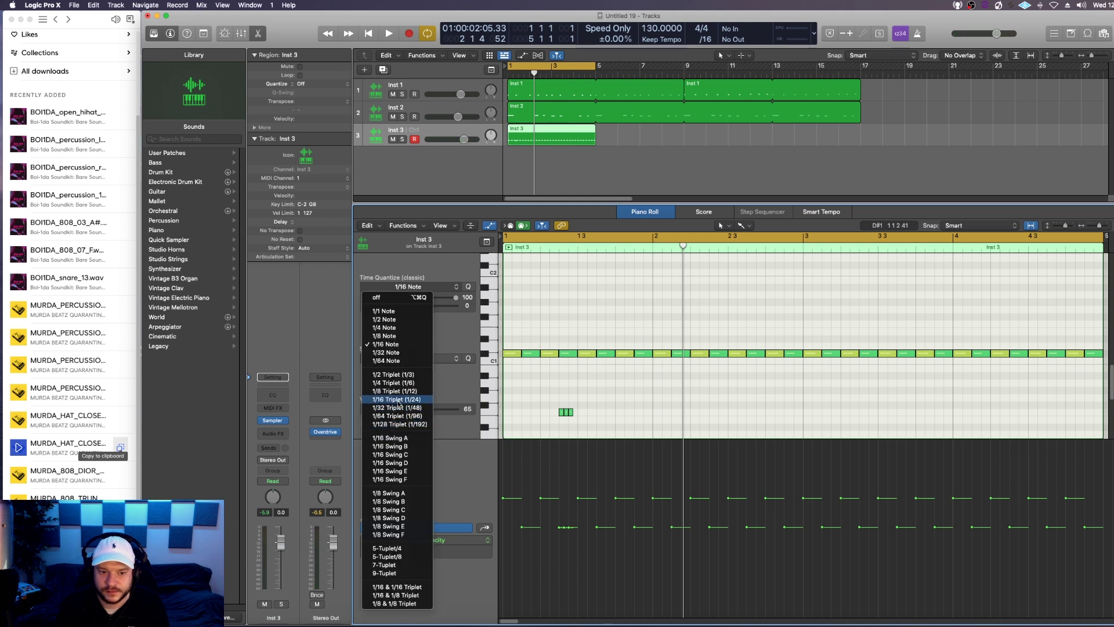
left_click(398, 399)
left_click_drag(657, 413, 668, 414)
key("space")
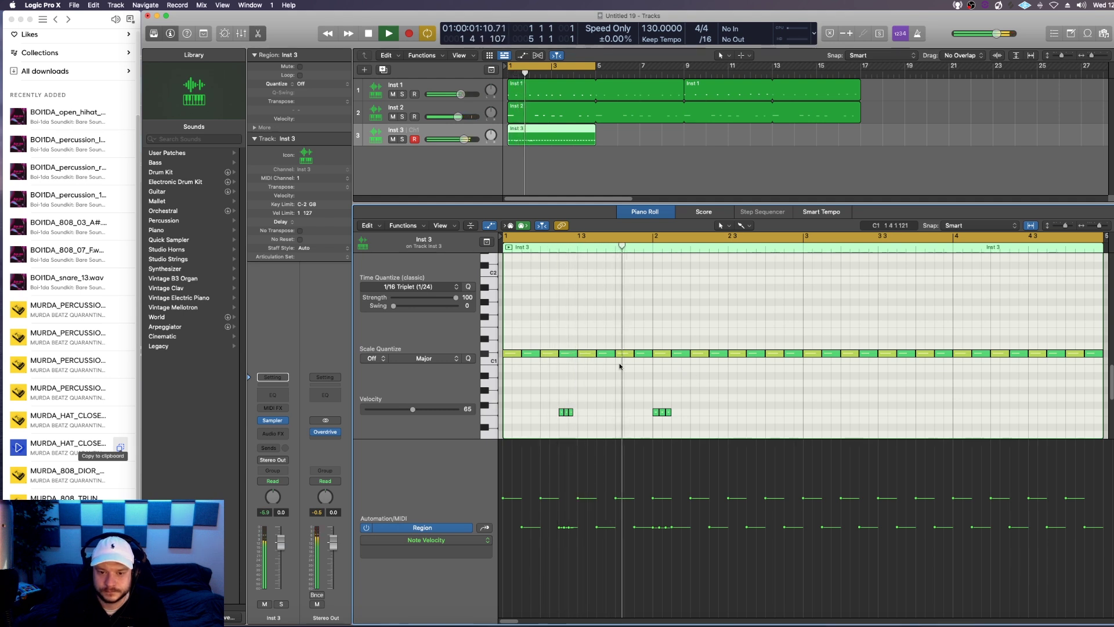
key("space")
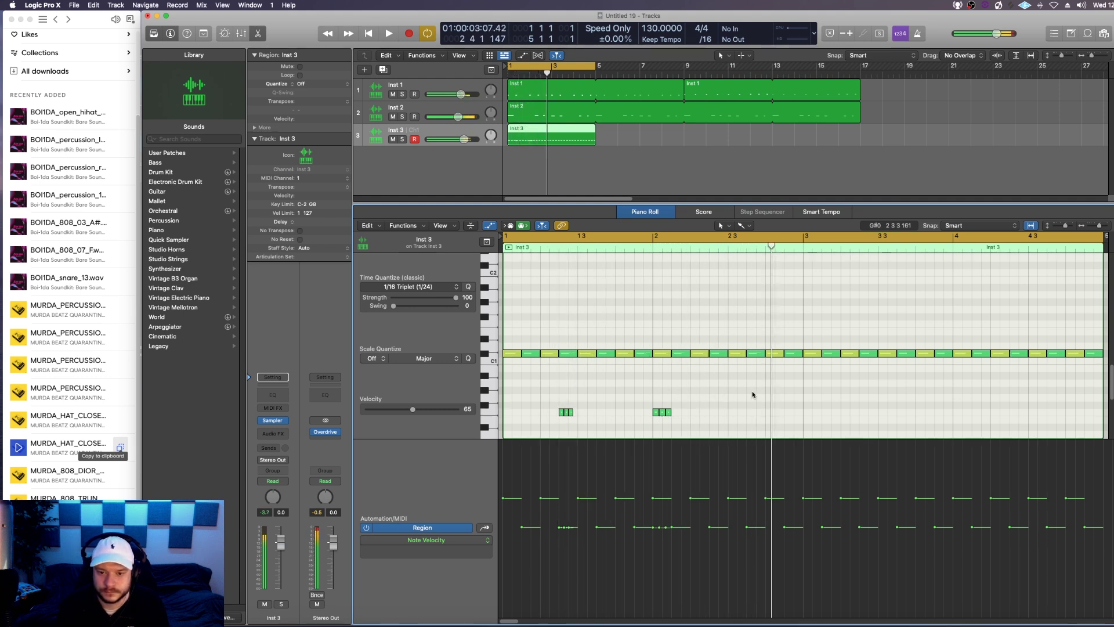
scroll(754, 395, "down", 1)
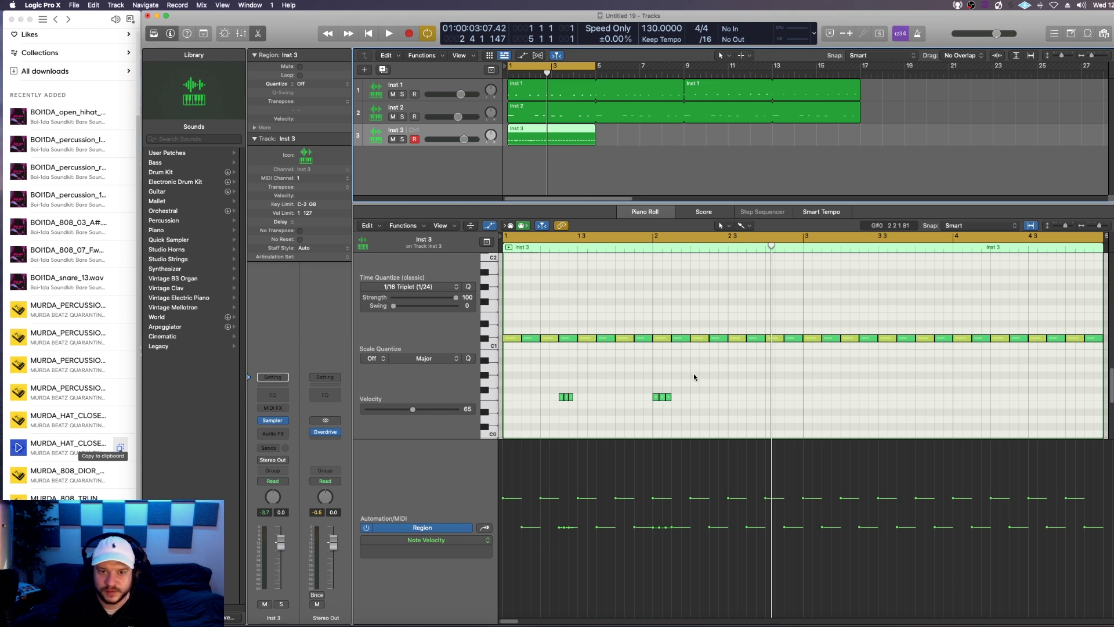
key("space")
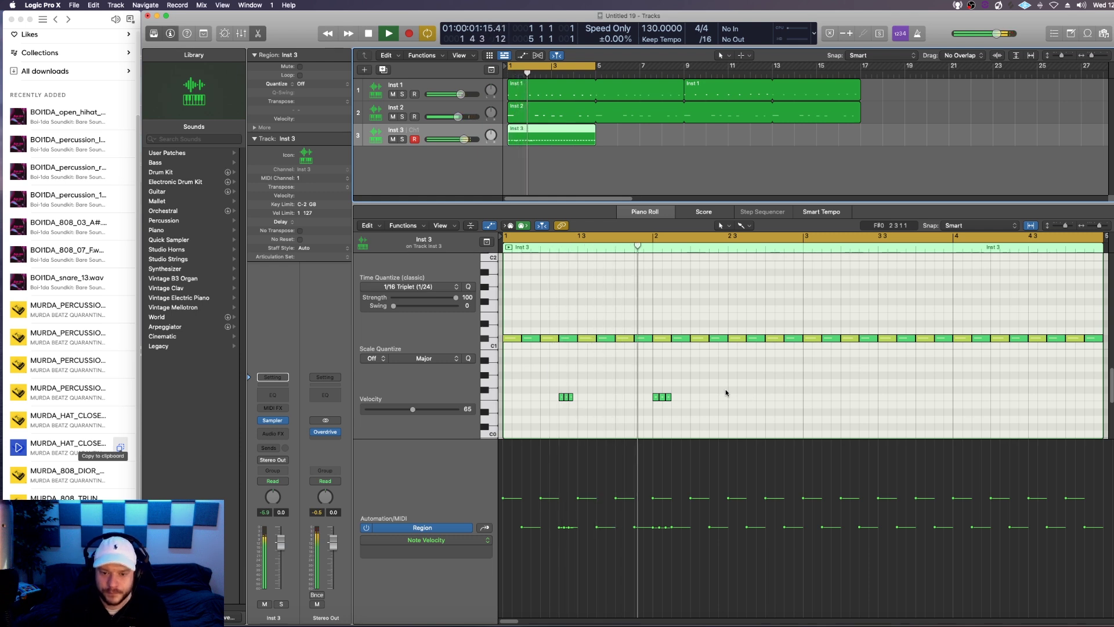
key("space")
With Time Quantize at 1/8 Note, brush one low hi-hat note on C#0 at beat 4 of bar 1 and audition it
left_click(408, 286)
left_click(400, 335)
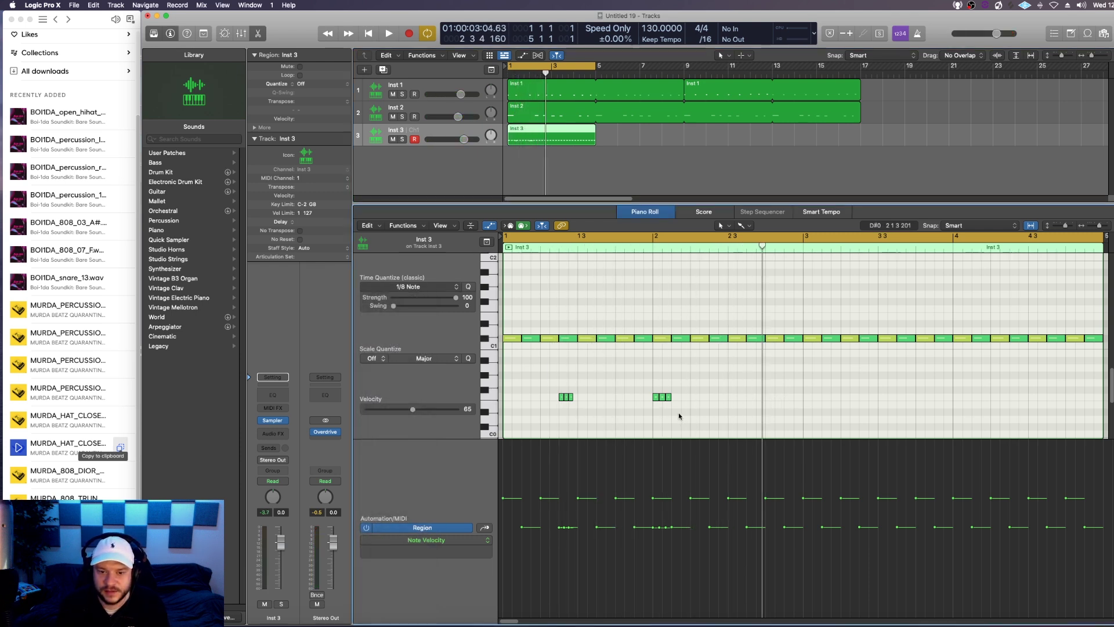
scroll(680, 416, "down", 2)
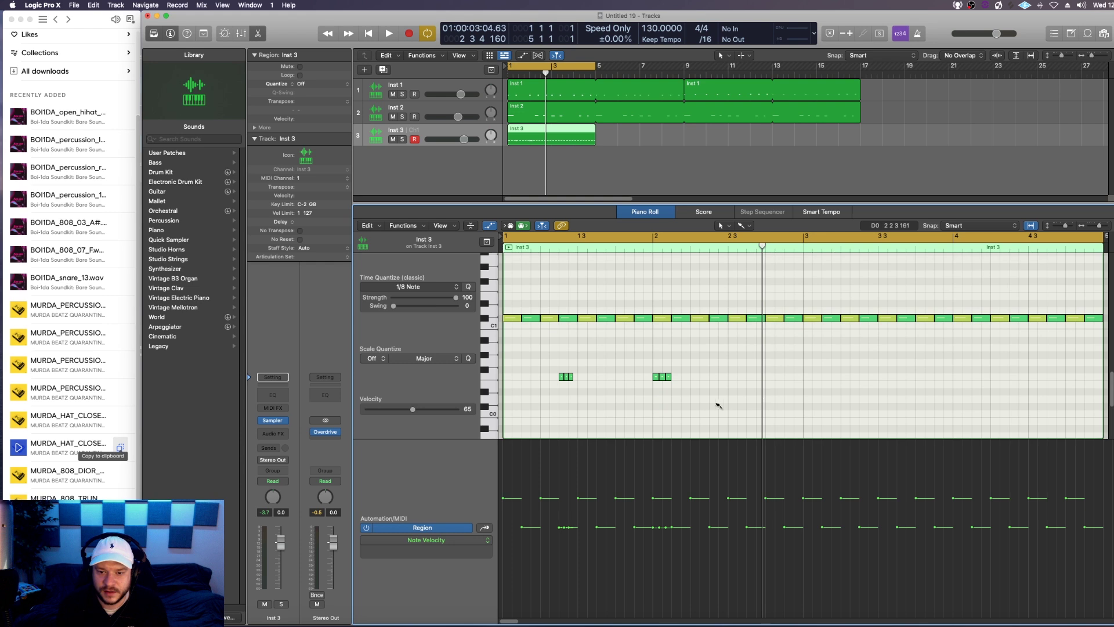
left_click(620, 406)
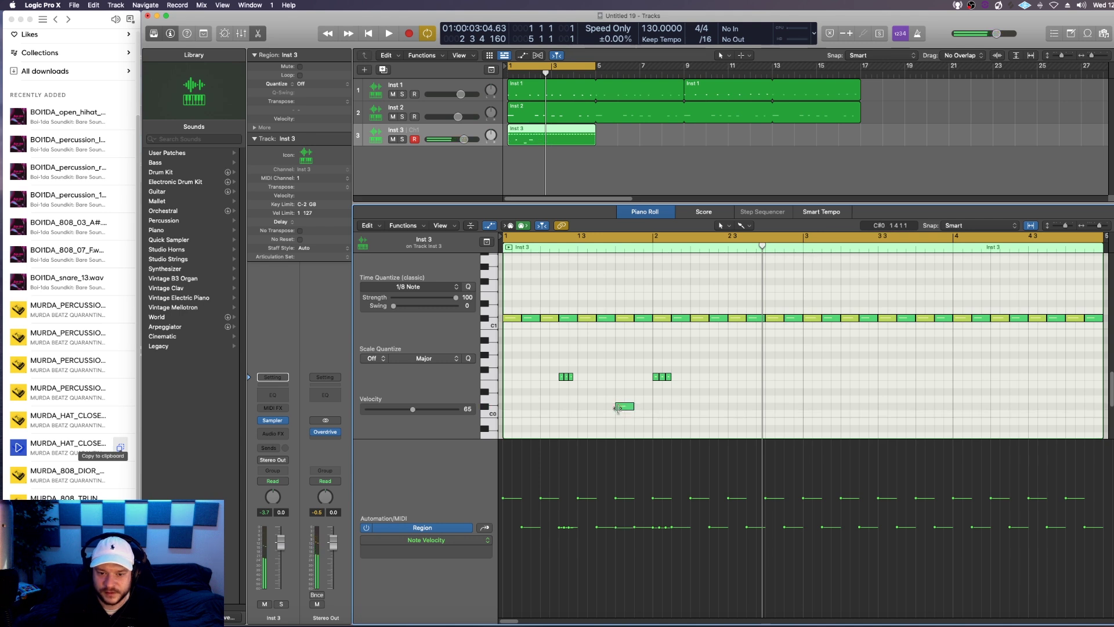
key("space")
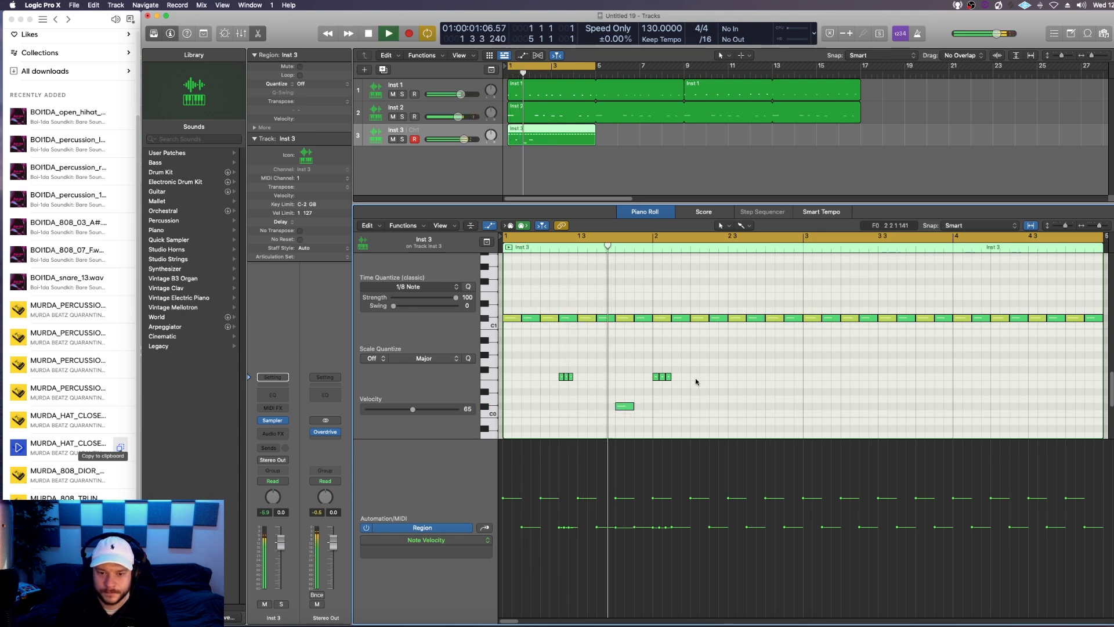
key("space")
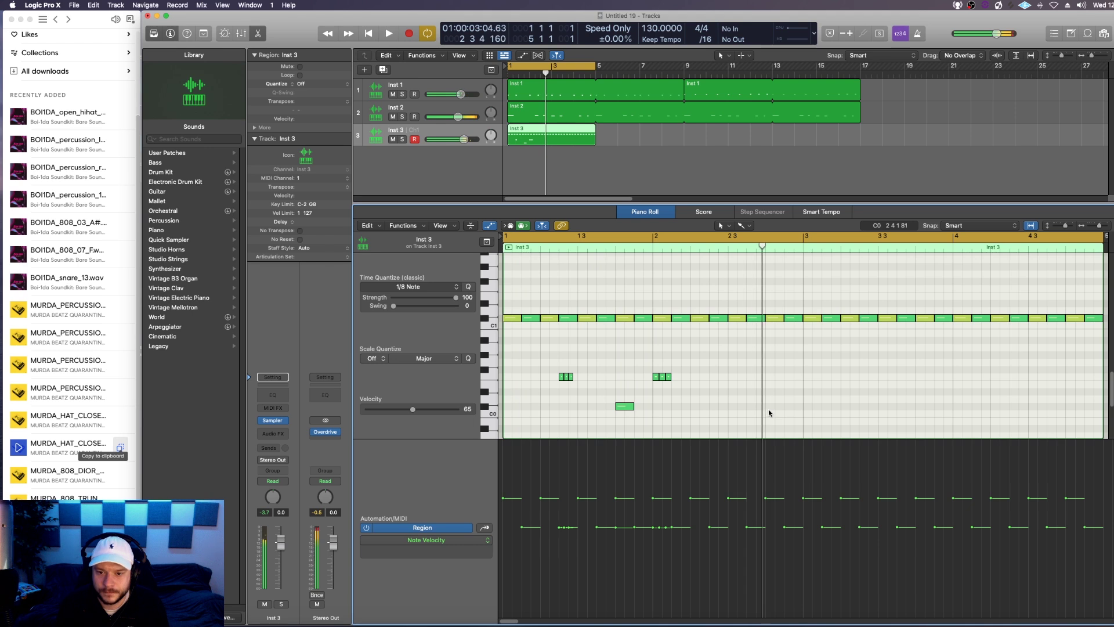
key("space")
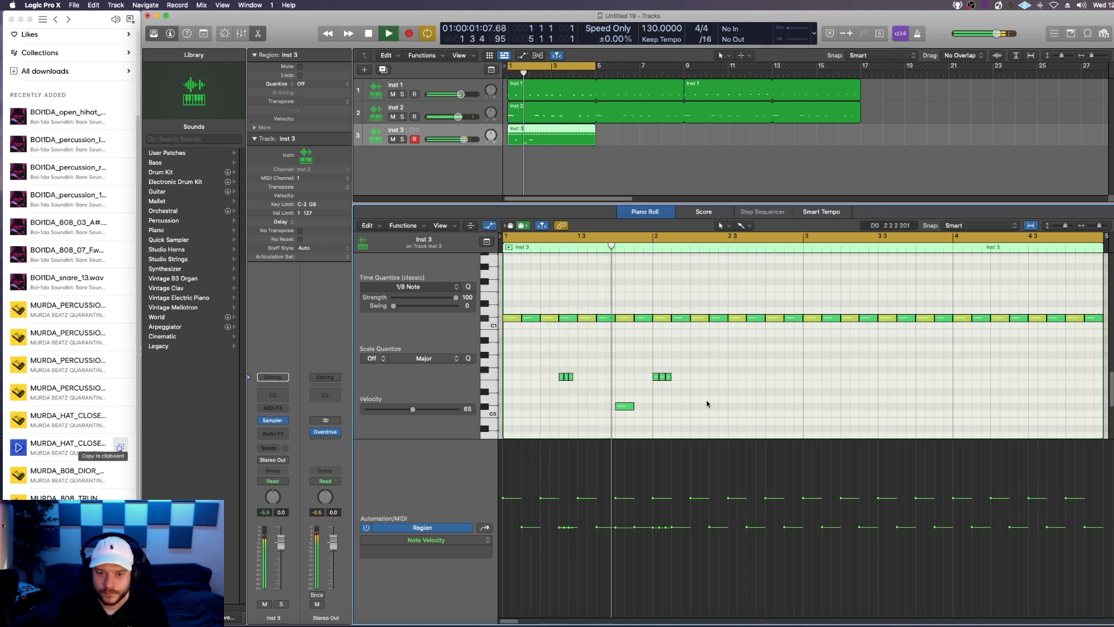
key("space")
Brush two consecutive 1/8-note hi-hats on C#0 across beat 4 of bar 2 and play back the pattern
left_click(770, 407, "super")
left_click(789, 408, "super")
key("space")
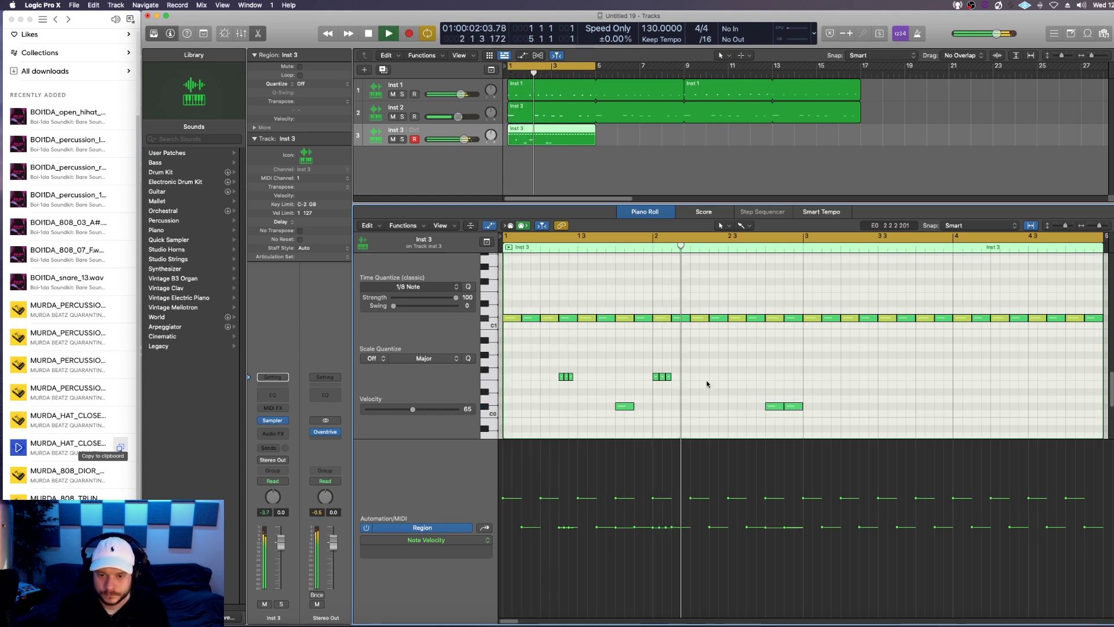
key("space")
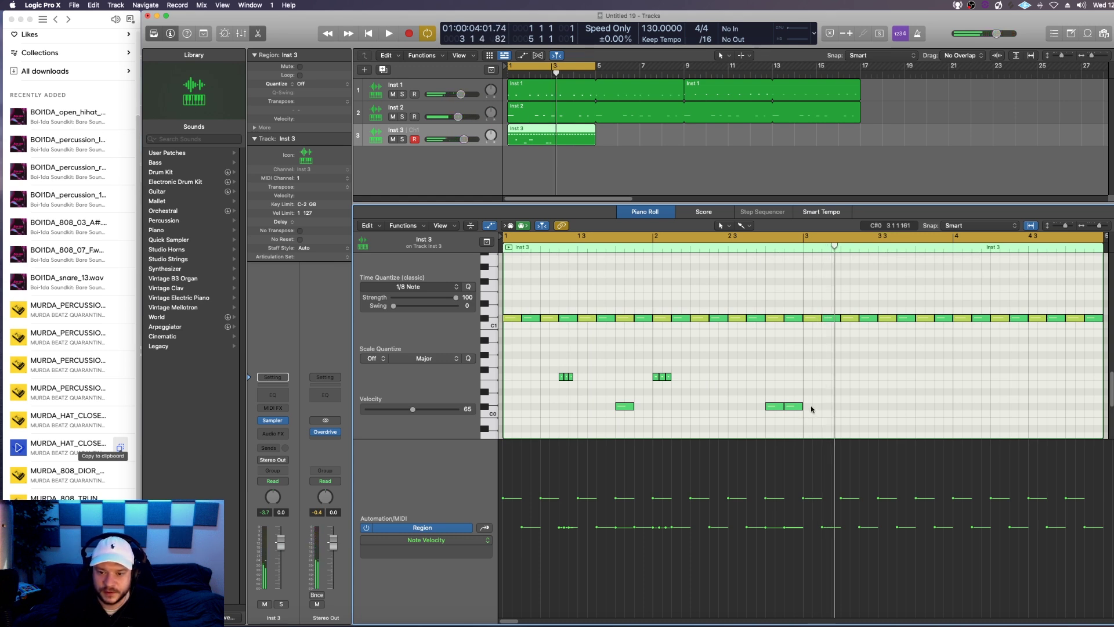
Duplicate the nine F0 and C#0 hi-hat notes into bars 3 and 4, trim the region to four bars and play it back
left_click_drag(813, 419, 527, 365)
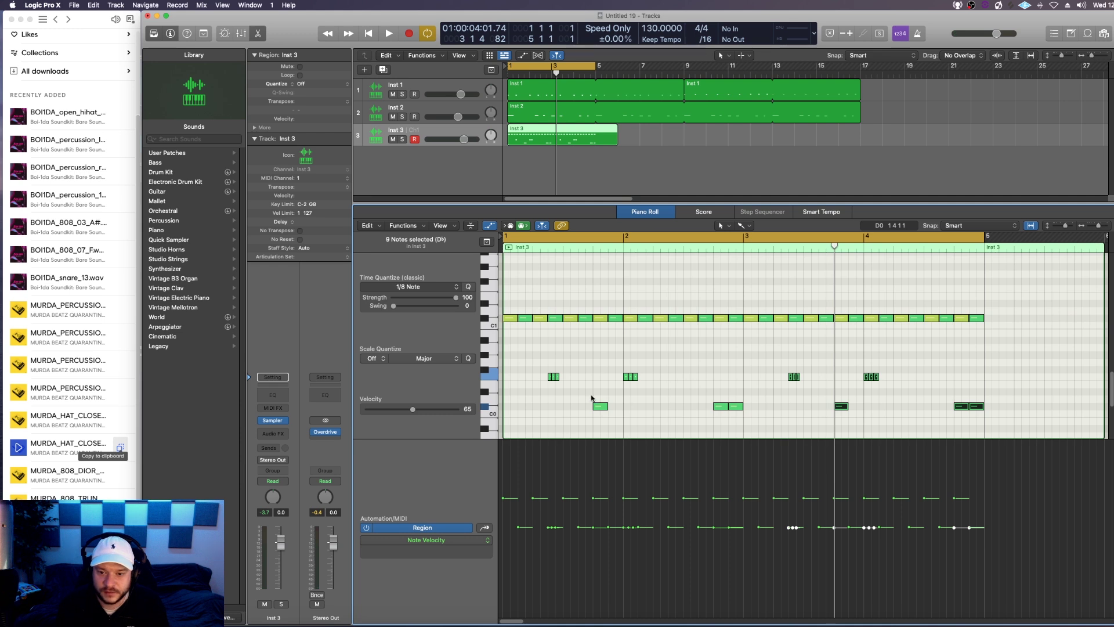
left_click(743, 382)
key("space")
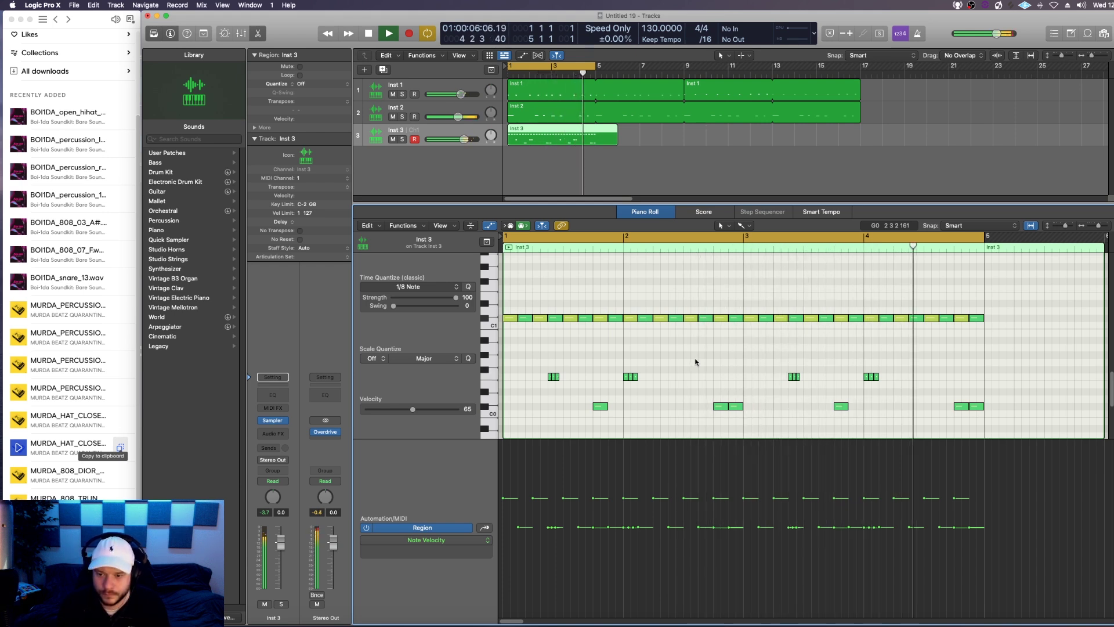
left_click_drag(616, 140, 593, 141)
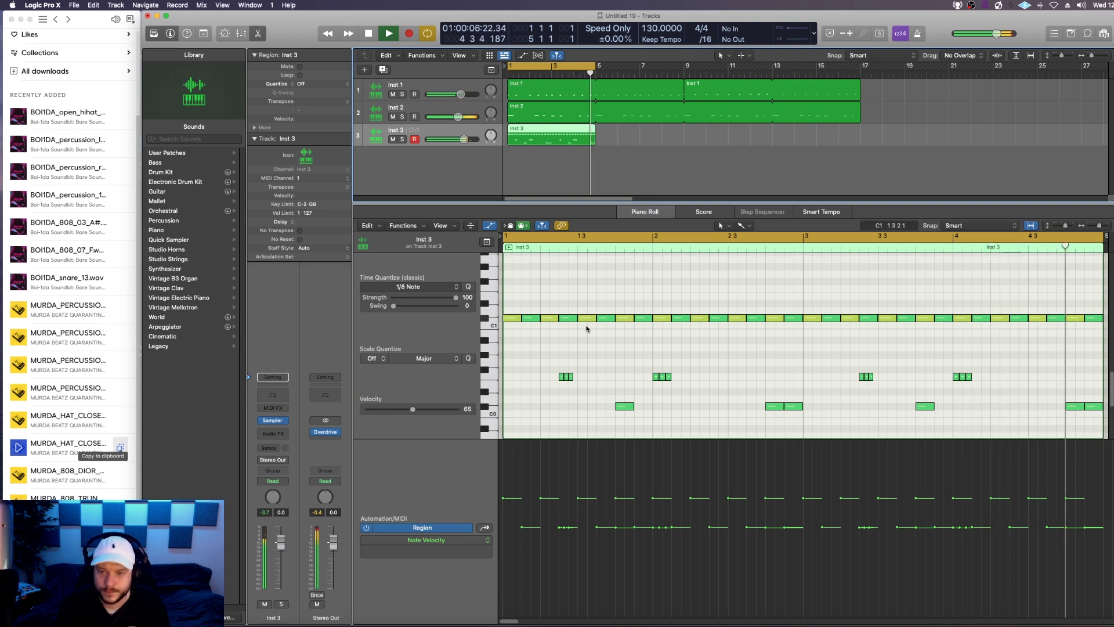
key("space")
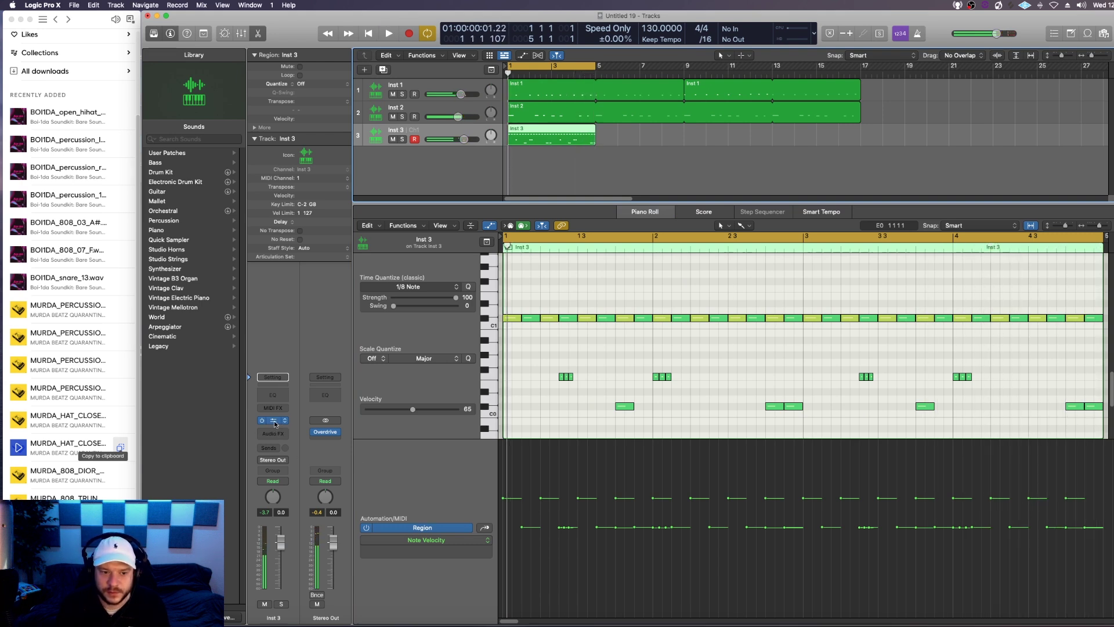
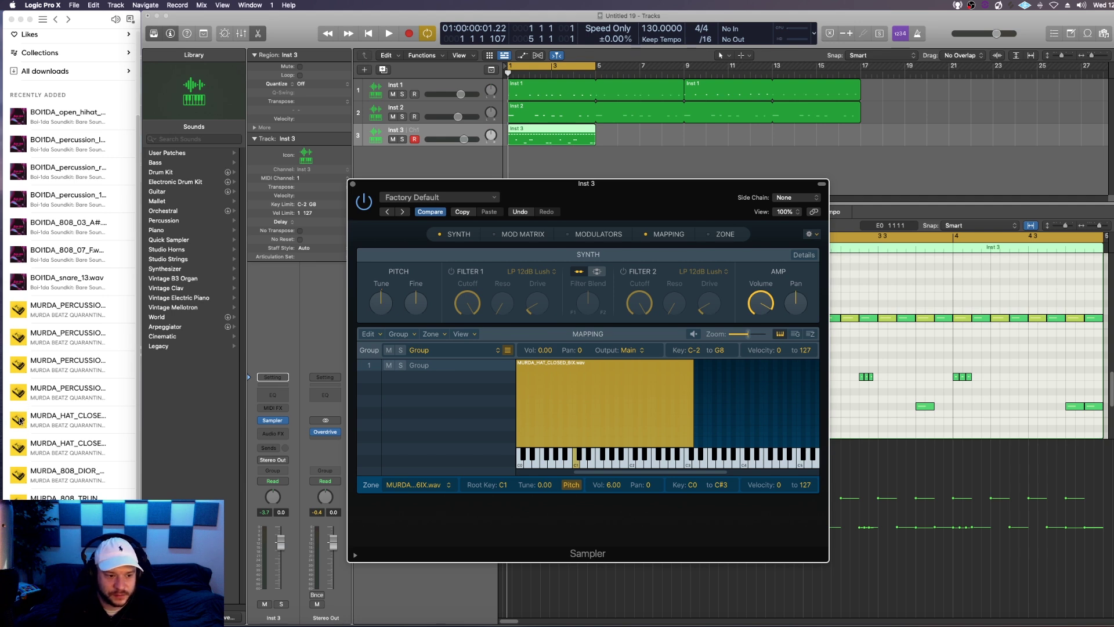
Map BOI1DA_snare_13.wav to F3–G3 and SOUTHSIDE_clap_club.wav from the downloaded samples to C4 in the Sampler
key("super+Tab")
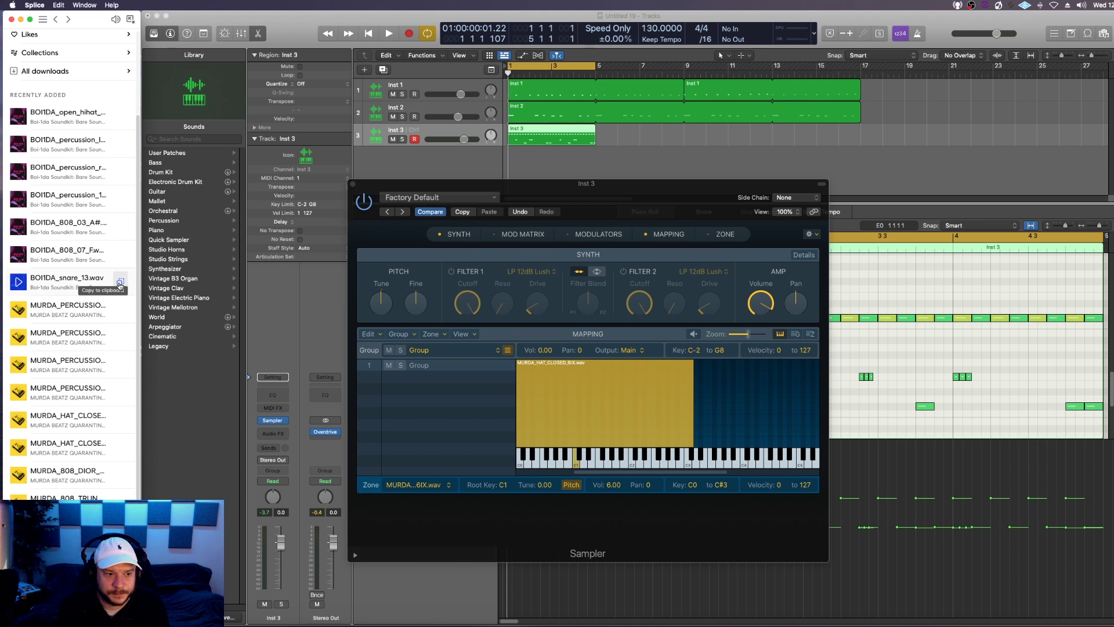
left_click_drag(120, 283, 722, 428)
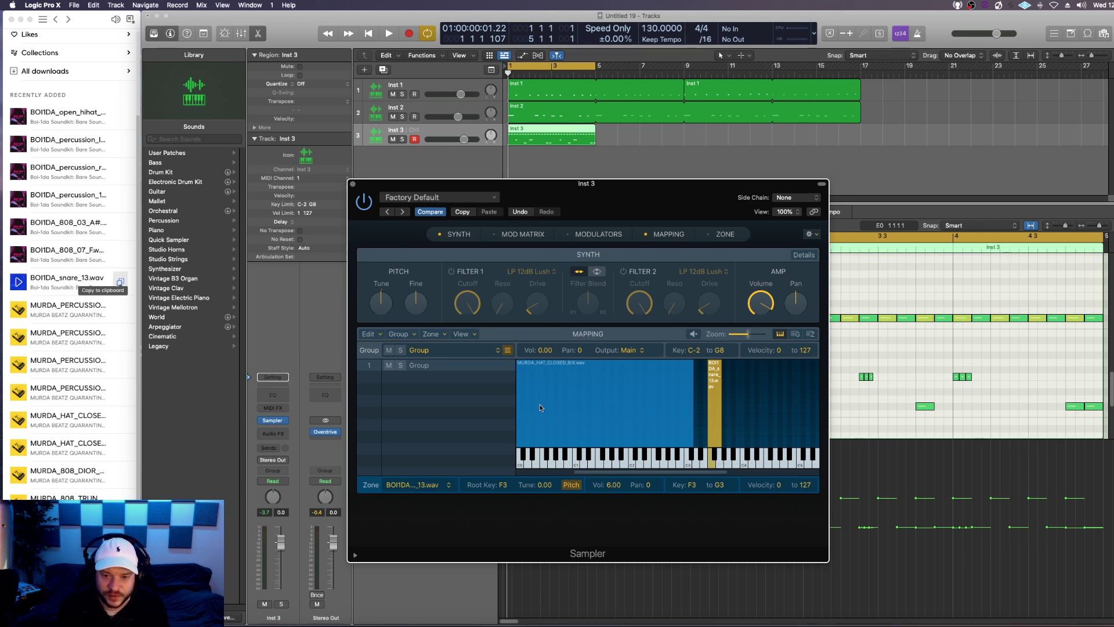
left_click(40, 71)
scroll(65, 345, "down", 5)
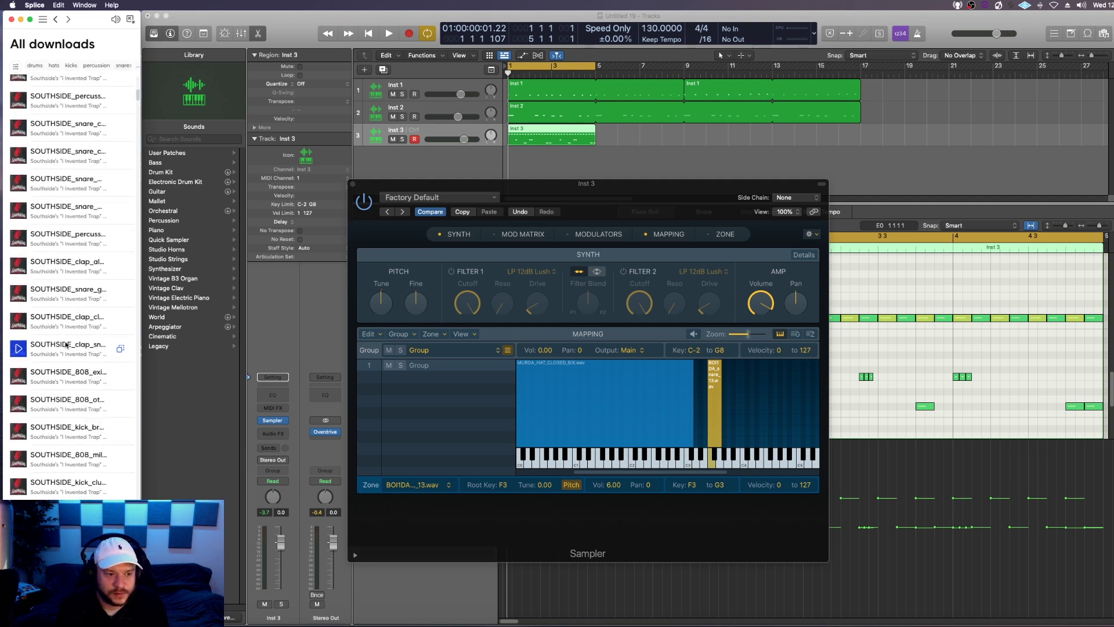
scroll(66, 345, "down", 3)
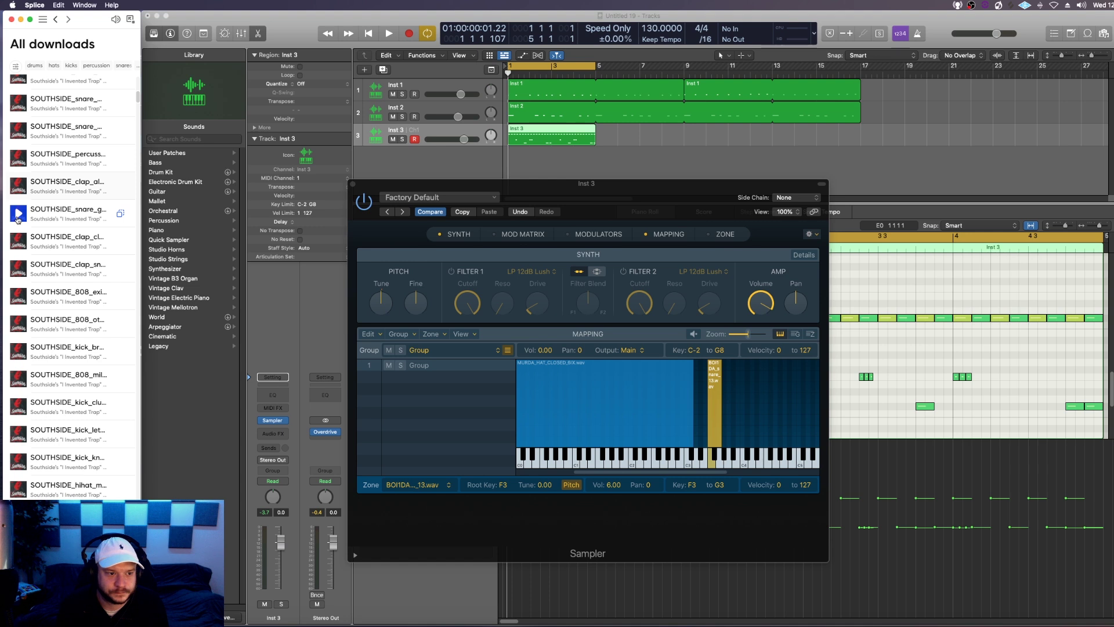
left_click_drag(43, 240, 749, 438)
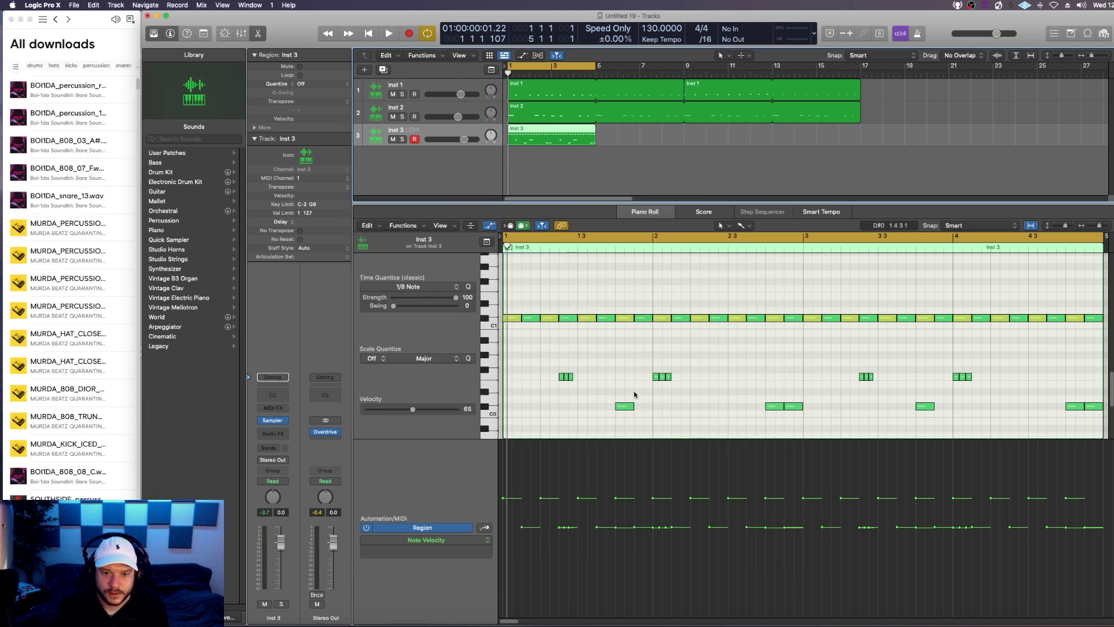
Add 1/8-note claps on C4 at beat 3 of bars 1 to 4 and play them back
scroll(634, 392, "up", 3)
scroll(509, 338, "up", 3)
scroll(510, 337, "up", 5)
left_click(493, 299)
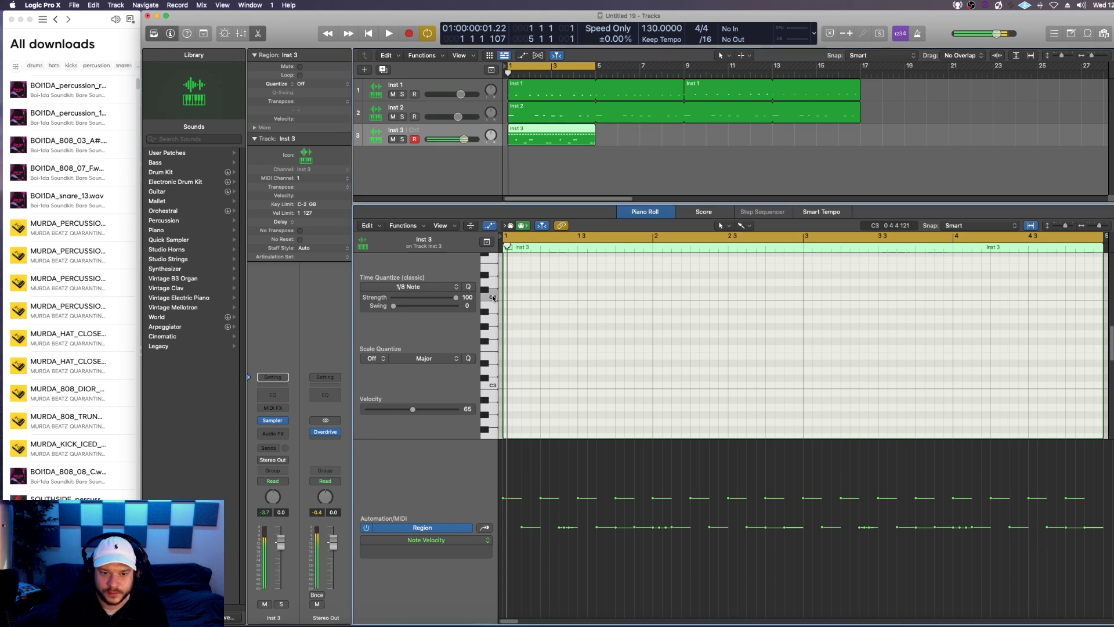
left_click(582, 297)
left_click(731, 297)
left_click(887, 296)
left_click(1037, 297)
key("space")
key("space")
Raise the velocity of the four C4 clap notes to 99 and play back the pattern
left_click_drag(557, 269, 1041, 342)
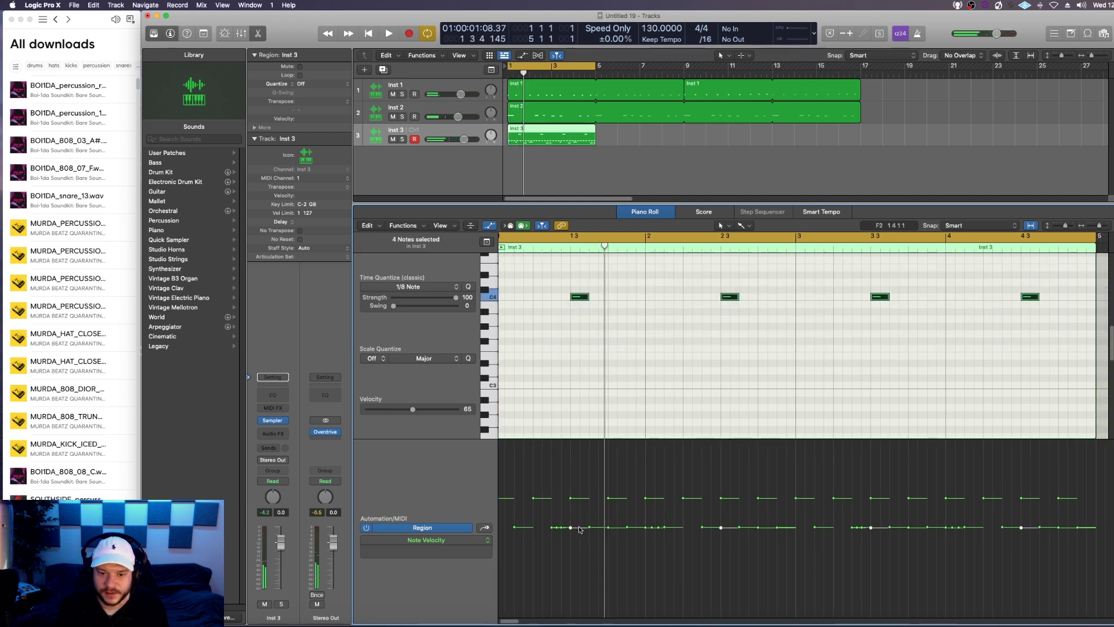
left_click_drag(571, 527, 571, 479)
left_click(714, 311)
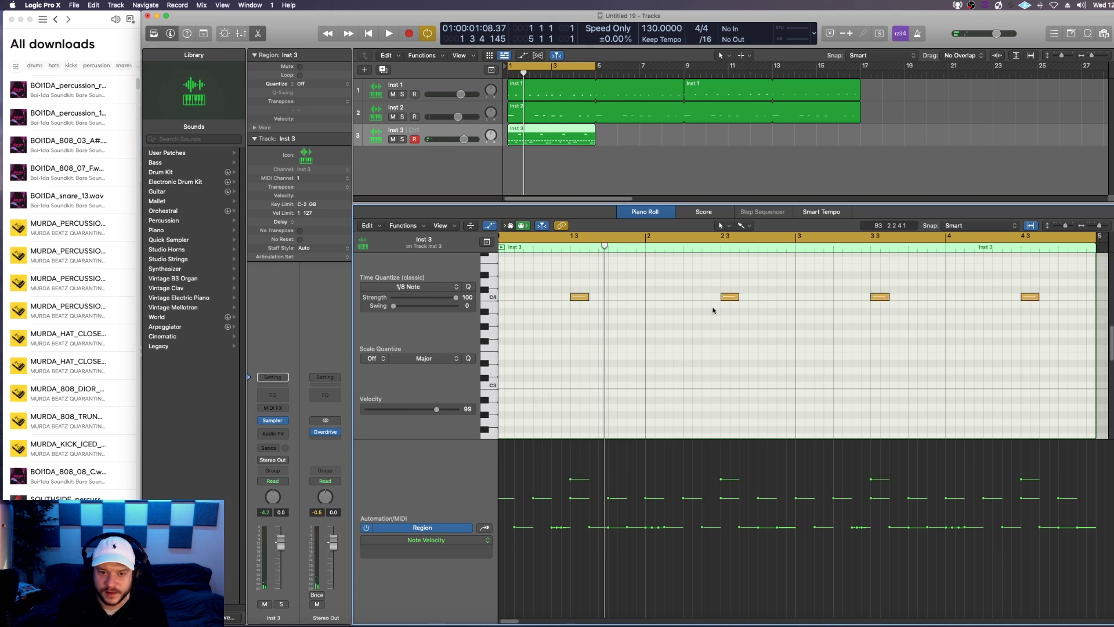
key("space")
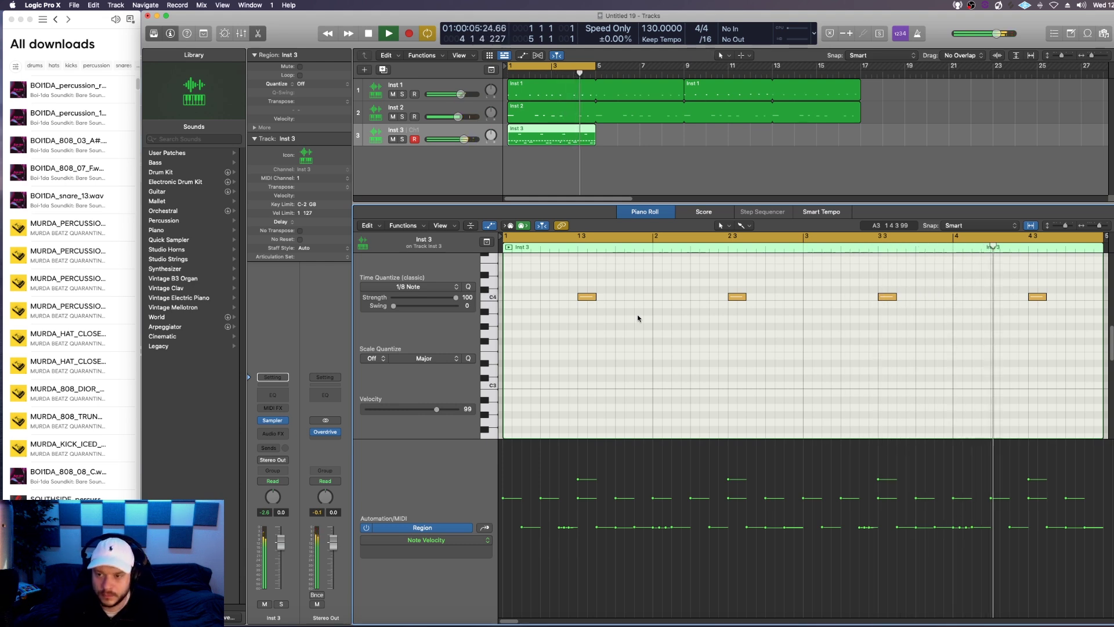
key("space")
Add a 1/8-note snare on F#3 on the off-beat after beat 3 of bar 1 and play it back
scroll(511, 341, "up", 1)
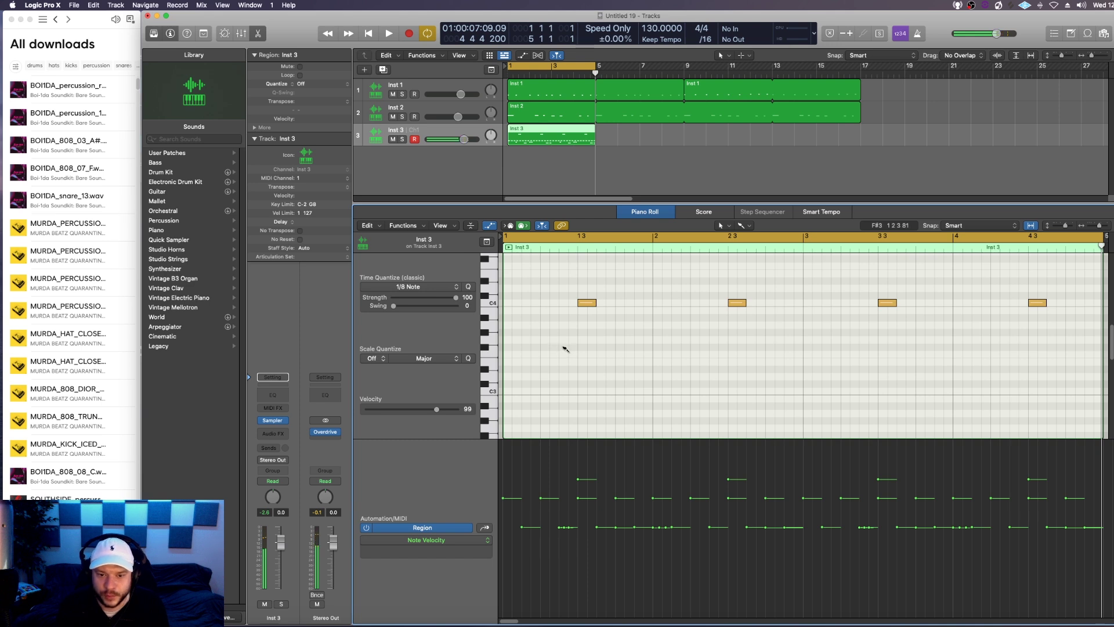
left_click(562, 347)
key("super+z")
left_click(605, 348)
key("space")
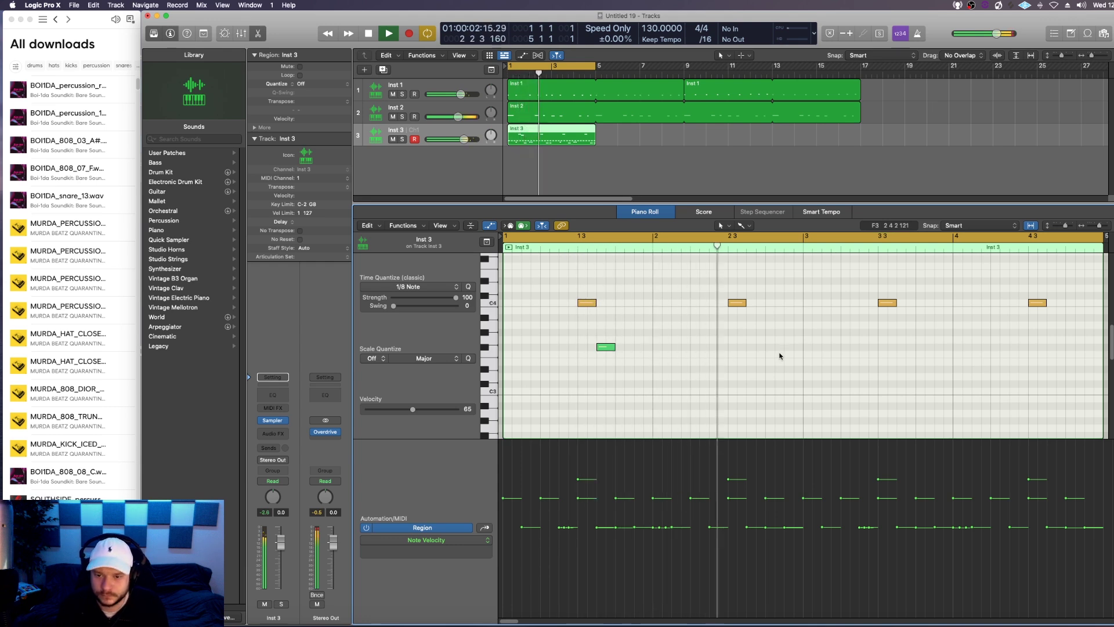
Add two short F#3 snare notes on the off-beats after beats 3 and 4 of bar 2 and play them back
left_click(754, 348)
left_click_drag(761, 348, 792, 347)
left_click(793, 347)
key("space")
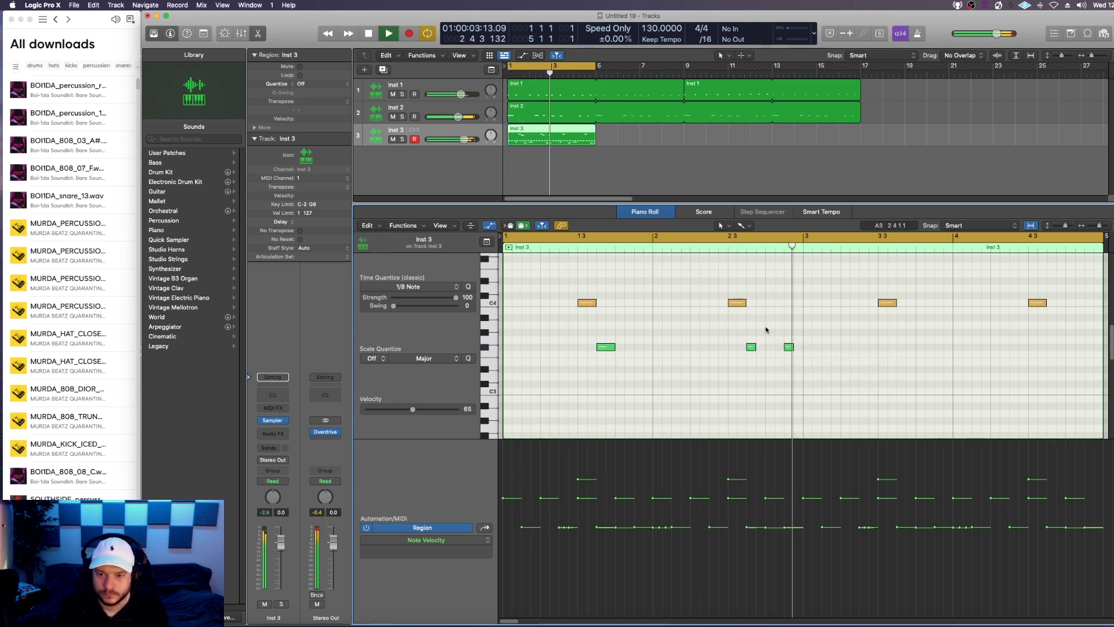
key("space")
Duplicate the three F#3 snare notes from bars 1 and 2 into bars 3 and 4 and play back the result
left_click(906, 347)
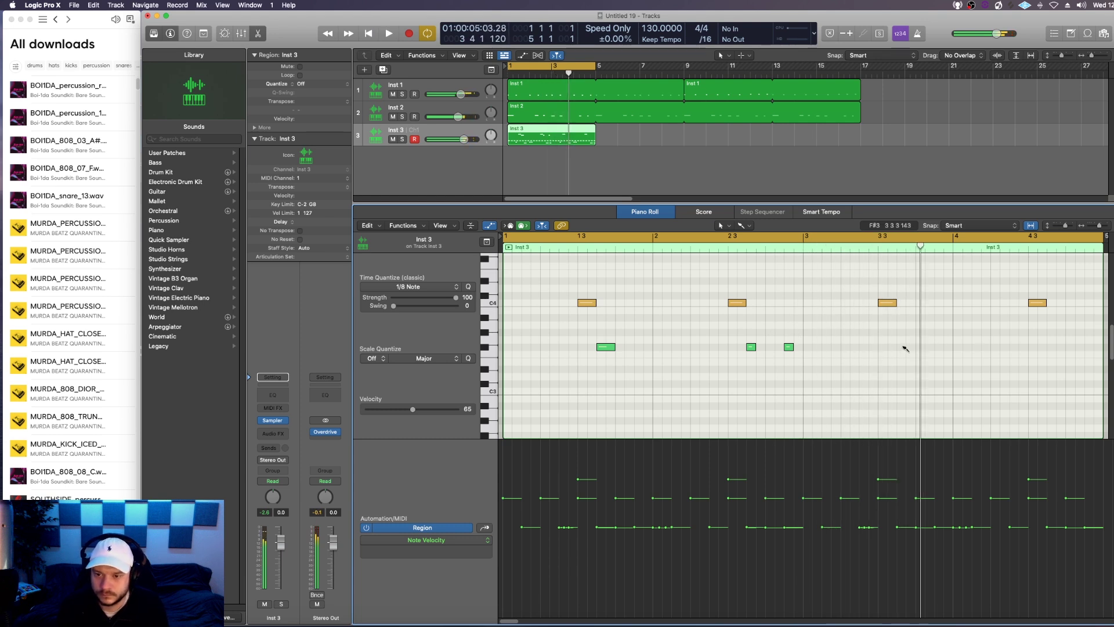
left_click_drag(853, 334, 716, 352)
key("super+r")
left_click_drag(827, 349, 1052, 349)
left_click(1010, 329)
key("space")
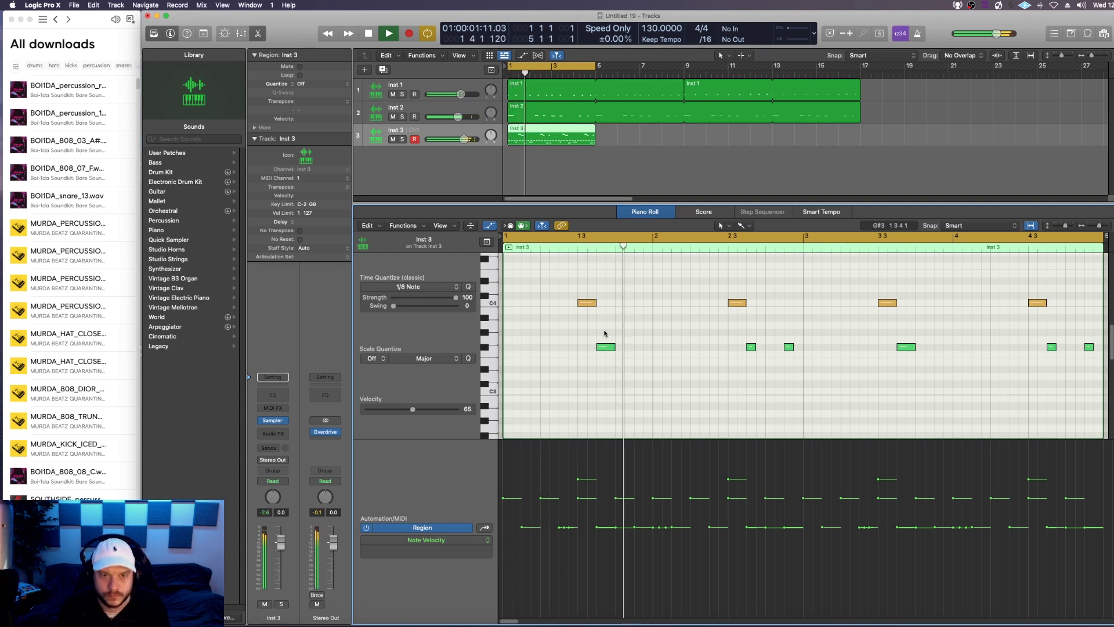
key("space")
Audition MURDA_KICK_ICED_OUT.wav, map it to B3 in the Sampler and close the plug-in window
left_click_drag(490, 391, 489, 347)
key("v")
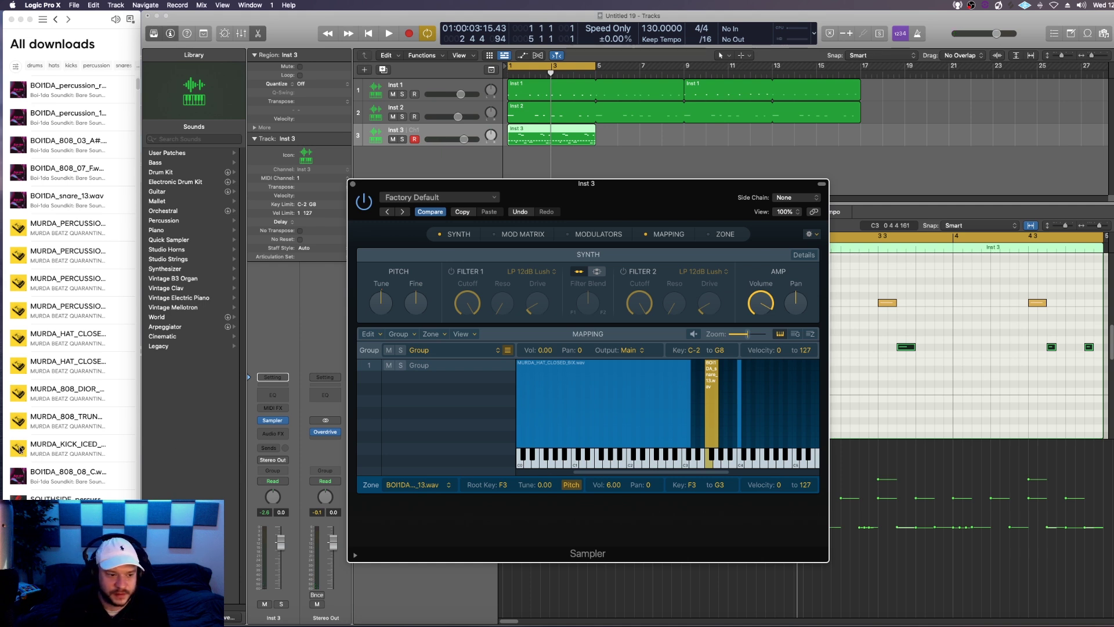
left_click(18, 449)
left_click_drag(67, 448, 734, 468)
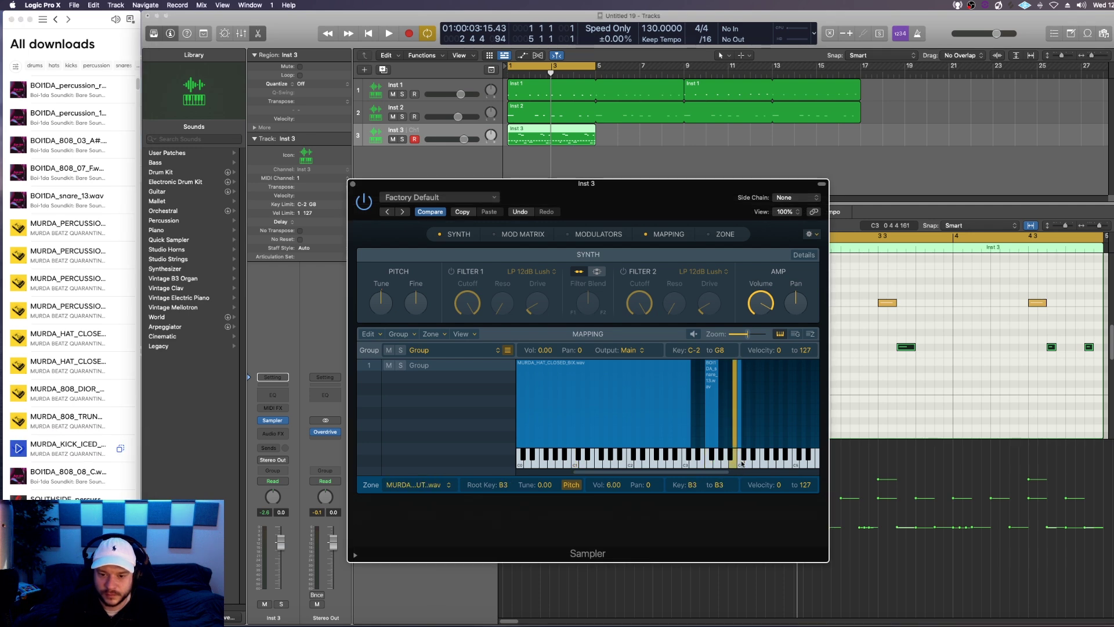
left_click(352, 185)
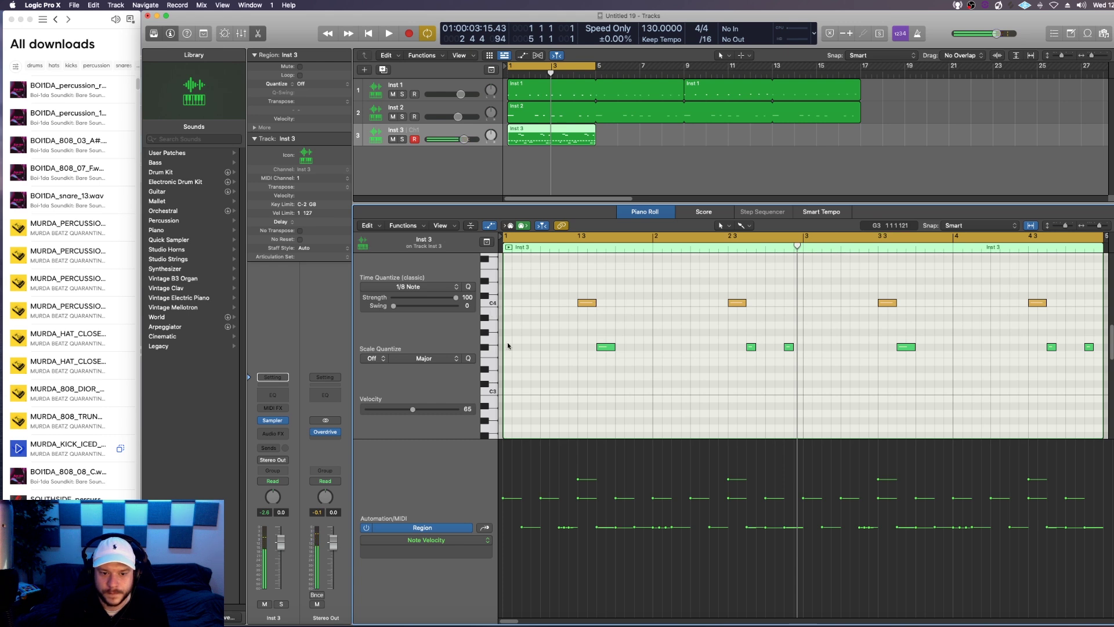
Add a kick note on B3 at the start of bar 1 with velocity 127 and audition it
left_click(508, 312, "super")
key("space")
key("space")
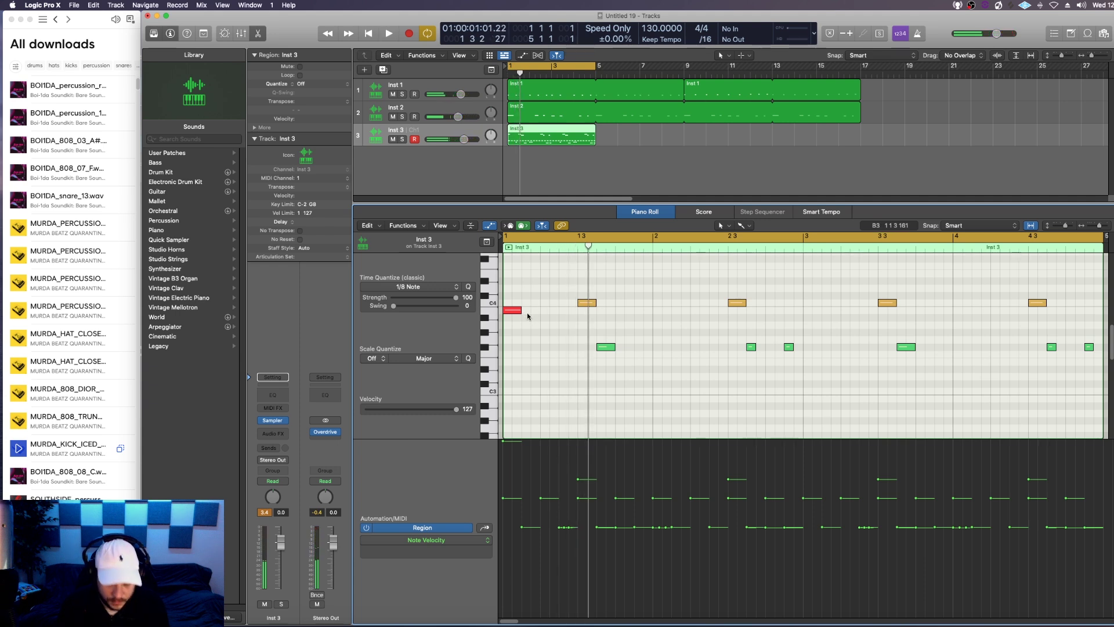
Show the Mixer and play the pattern to check the drum channel's level
key("x")
key("space")
key("space")
key("space")
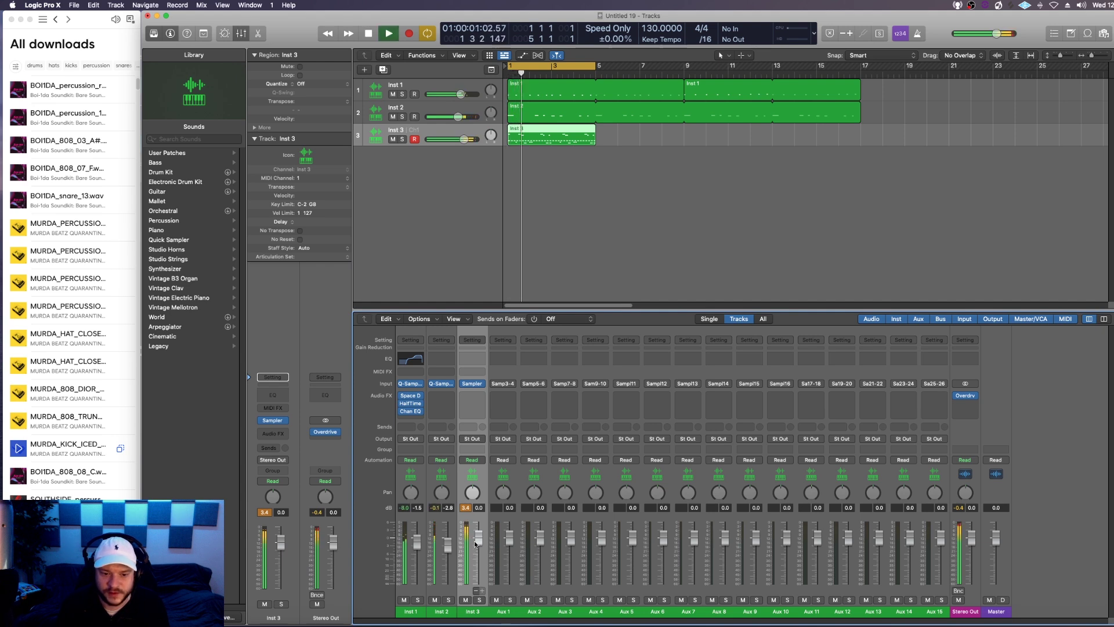
key("space")
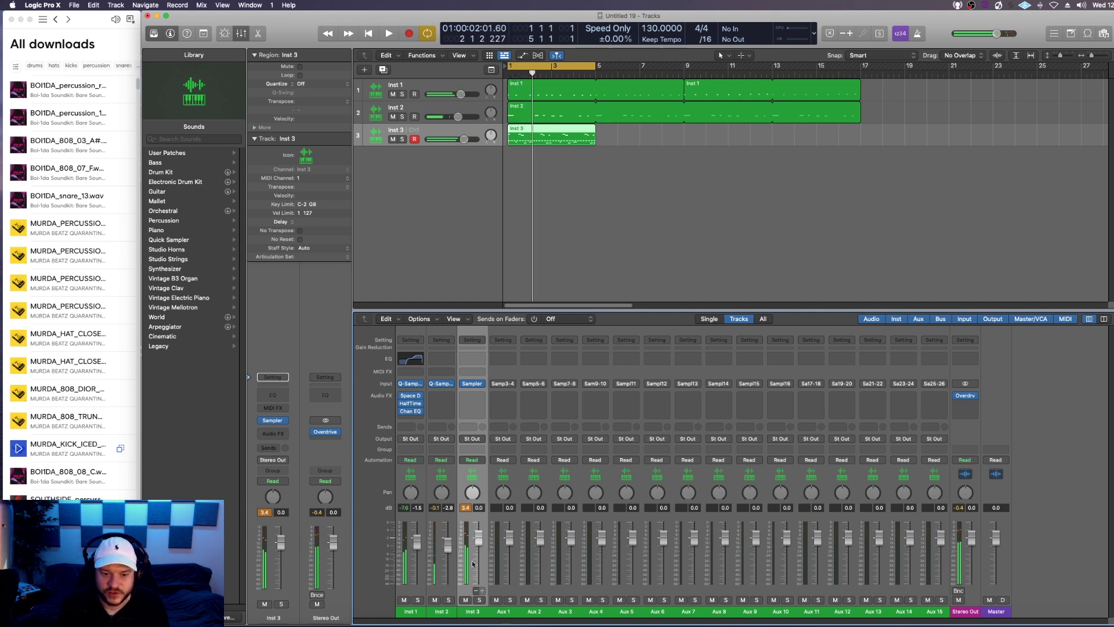
Open the Sampler's zone list on the drum track and route the B3 kick zone to output 11
left_click(274, 421)
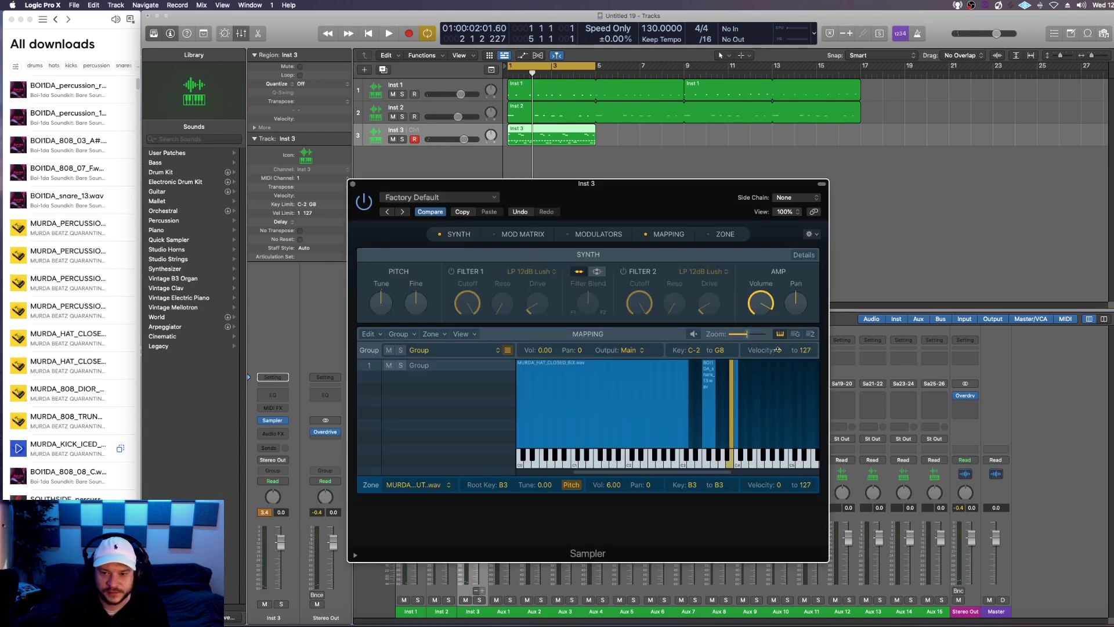
left_click(810, 334)
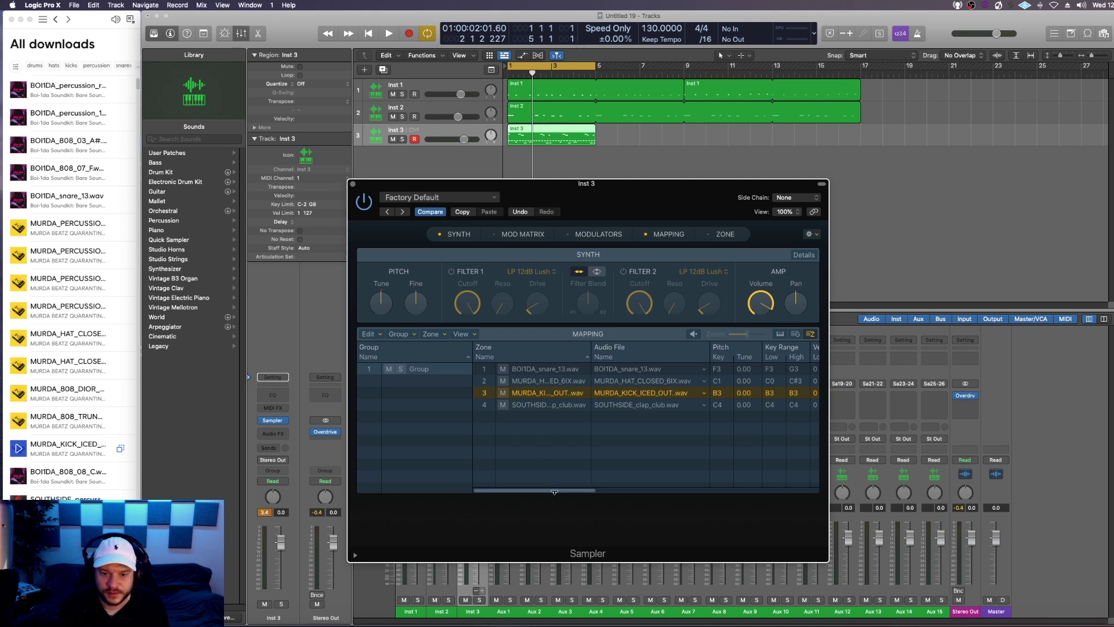
left_click_drag(570, 492, 687, 494)
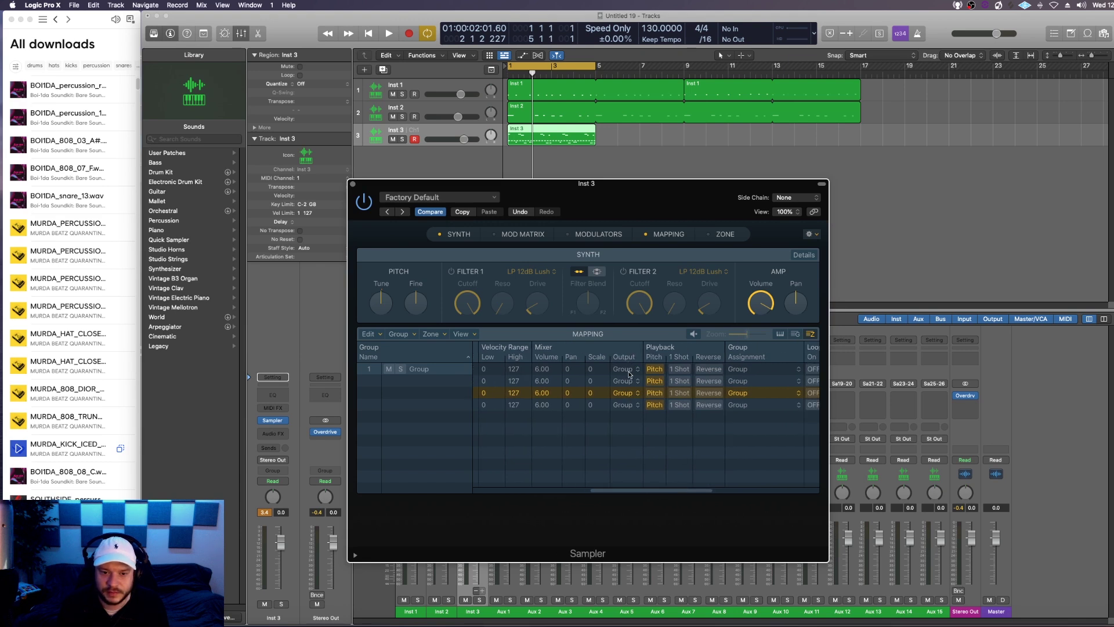
mouse_move(633, 493)
left_mouse_down()
mouse_move(501, 493)
mouse_move(611, 493)
left_mouse_up()
left_click(655, 393)
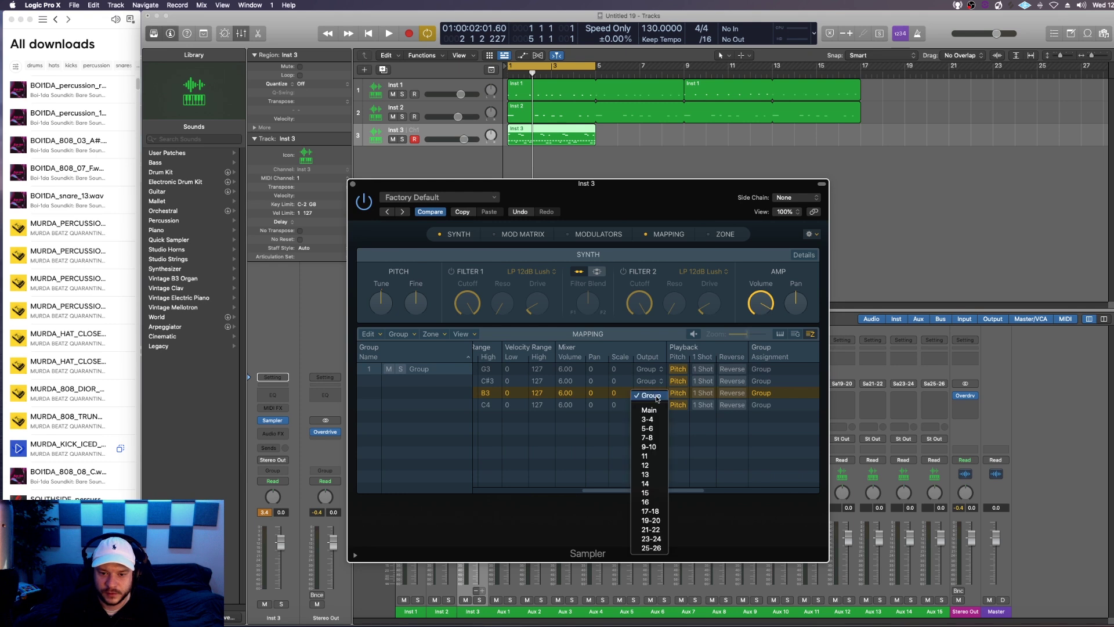
left_click(661, 456)
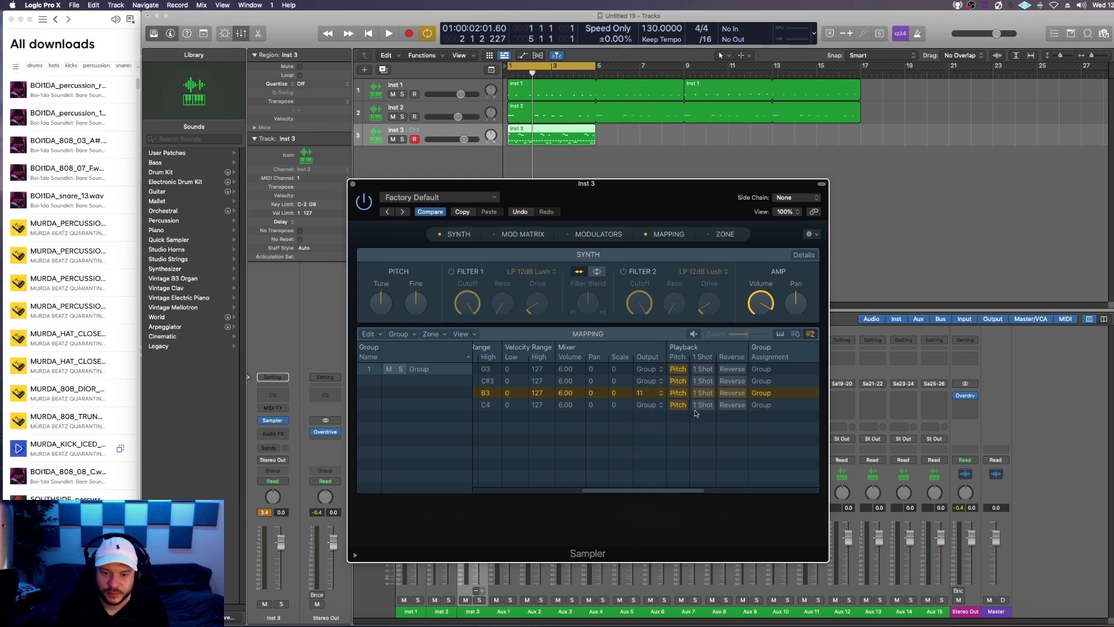
Route the snare zone to output 3-4, the closed hi-hat zone to 5-6 and the clap zone to 7-8
left_click(656, 370)
left_click(656, 395)
left_click(656, 381)
left_click(657, 417)
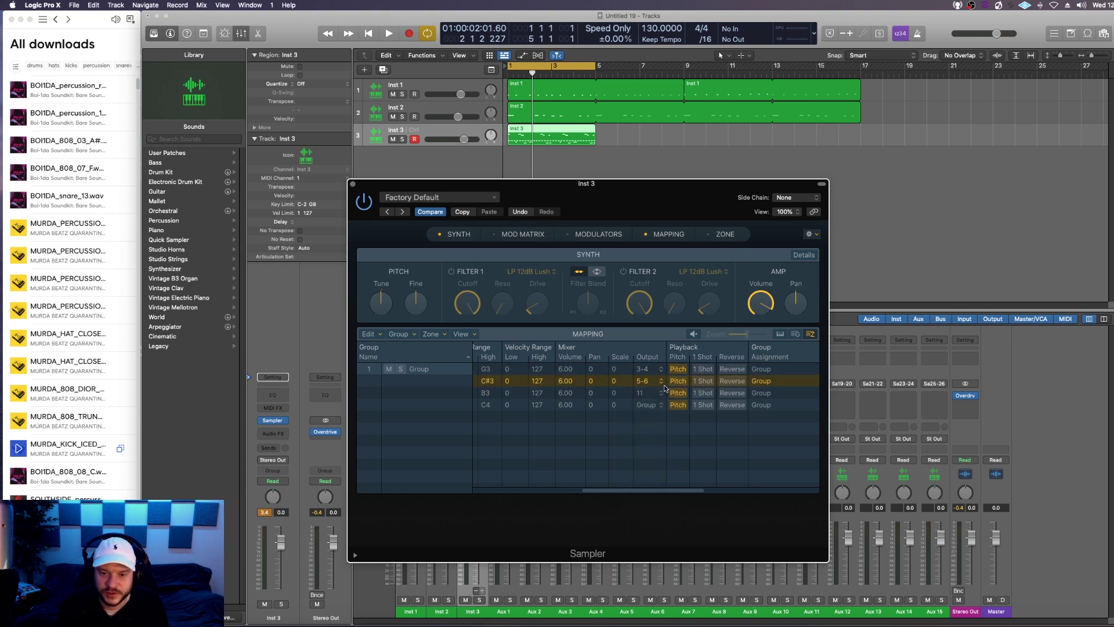
left_click(659, 406)
left_click(653, 451)
Play the beat, close the Sampler and check the drum levels on the separate aux channels
key("space")
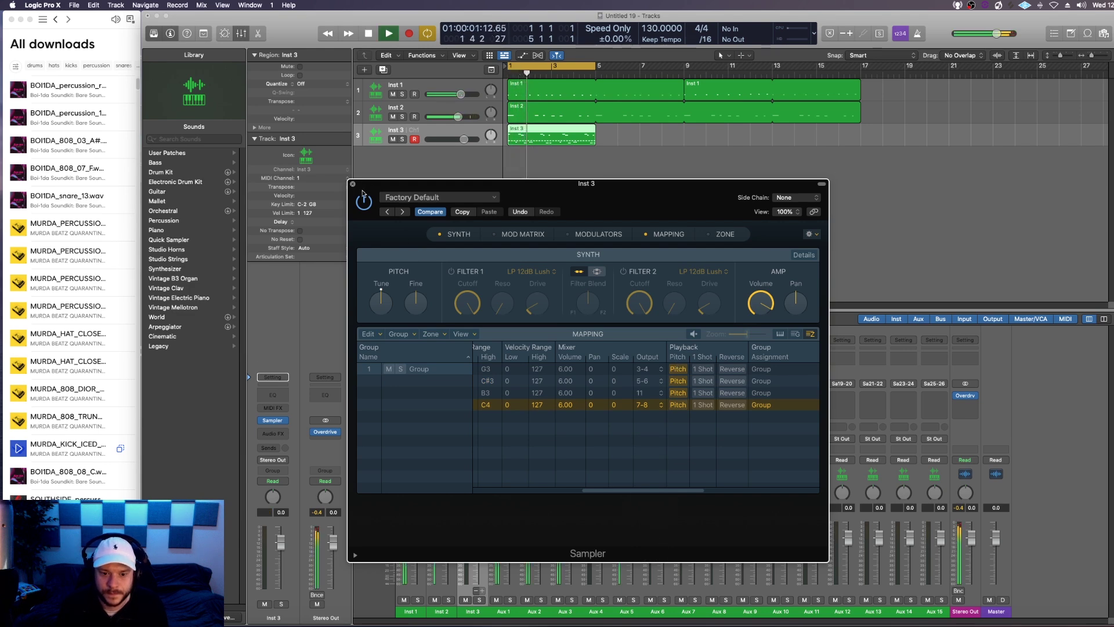
key("super+w")
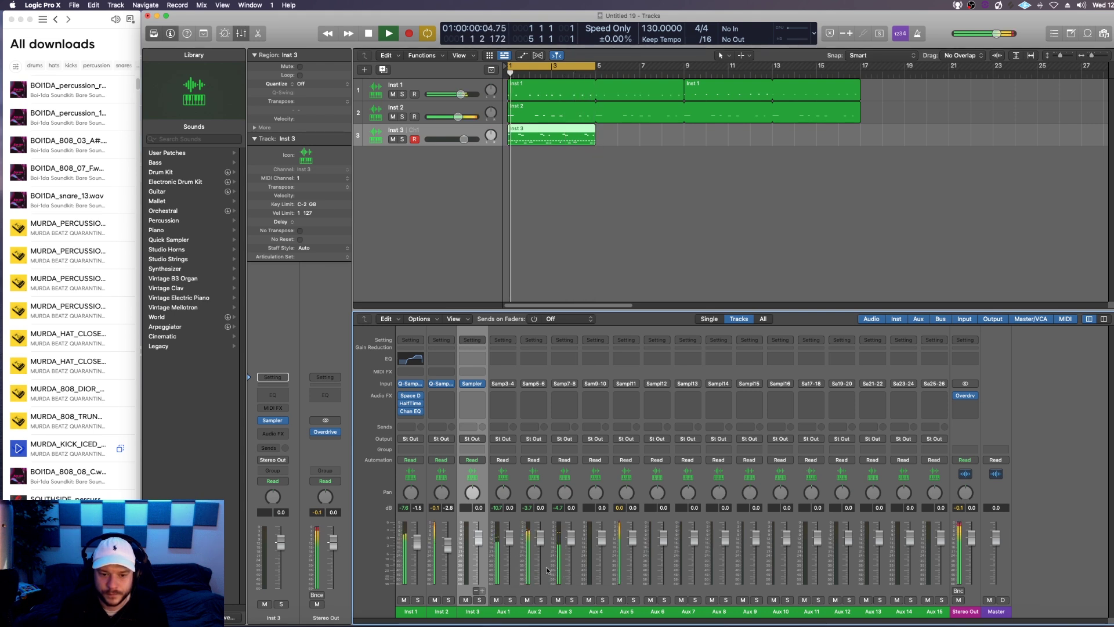
key("space")
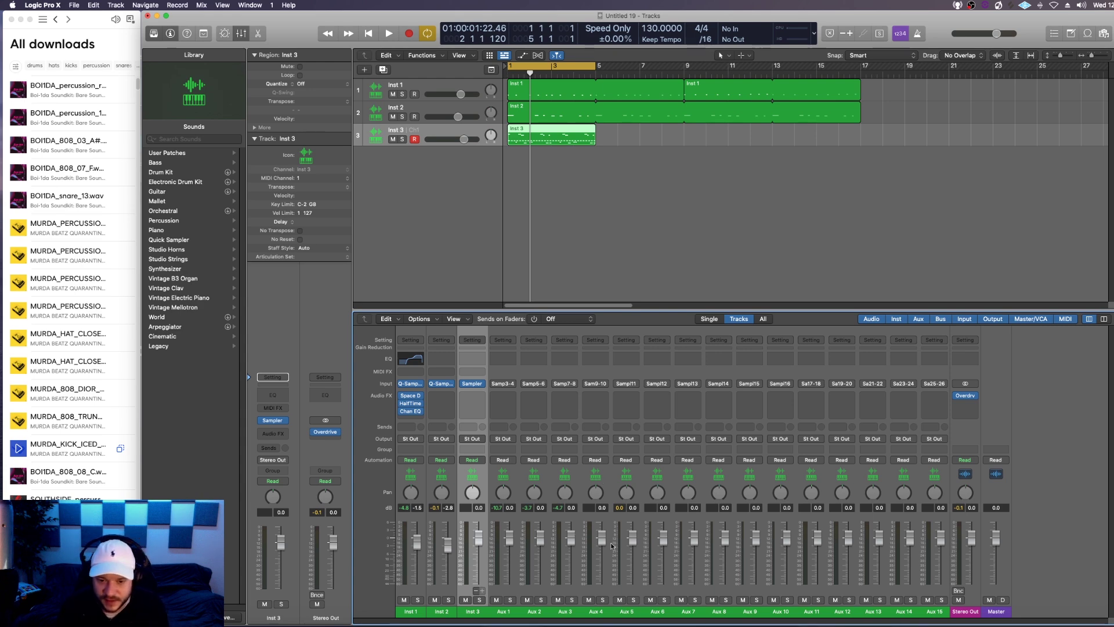
Reopen the drum region's Piano Roll, add a B3 kick on the off-beat after beat 2 of bar 1 and play it back
double_click(536, 138)
scroll(567, 399, "up", 5)
scroll(567, 400, "up", 5)
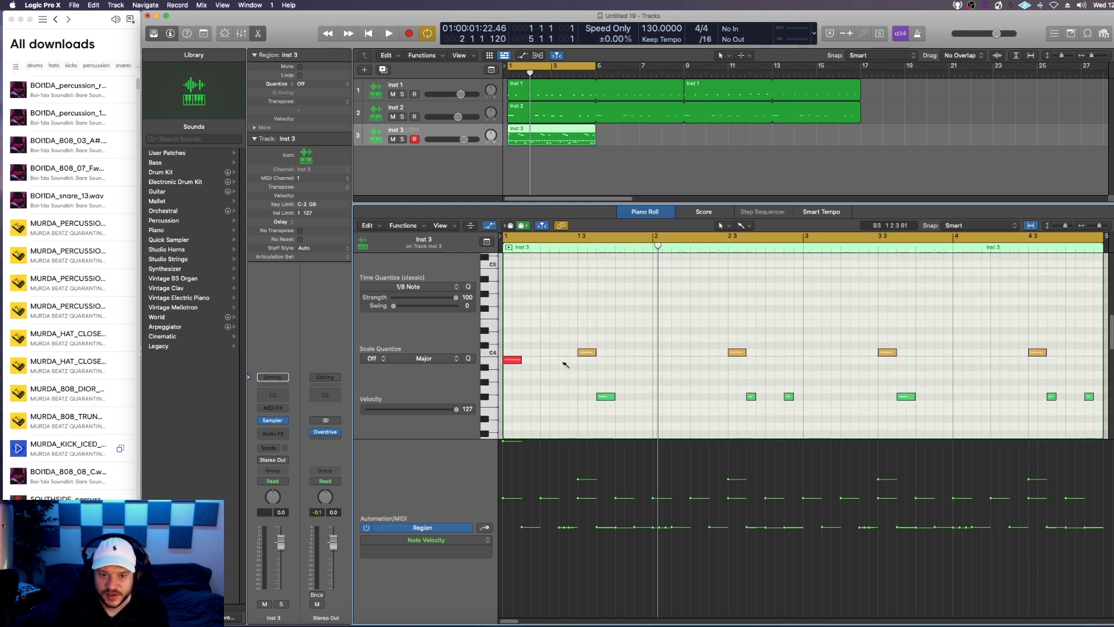
left_click(563, 360)
key("space")
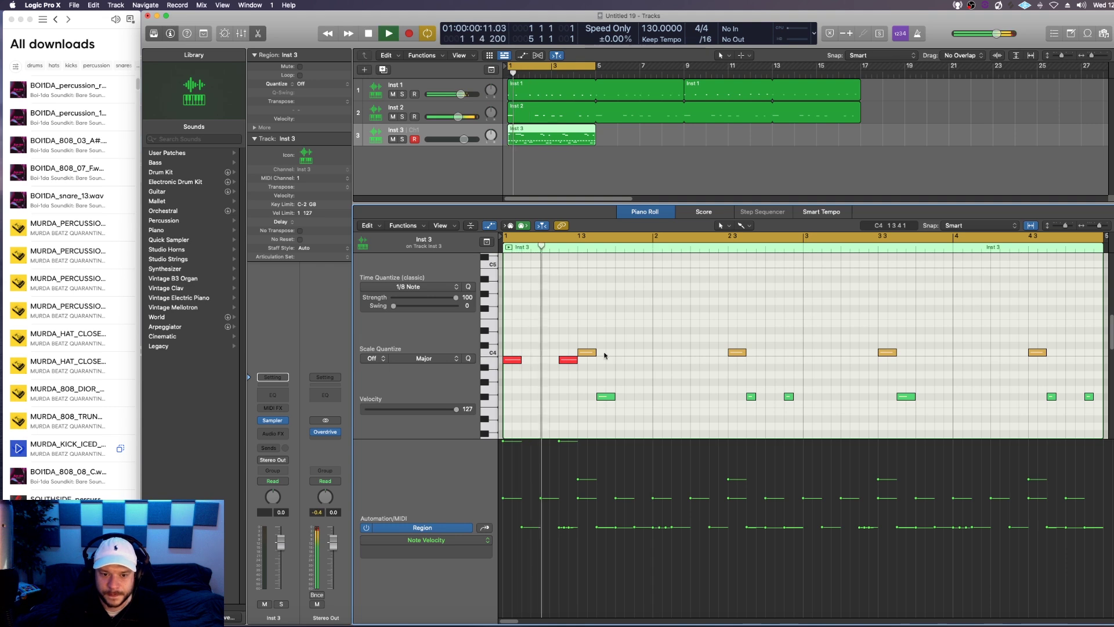
key("space")
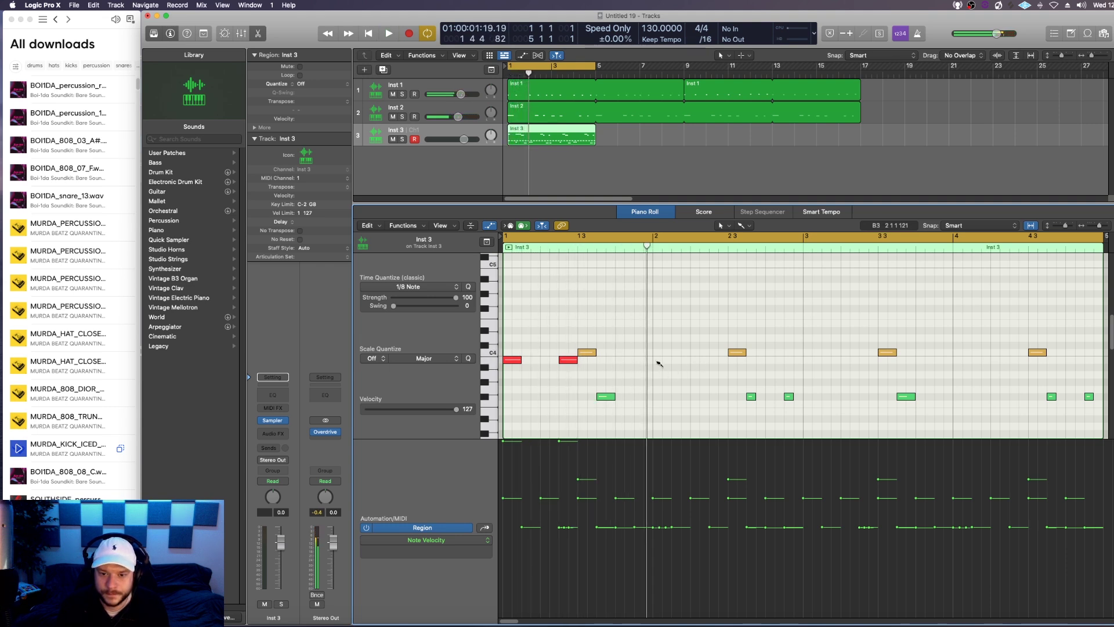
Add B3 kicks at beat 4 of bar 1 and on the off-beat after beat 2 of bar 2, auditioning between them
left_click(628, 359)
key("space")
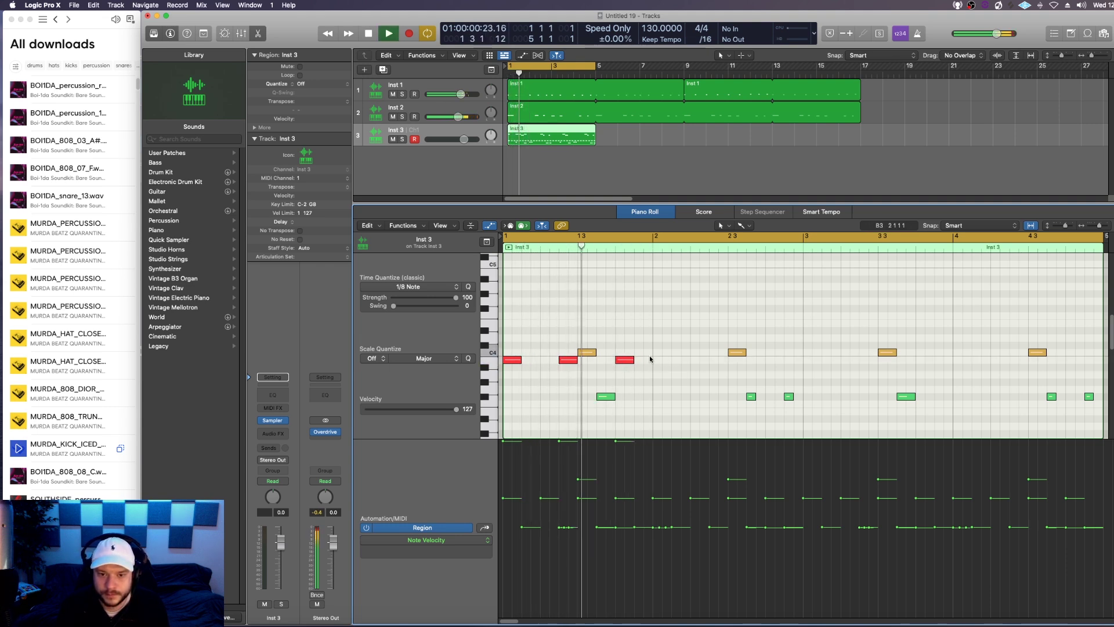
key("space")
left_click(718, 360)
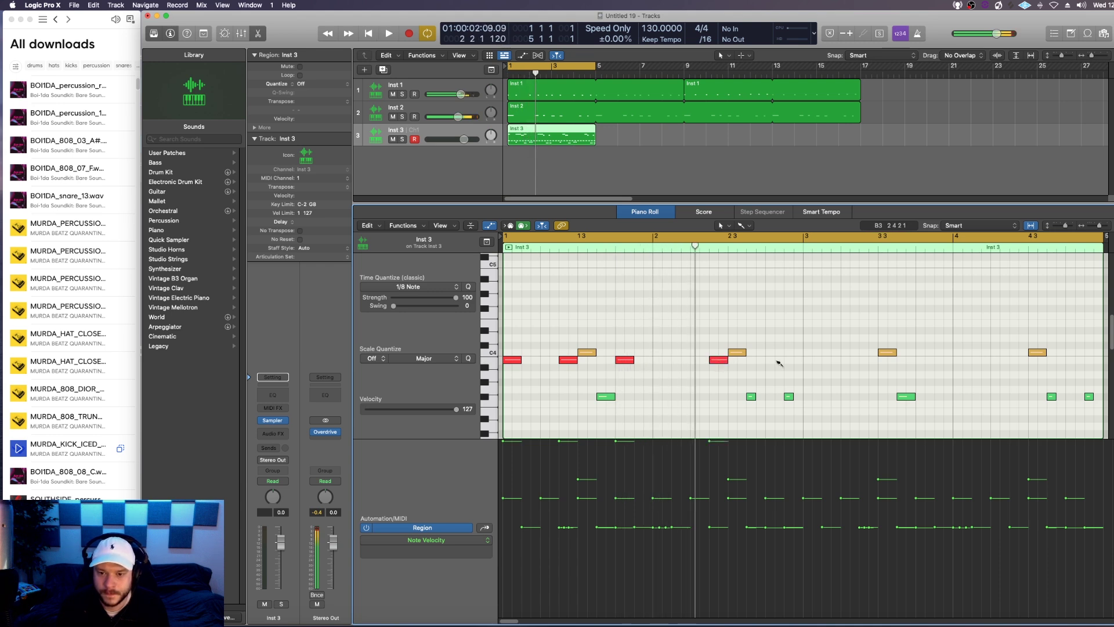
Add B3 kicks at beat 4 of bar 2 and beat 1 of bar 3, auditioning between them
left_click(776, 361)
key("space")
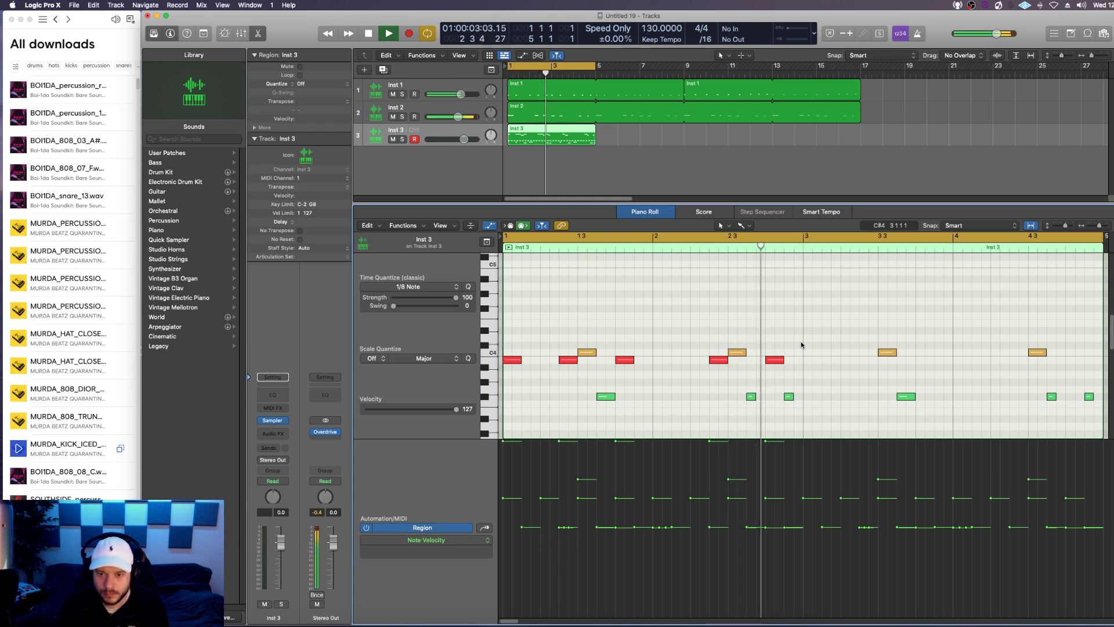
key("space")
key("space")
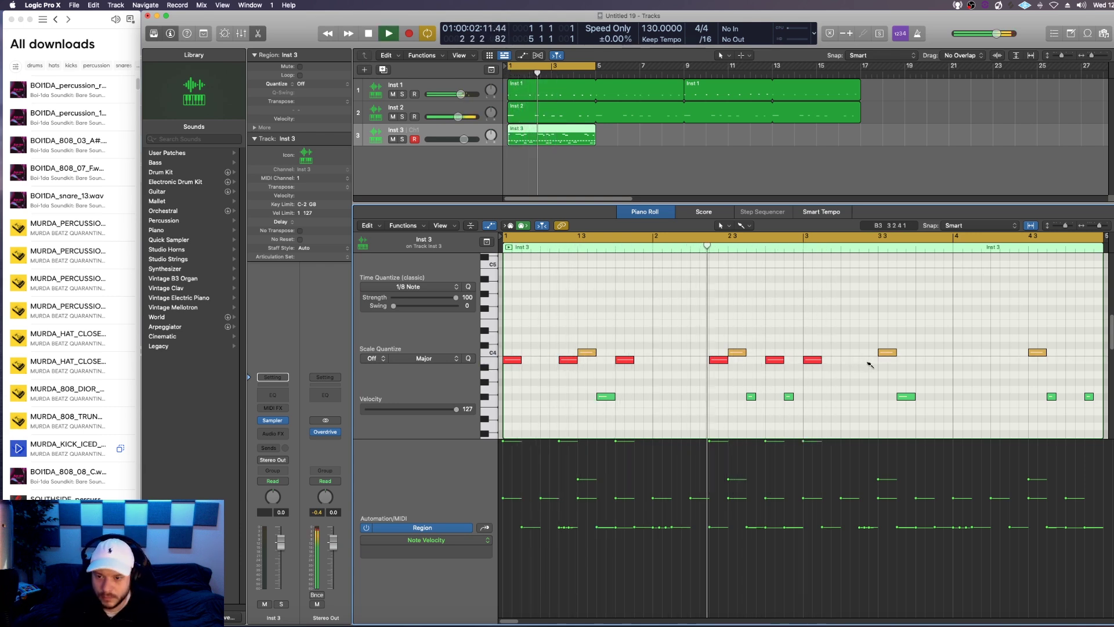
Add B3 kicks at beat 4 of bar 3 and on the off-beat after beat 2 of bar 4, and play them back
left_click(925, 360)
key("space")
left_click(1015, 360)
key("space")
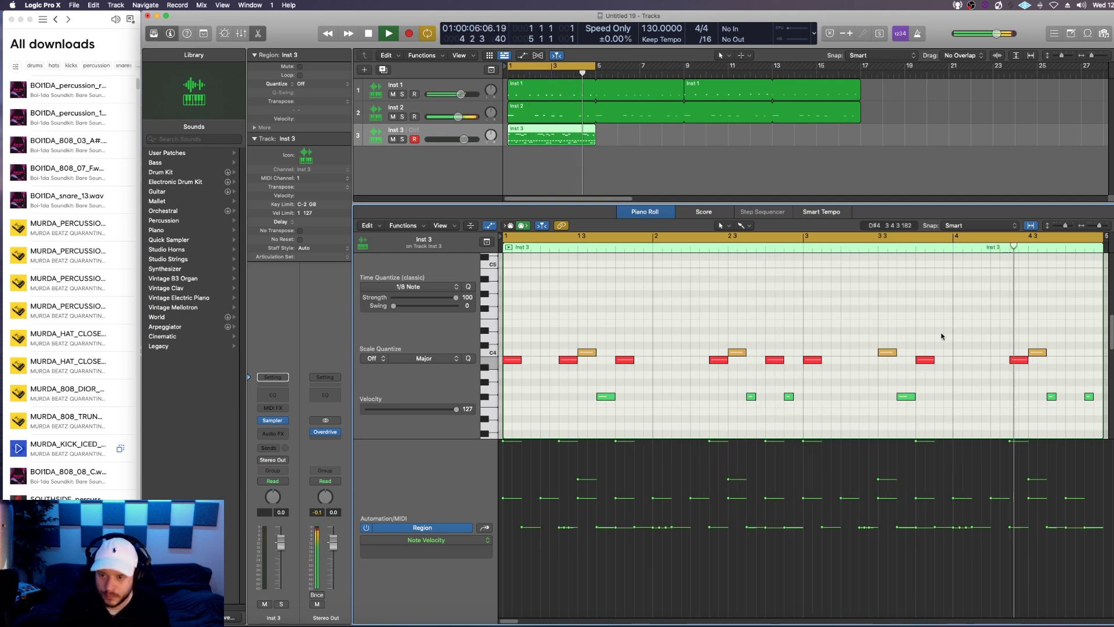
key("space")
Add a B3 kick at beat 4 of bar 4, split into two short consecutive hits, and play the pattern
left_click(1072, 359)
key("space")
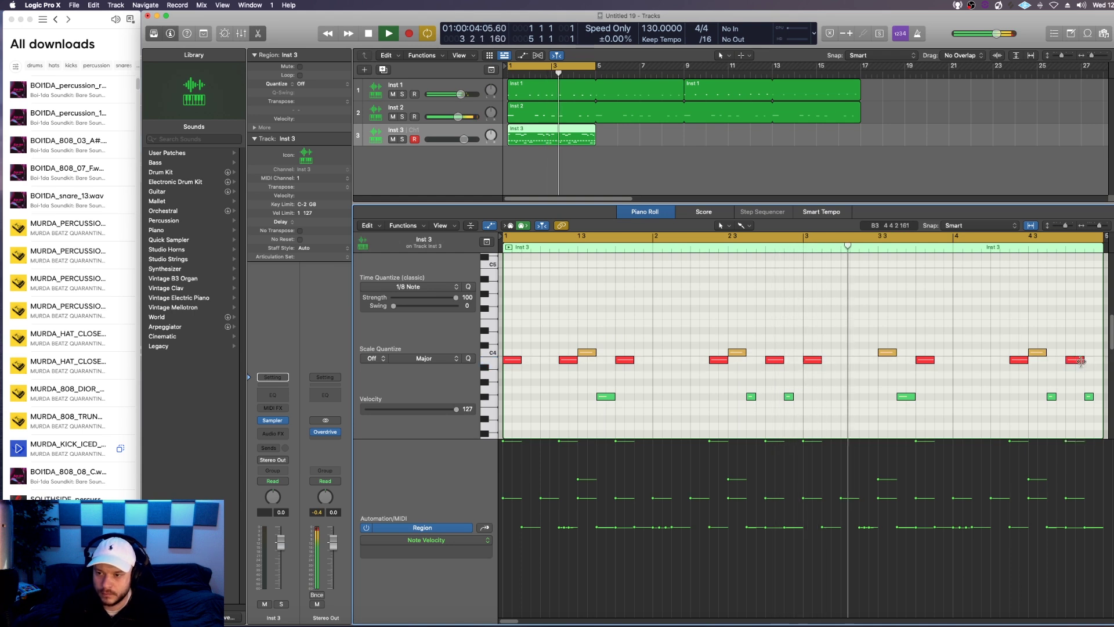
left_click_drag(1081, 362, 1084, 361)
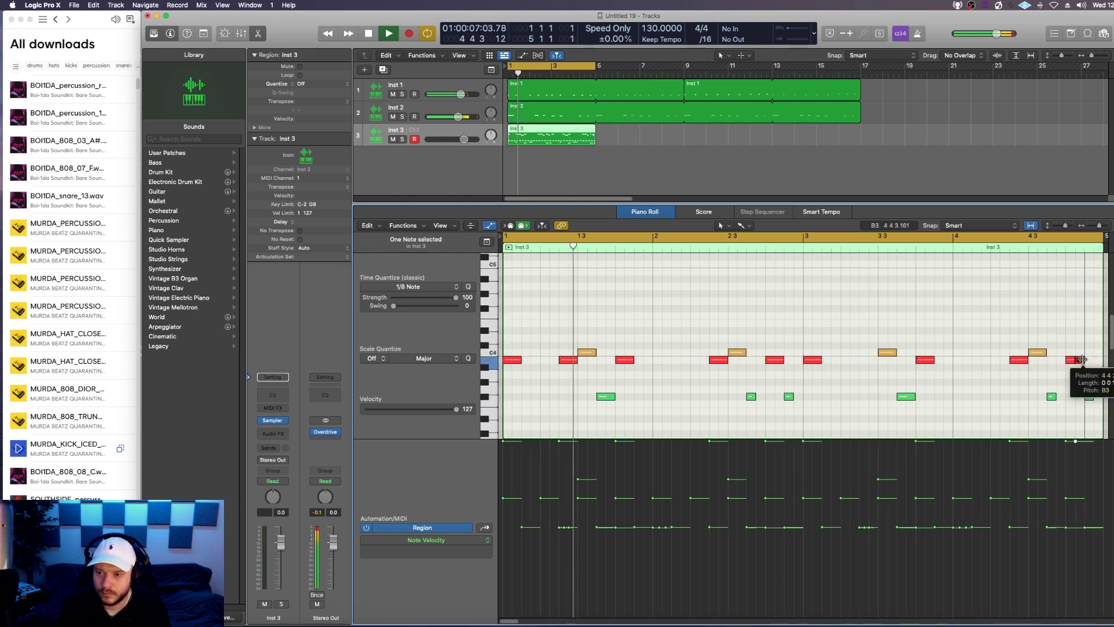
left_click(1050, 278)
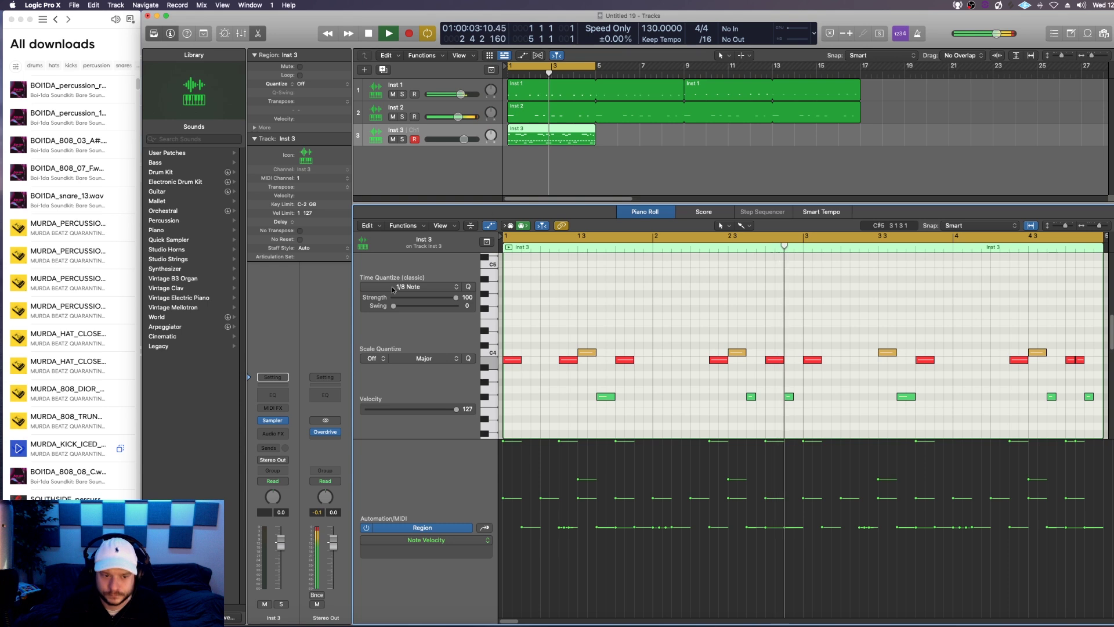
key("space")
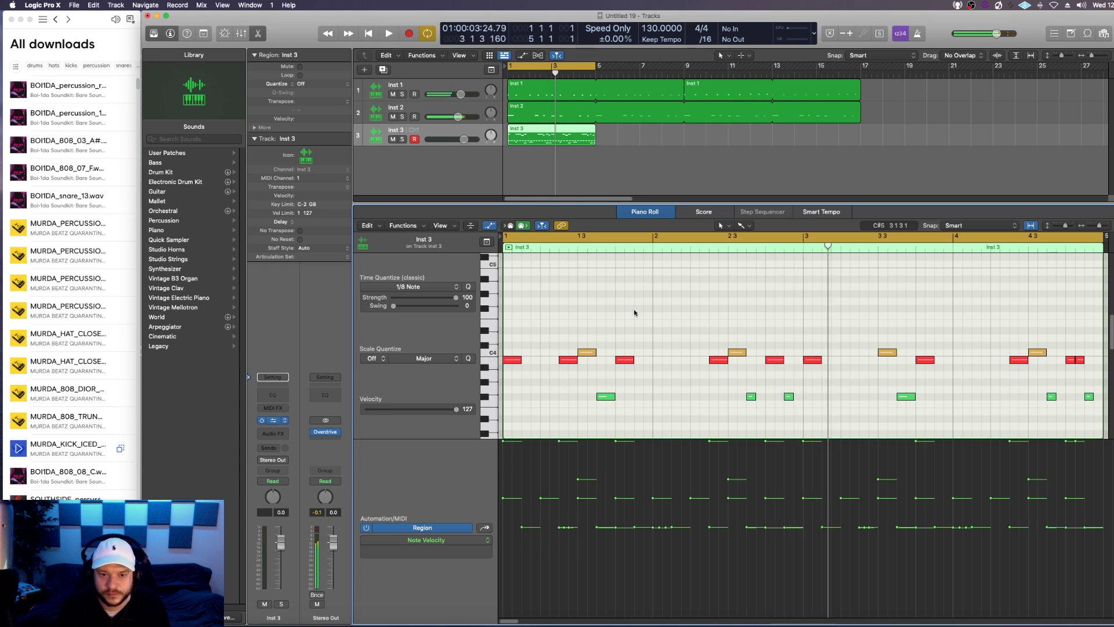
Preview Splice downloads and map BOI1DA_open_hihat_03 to D4 and BOI1DA_percussion_17 to E4 in the drum Sampler
left_click(273, 420)
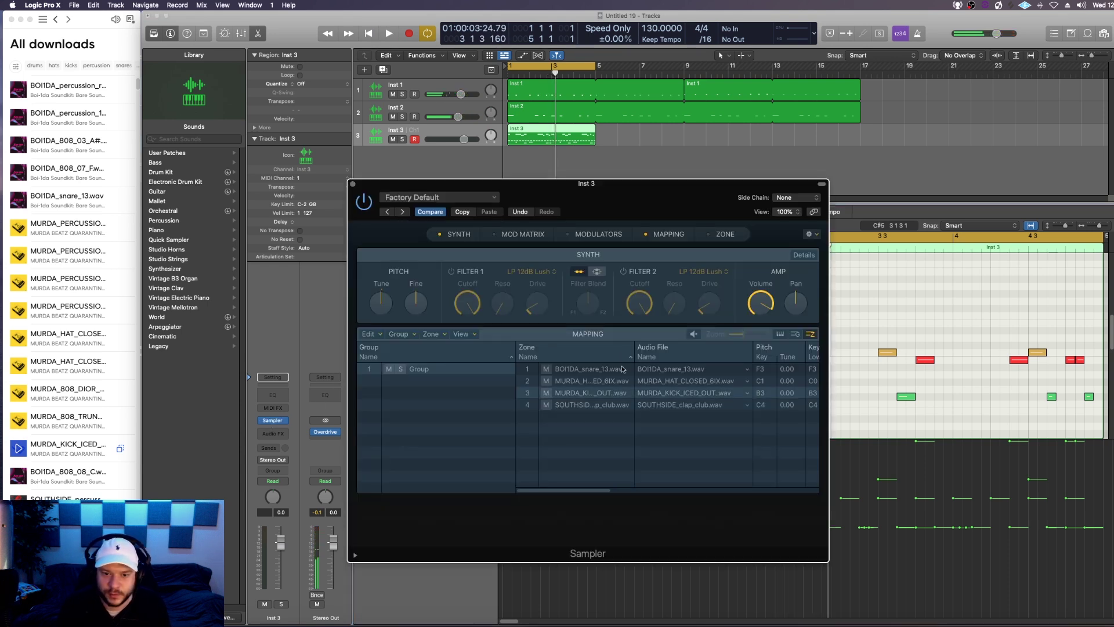
left_click(780, 334)
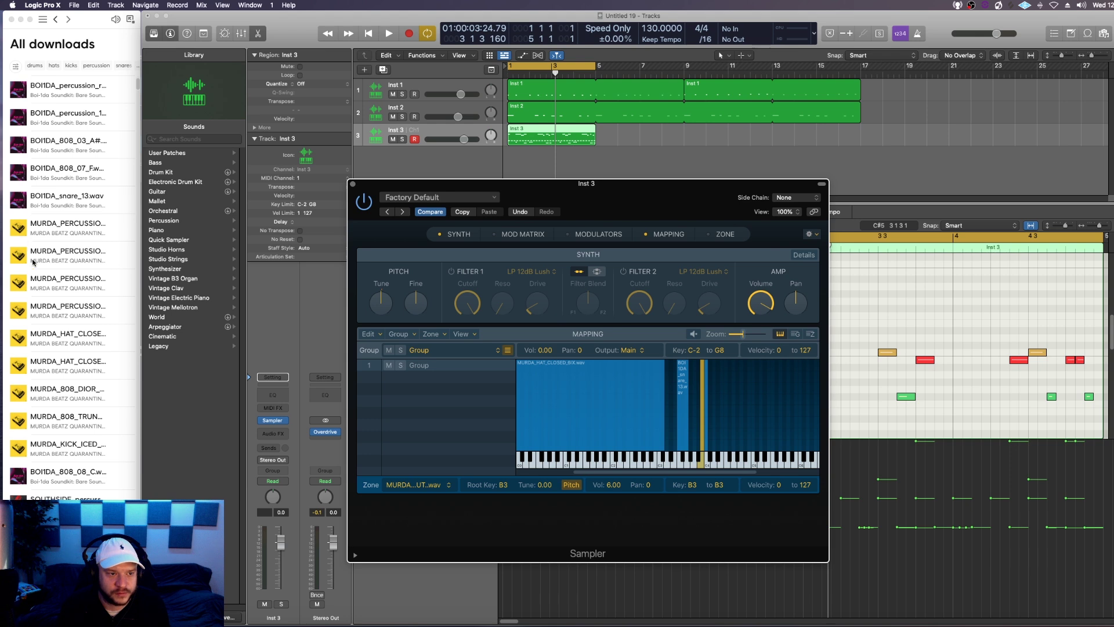
scroll(20, 147, "up", 3)
left_click(16, 129)
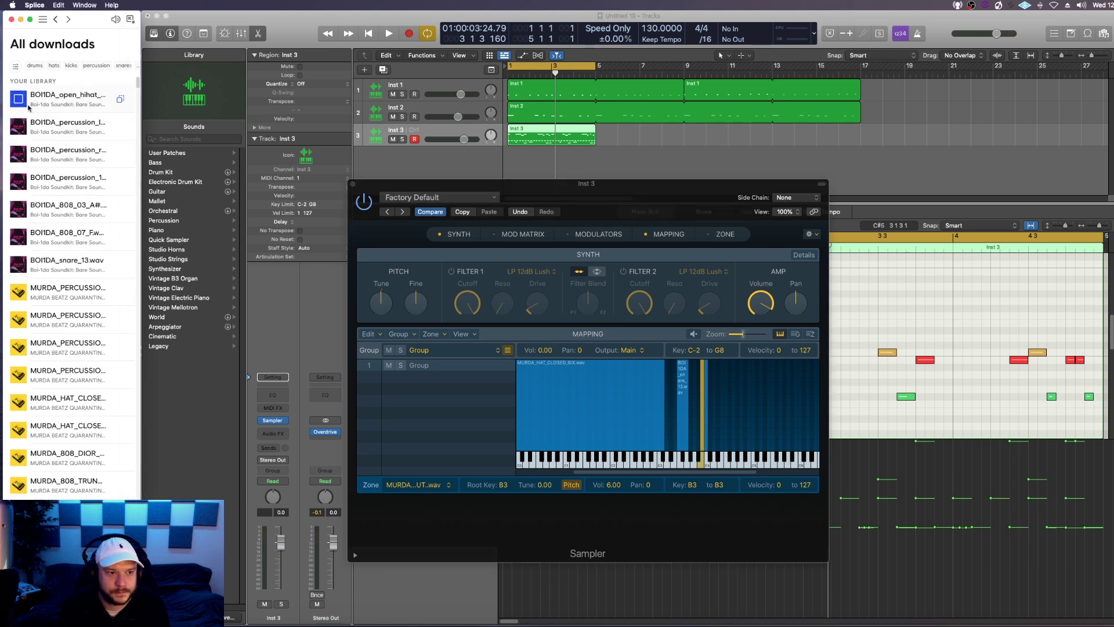
left_click_drag(120, 101, 715, 465)
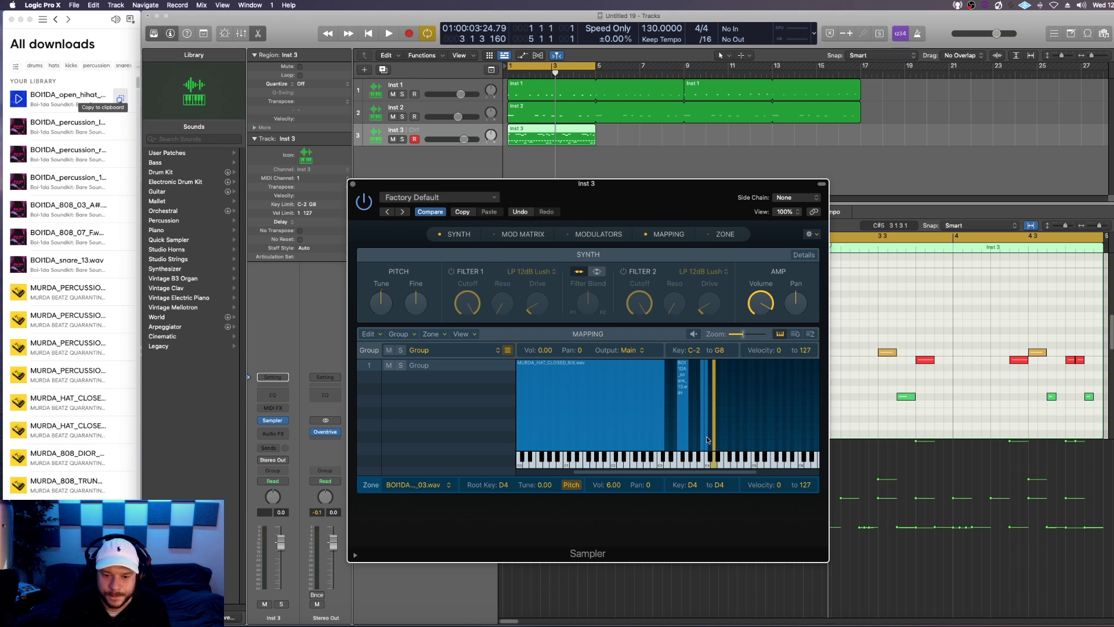
left_click(19, 293)
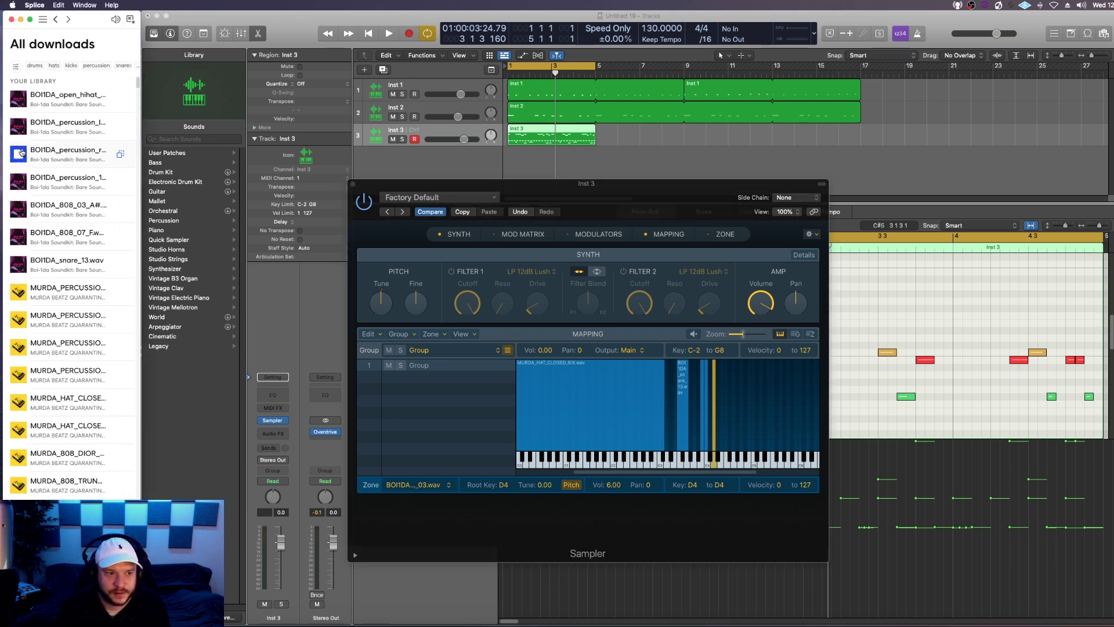
left_click_drag(116, 184, 601, 401)
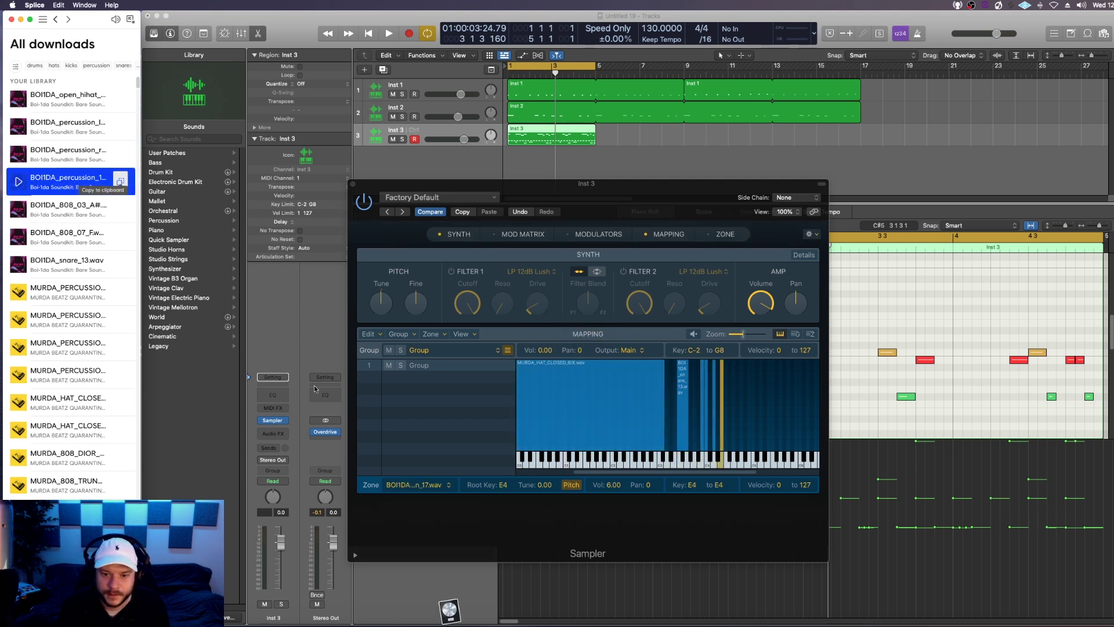
Map two MURDA percussion samples to F4 and G4 and the SOUTHSIDE small_hit percussion to A4 in the Sampler
left_click(21, 294)
left_click(23, 321)
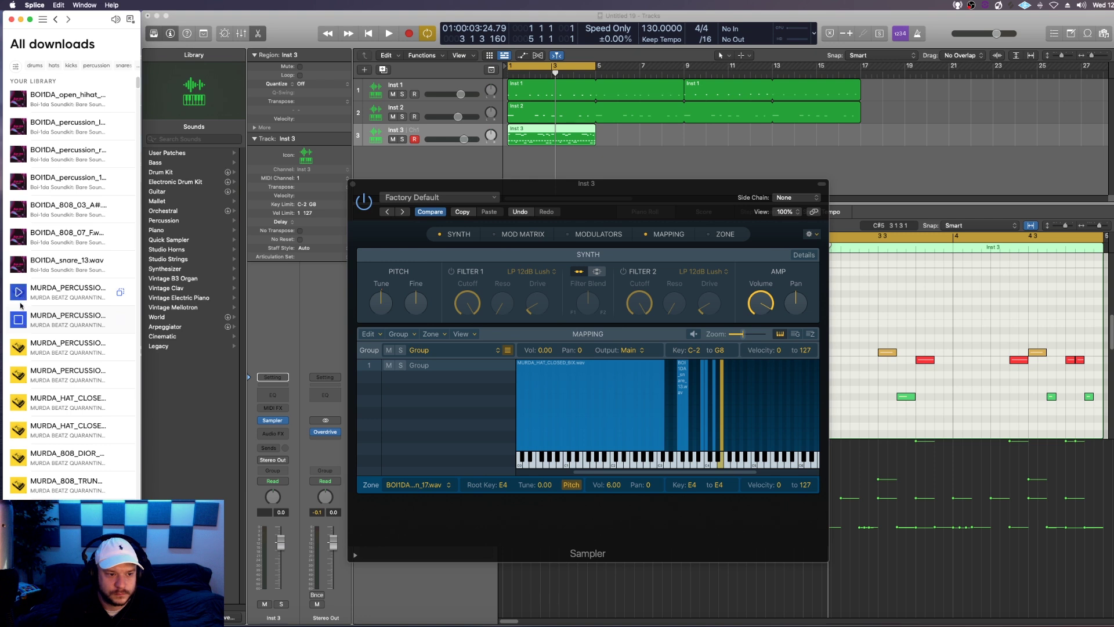
left_click_drag(121, 320, 727, 464)
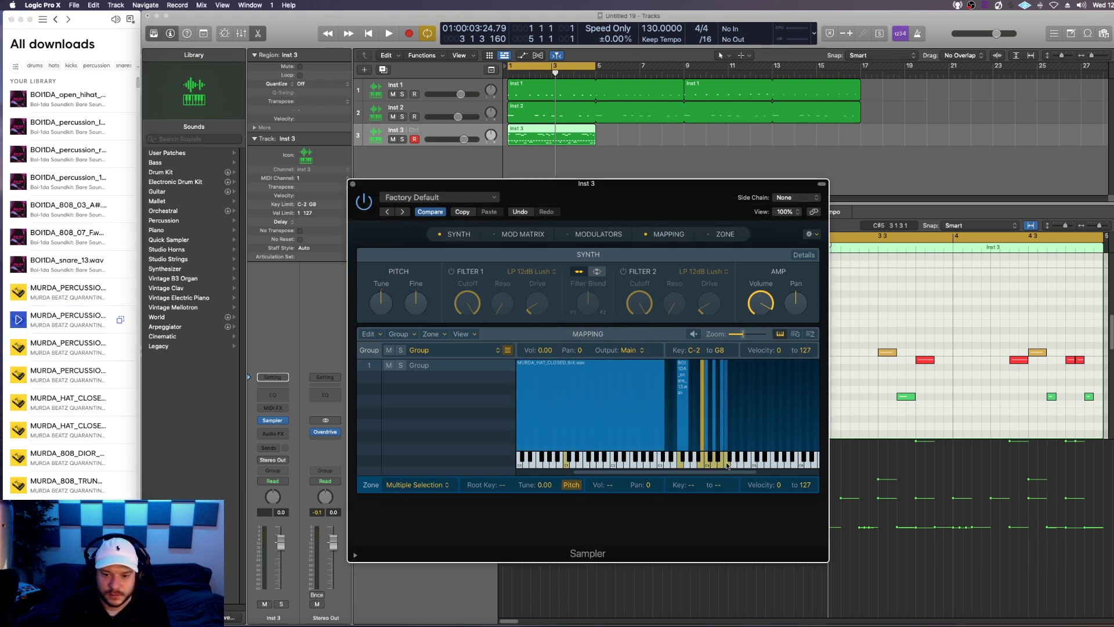
left_click(19, 348)
left_click_drag(121, 349, 734, 467)
left_click_drag(121, 181, 741, 467)
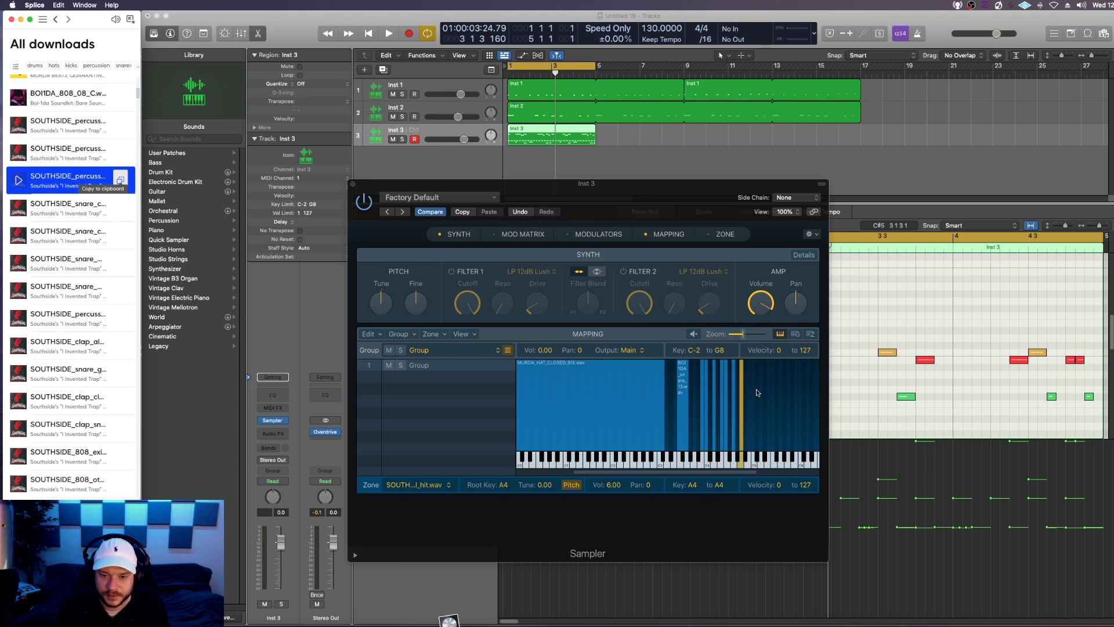
Close the Sampler and audition the newly mapped sounds above C4 in the drum region's Piano Roll
left_click(352, 185)
scroll(496, 391, "up", 3)
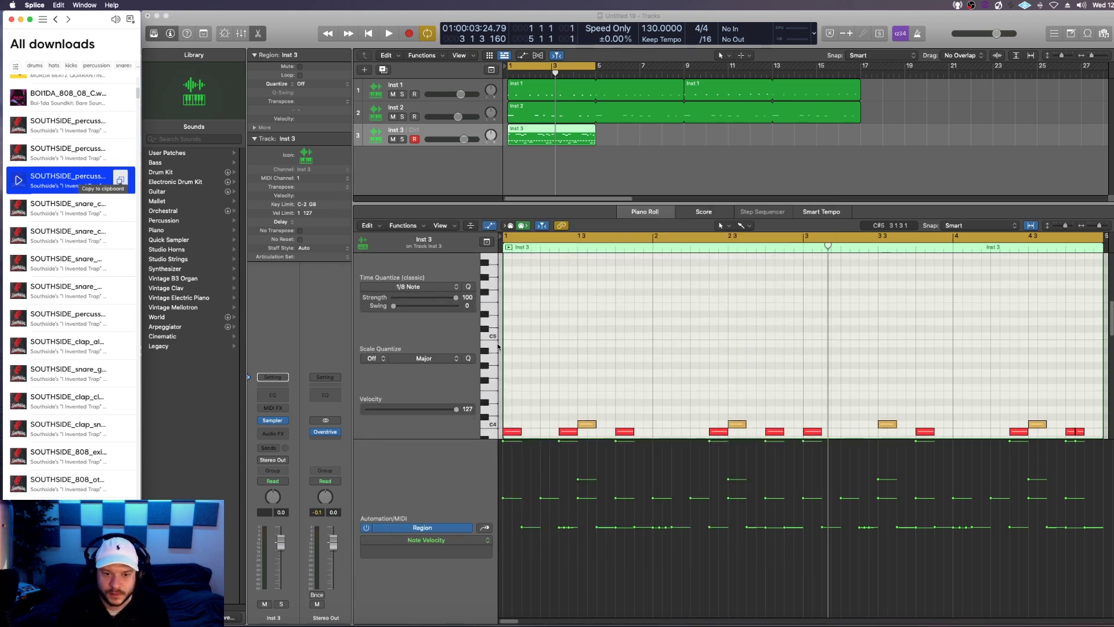
left_click(494, 331)
left_click_drag(494, 349, 495, 405)
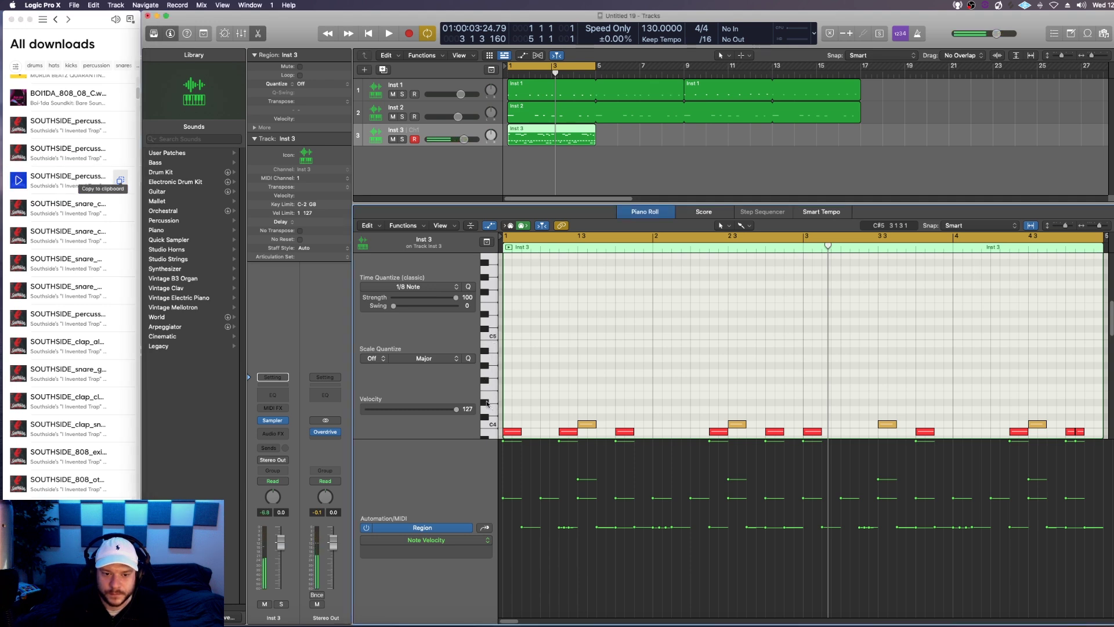
left_click(492, 412)
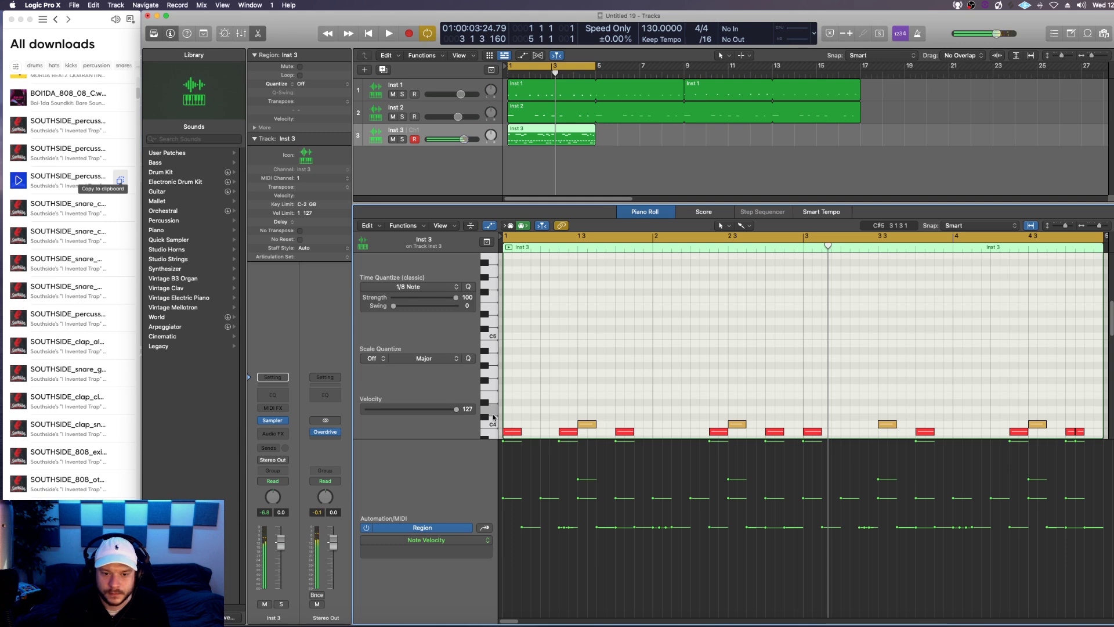
Add a D4 open hi-hat on beat 2 of bar 1, set its velocity to 74 and play it back
scroll(542, 423, "down", 3)
left_click(549, 355, "super")
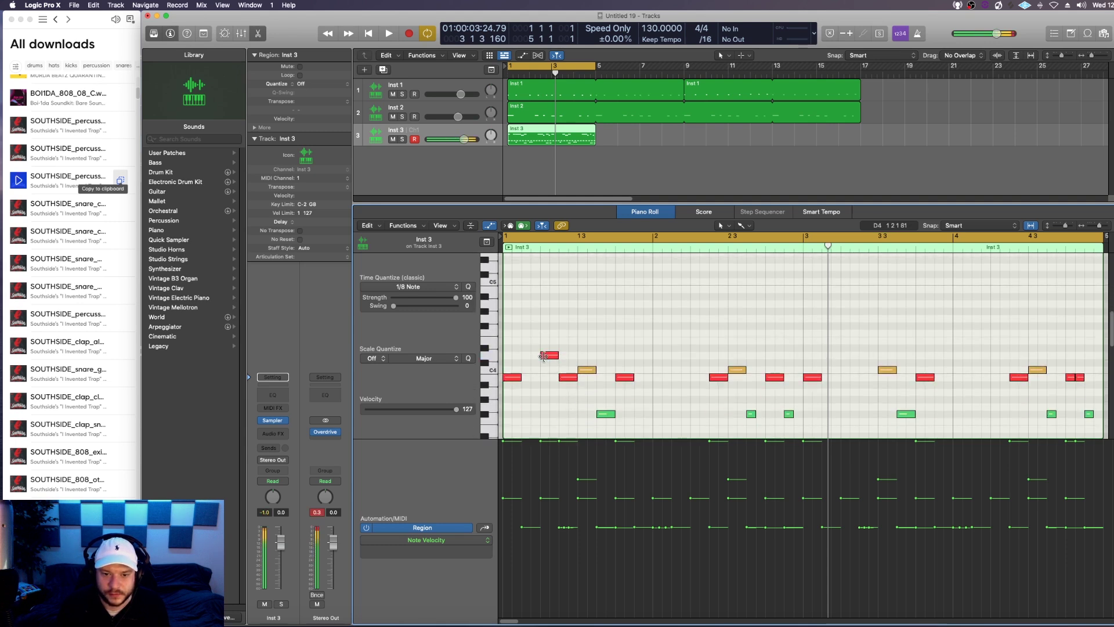
left_click(551, 355)
left_click_drag(541, 441, 540, 515)
key("space")
key("space")
Lengthen the D4 open hi-hat note to just before beat 3 of bar 1 and audition it
left_click(560, 357)
left_click_drag(555, 357, 574, 355)
key("space")
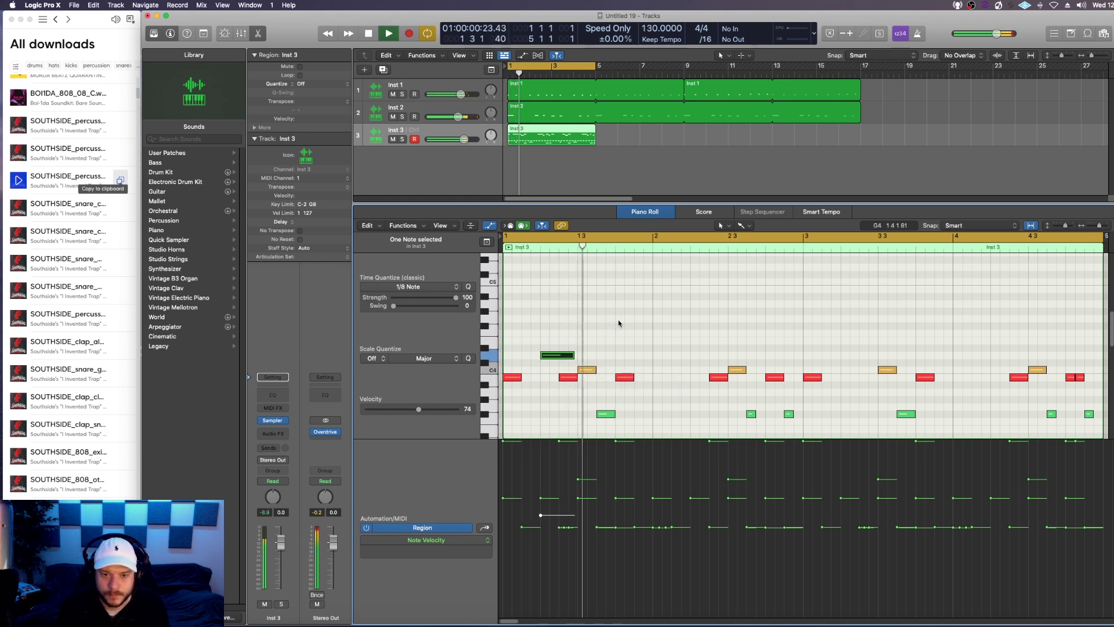
key("space")
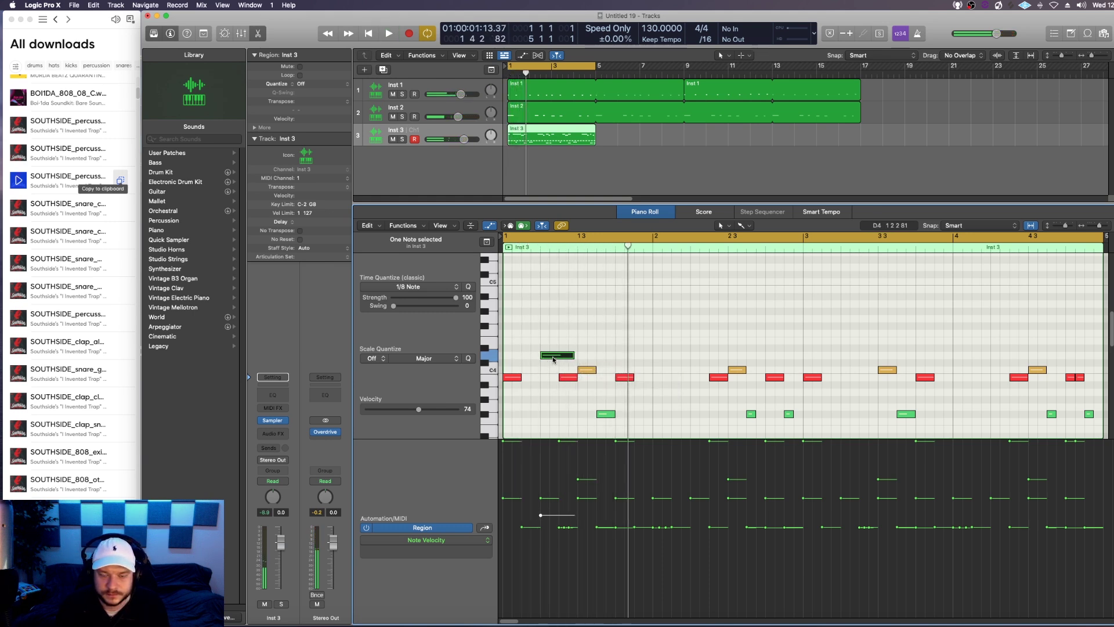
left_click(554, 360)
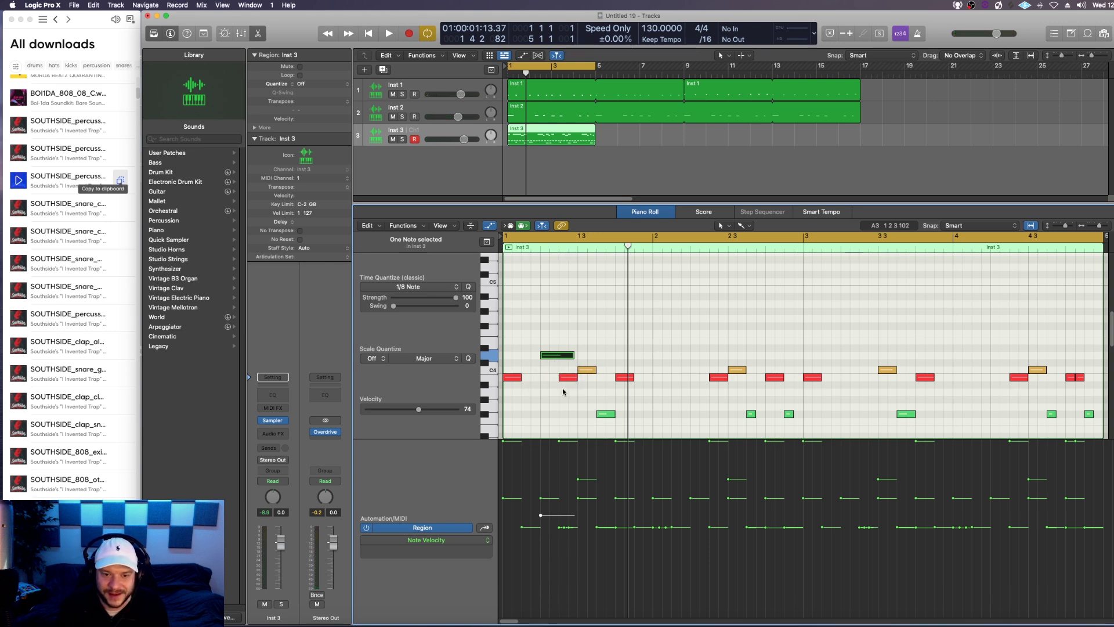
Set the open hi-hat zone's tuning to -5.60 in the Sampler, listen to it and close the Sampler
left_click(272, 421)
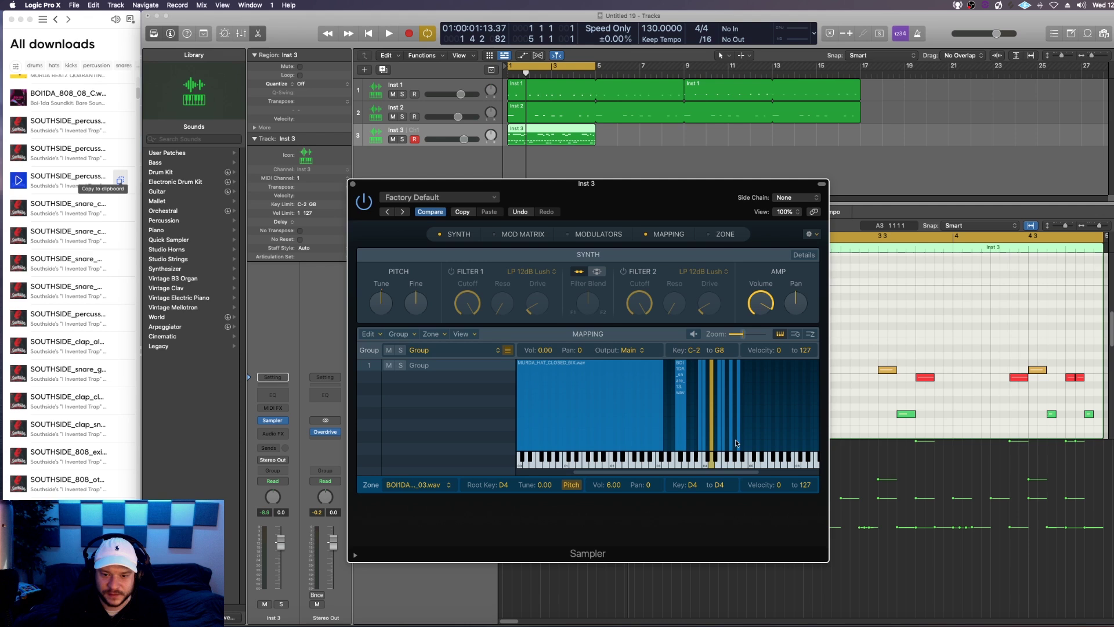
left_click(812, 335)
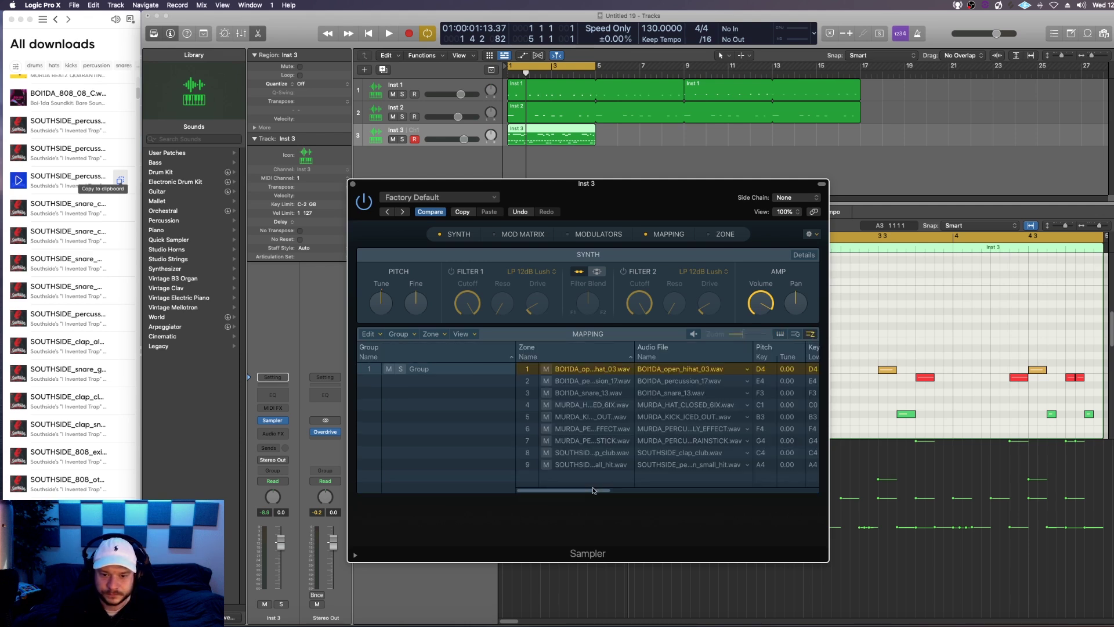
left_click_drag(594, 490, 626, 490)
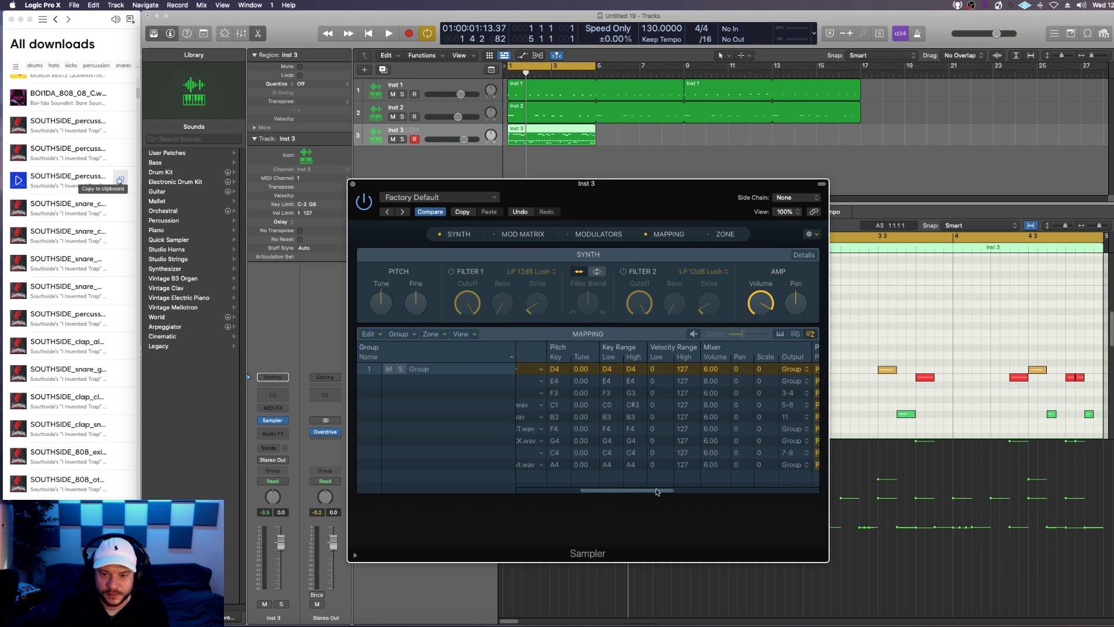
left_click(781, 335)
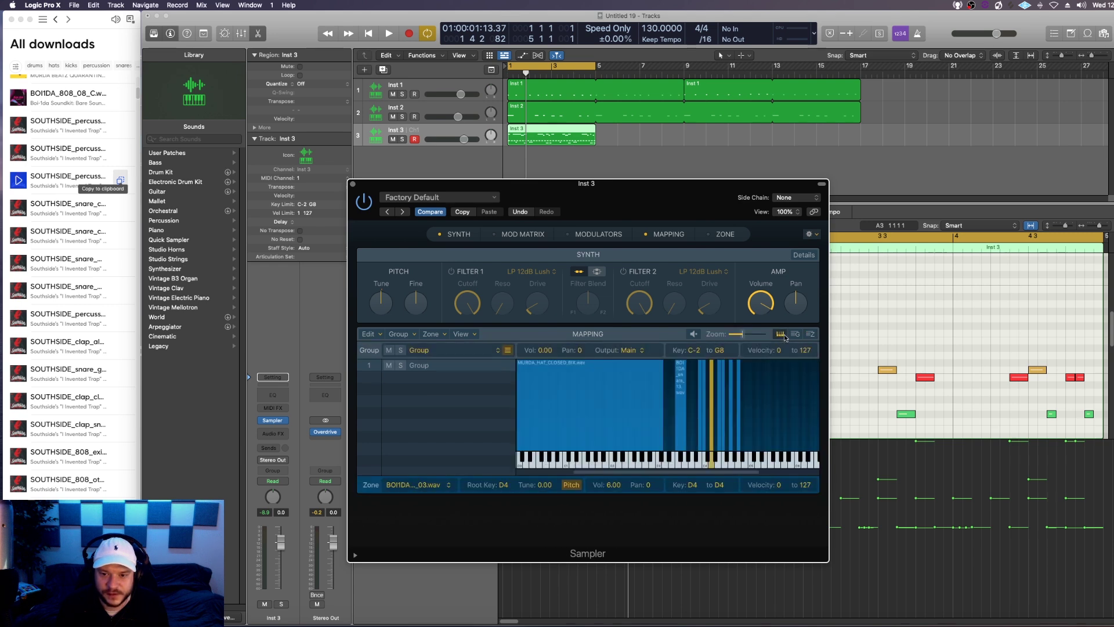
left_click(720, 426)
left_click(712, 423)
left_click(811, 335)
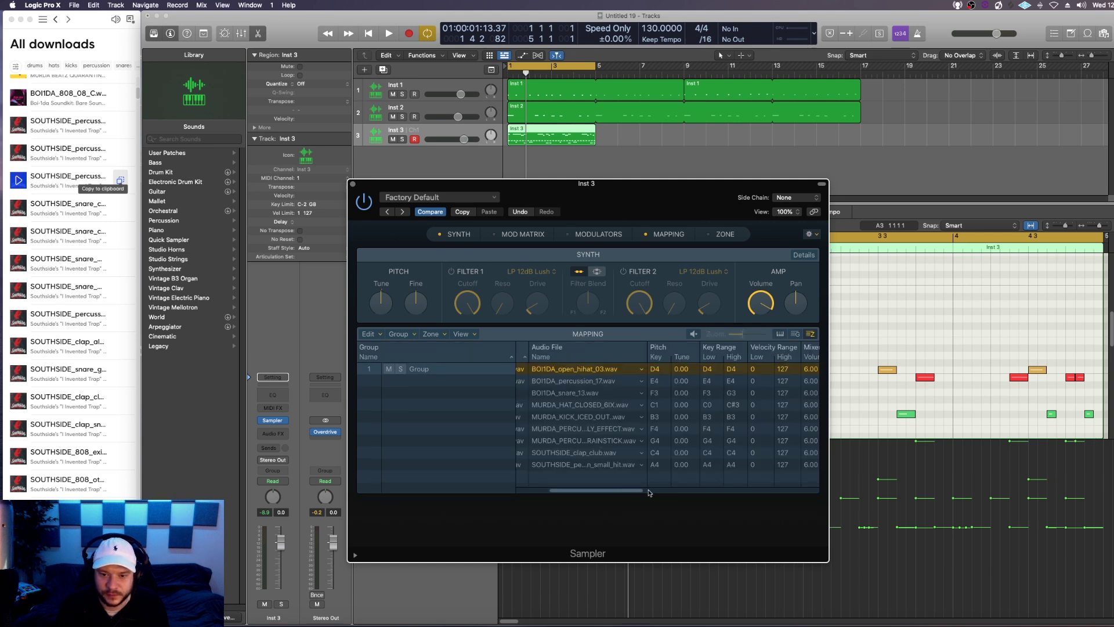
scroll(653, 406, "right", 3)
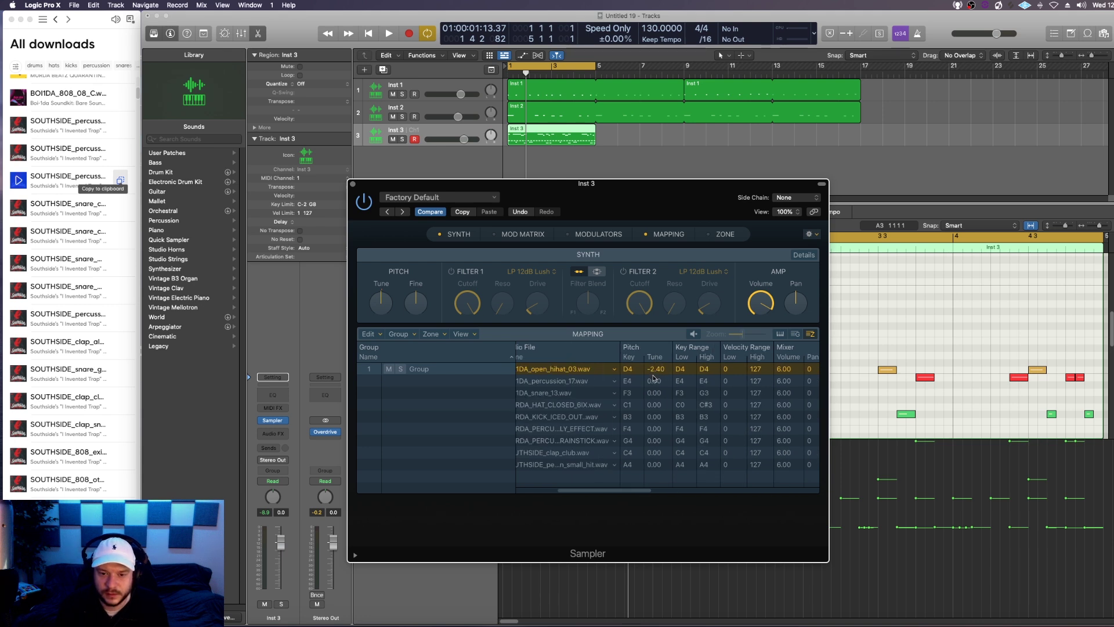
key("space")
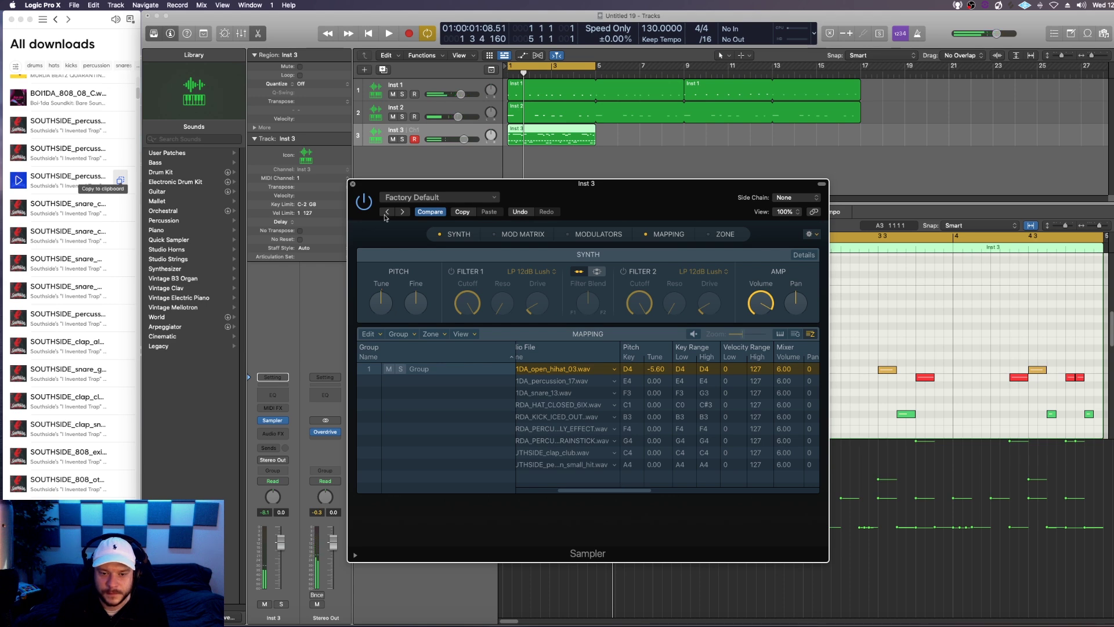
key("super+w")
Set the D4 open hi-hat note's velocity to 54 and play the beat
left_click_drag(541, 516, 541, 542)
left_click(656, 326)
key("space")
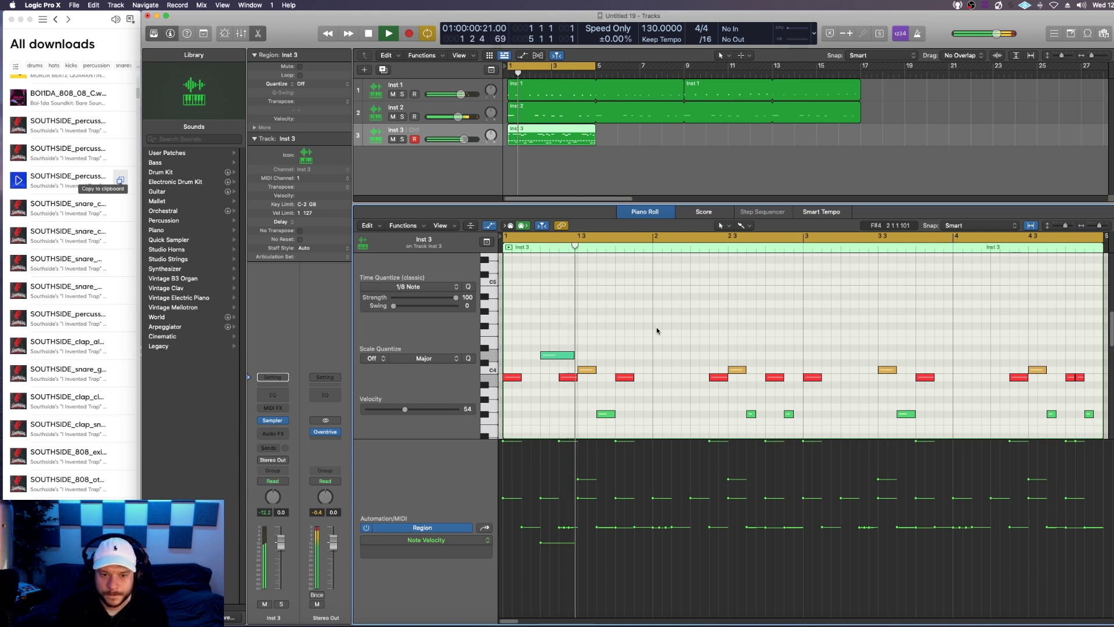
key("space")
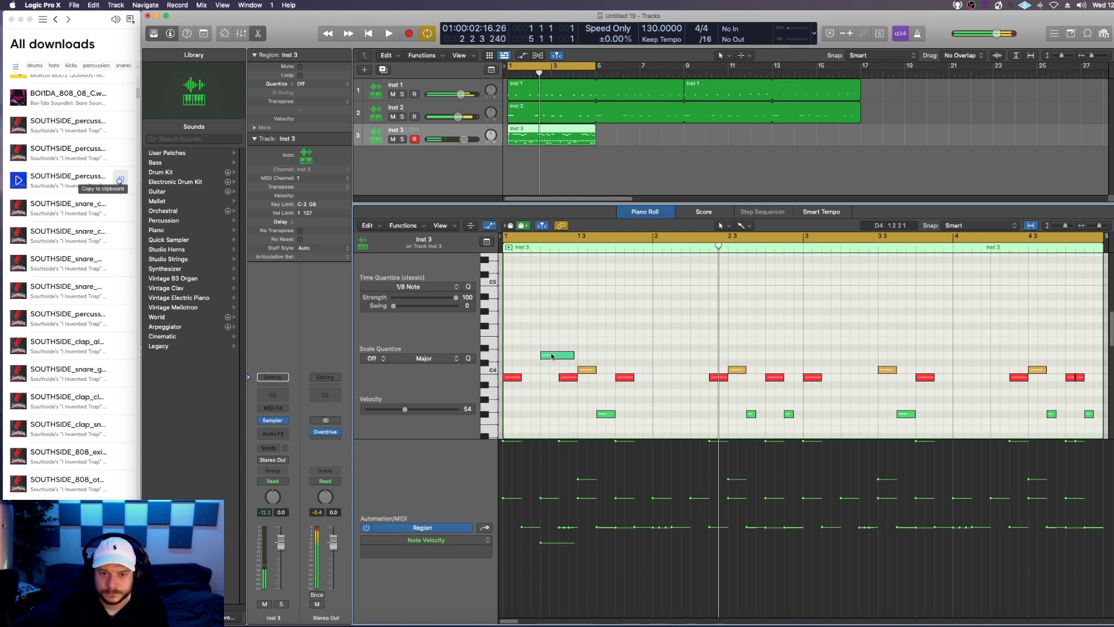
Shorten the D4 open hi-hat, move it to the off-beat after beat 4 of bar 1, and copy it to the off-beat after beat 1 of bar 2
left_click_drag(551, 358, 664, 358)
key("space")
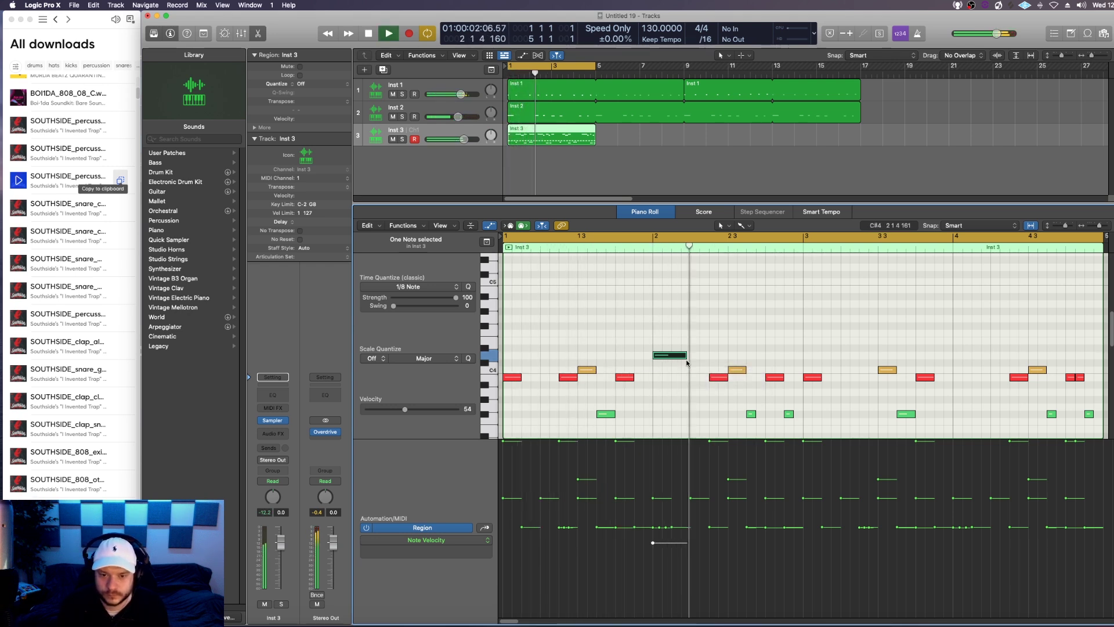
left_click_drag(668, 357, 653, 356)
key("space")
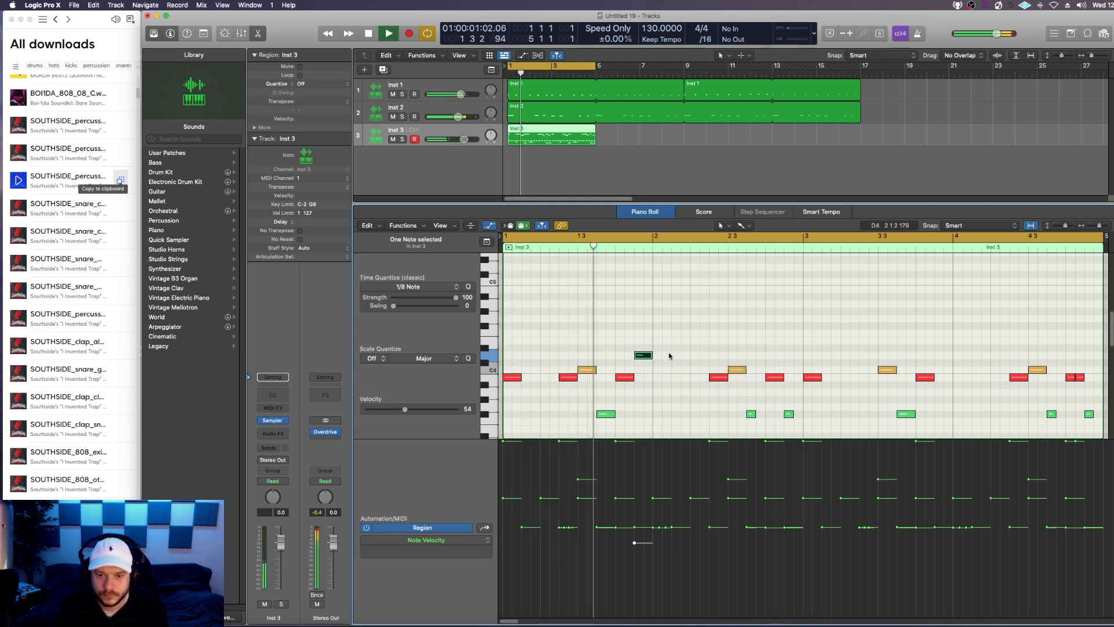
key("space")
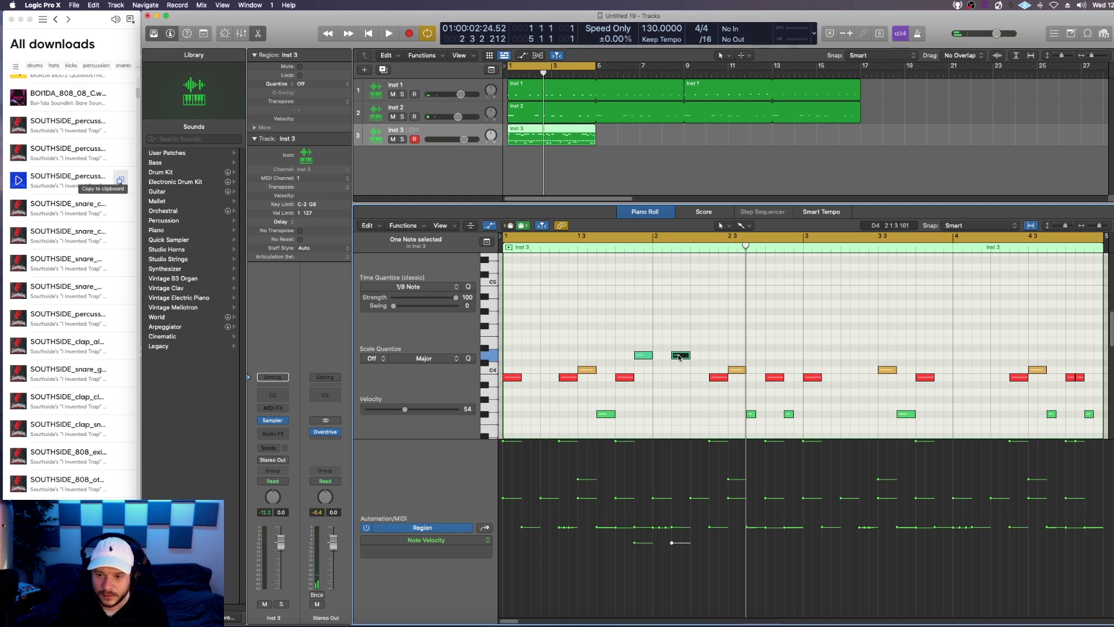
Move the second D4 open hi-hat to the off-beat after beat 4 of bar 3 and listen to the beat
left_click_drag(679, 357, 944, 361)
key("space")
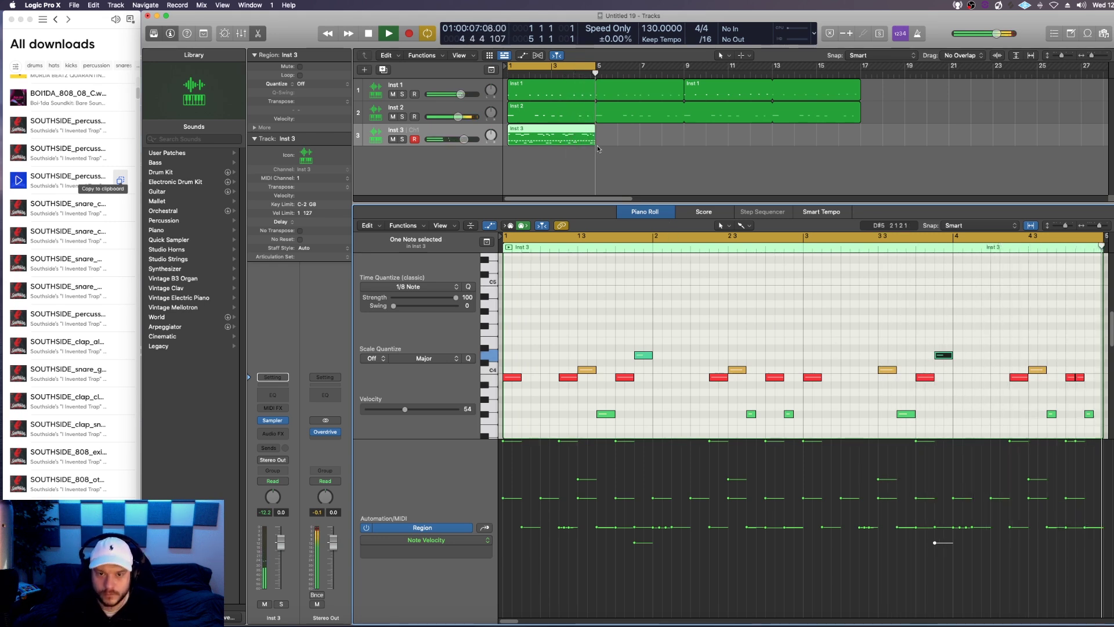
key("space")
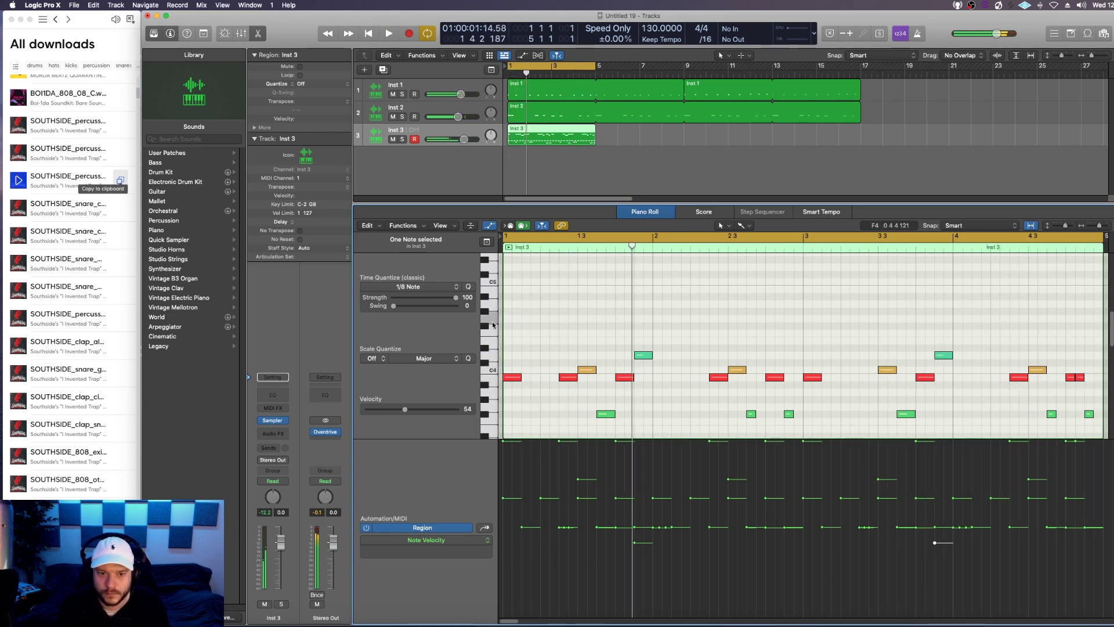
left_click(698, 325)
key("space")
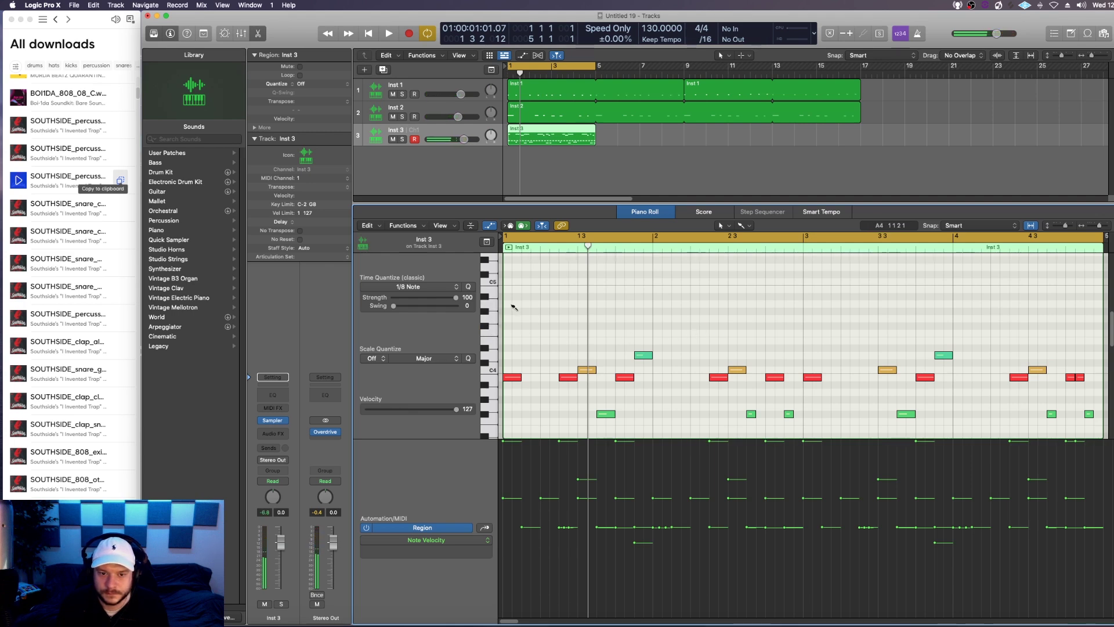
Add an A4 note to the drum pattern, lengthen it to about one beat and place it on beat 2 of bar 3
left_click(512, 303)
left_click_drag(521, 303, 698, 307)
key("space")
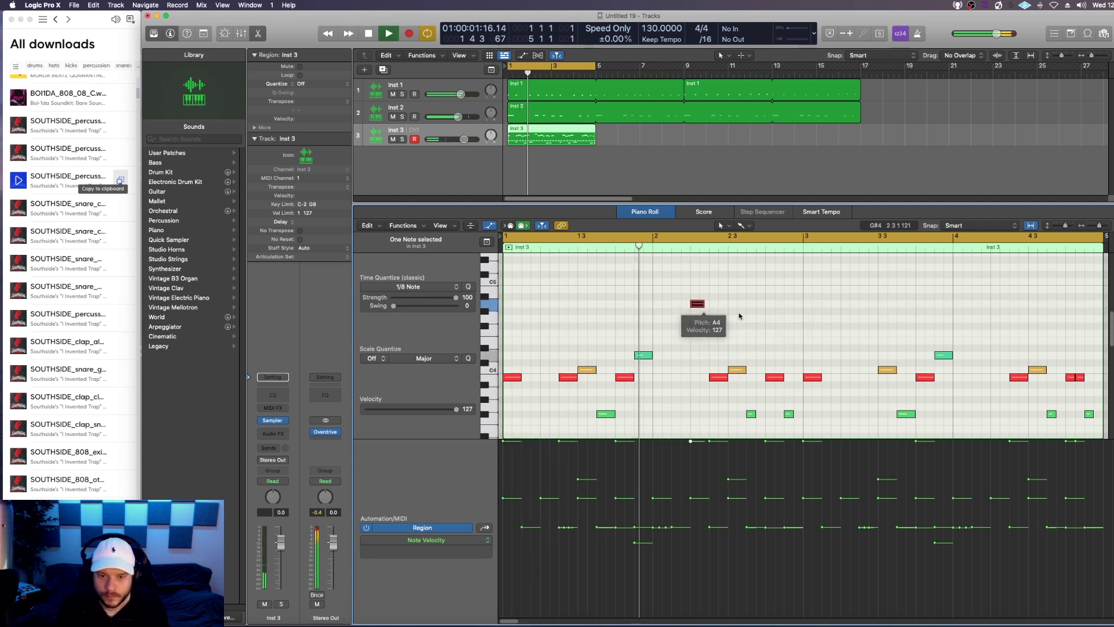
key("space")
left_click_drag(699, 306, 831, 305)
key("space")
left_click_drag(841, 304, 860, 310)
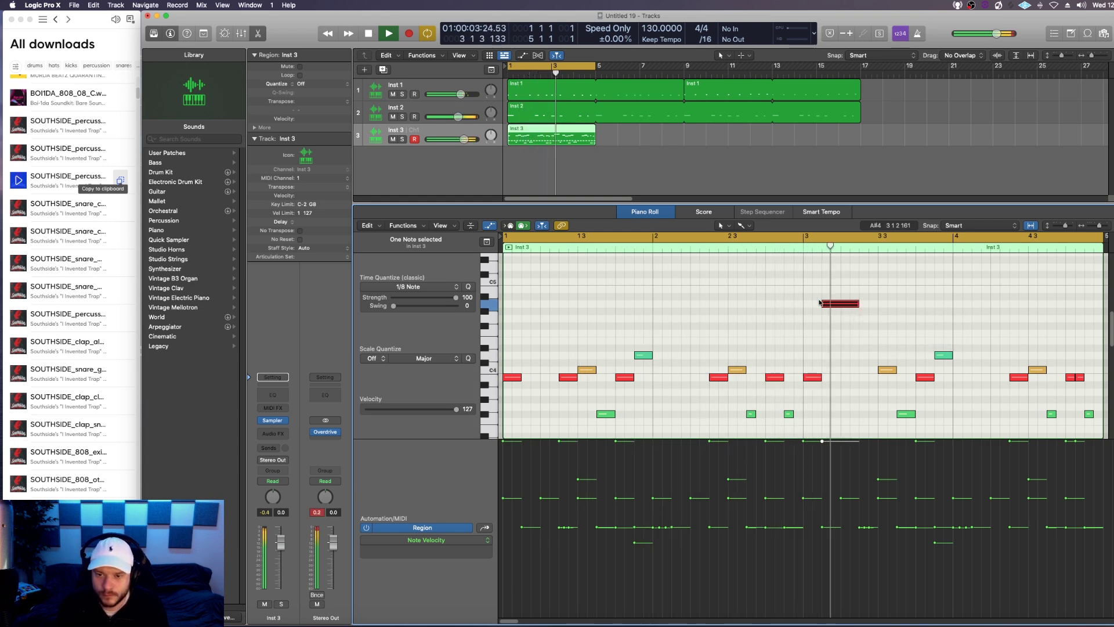
left_click_drag(847, 305, 866, 304)
Set the A4 note's velocity to 78 and listen to it in the beat
left_click(831, 294)
left_click(845, 304)
left_click_drag(844, 440, 841, 523)
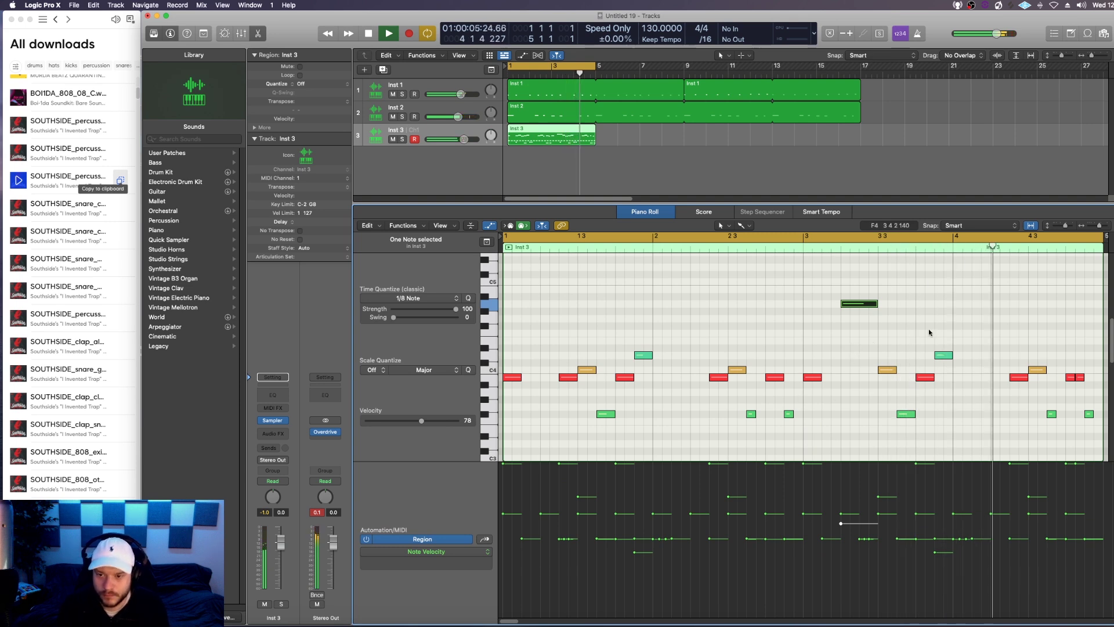
key("space")
Add a one-beat G4 note on the off-beat after beat 1 of bar 4 and set its velocity to 87
left_click(981, 319, "super")
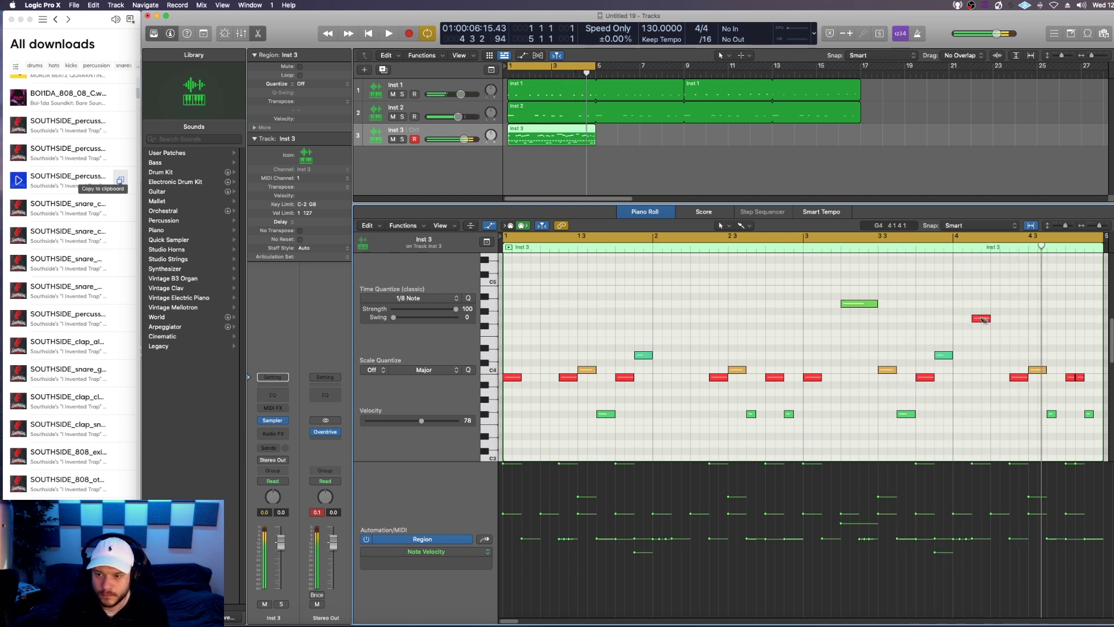
left_click_drag(990, 319, 1010, 320)
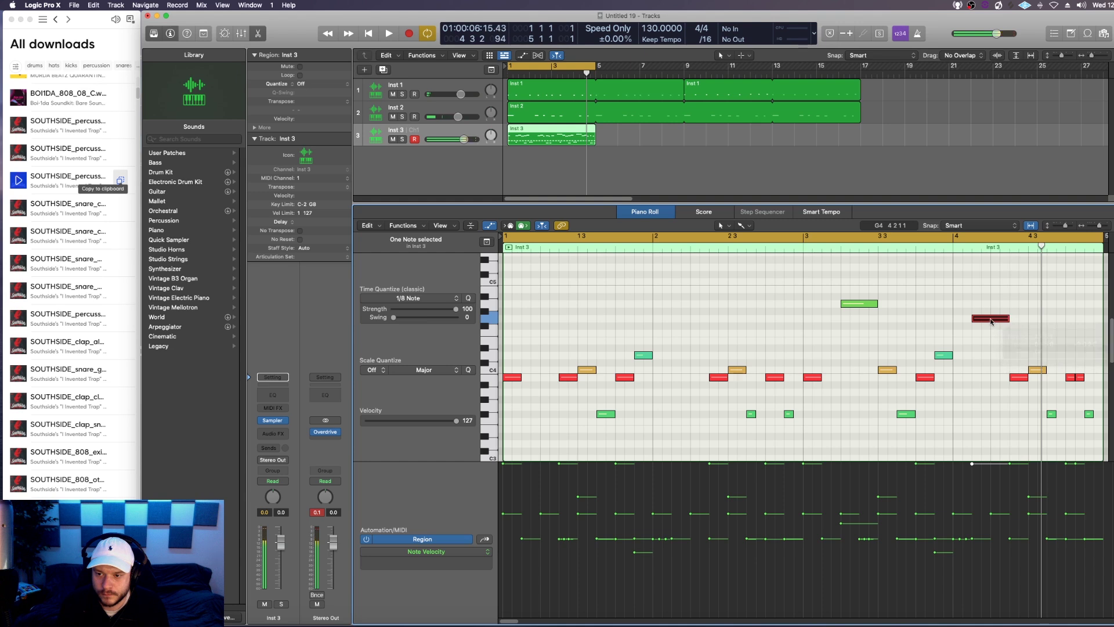
left_click_drag(973, 465, 973, 513)
key("space")
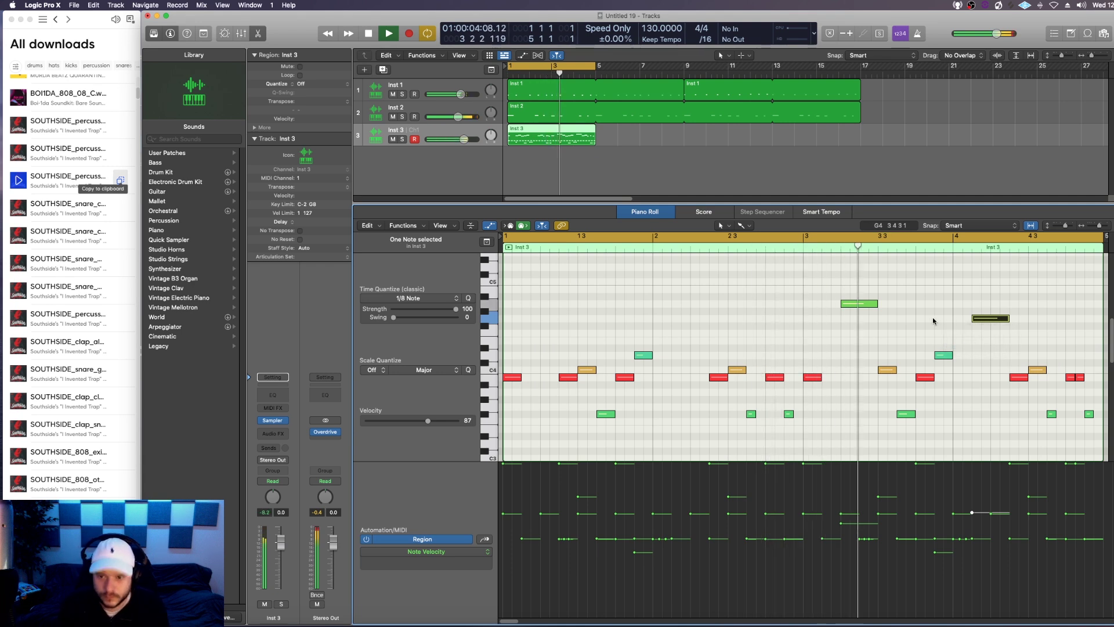
Try the G4 note on beat 2 of bar 4, move it to beat 1 of bar 4 and listen
key("space")
left_click_drag(983, 318, 1026, 323)
key("space")
left_click(956, 293)
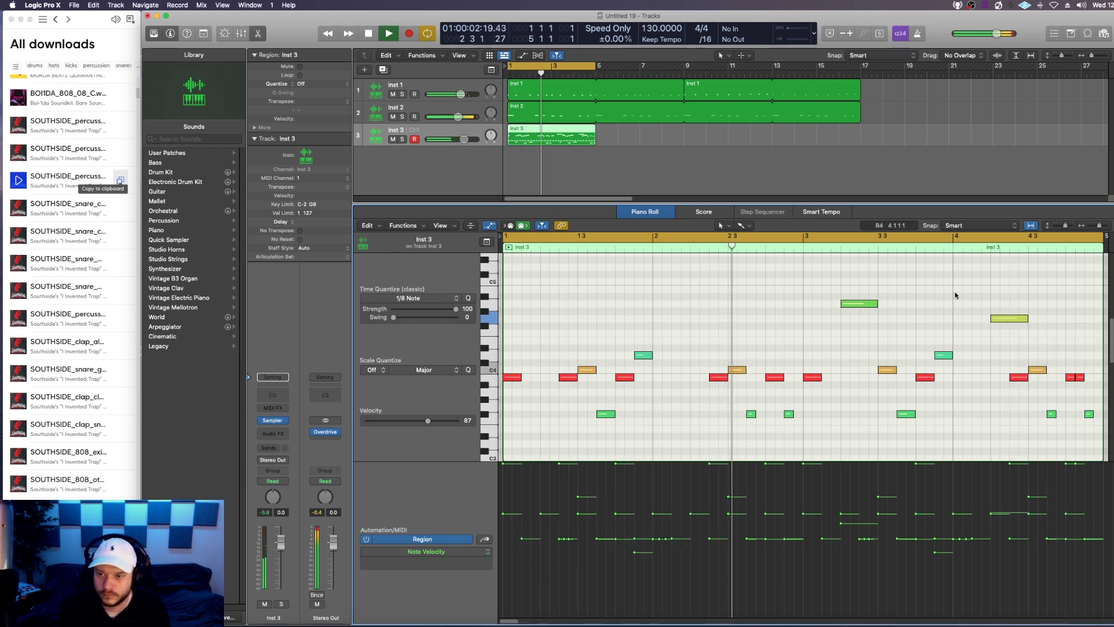
left_click_drag(1001, 318, 965, 324)
left_click(912, 320)
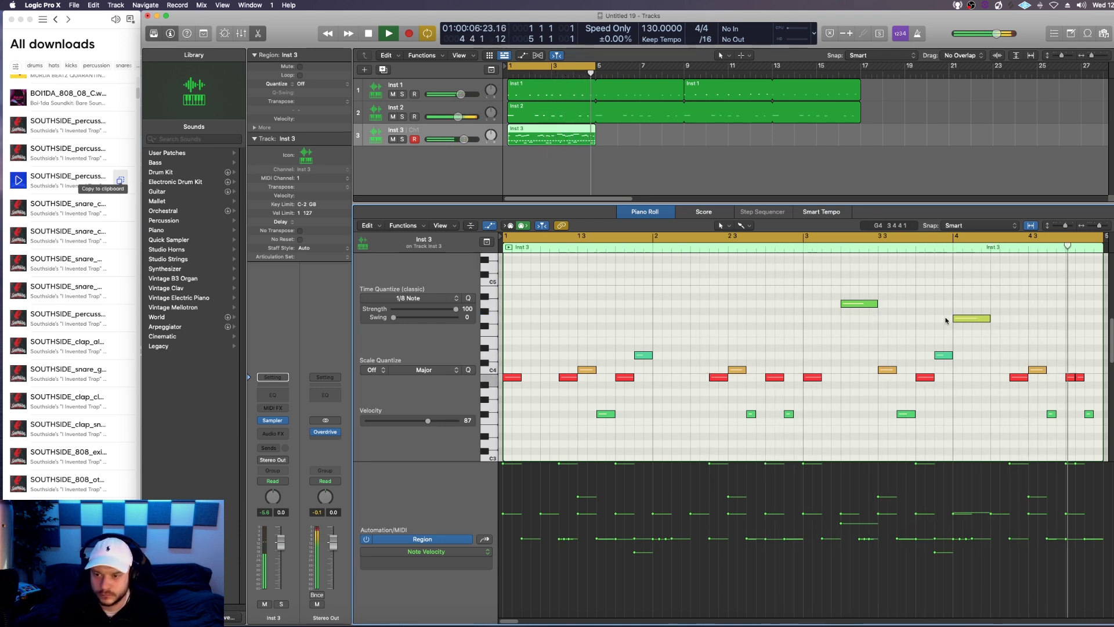
Loop the Inst 3 drum region out to bar 17, set the cycle range to bars 9–17 and play it
left_click(641, 152)
key("space")
left_click_drag(594, 129, 689, 128)
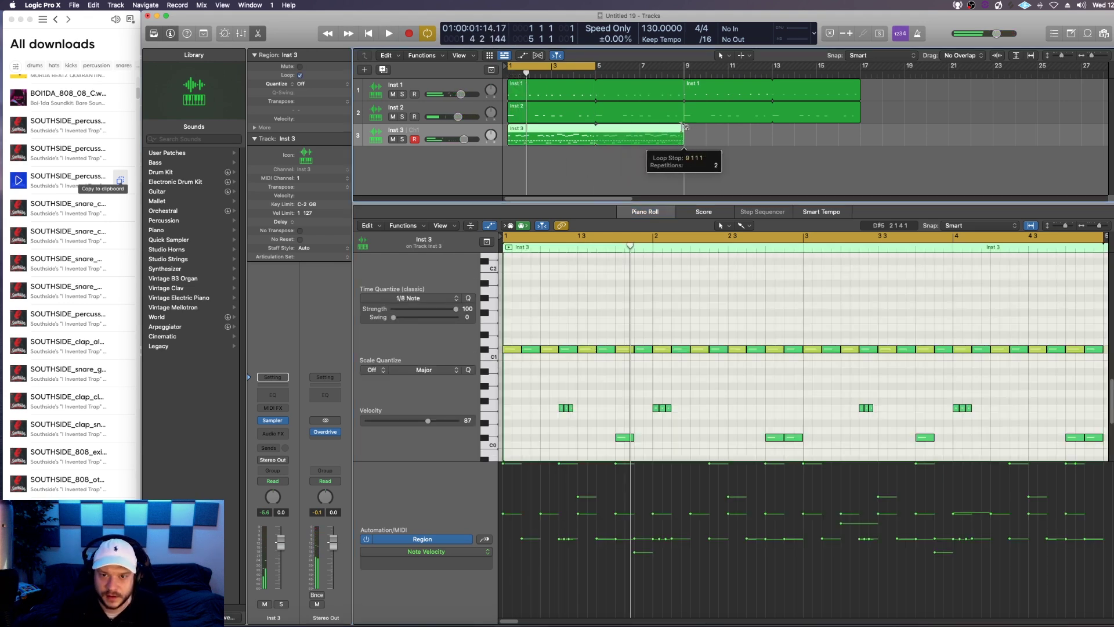
left_click_drag(683, 129, 856, 130)
left_click_drag(686, 66, 861, 67)
key("space")
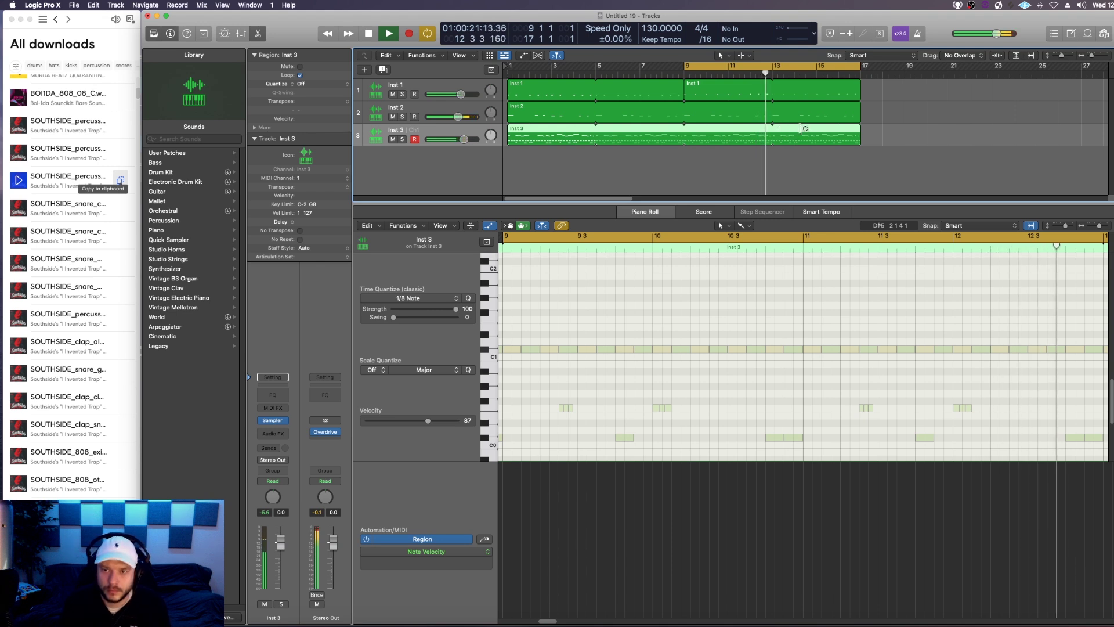
key("space")
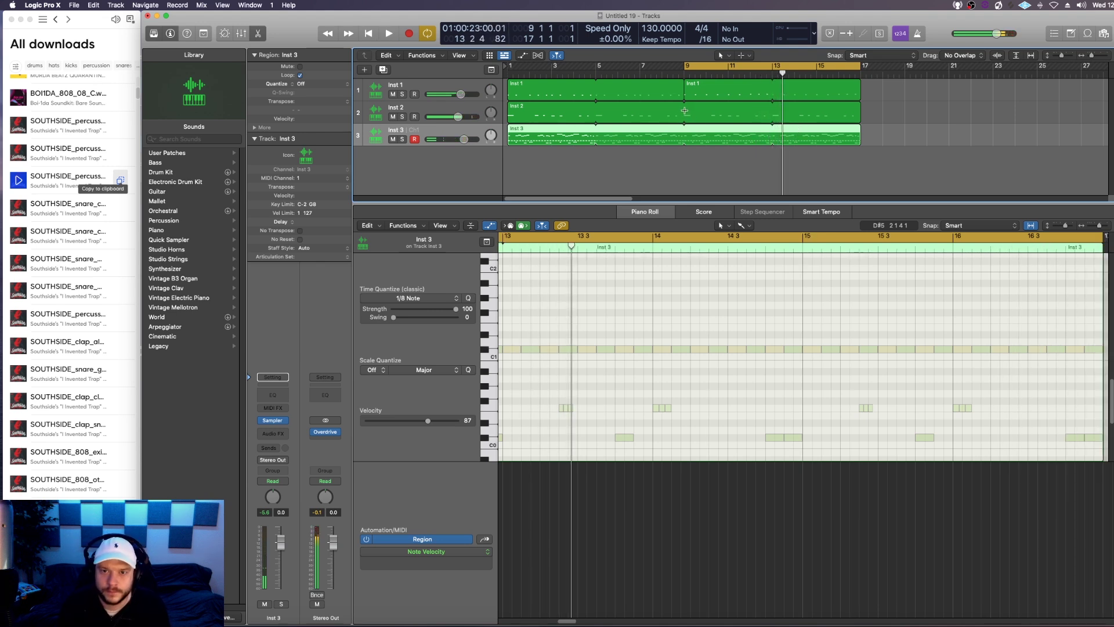
Split the Inst 2 bass region at bar 9 with the Scissors Tool
left_click(741, 56)
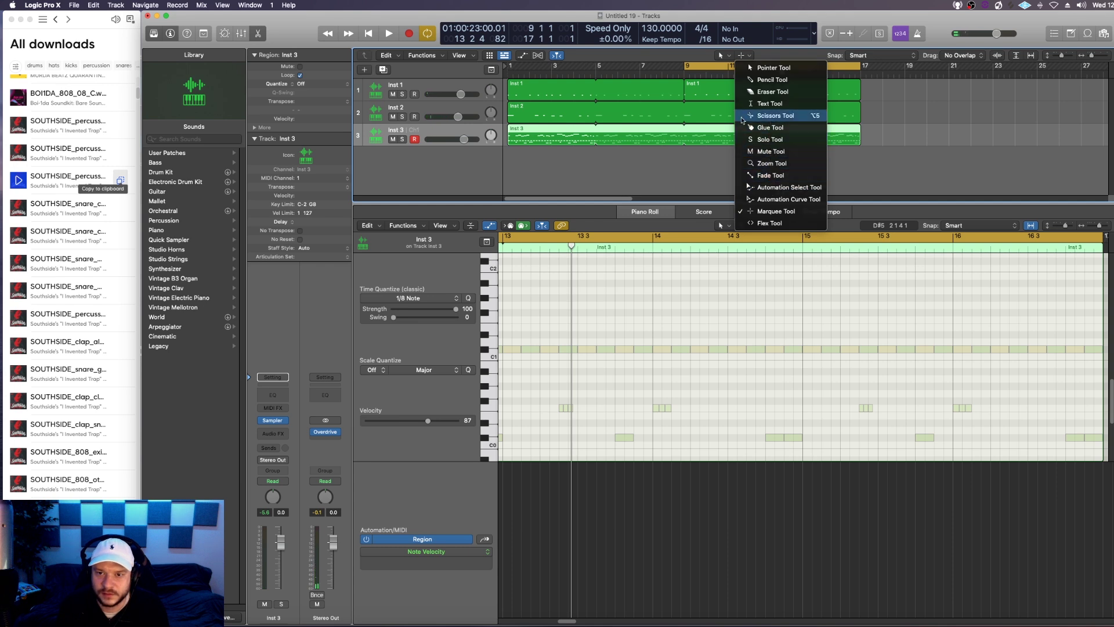
left_click(771, 126)
left_click(709, 115)
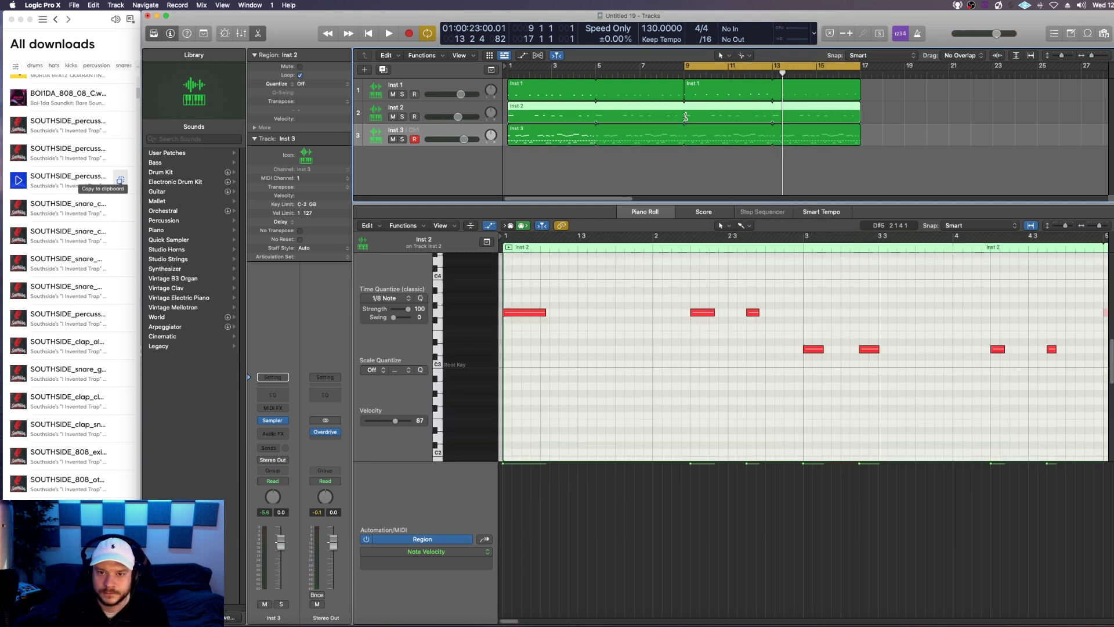
left_click(685, 113)
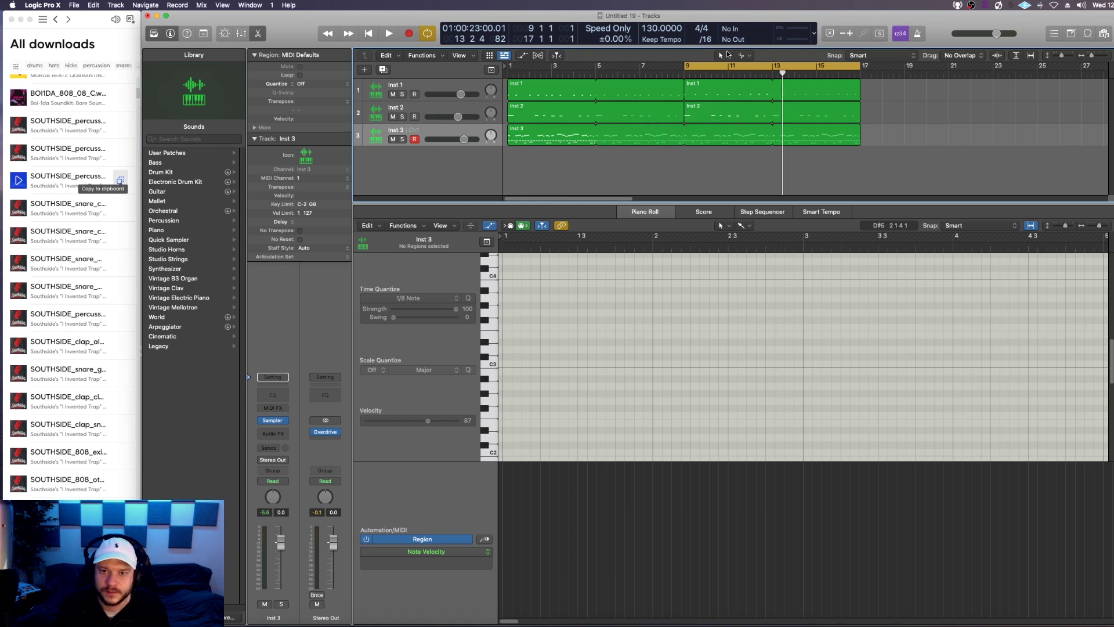
left_click(748, 57)
left_click(769, 117)
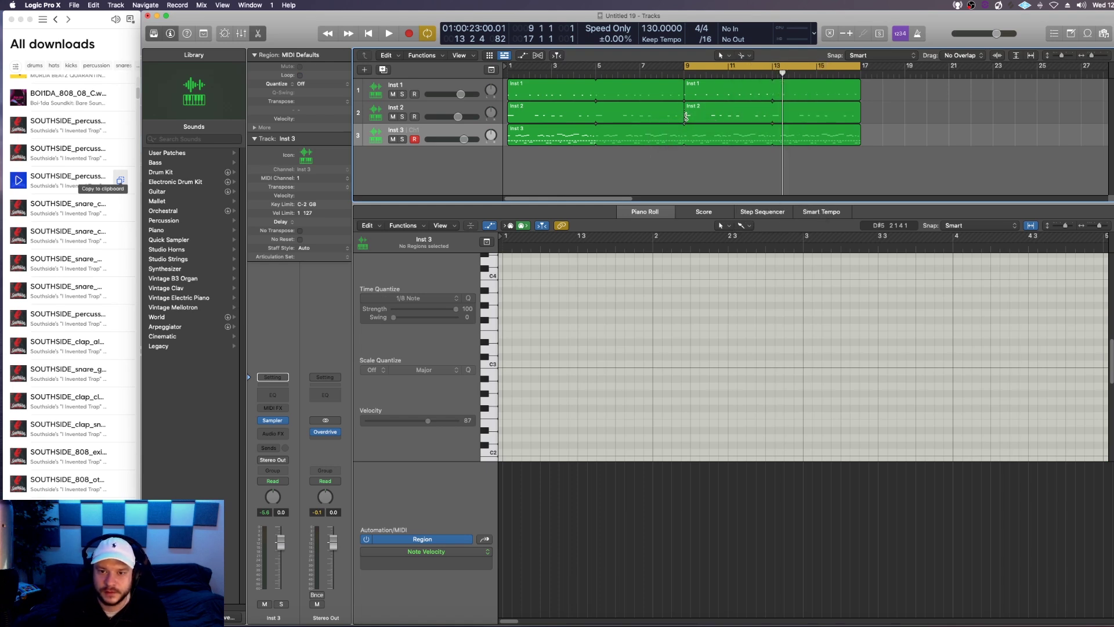
In the Inst 2 region at bar 9, add a bass note on beat 4 of bar 11 at bar 11's existing pitch, and listen
left_click(715, 119)
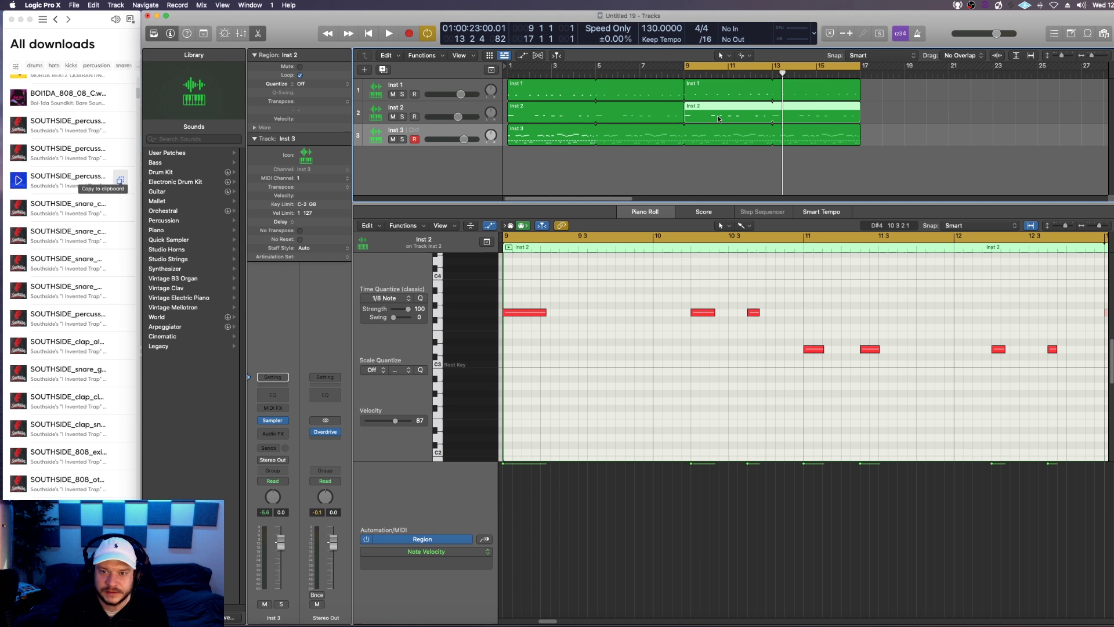
left_click(710, 343)
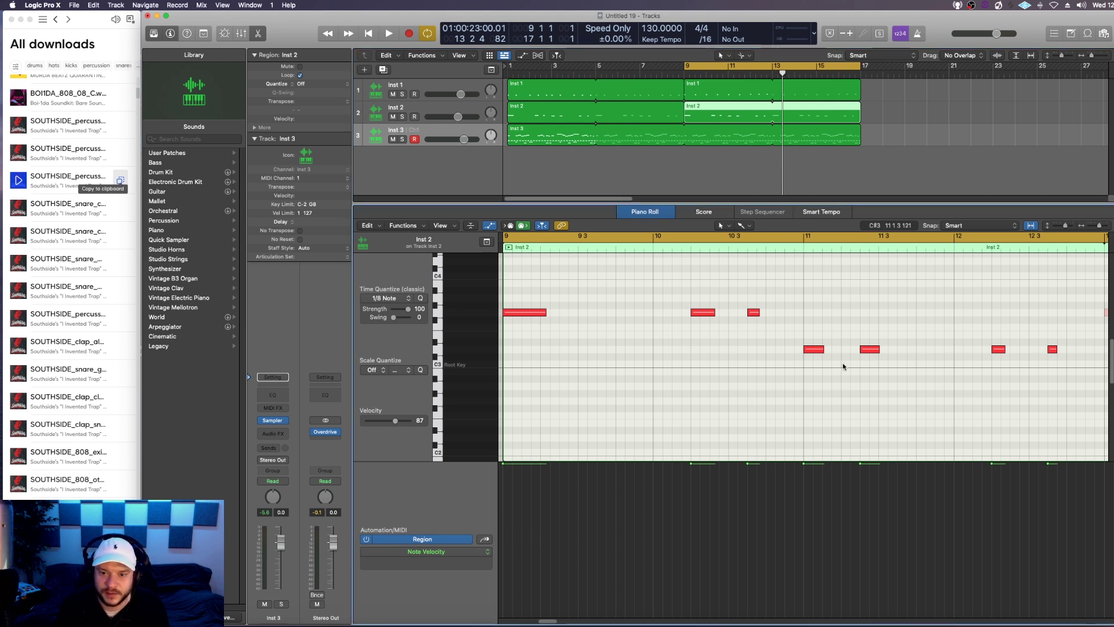
key("space")
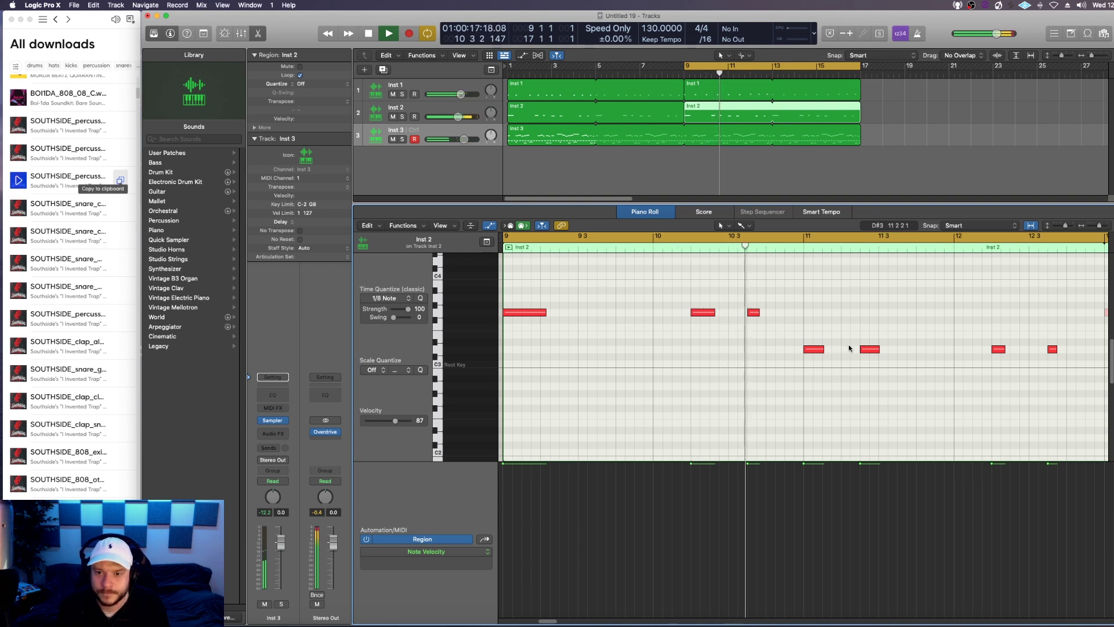
key("space")
key("space")
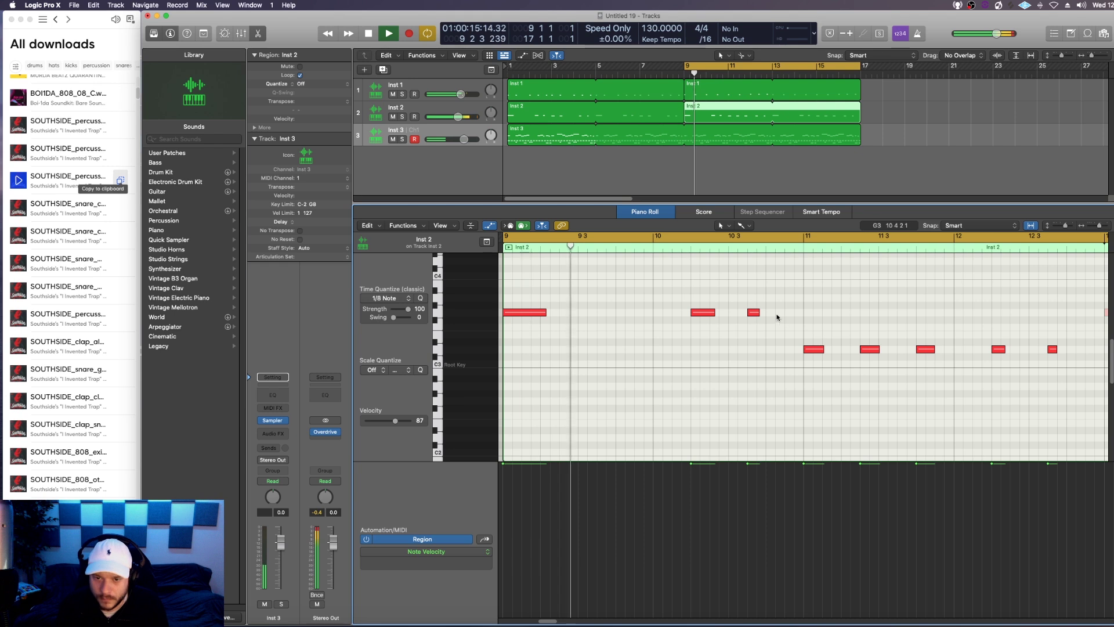
scroll(776, 329, "up", 2)
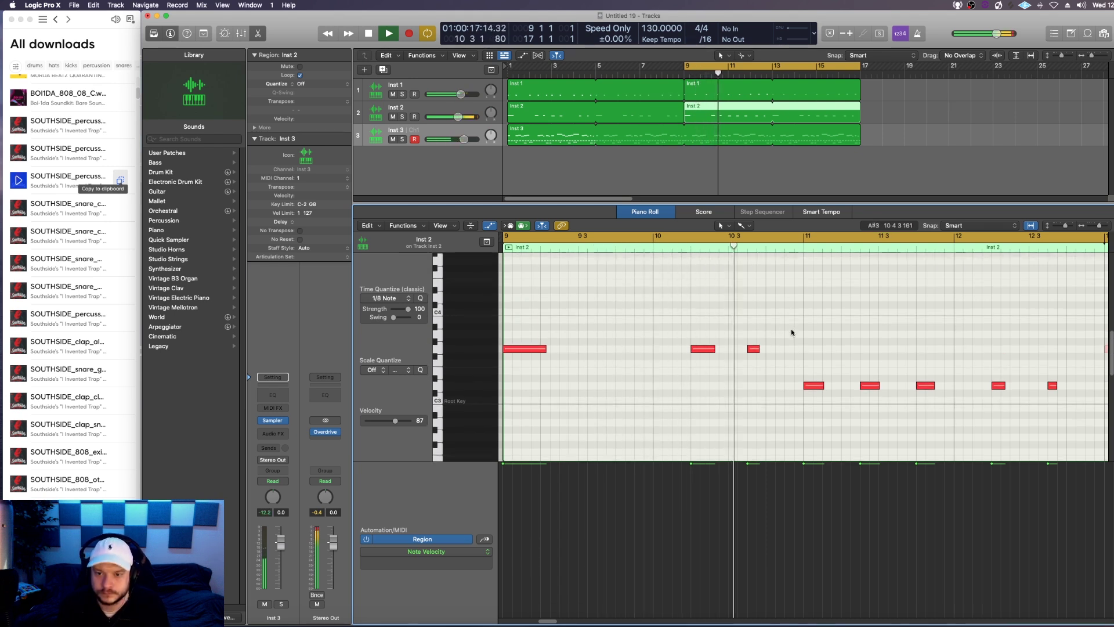
Add a bass note one octave above the other bar 10 notes on the off-beat after beat 4 of bar 10, and listen
key("space")
double_click(787, 275)
left_click_drag(789, 276, 791, 261)
key("space")
scroll(836, 302, "up", 1)
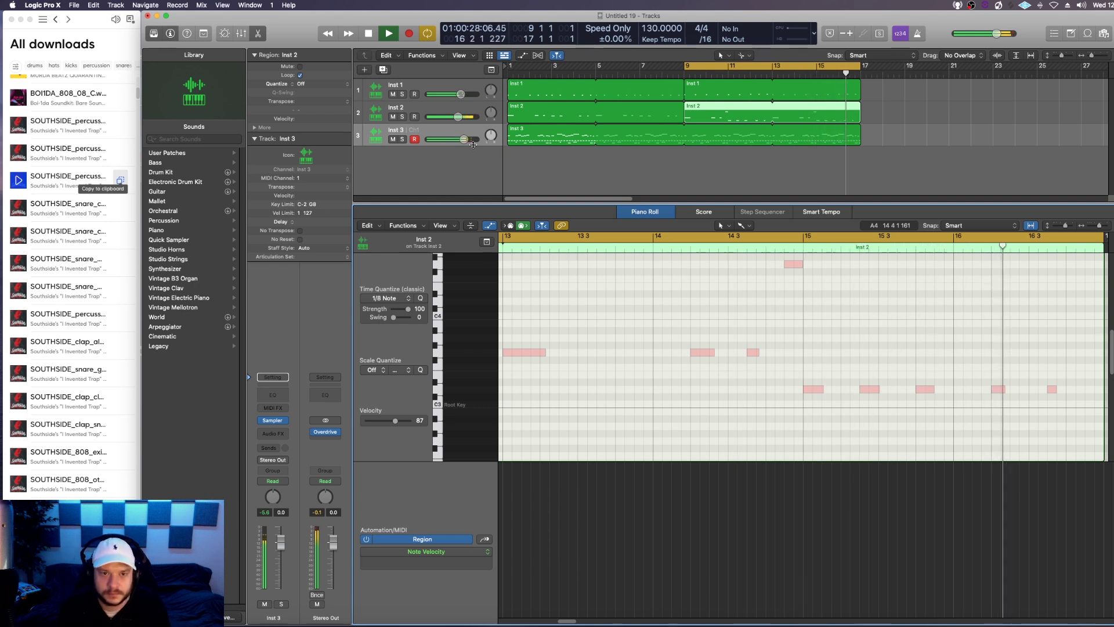
key("space")
Duplicate the Inst 2 track with its Quick Sampler, move the bar 9 bass region onto the new track and play bars 1–17
left_click(448, 114)
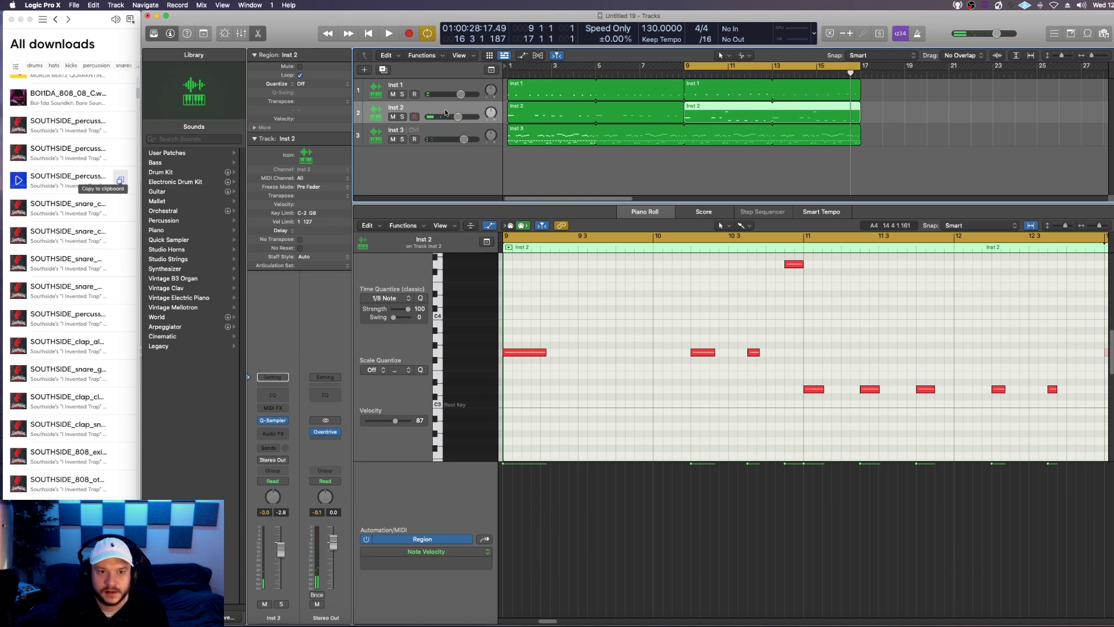
key("super+d")
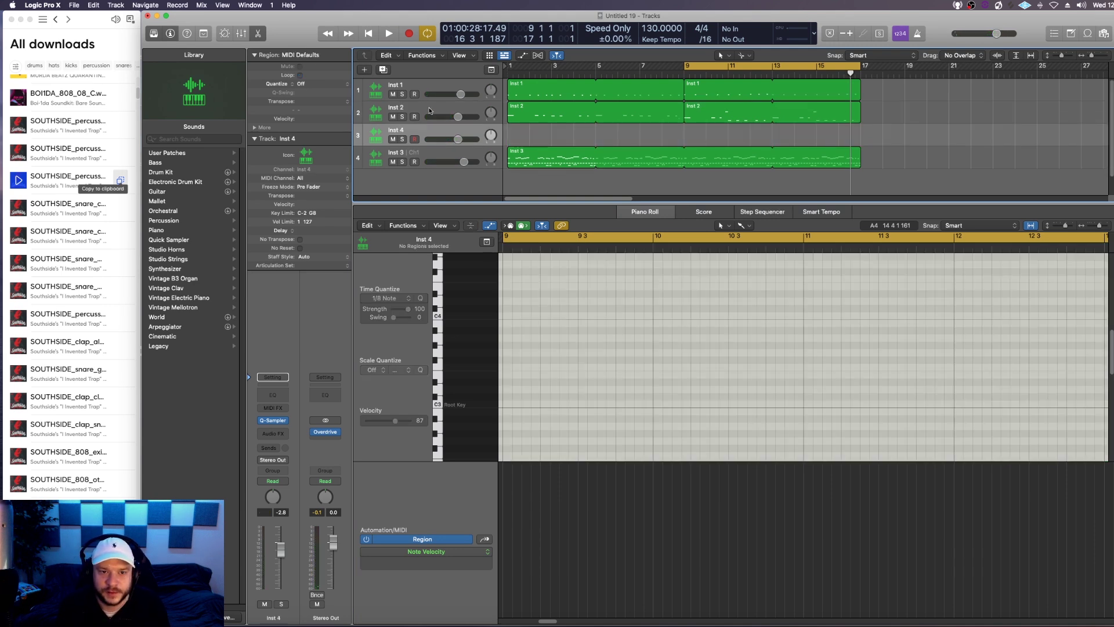
left_click_drag(703, 114, 690, 141)
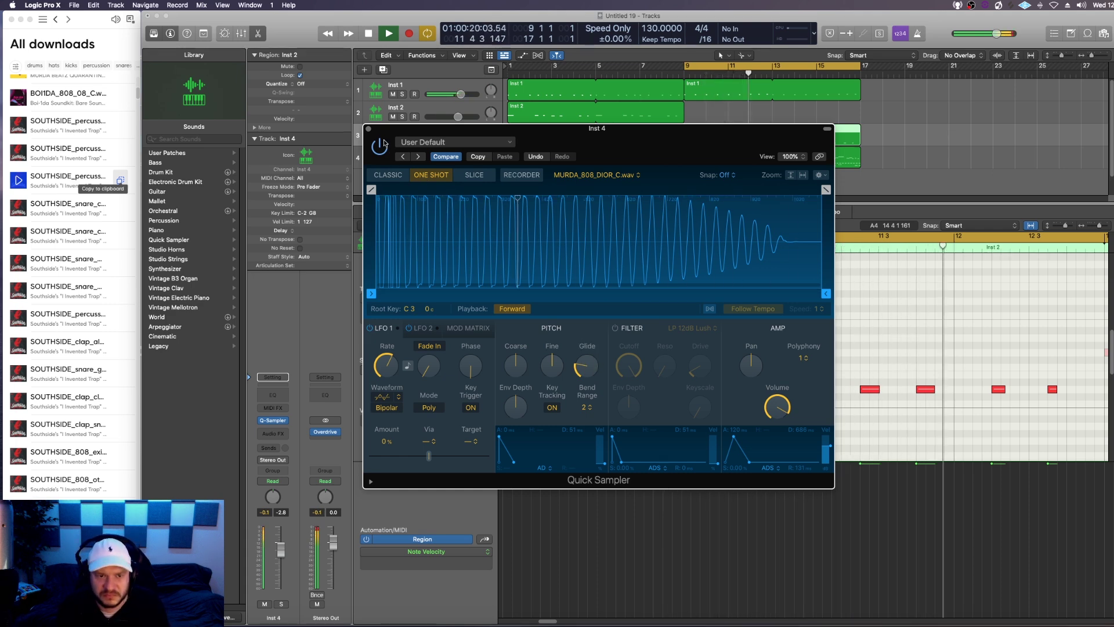
left_click(369, 130)
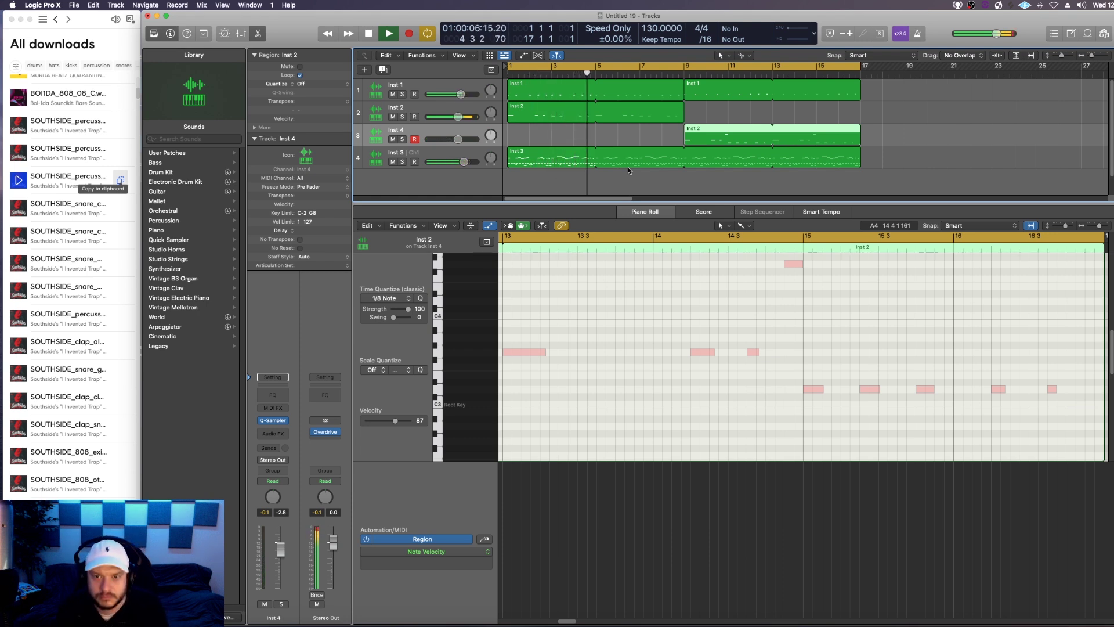
key("space")
Split the Inst 3 drum region at bar 9 and again at bar 13
left_click(685, 158)
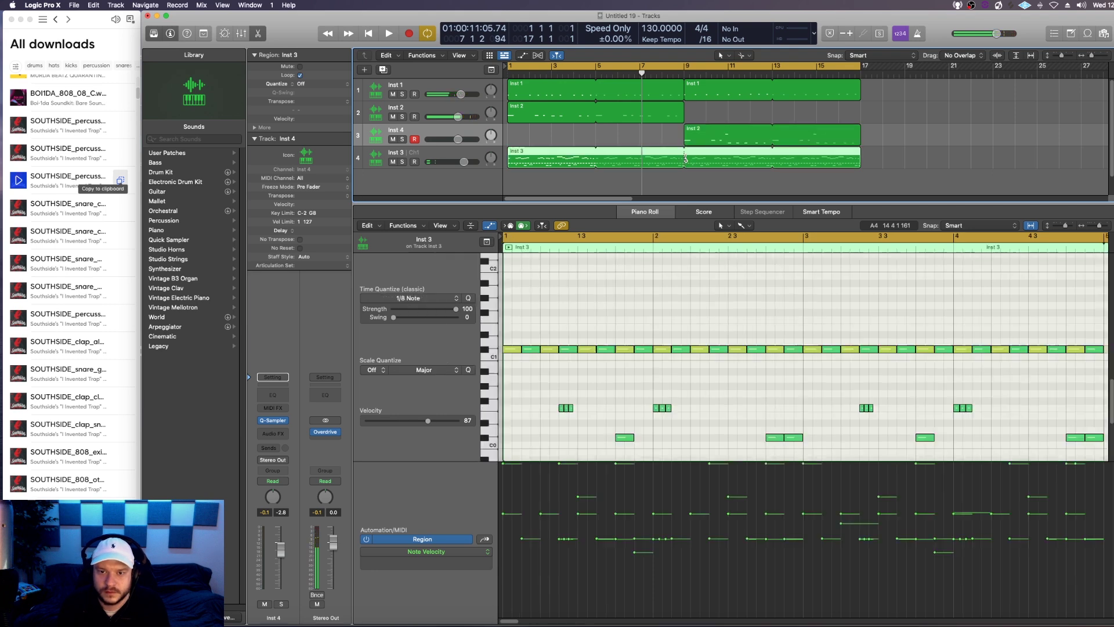
left_click(686, 157)
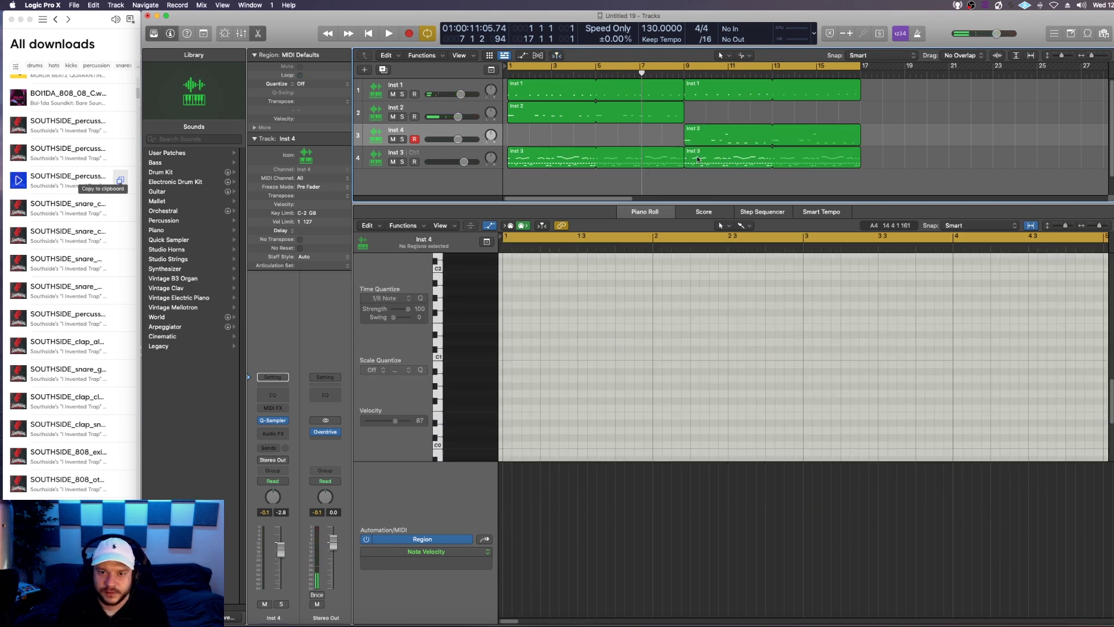
left_click(698, 159)
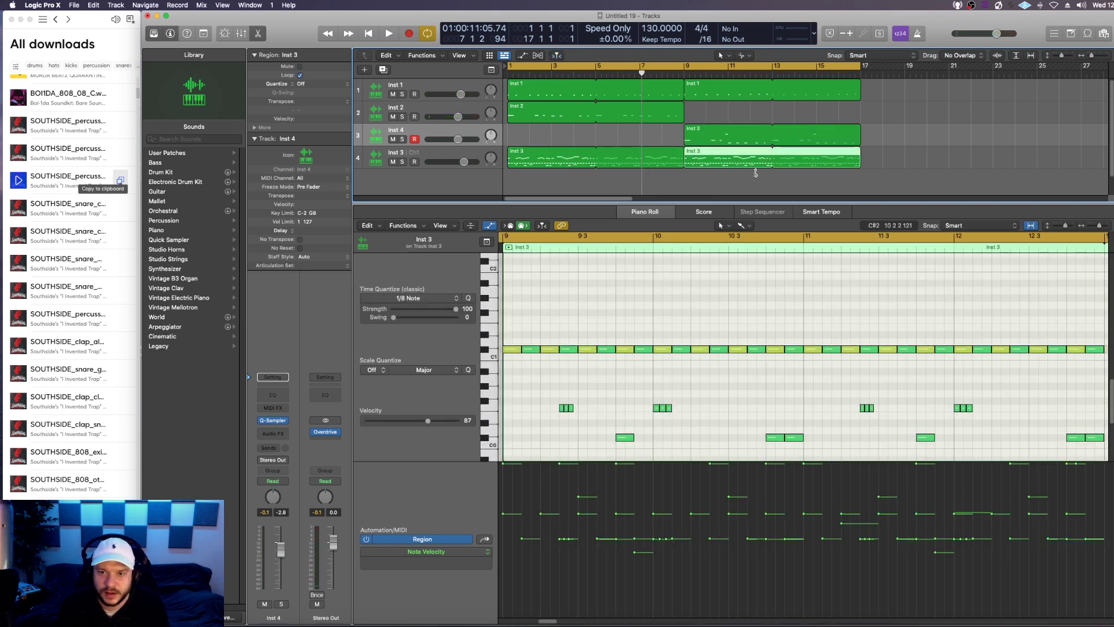
left_click(774, 159)
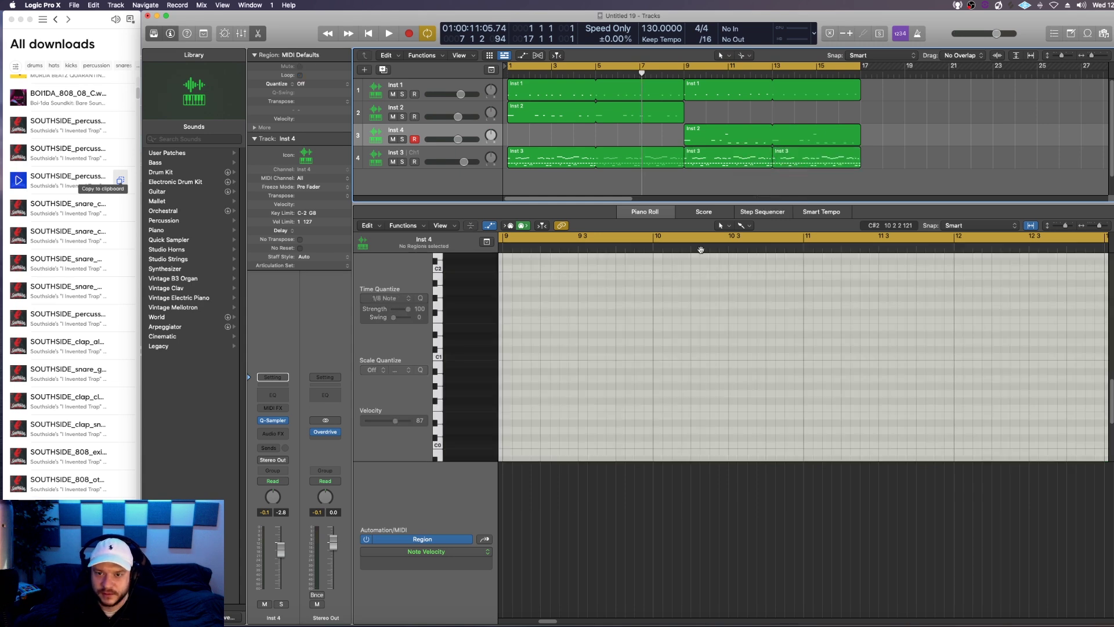
Delete all B3 notes from the Inst 3 drum region spanning bars 9 to 13
left_click(715, 165)
scroll(613, 390, "down", 3)
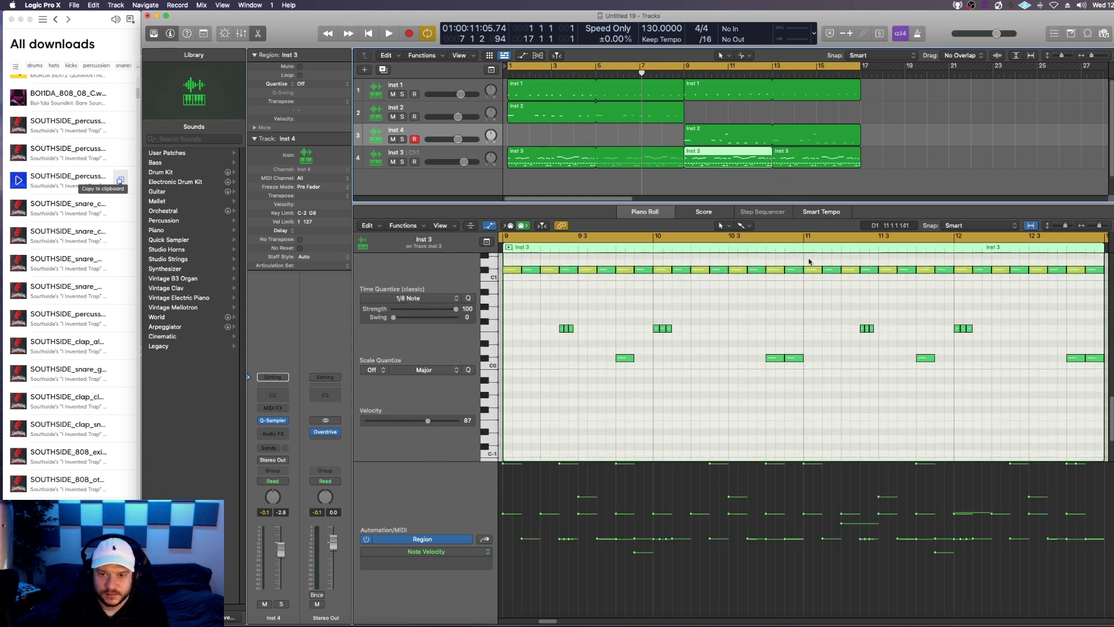
left_click_drag(1099, 231, 1062, 229)
left_click_drag(1062, 228, 1058, 228)
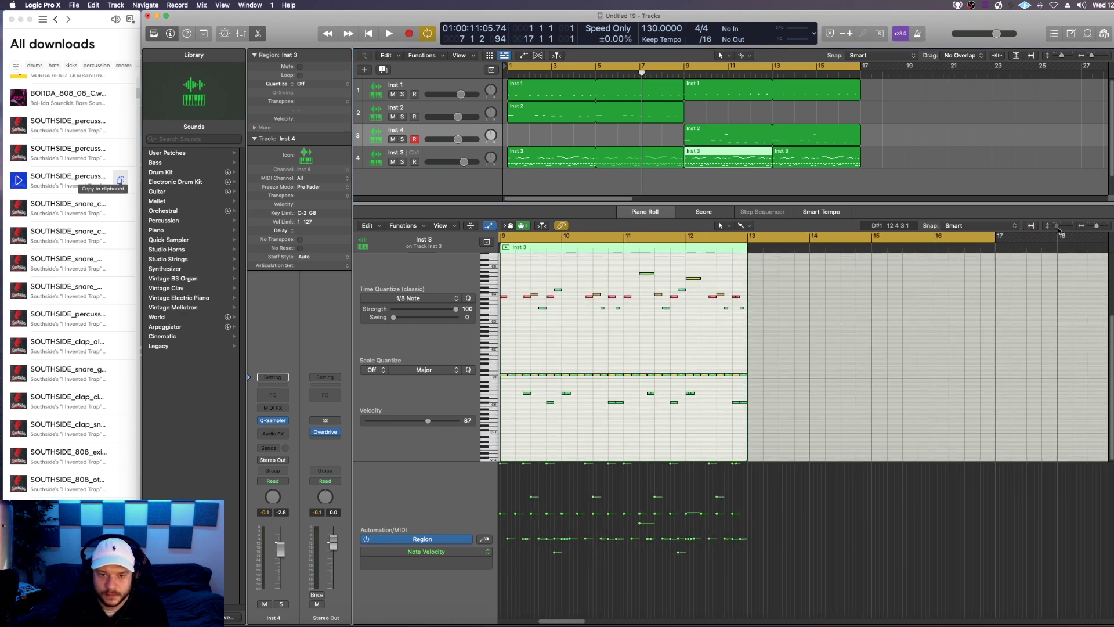
left_click_drag(792, 296, 663, 302)
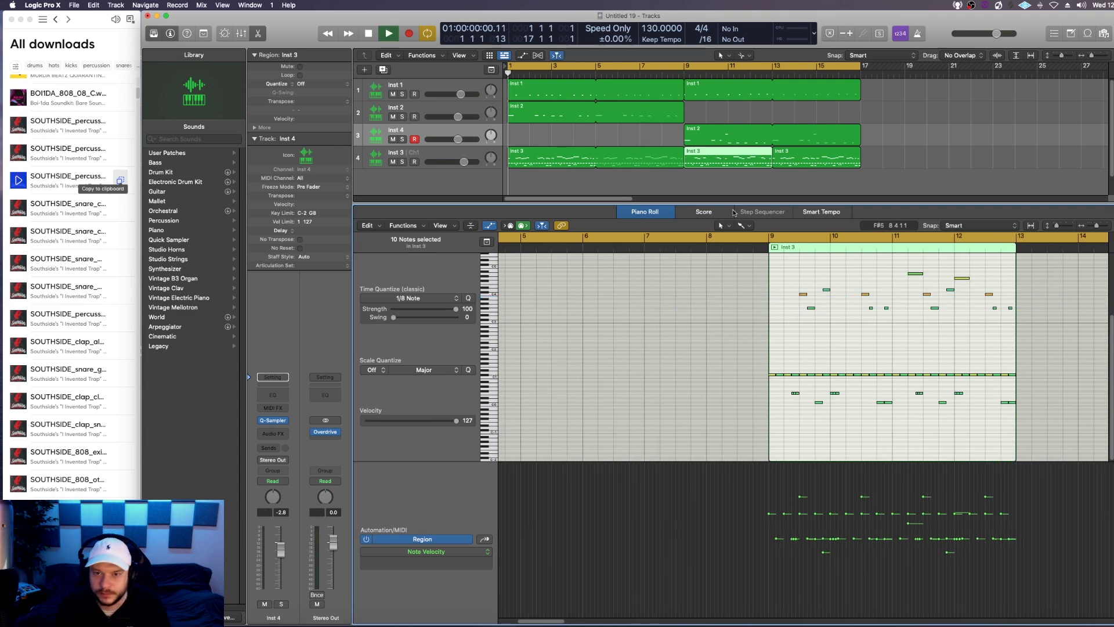
Play the 16-bar arrangement from bar 1 to hear the drum and bass variations
key("space")
left_click(678, 73)
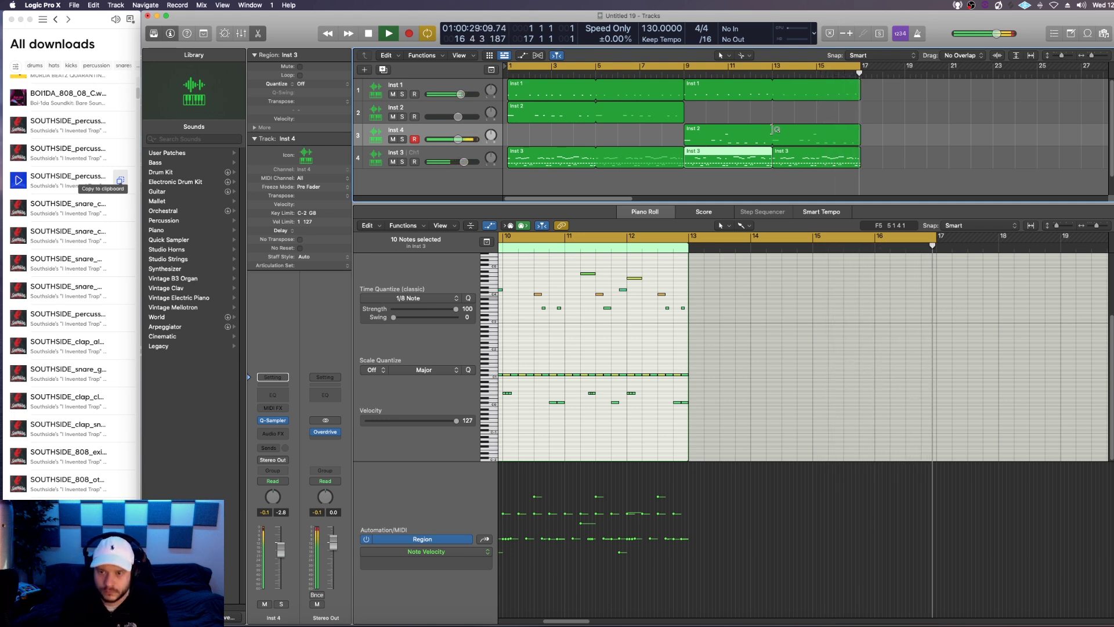
key("space")
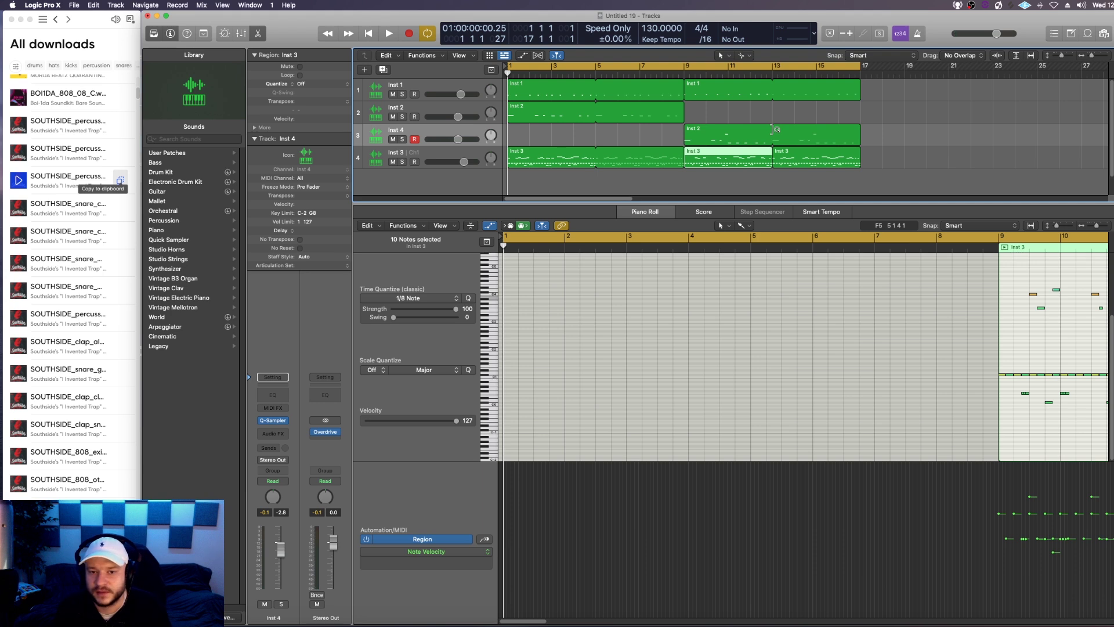